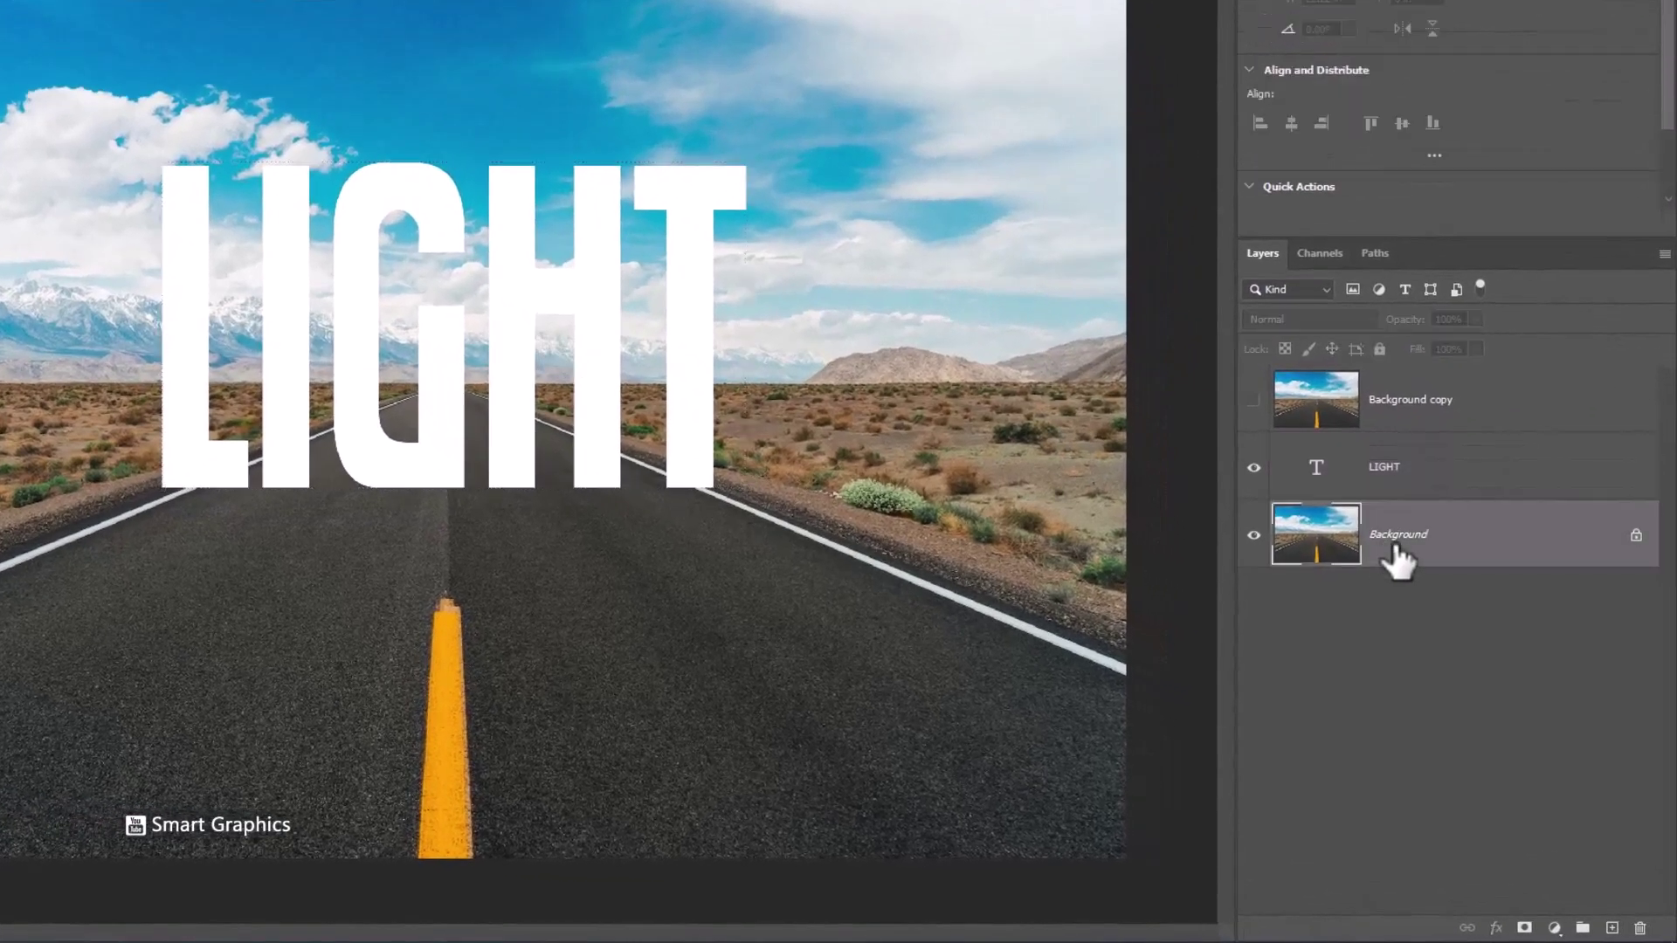
# Add a Hue/Saturation adjustment layer above the Background layer with Saturation -46 and Lightness -60.
pyautogui.click(1553, 930)
pyautogui.click(1544, 725)
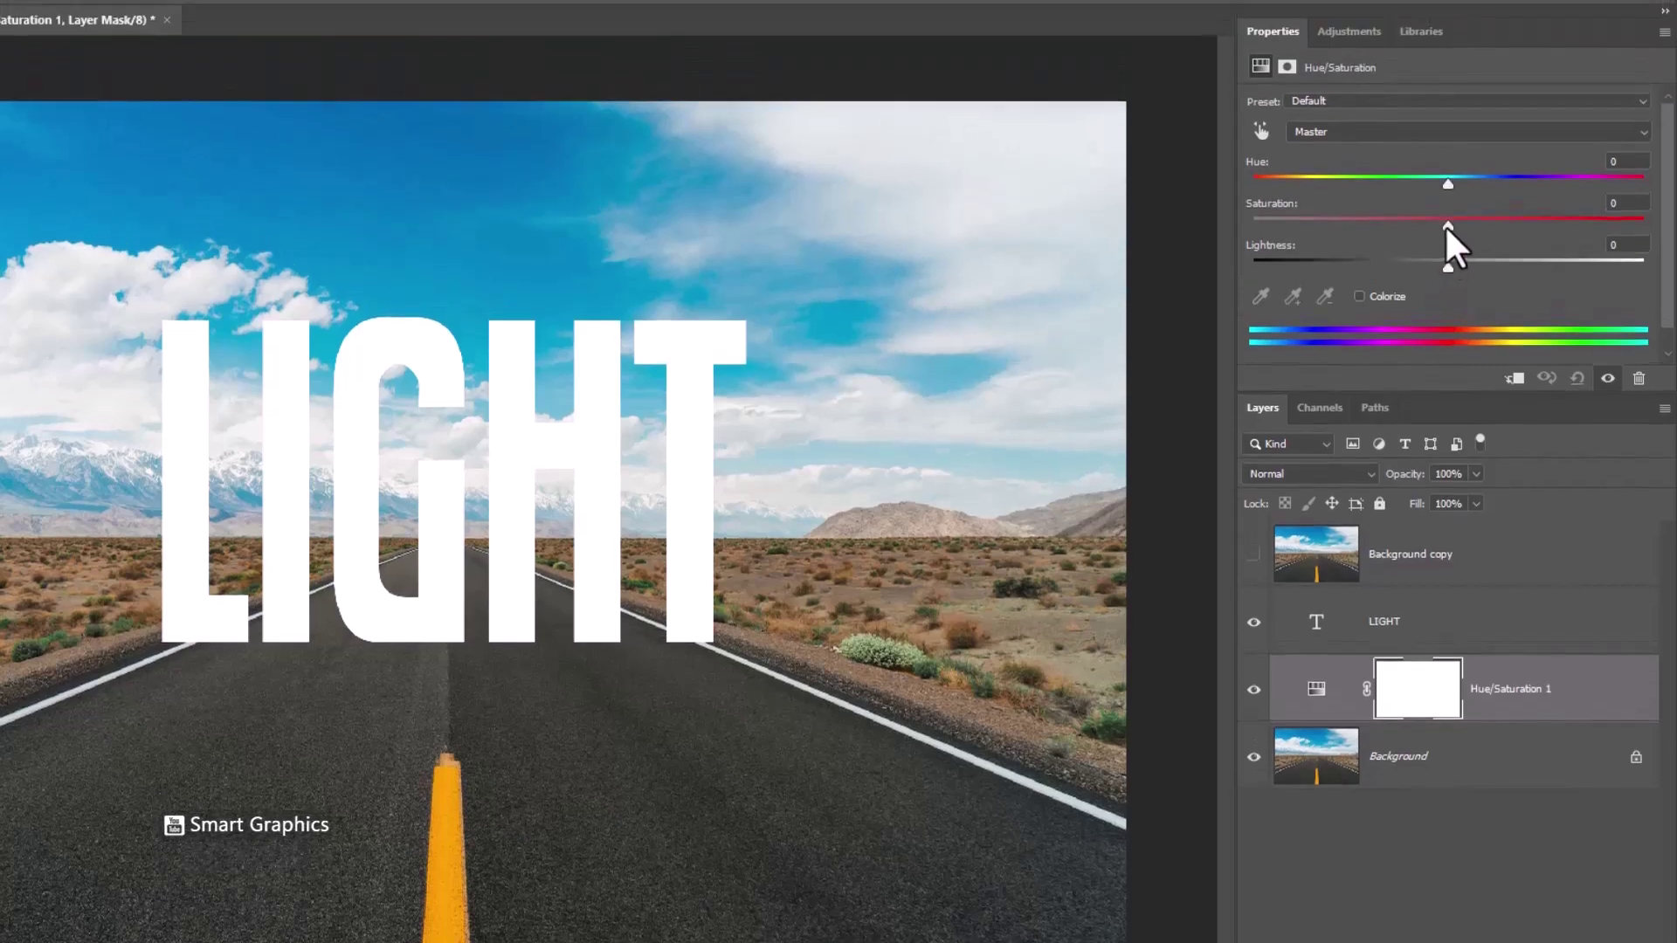
pyautogui.moveTo(1445, 224); pyautogui.dragTo(1356, 231)
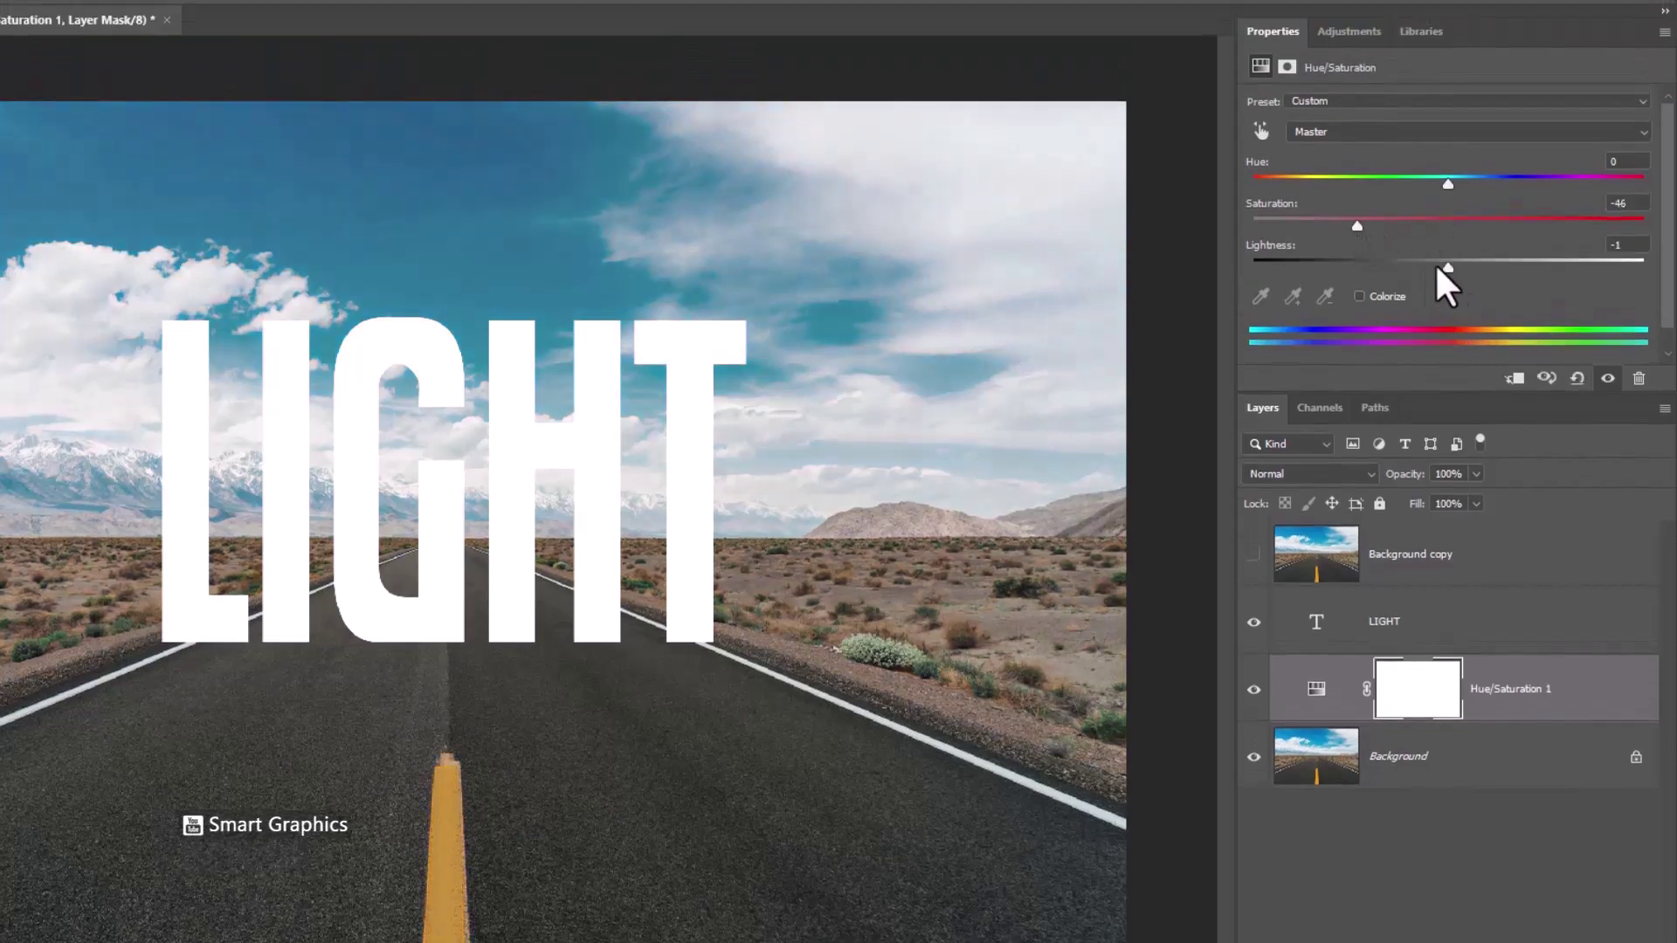
pyautogui.moveTo(1437, 267); pyautogui.dragTo(1331, 291)
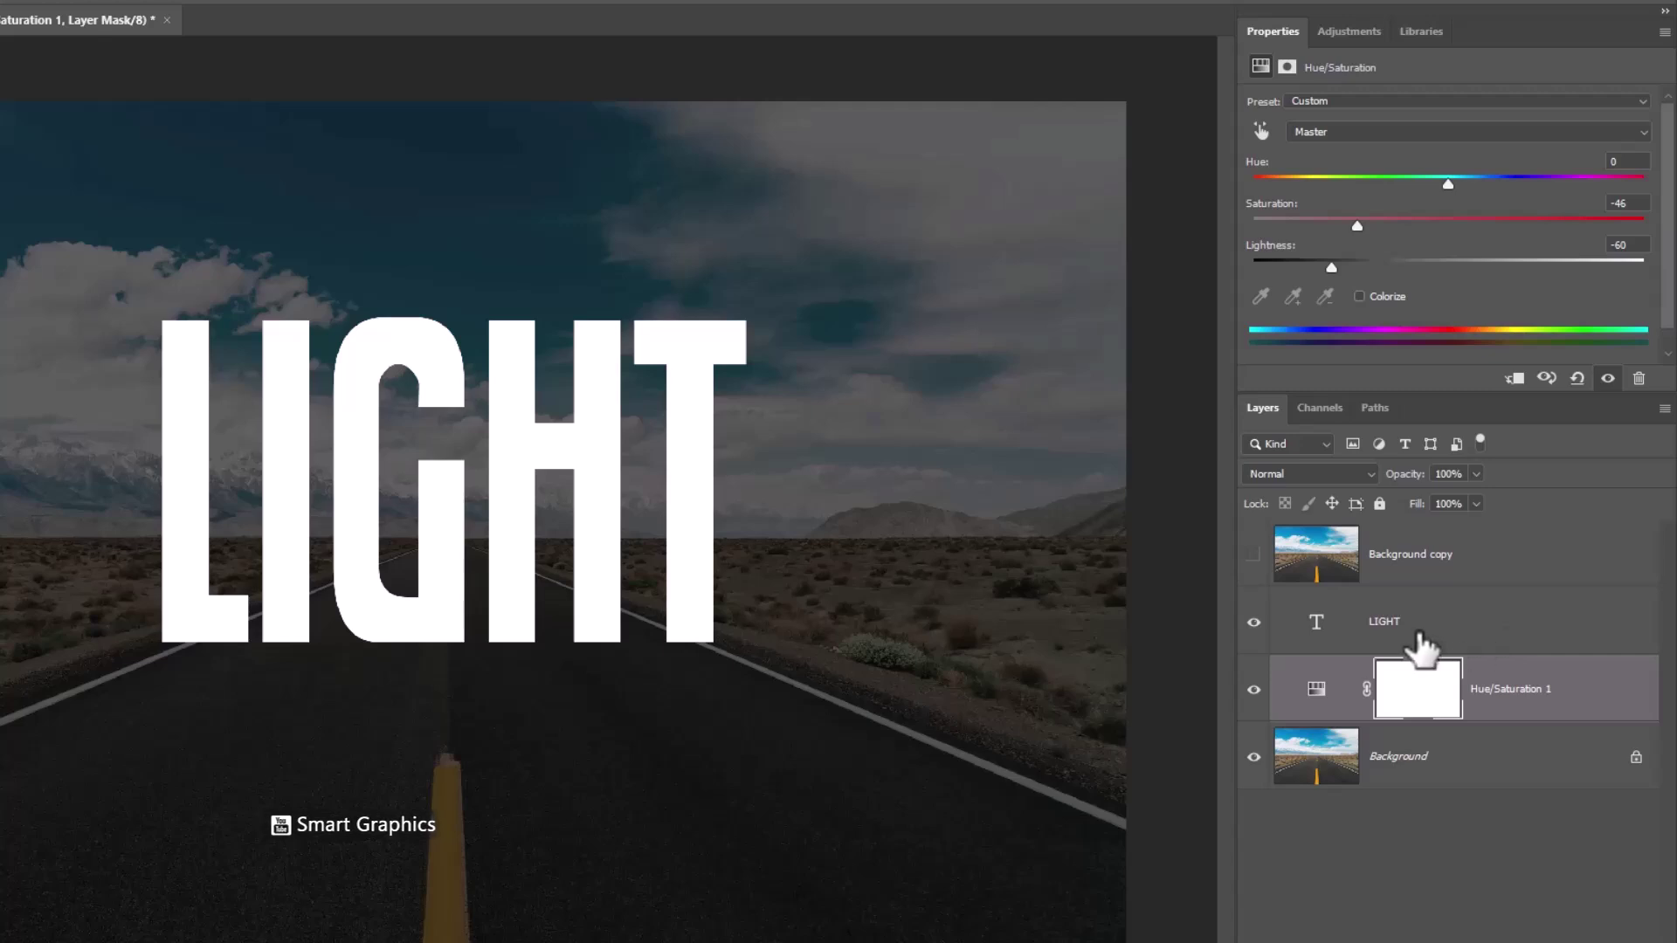
# Rasterize the LIGHT text layer and duplicate it.
pyautogui.click(1433, 632)
pyautogui.rightClick(1454, 638)
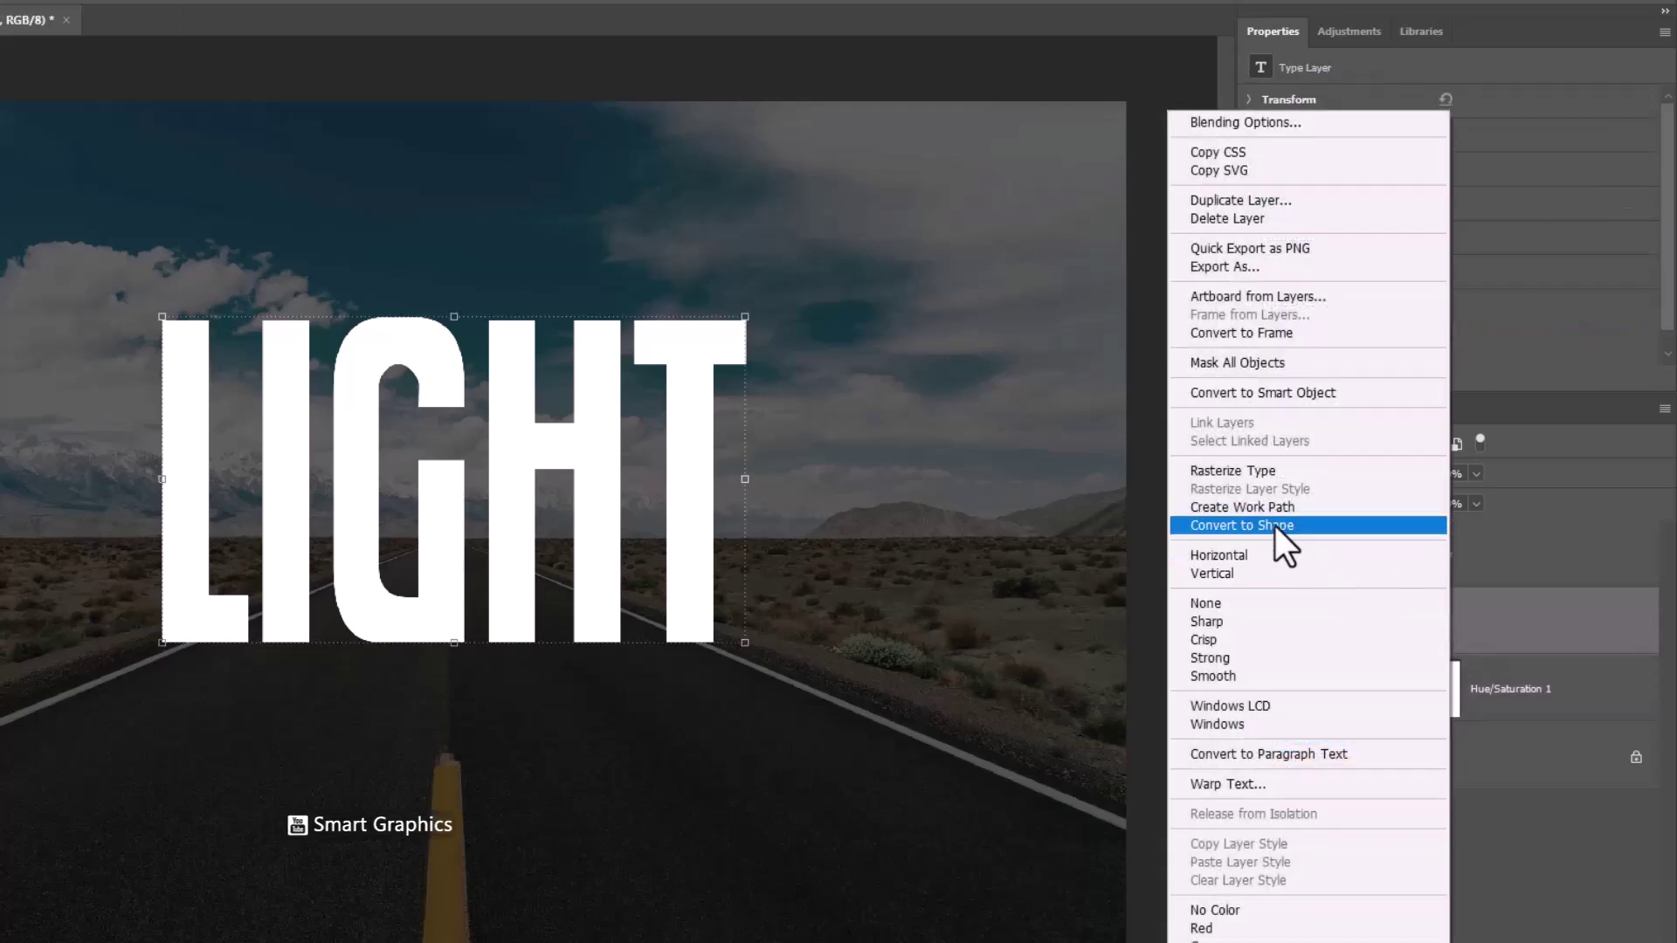
pyautogui.click(1247, 470)
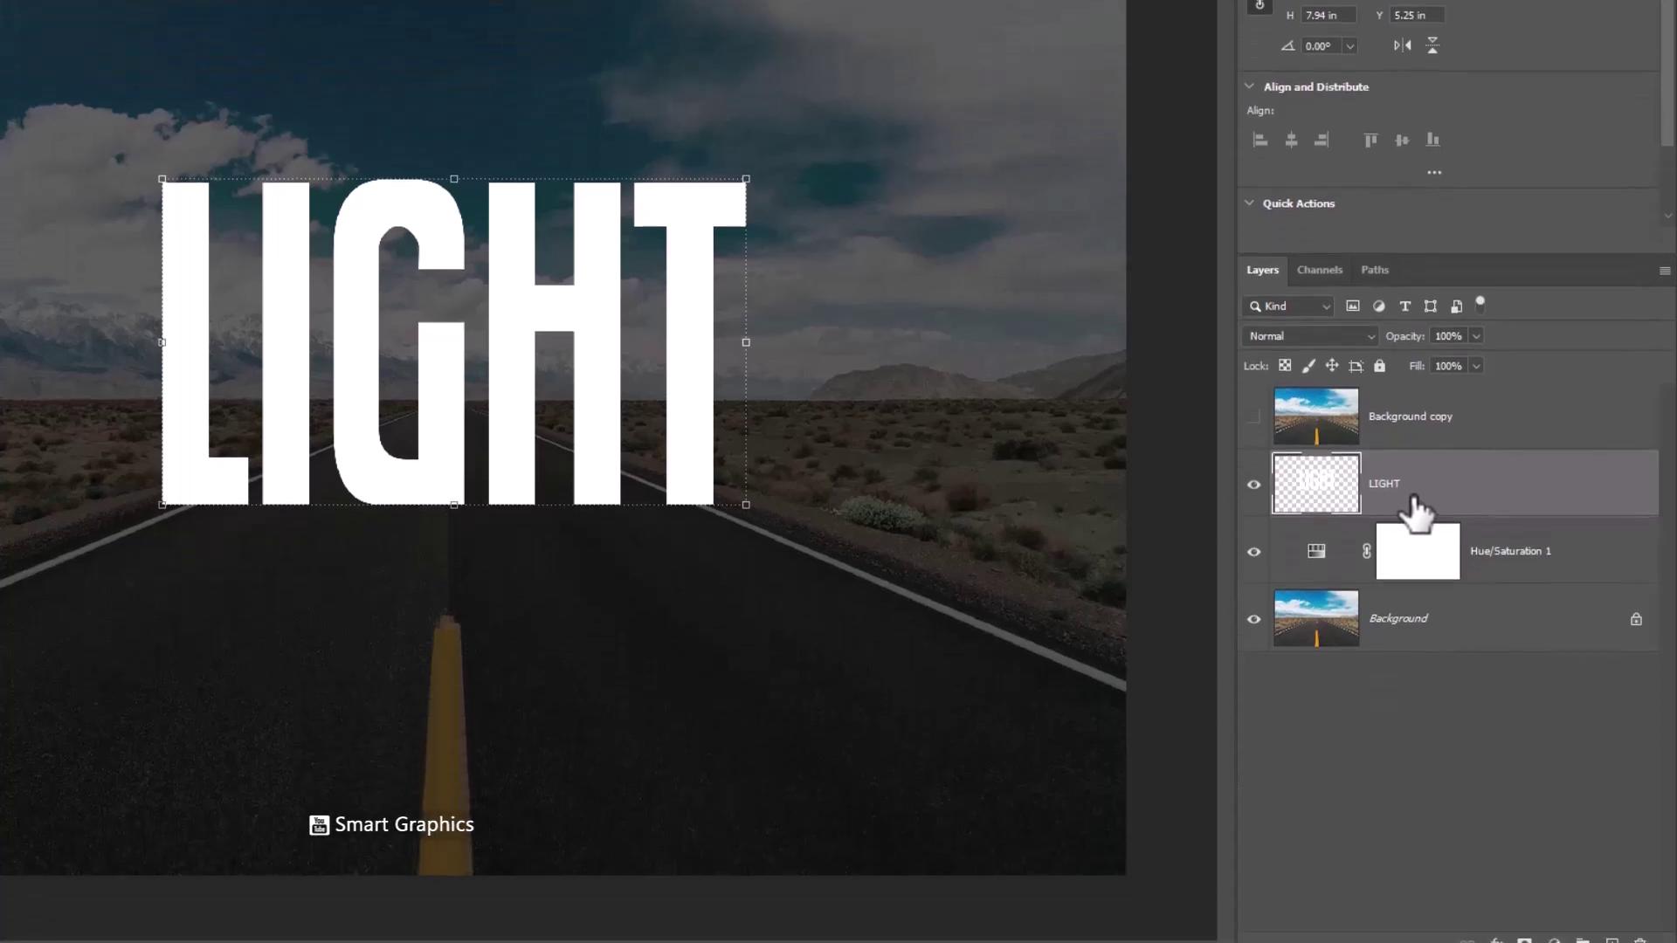
pyautogui.moveTo(1408, 650); pyautogui.dragTo(1612, 924)
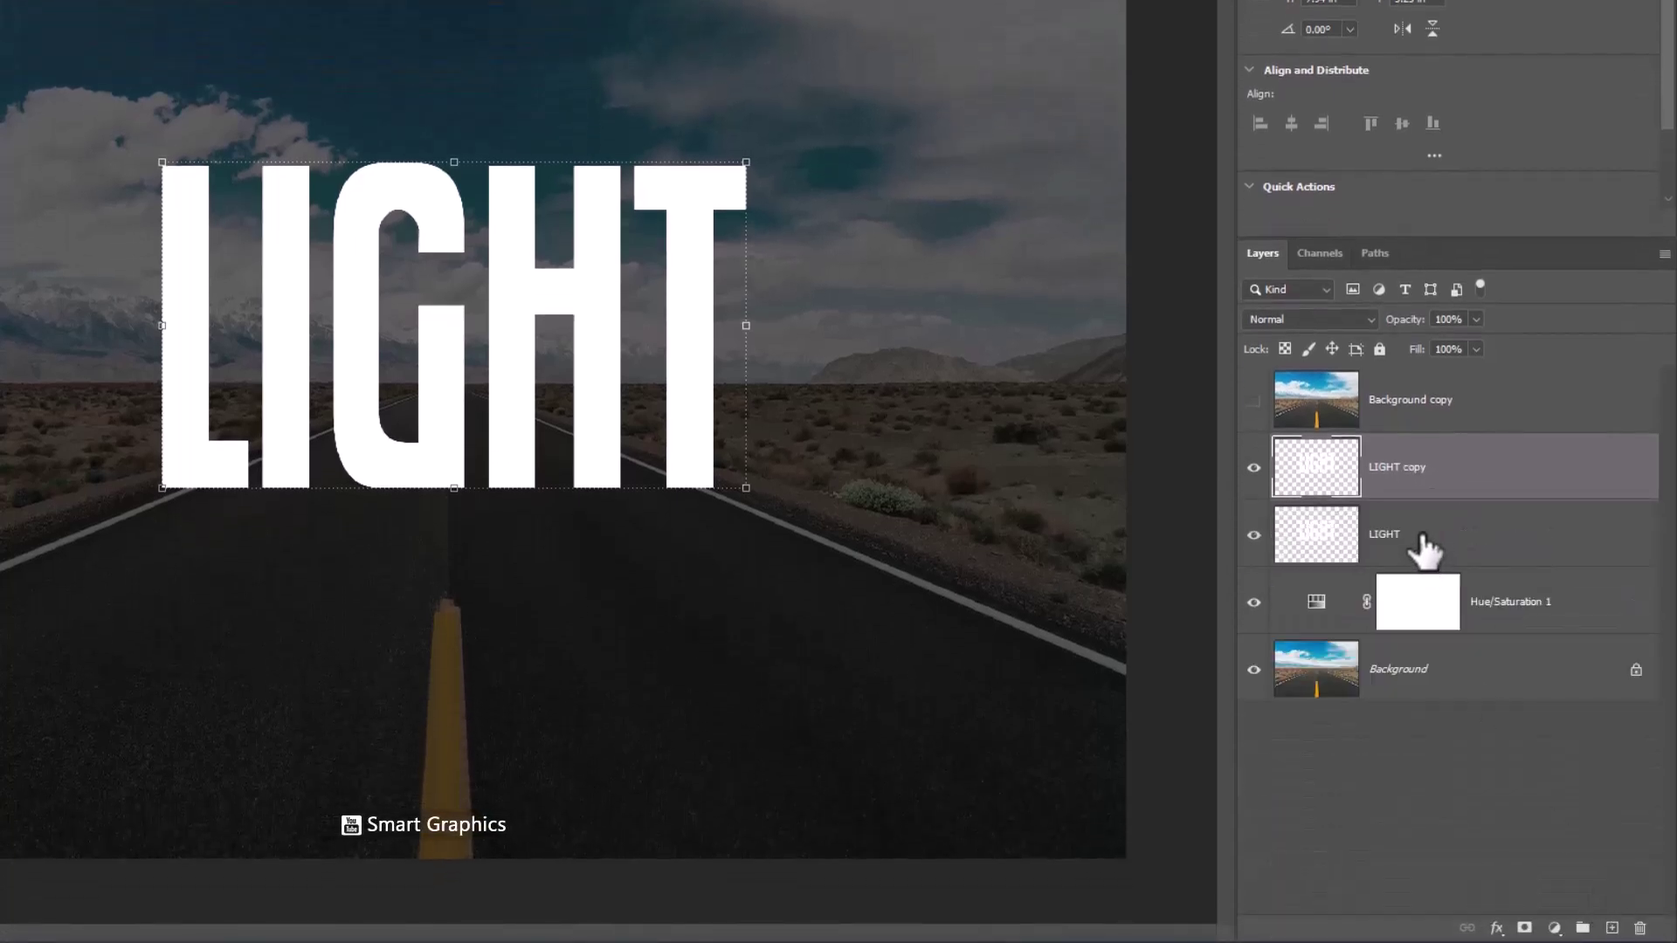
# Flip the original LIGHT layer vertically and move it straight down so it mirrors the word from its base.
pyautogui.click(1422, 538)
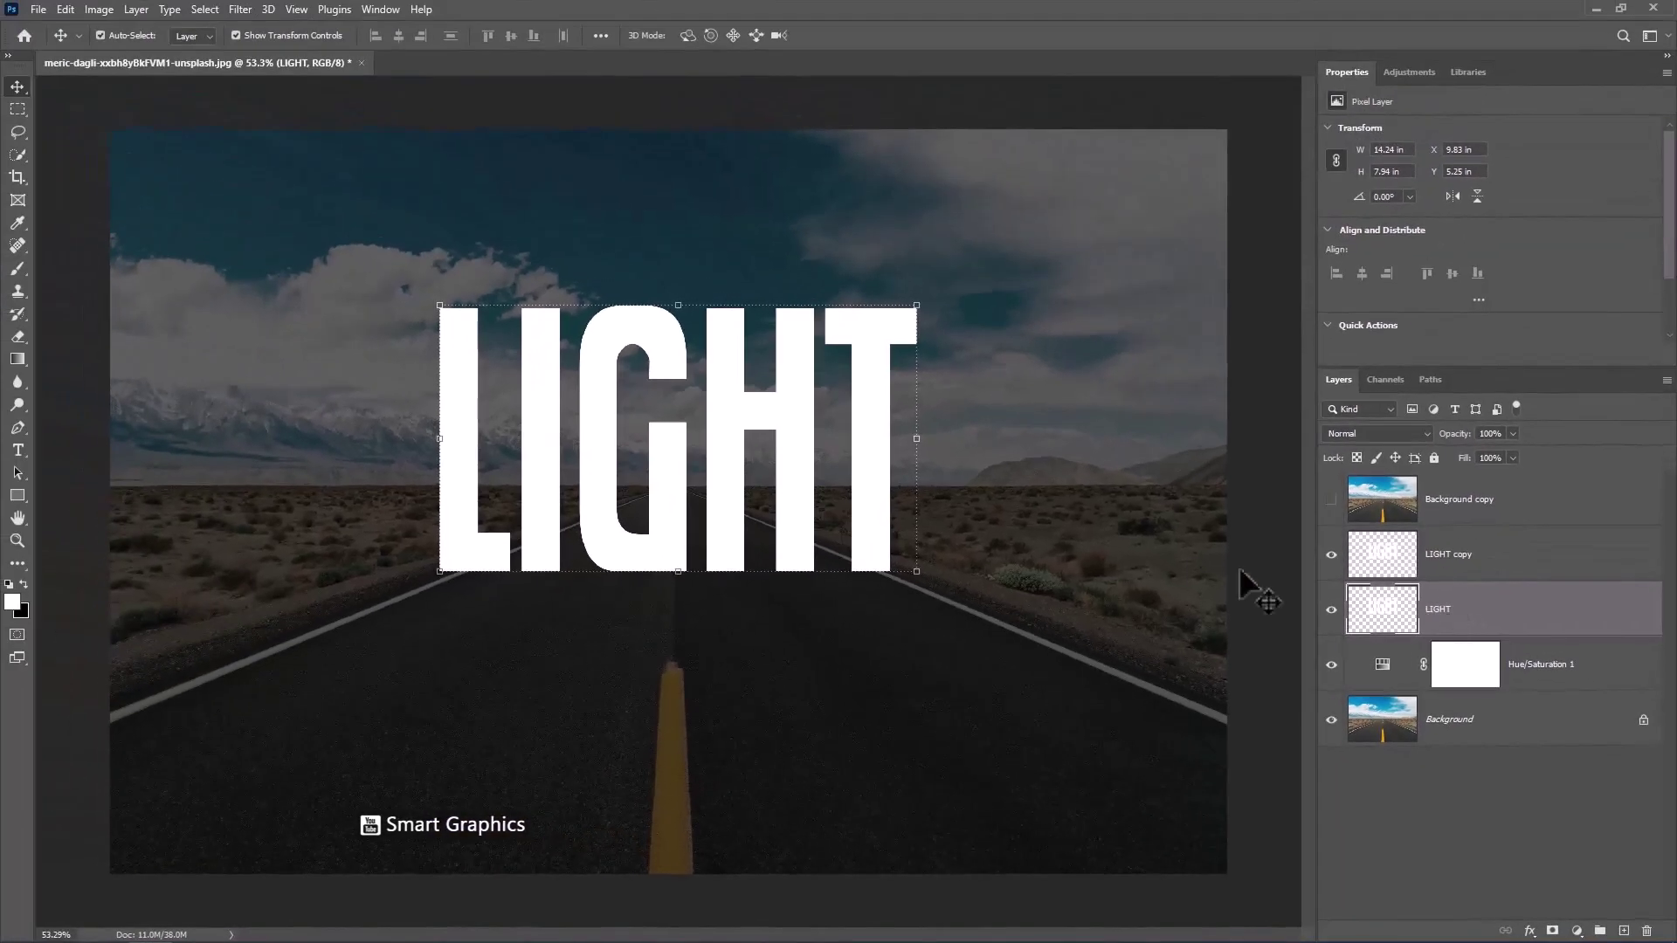
pyautogui.hotkey('ctrl', 't')
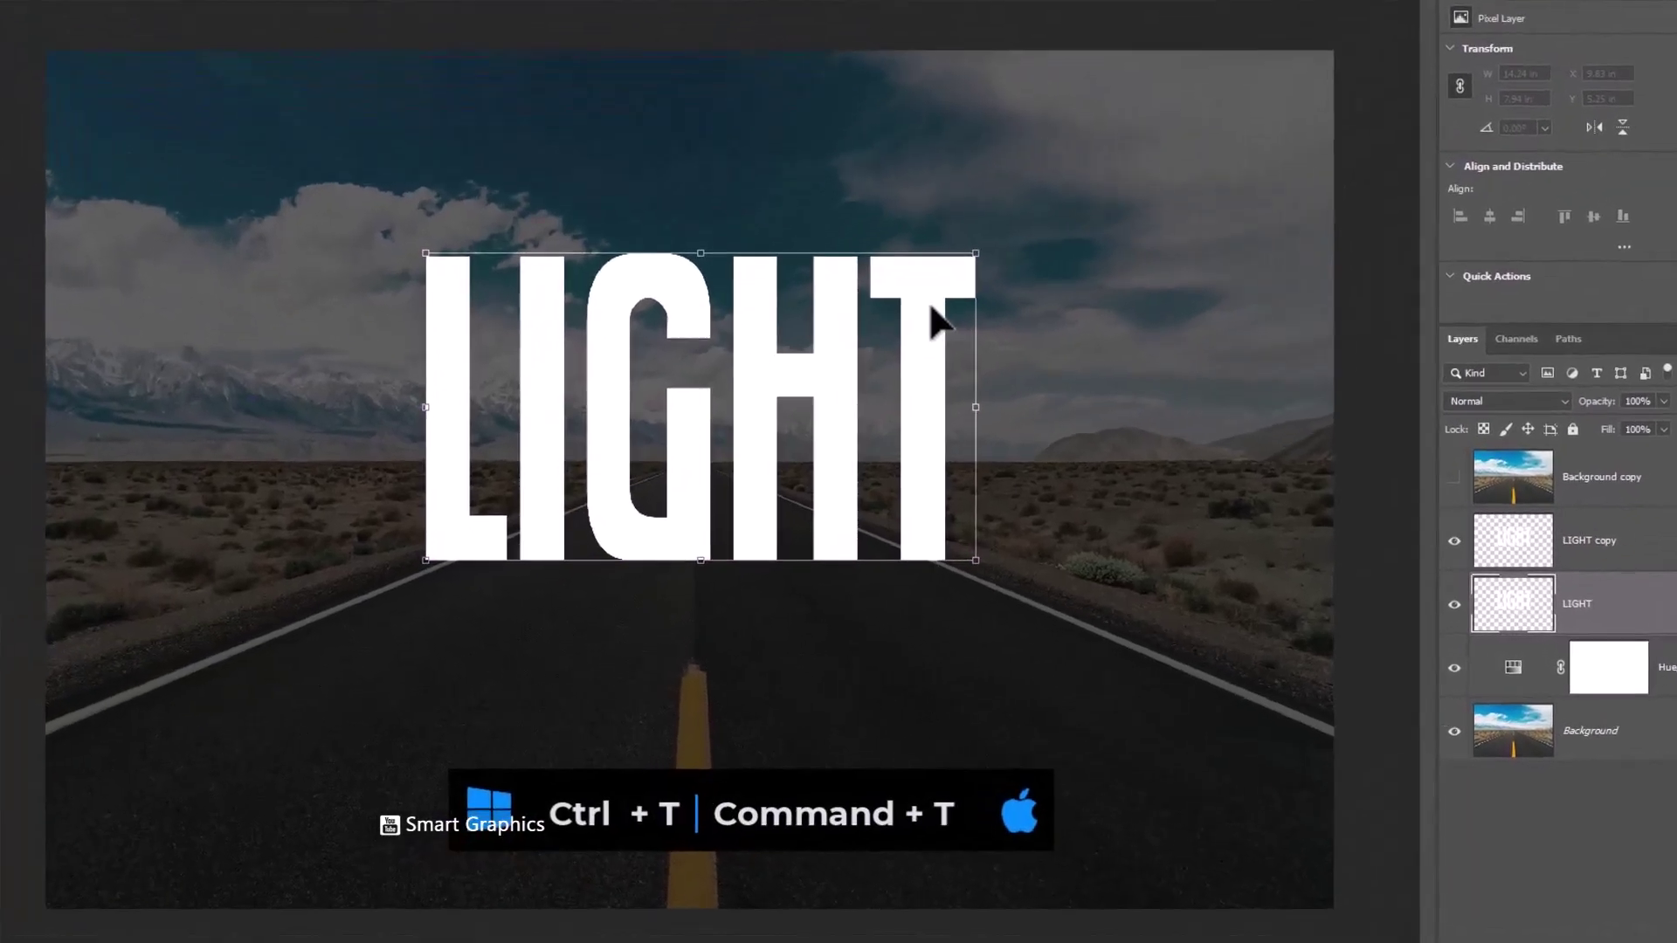
pyautogui.rightClick(930, 307)
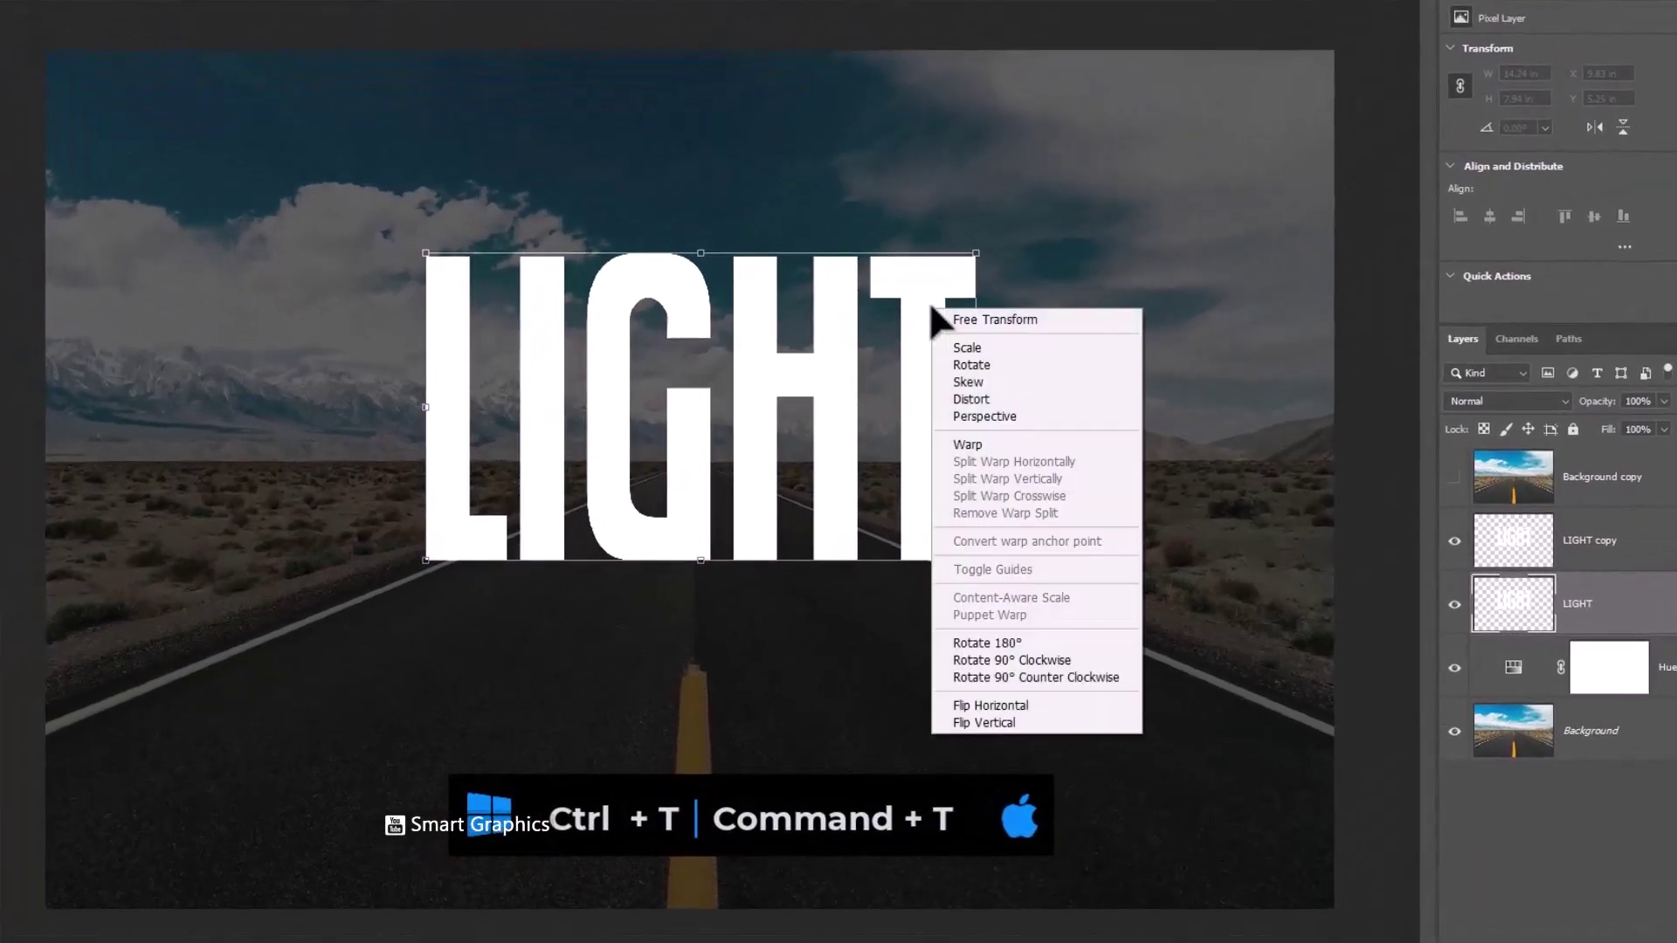
pyautogui.click(978, 723)
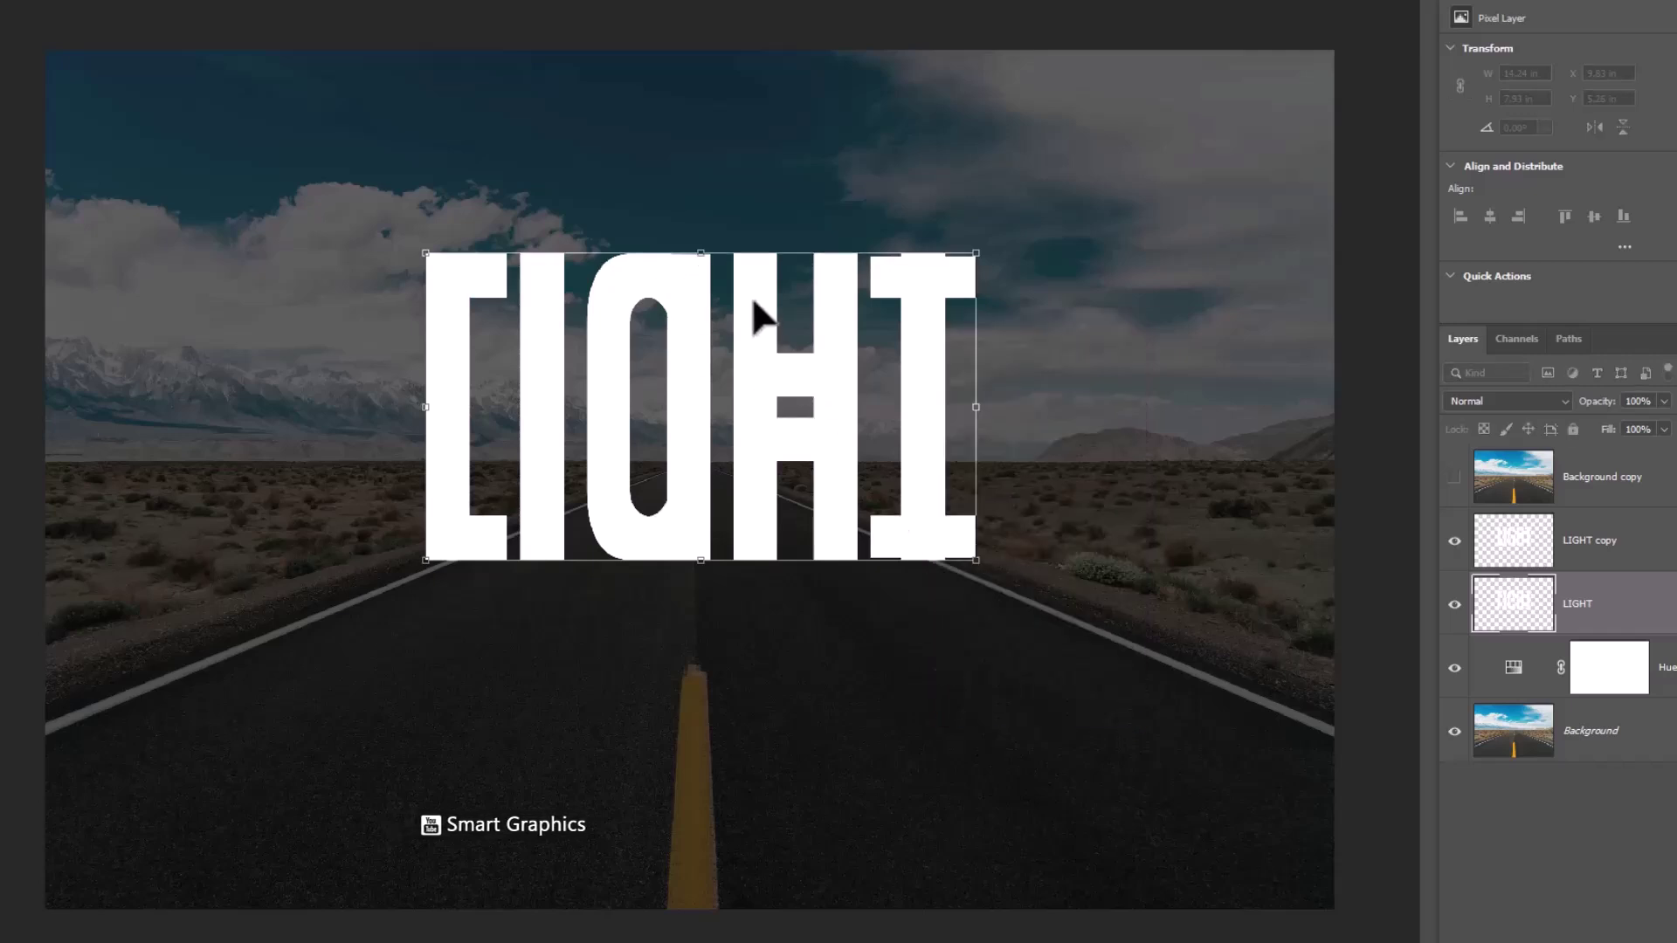
pyautogui.moveTo(753, 301); pyautogui.dragTo(764, 636)
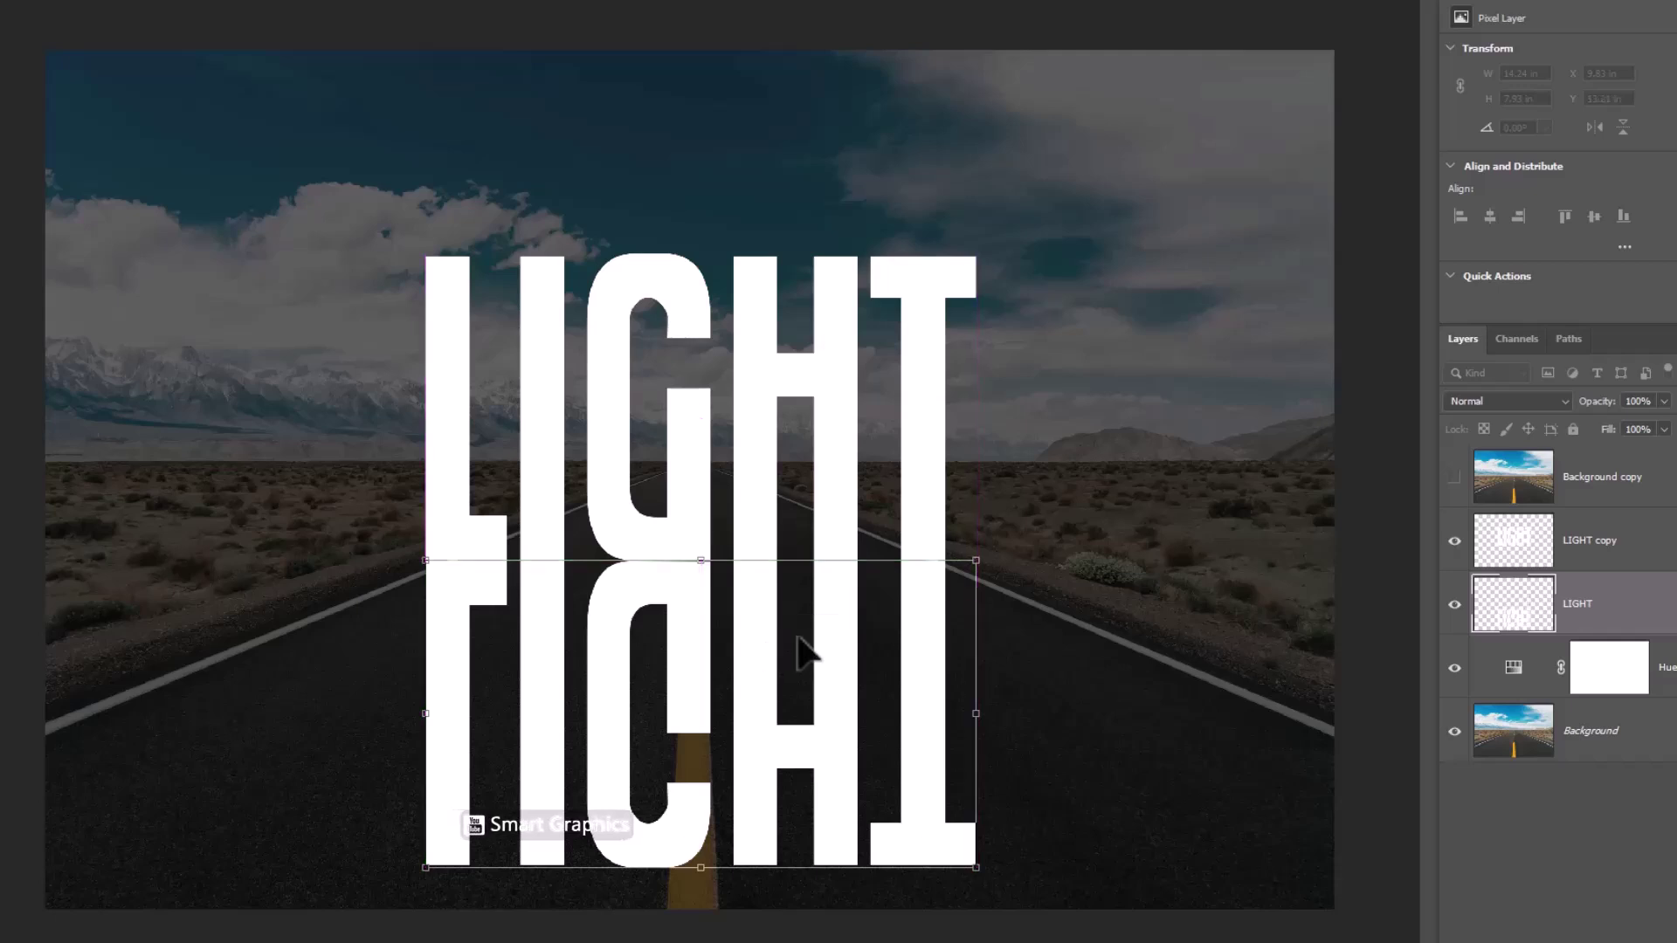
# Apply a Perspective transform to the flipped LIGHT layer, widening its lower edge across the road to a skew of about 66.2°.
pyautogui.rightClick(748, 619)
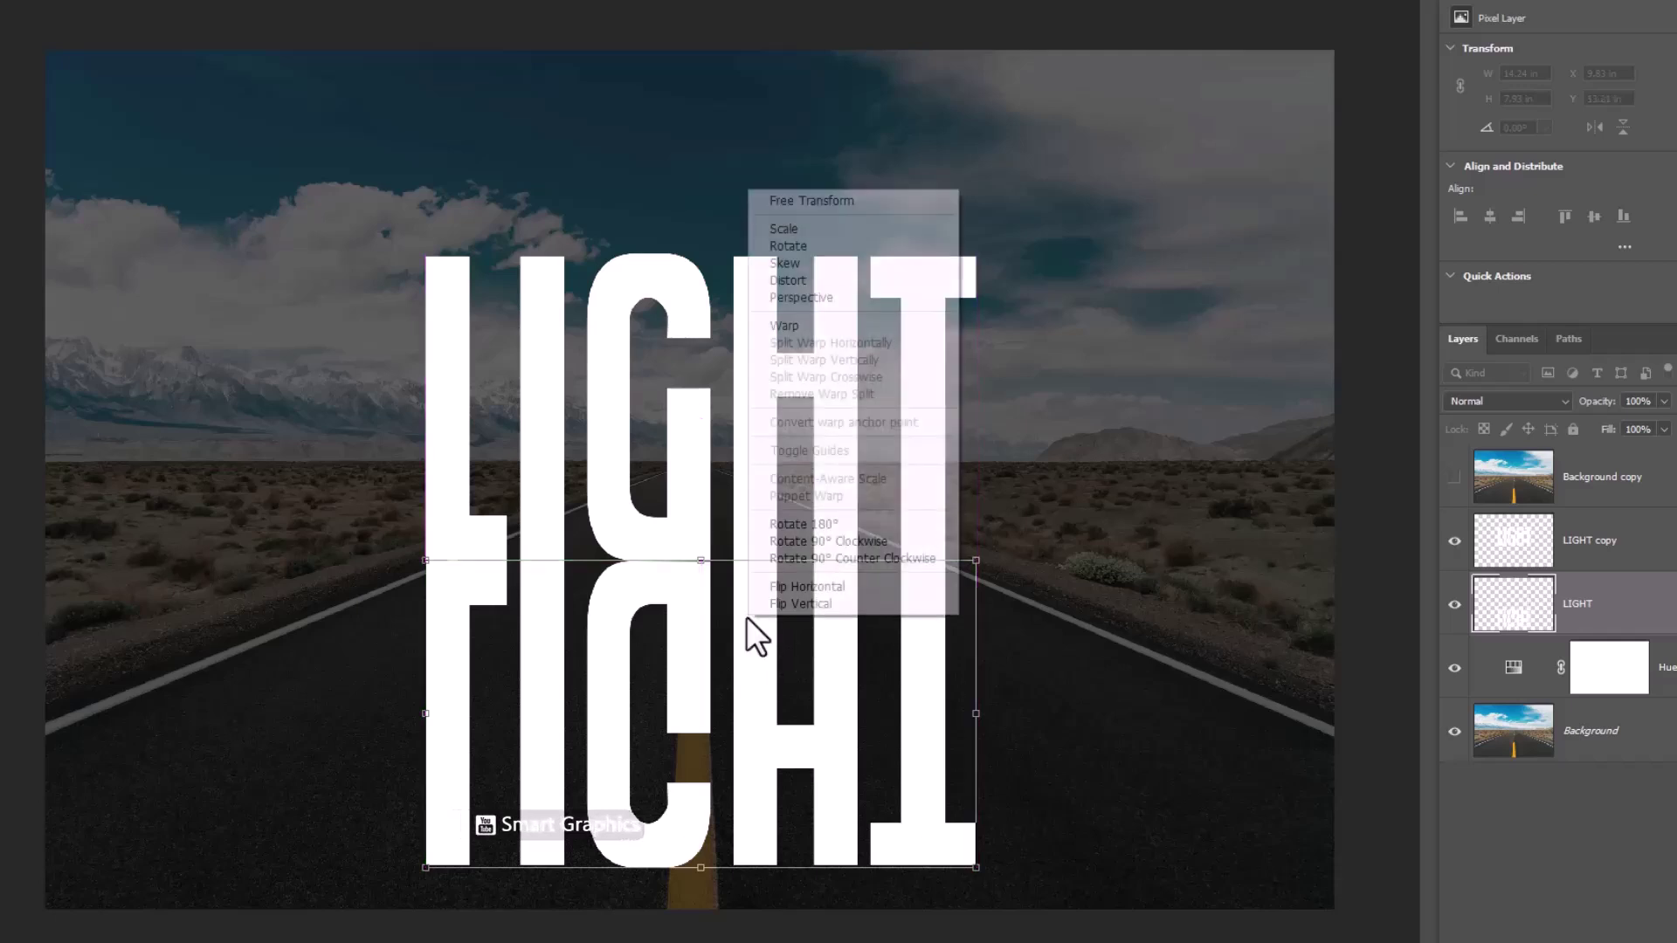
pyautogui.click(788, 302)
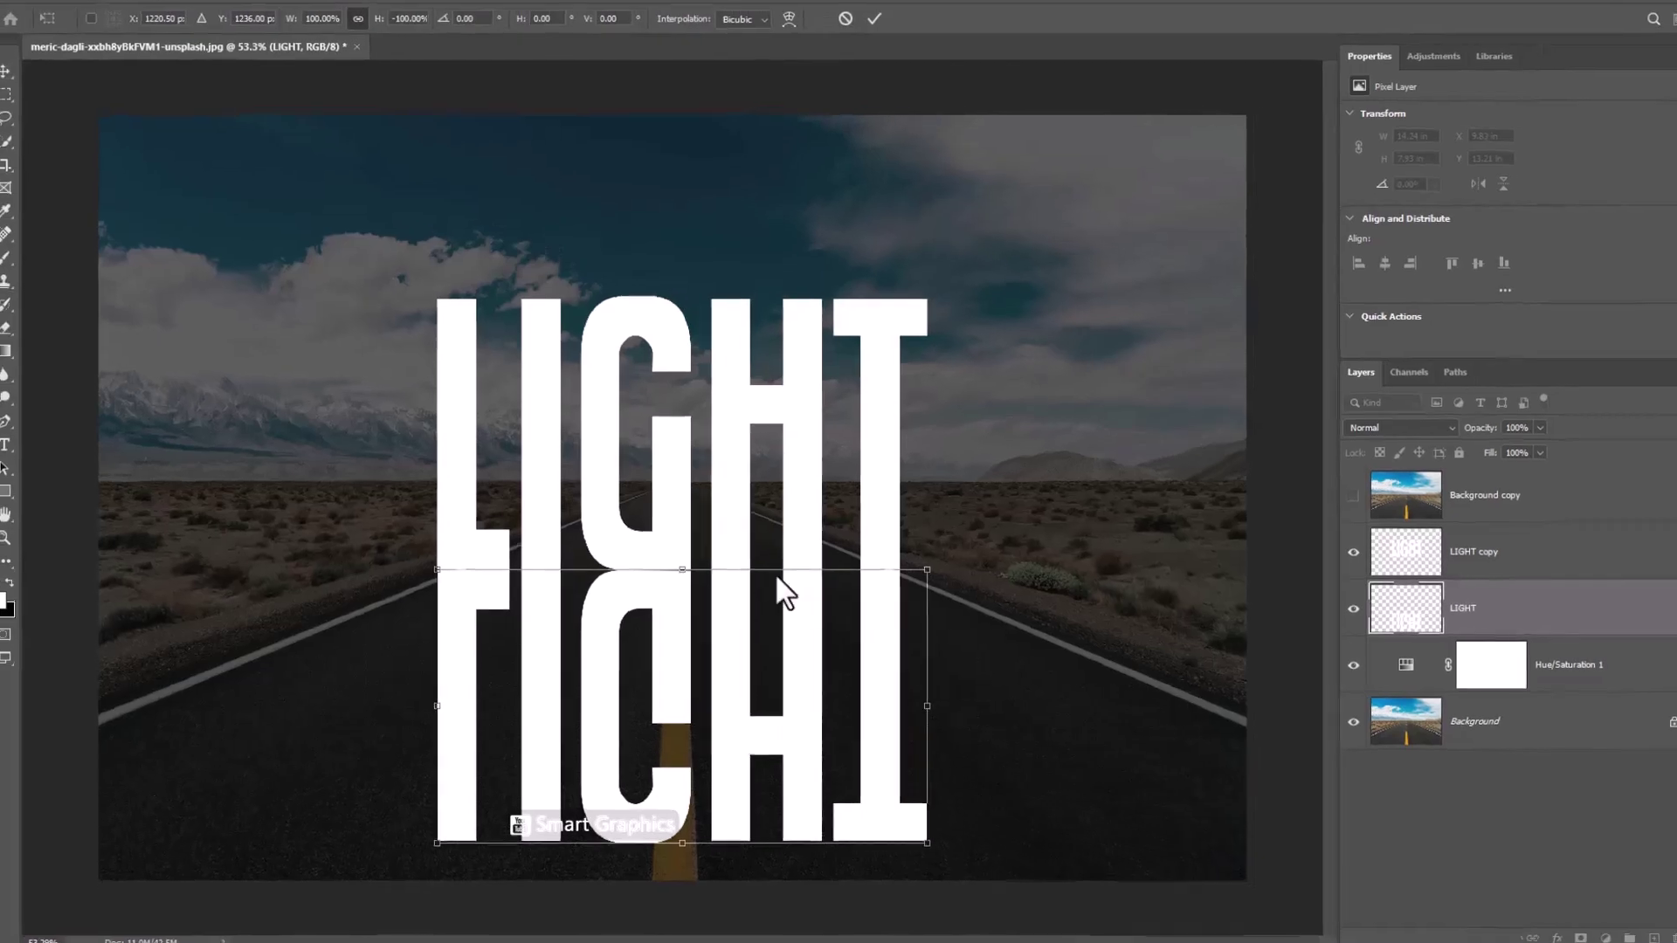
pyautogui.moveTo(919, 840); pyautogui.dragTo(1523, 664)
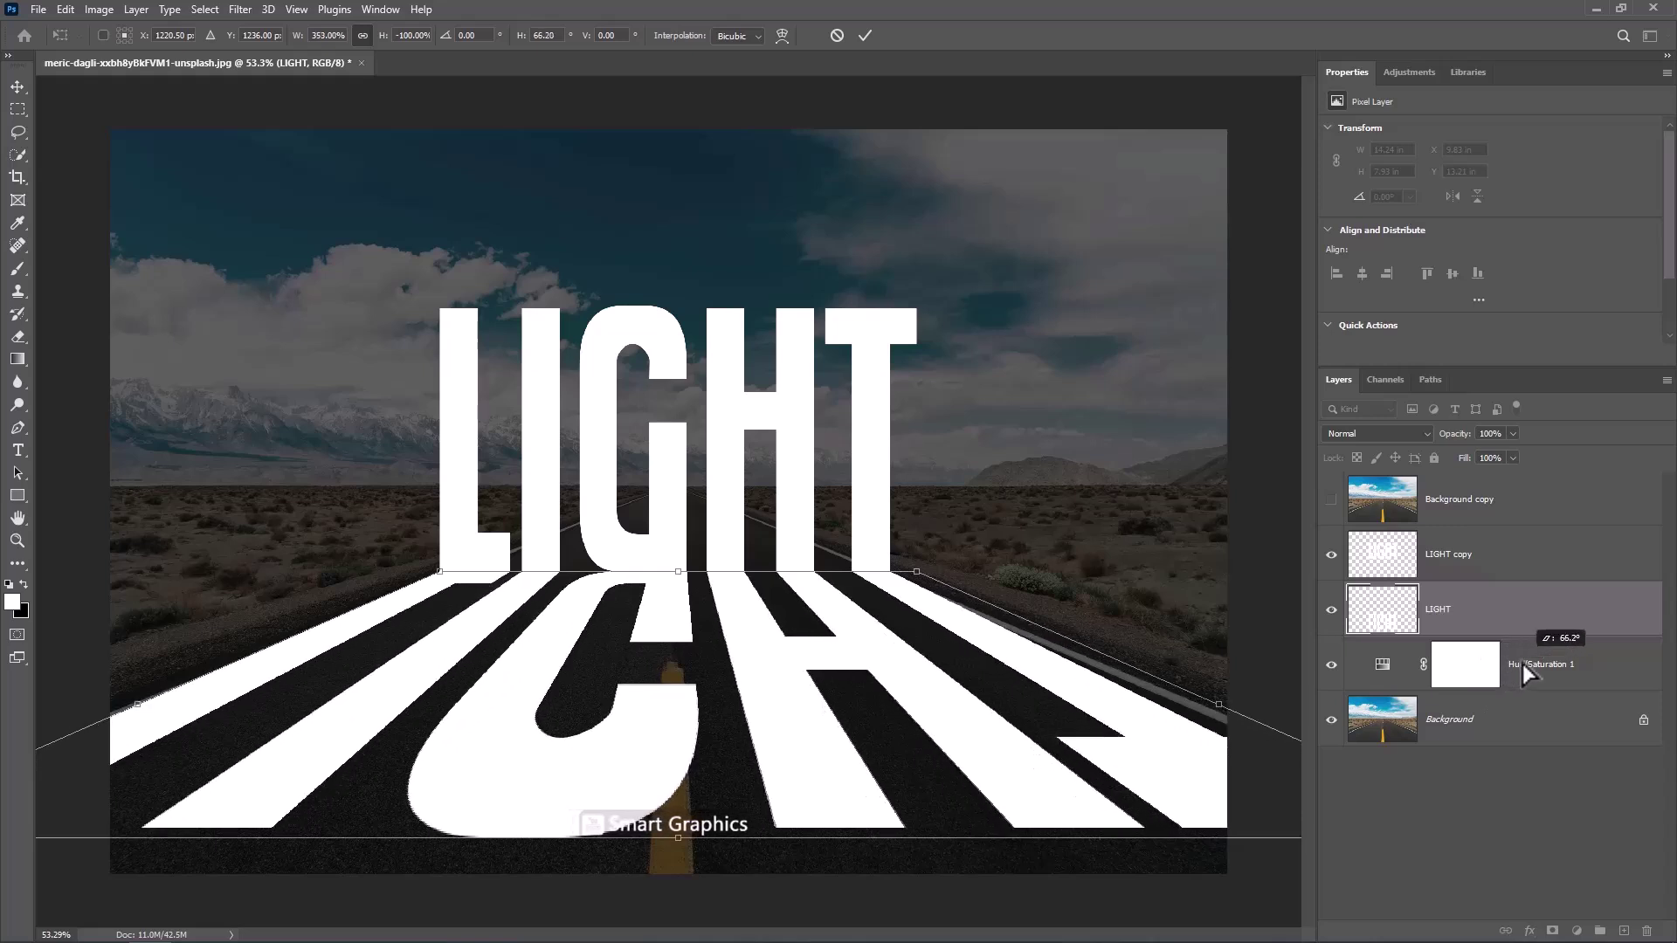
pyautogui.click(864, 35)
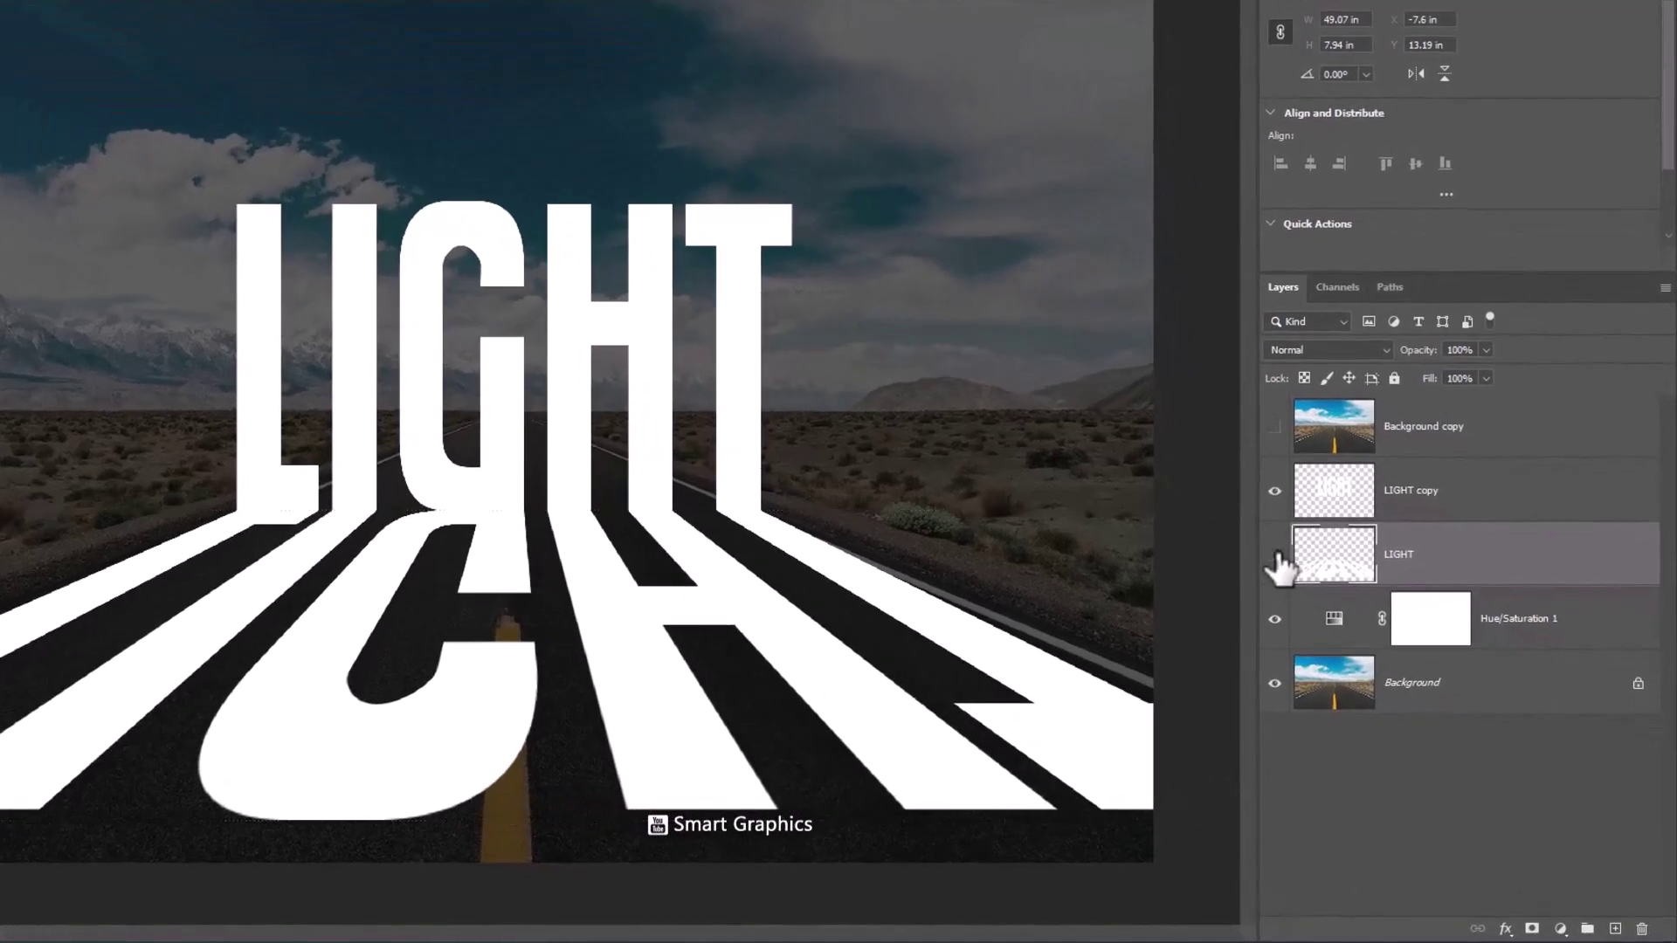
# Hide the flipped LIGHT layer, show the Background copy layer and clip it to the LIGHT copy layer.
pyautogui.click(1331, 610)
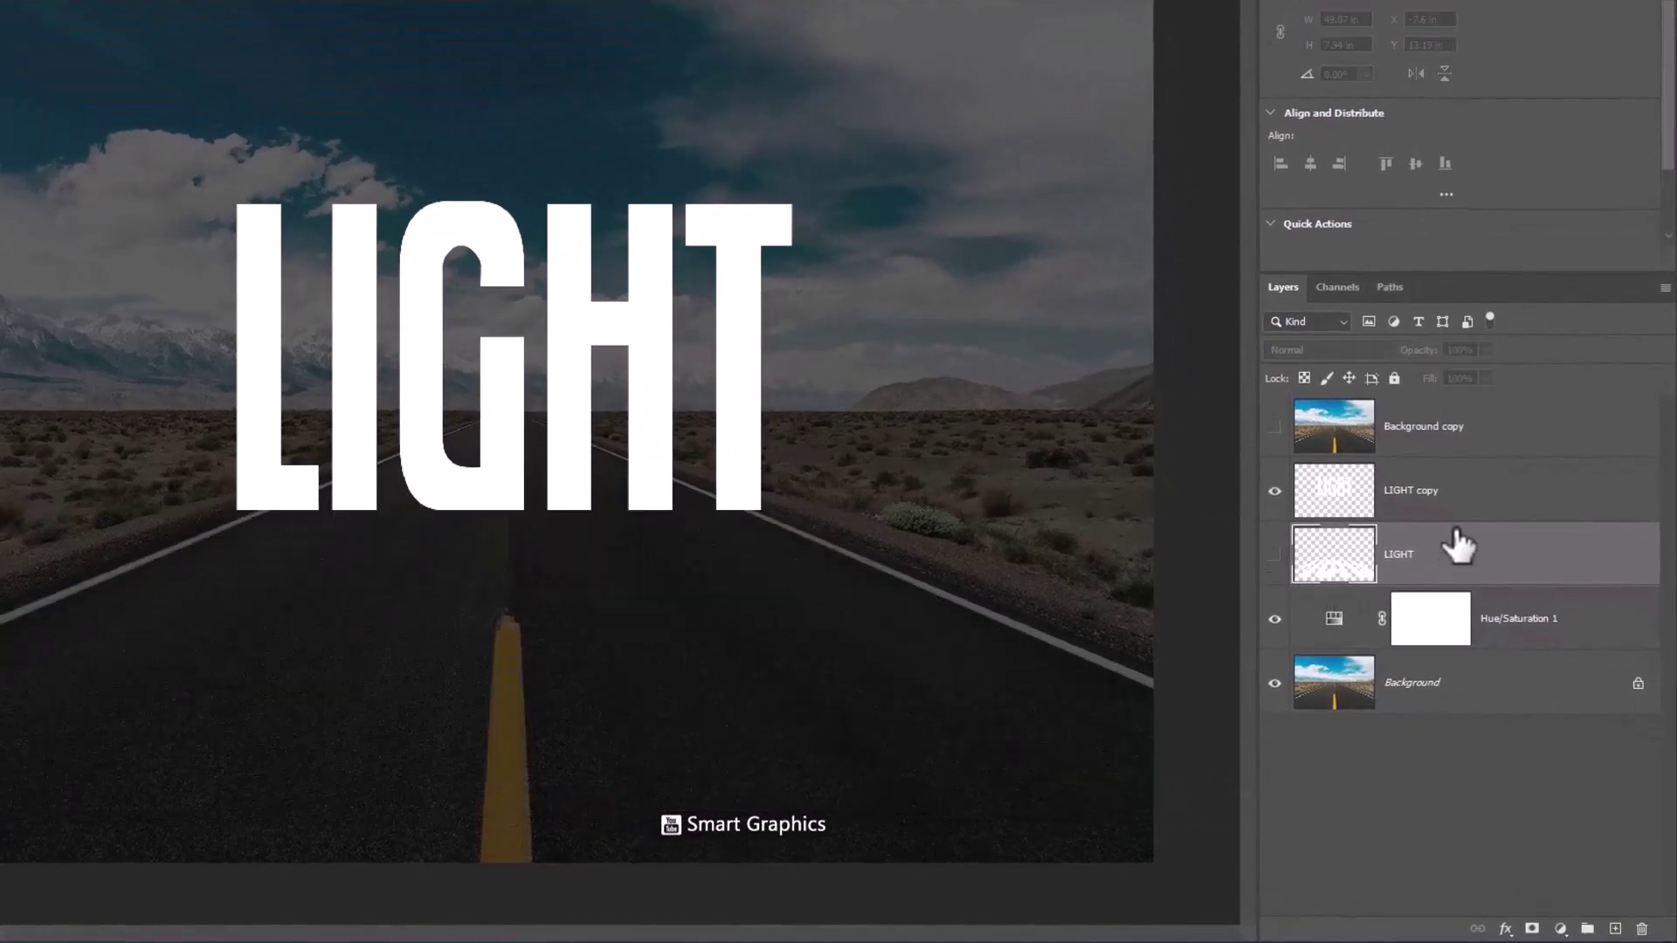
pyautogui.click(1455, 430)
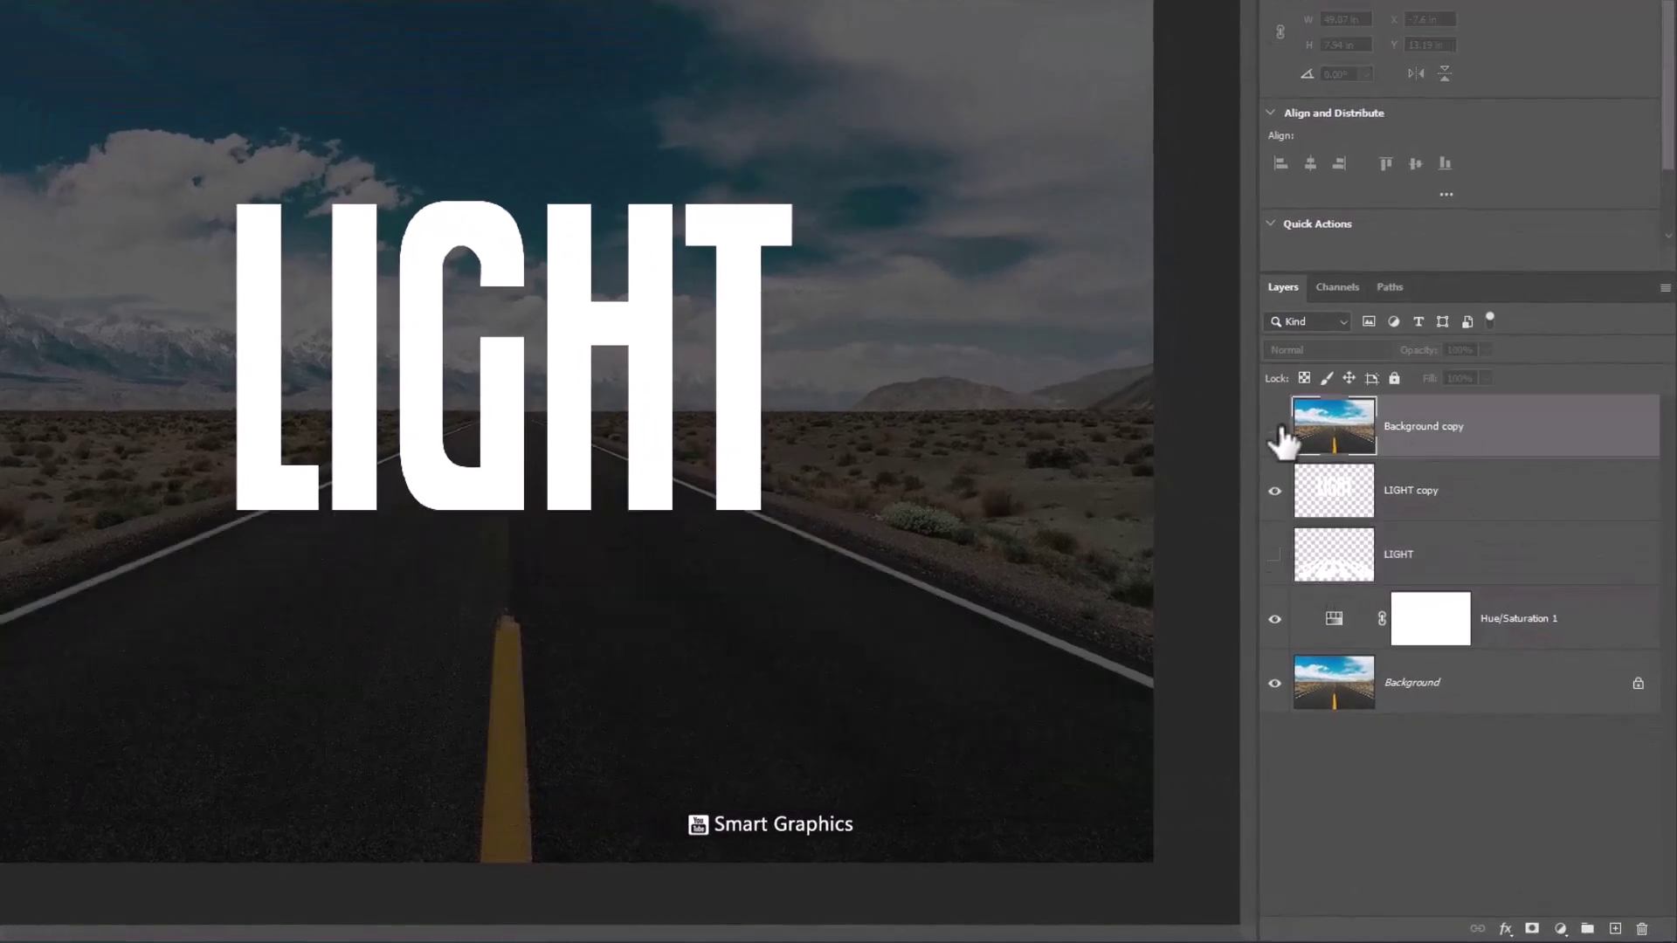
pyautogui.click(1274, 428)
pyautogui.rightClick(1435, 437)
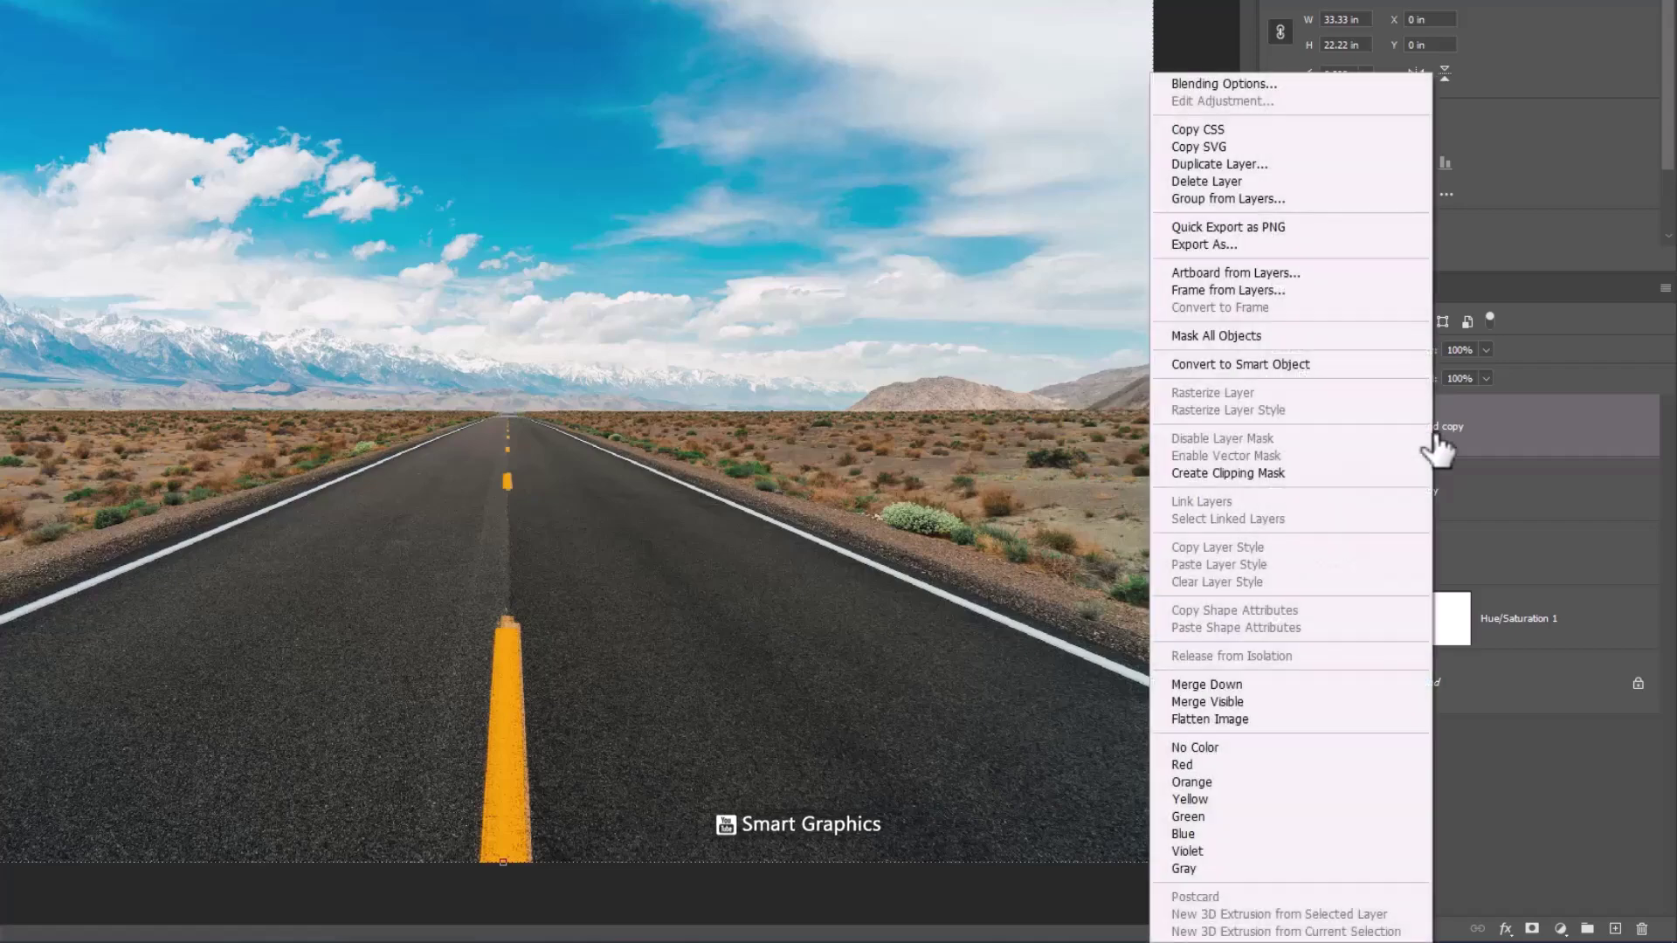
pyautogui.click(1230, 472)
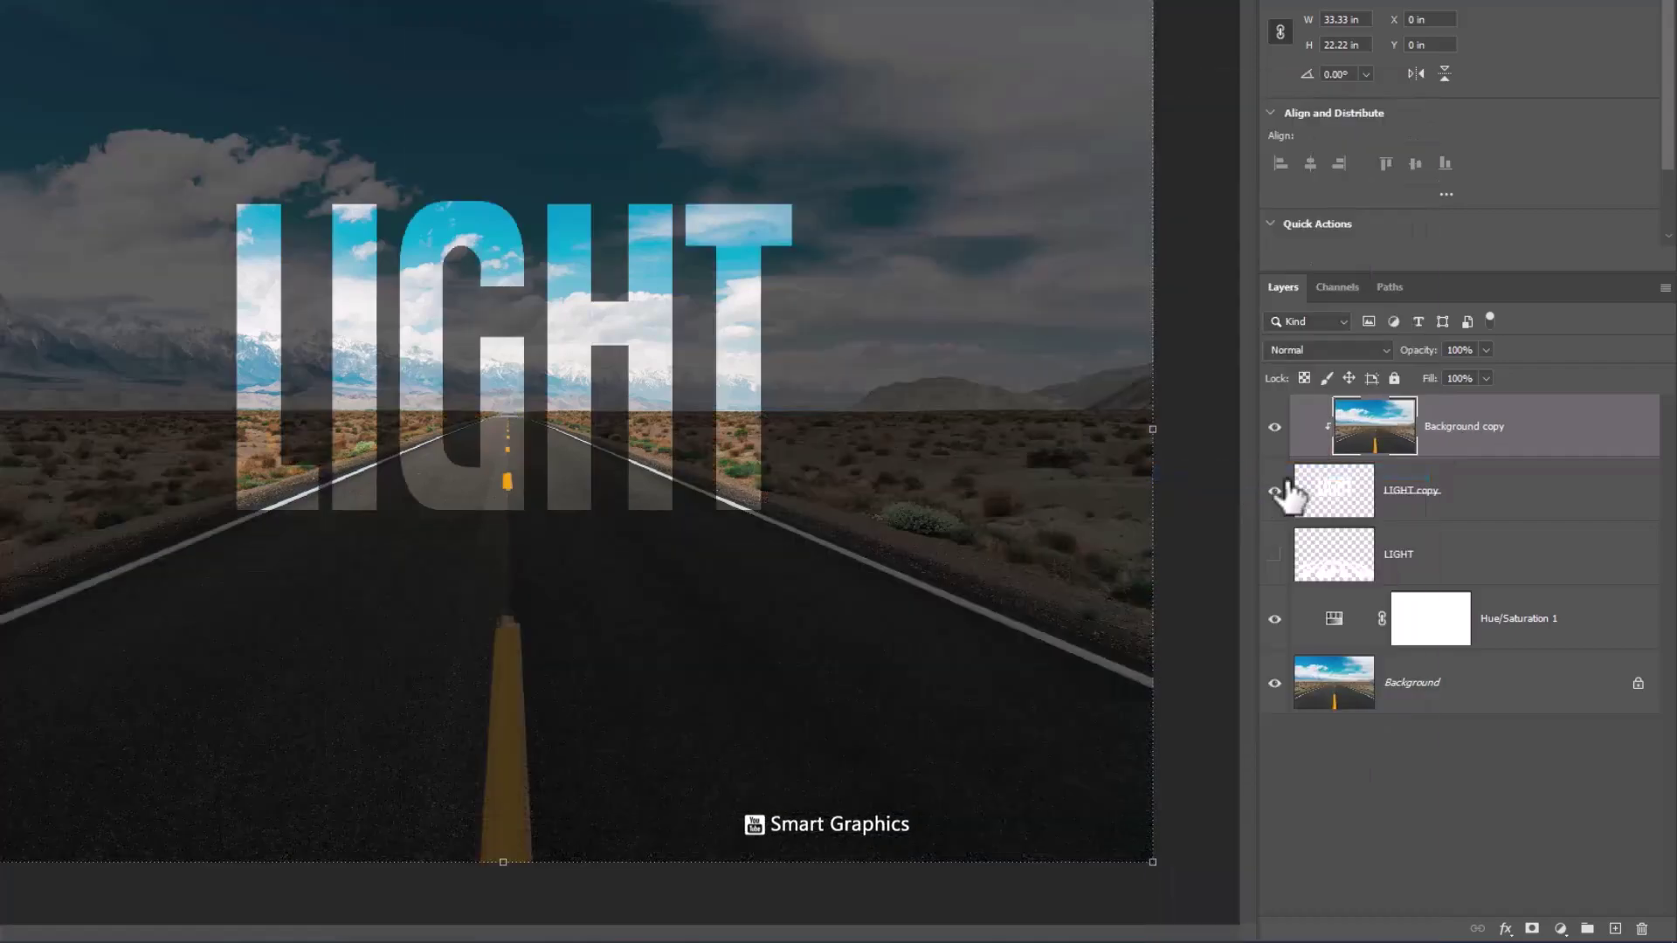
# Add a white 2 px outside Stroke to the LIGHT copy layer through its layer style.
pyautogui.click(1506, 508)
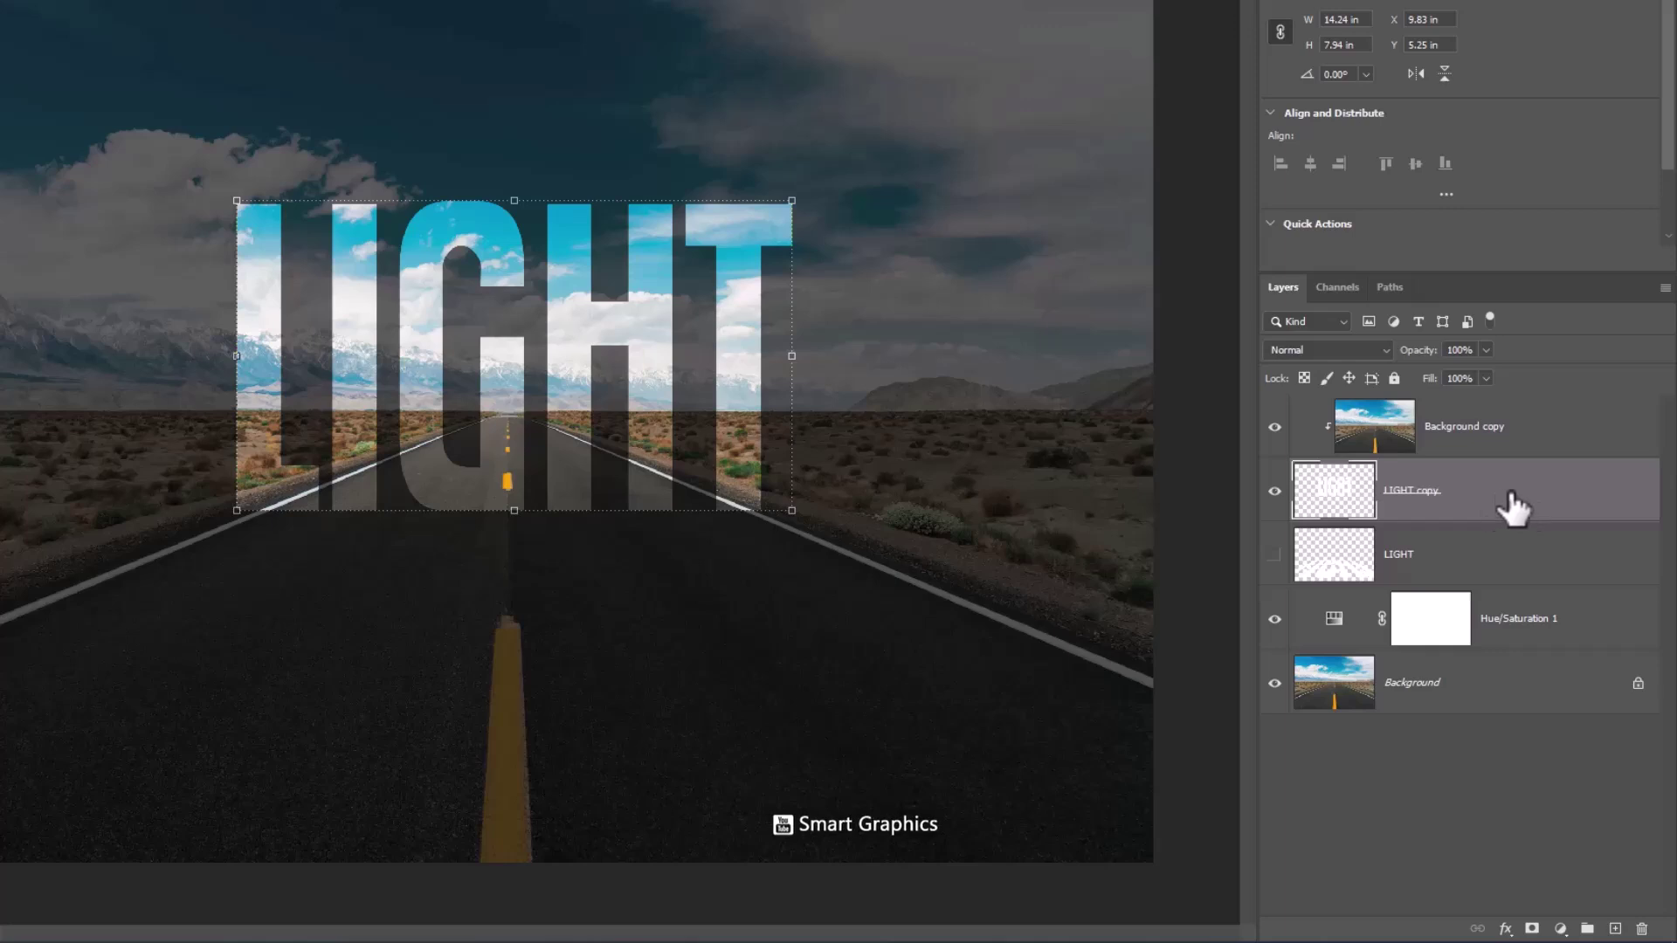
pyautogui.rightClick(1517, 508)
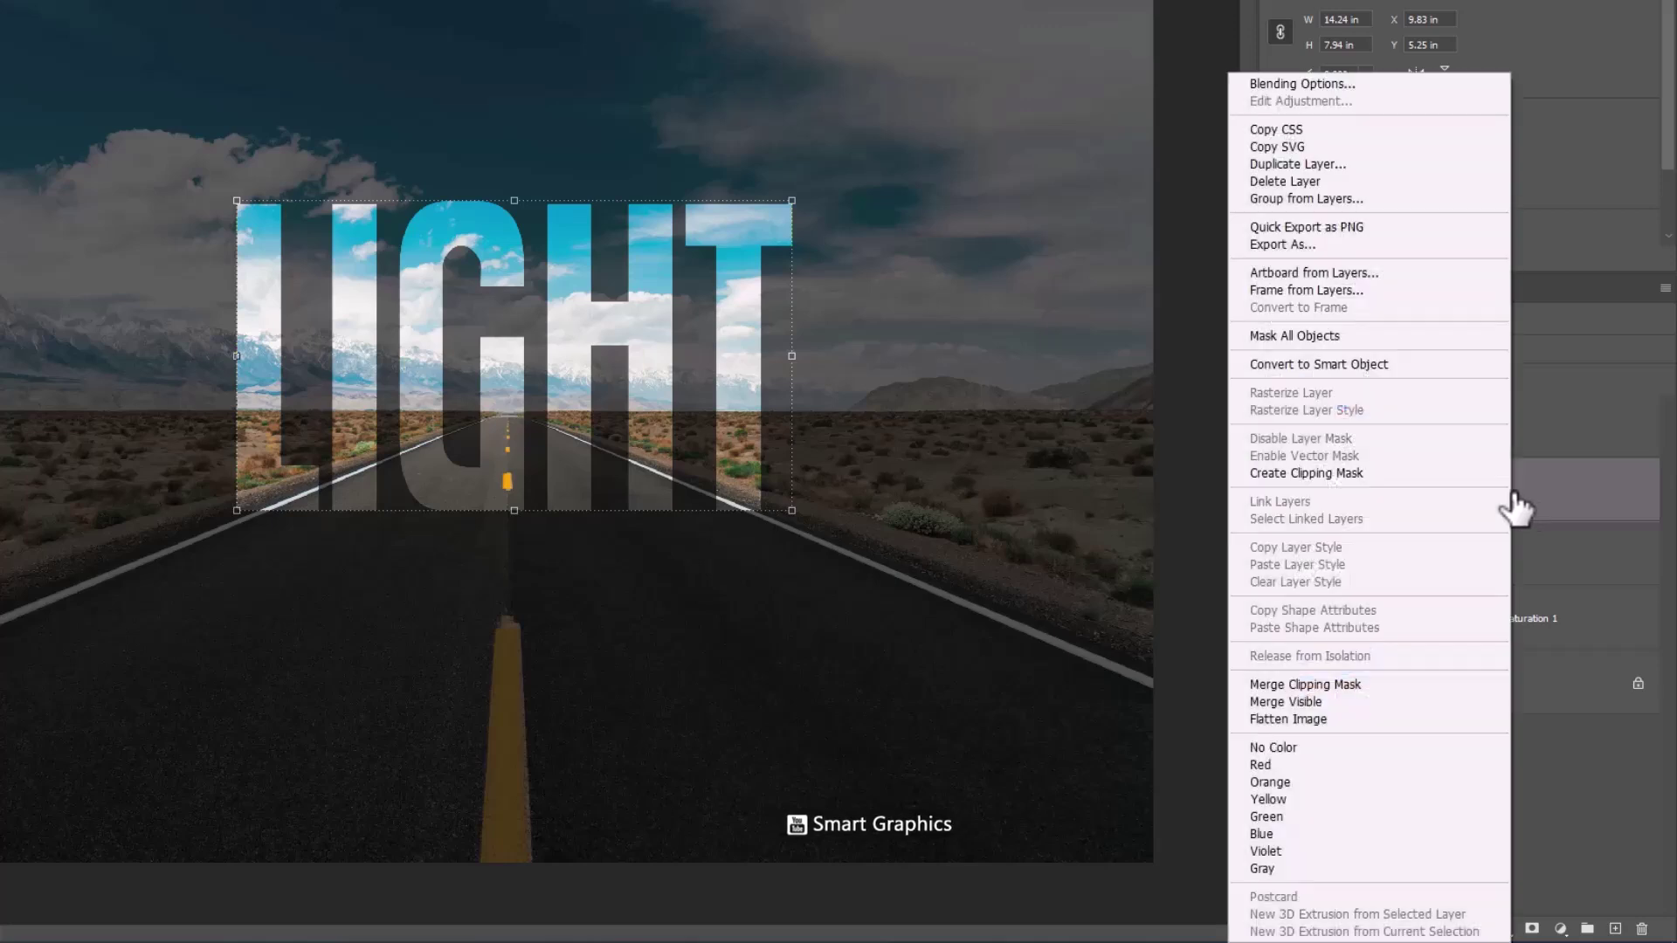
pyautogui.click(1286, 79)
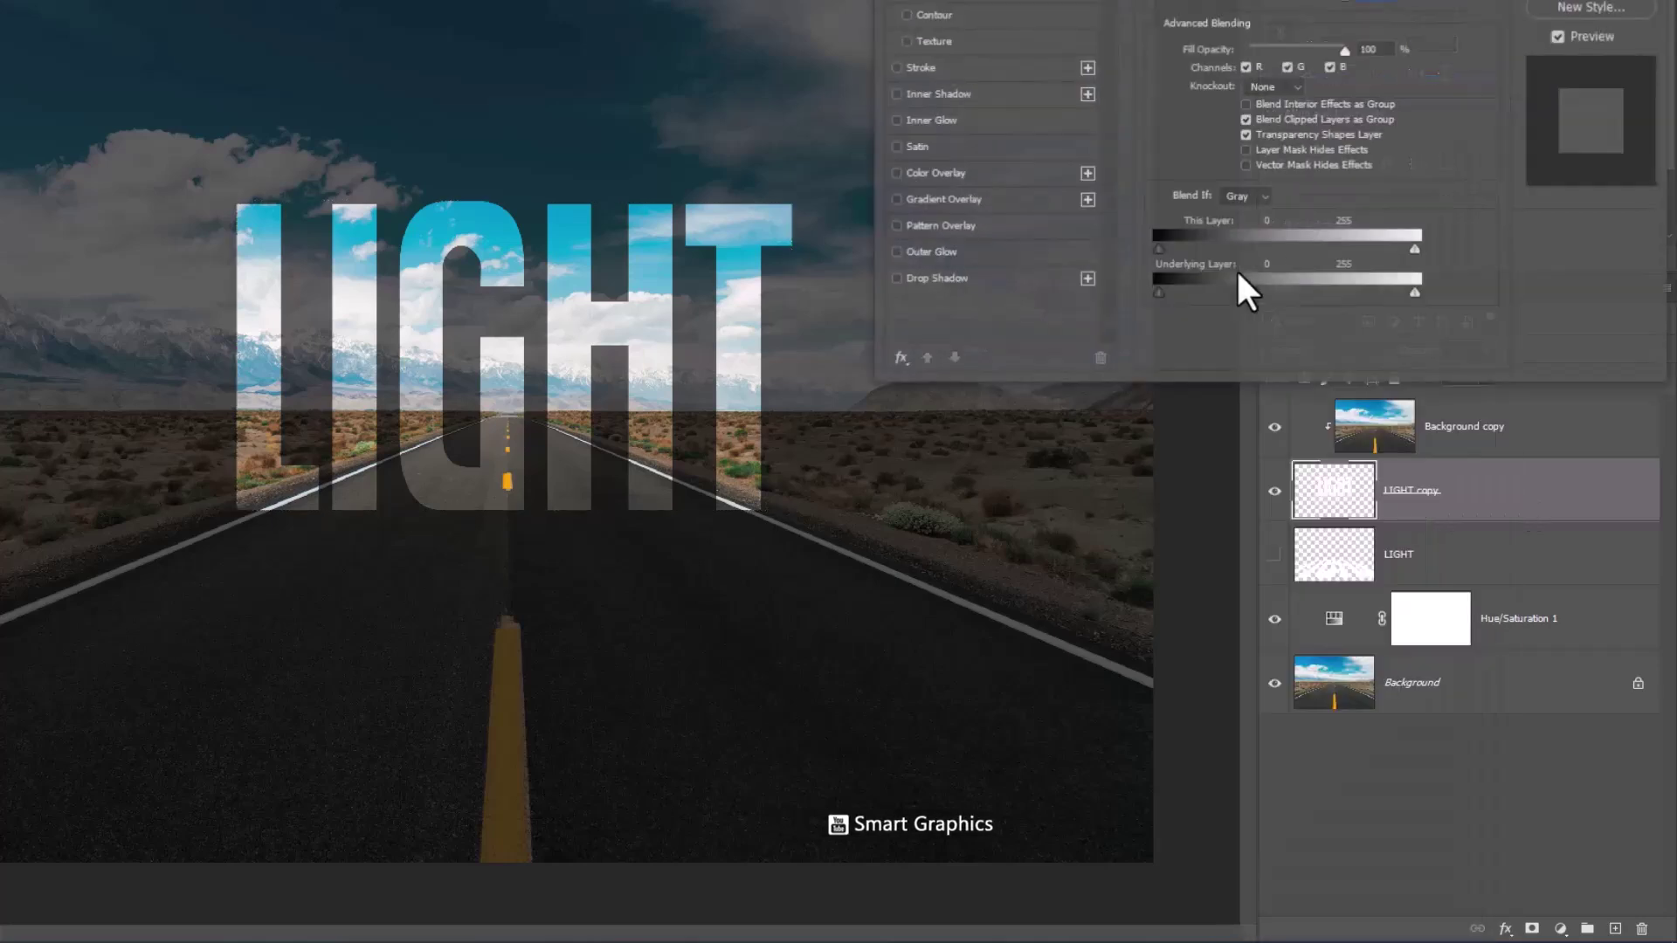
pyautogui.moveTo(1127, 0); pyautogui.dragTo(852, 107)
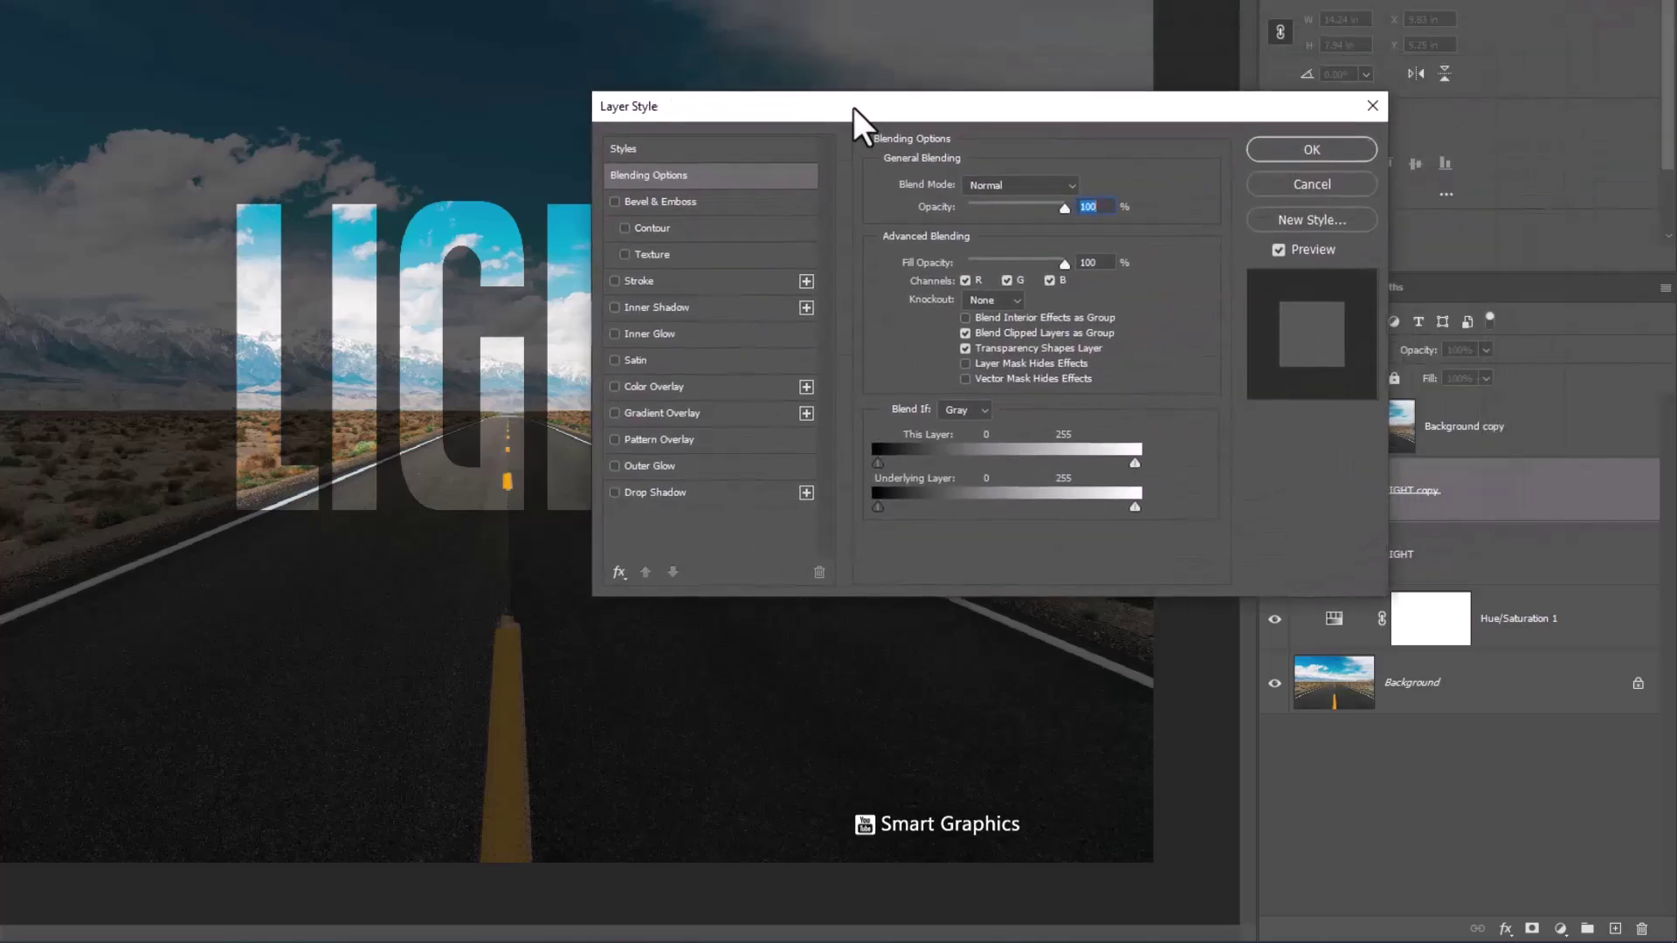
pyautogui.click(616, 279)
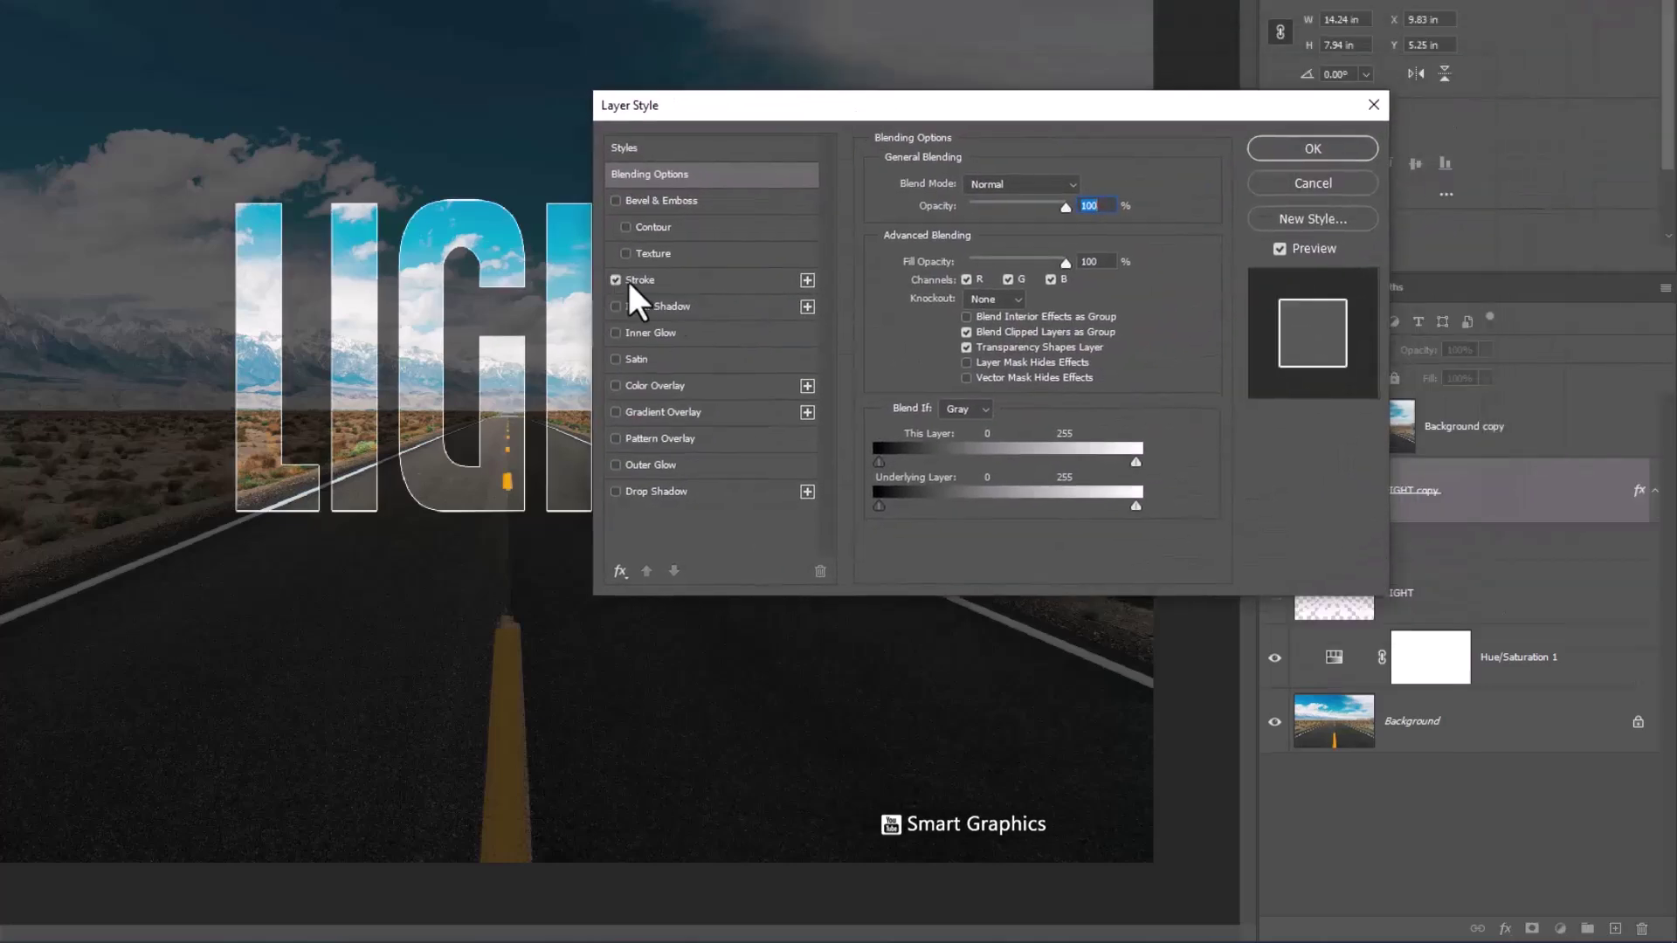
pyautogui.click(646, 280)
pyautogui.click(1067, 186)
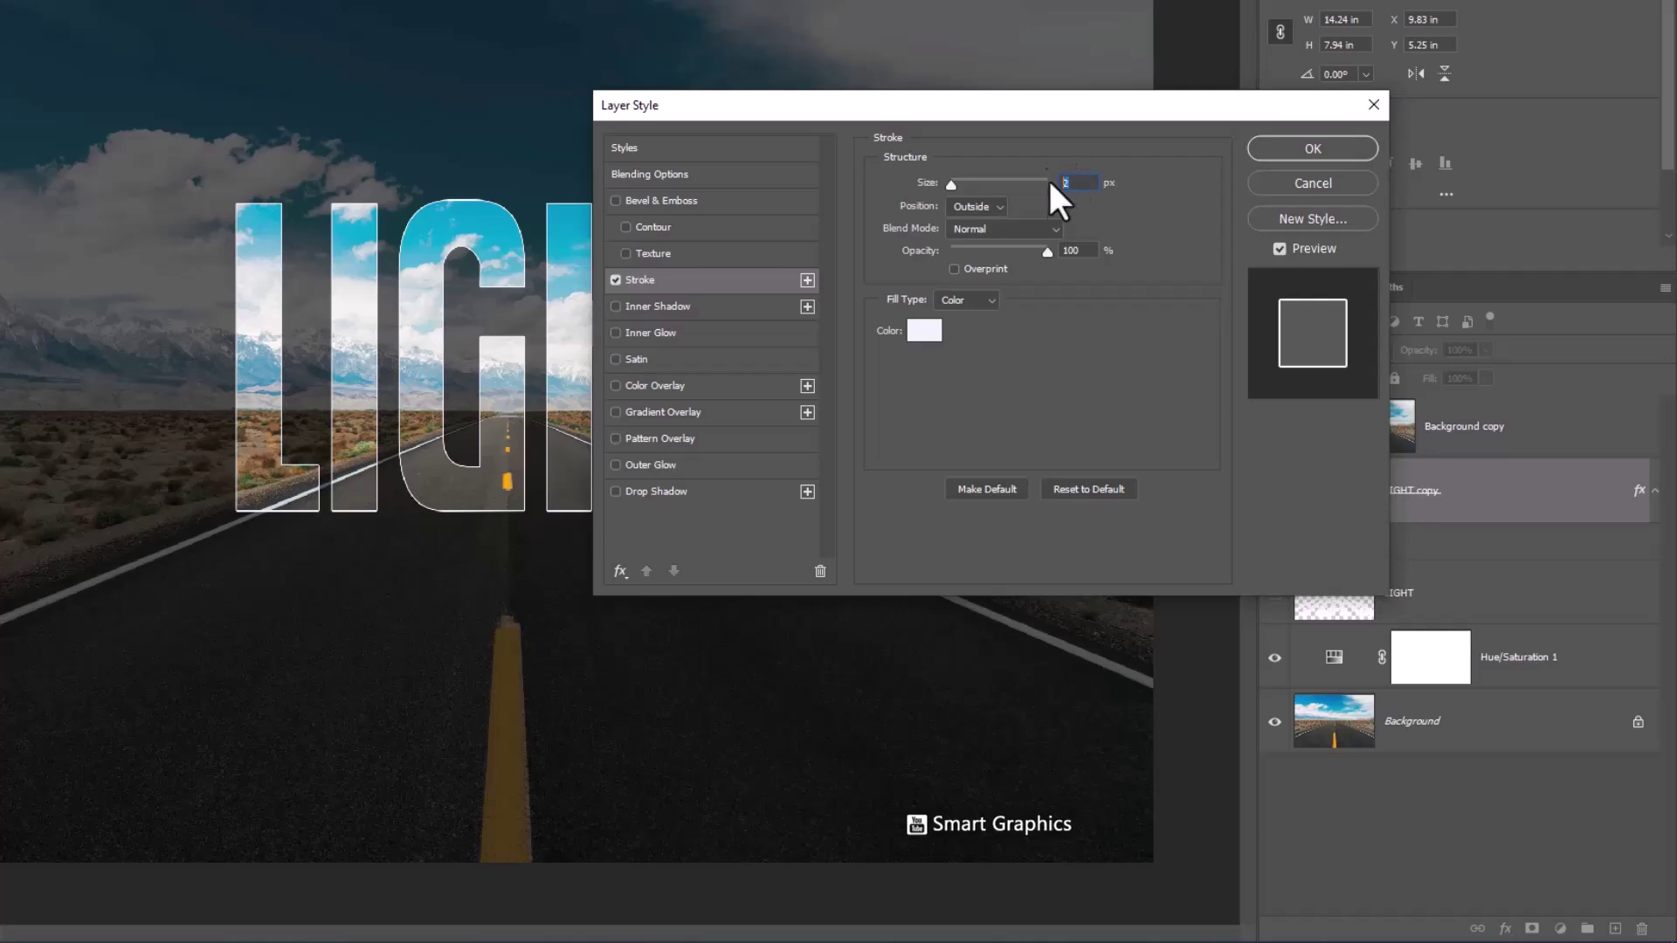
# Add an Inner Glow to the LIGHT copy layer with Overlay blend mode, 63% opacity and 65 px size.
pyautogui.click(655, 336)
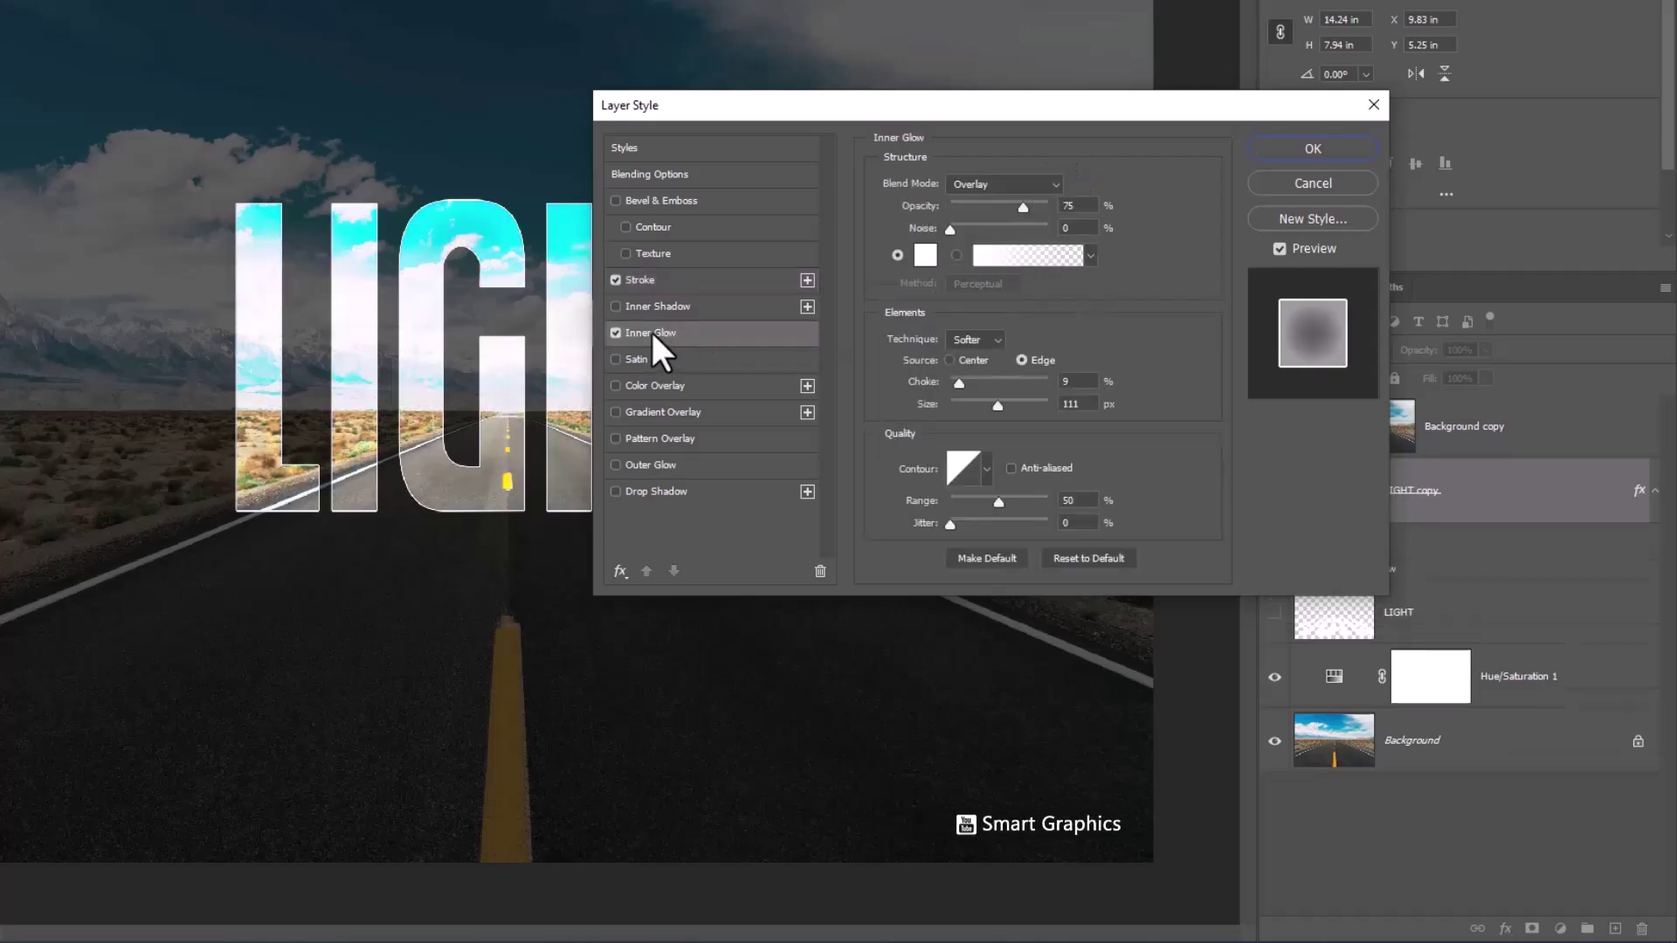
pyautogui.click(1018, 185)
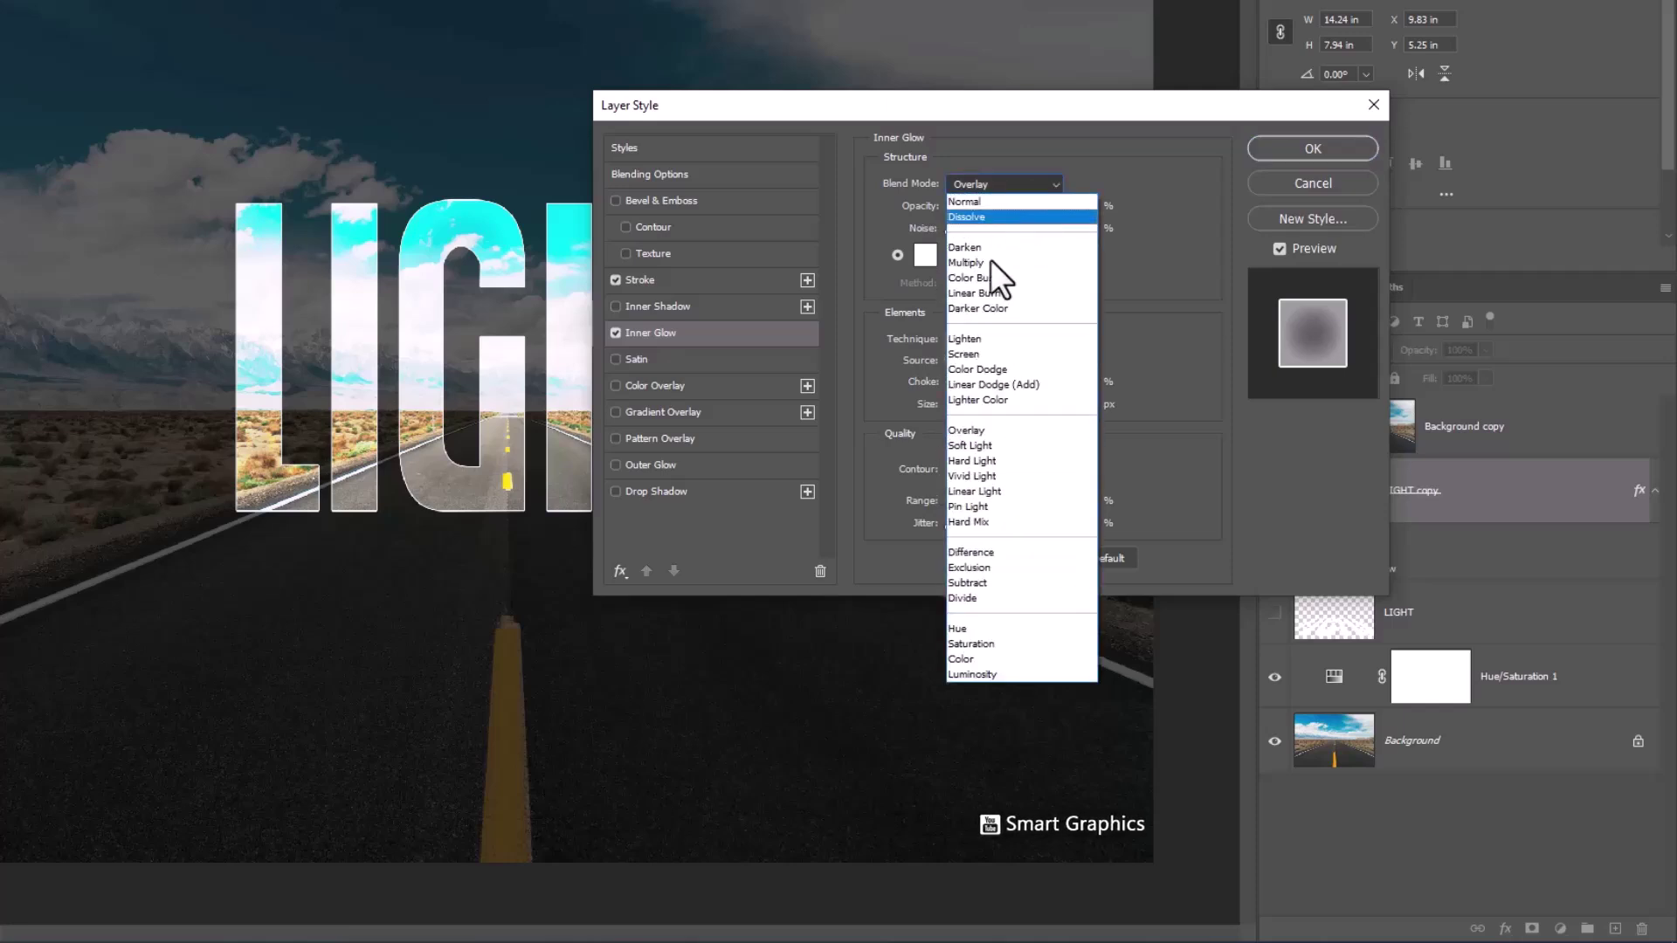
pyautogui.click(975, 430)
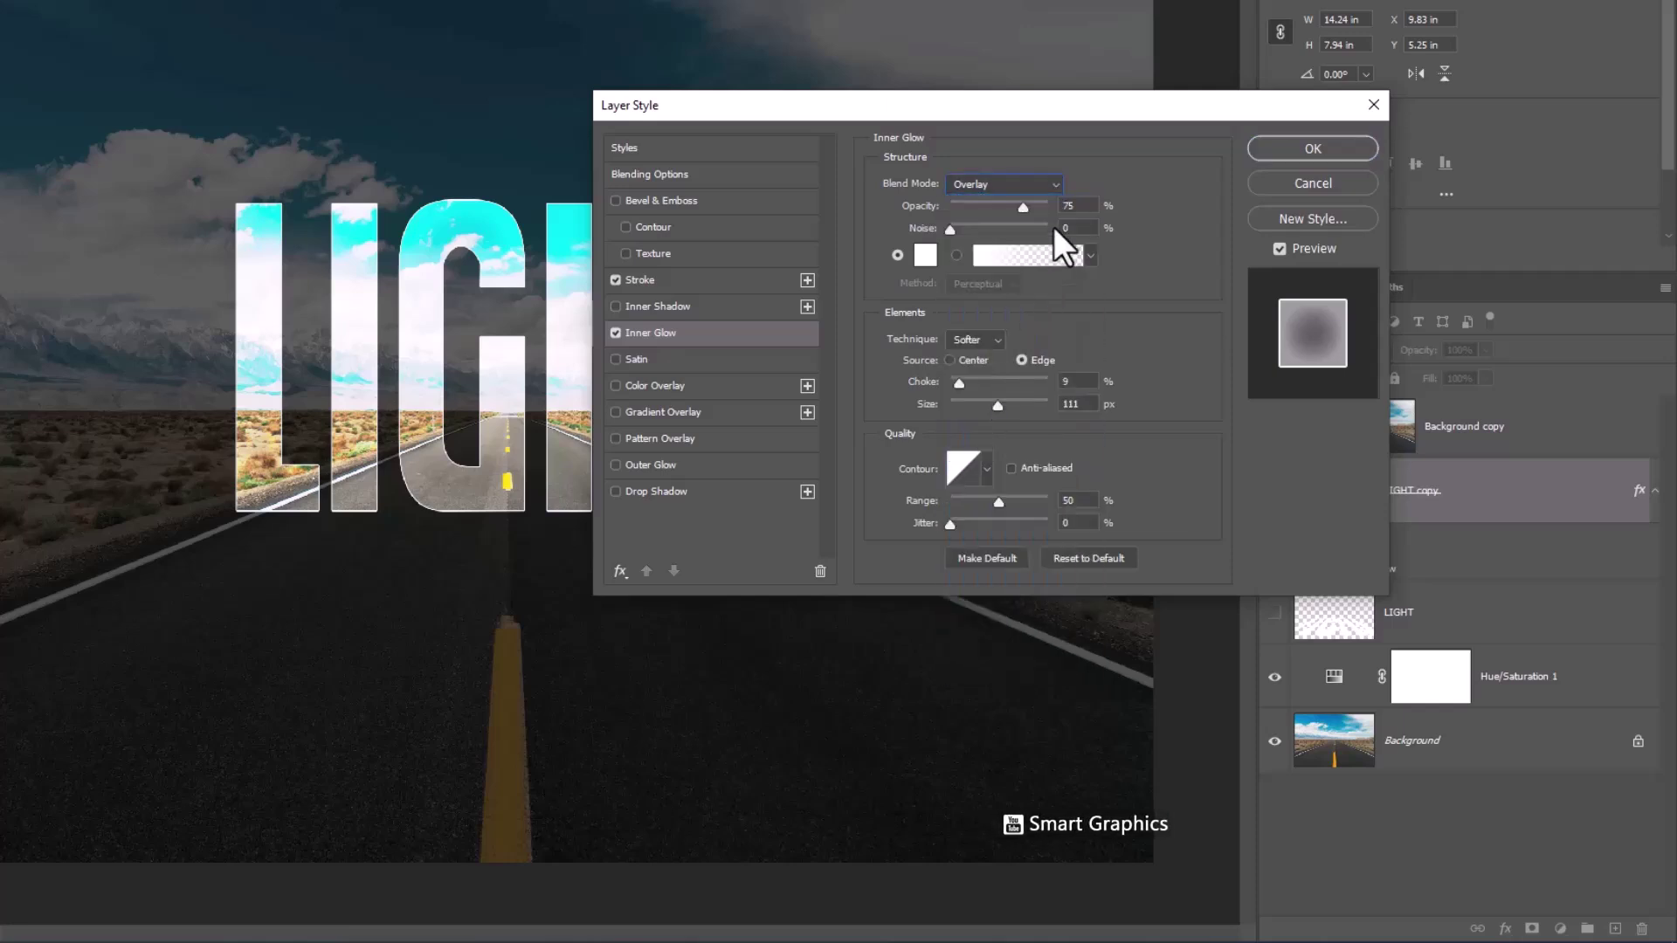
pyautogui.moveTo(1025, 206)
pyautogui.mouseDown()
pyautogui.moveTo(975, 207)
pyautogui.moveTo(1011, 216)
pyautogui.mouseUp()
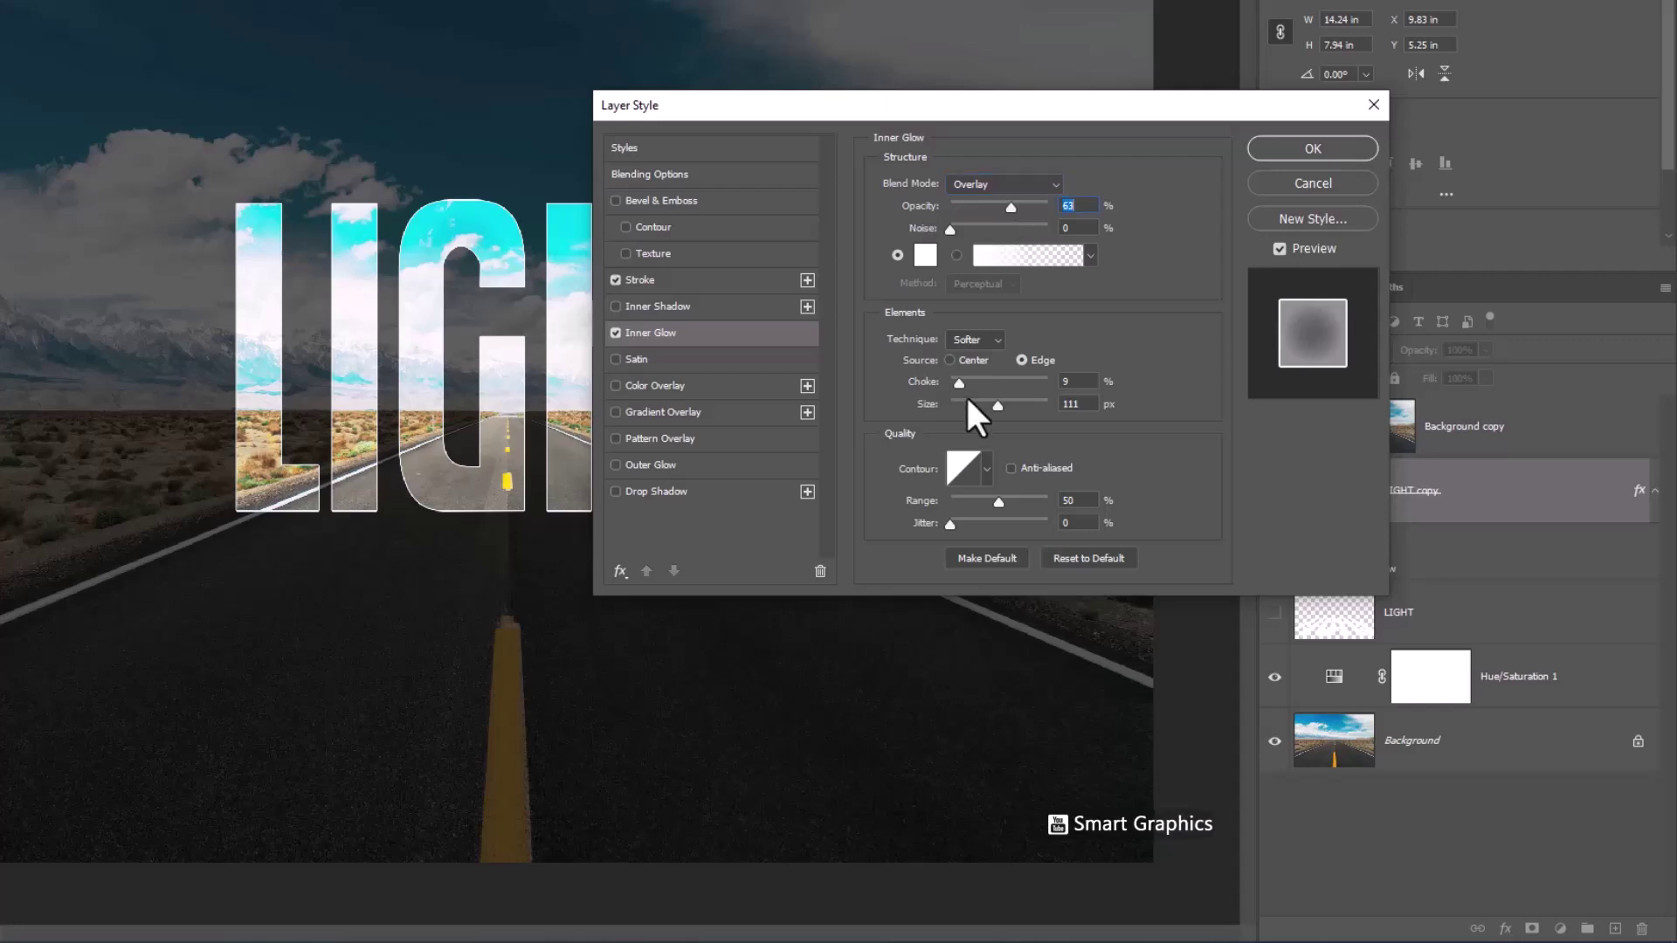
pyautogui.moveTo(994, 405); pyautogui.dragTo(973, 407)
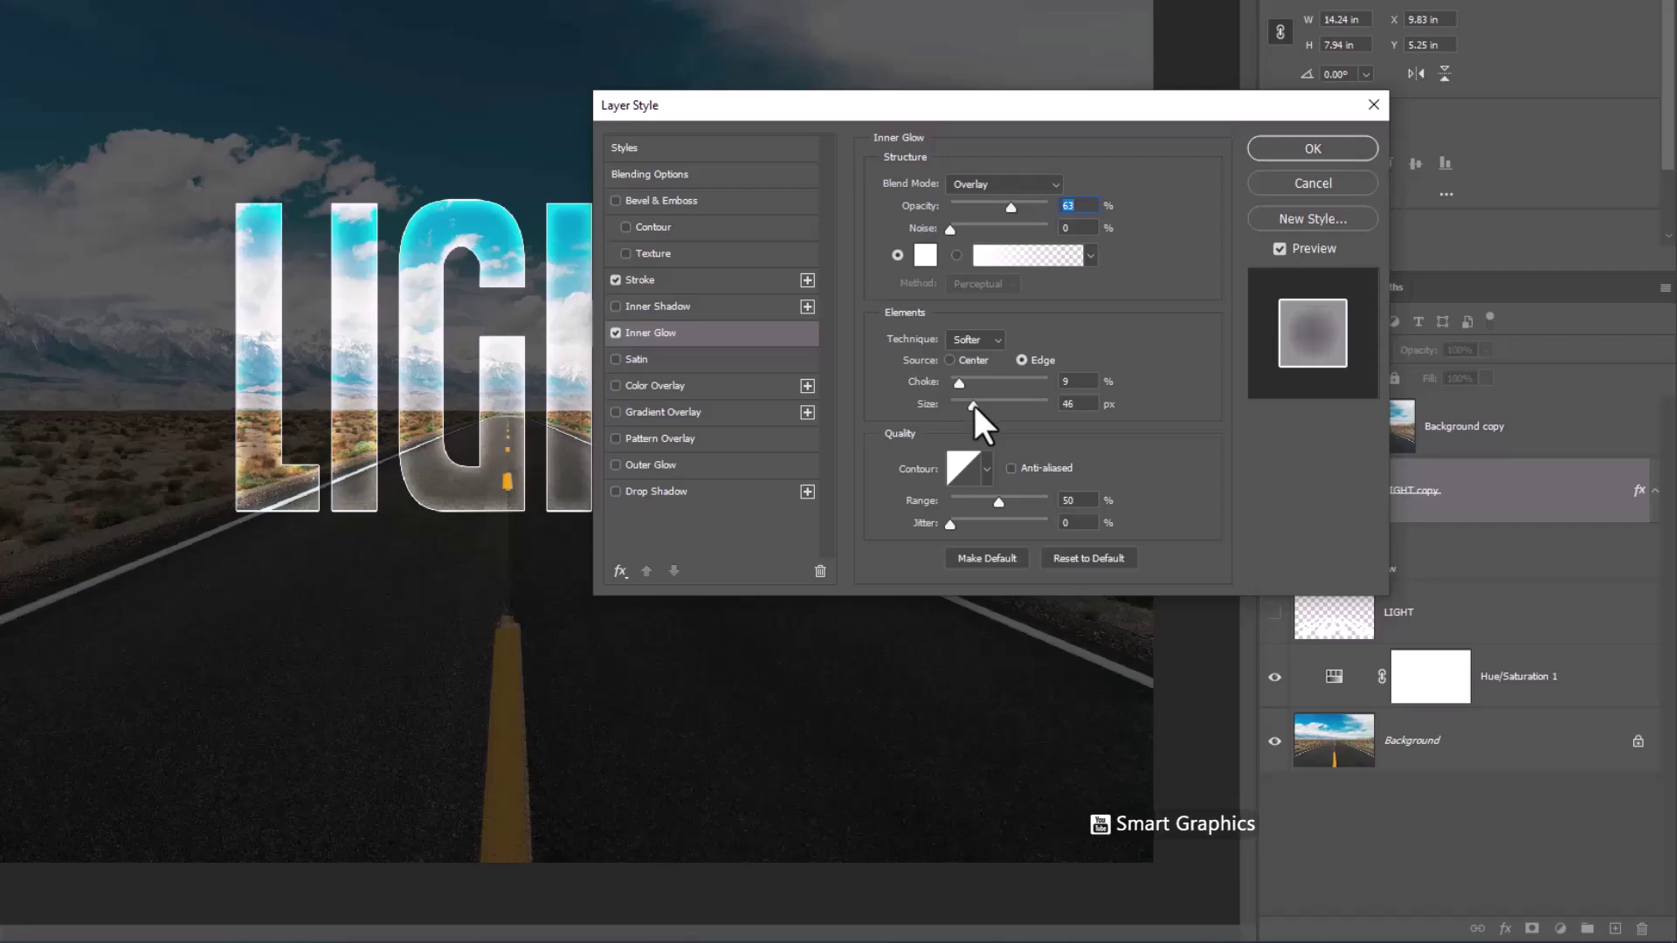
pyautogui.click(973, 402)
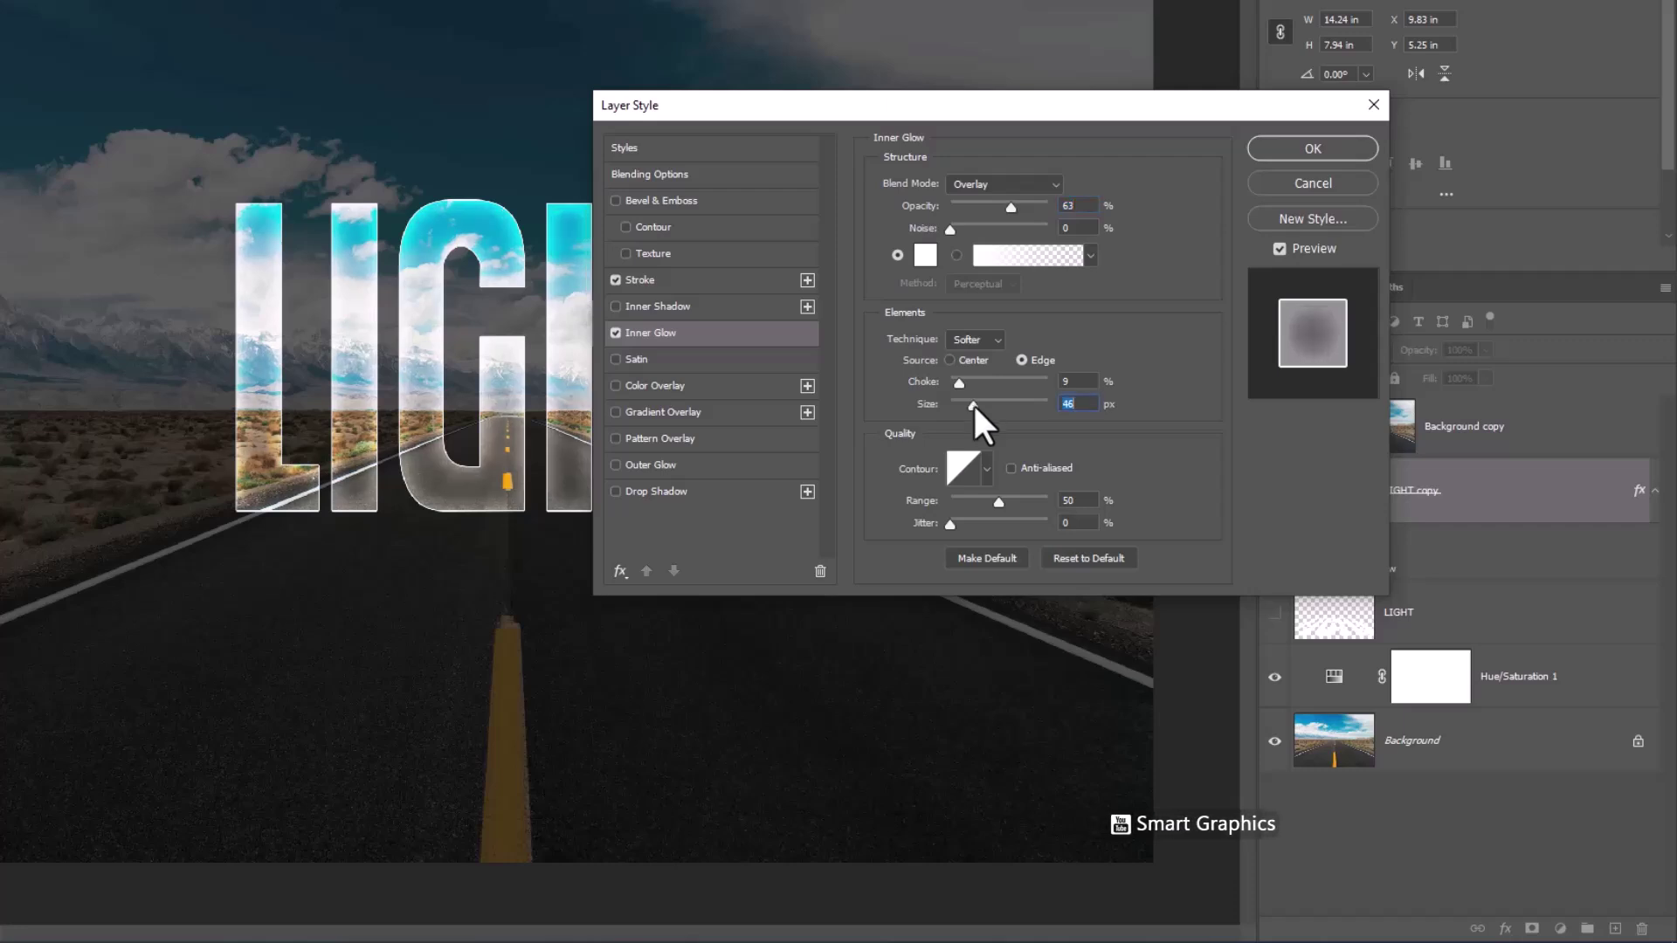
pyautogui.moveTo(975, 400); pyautogui.dragTo(980, 401)
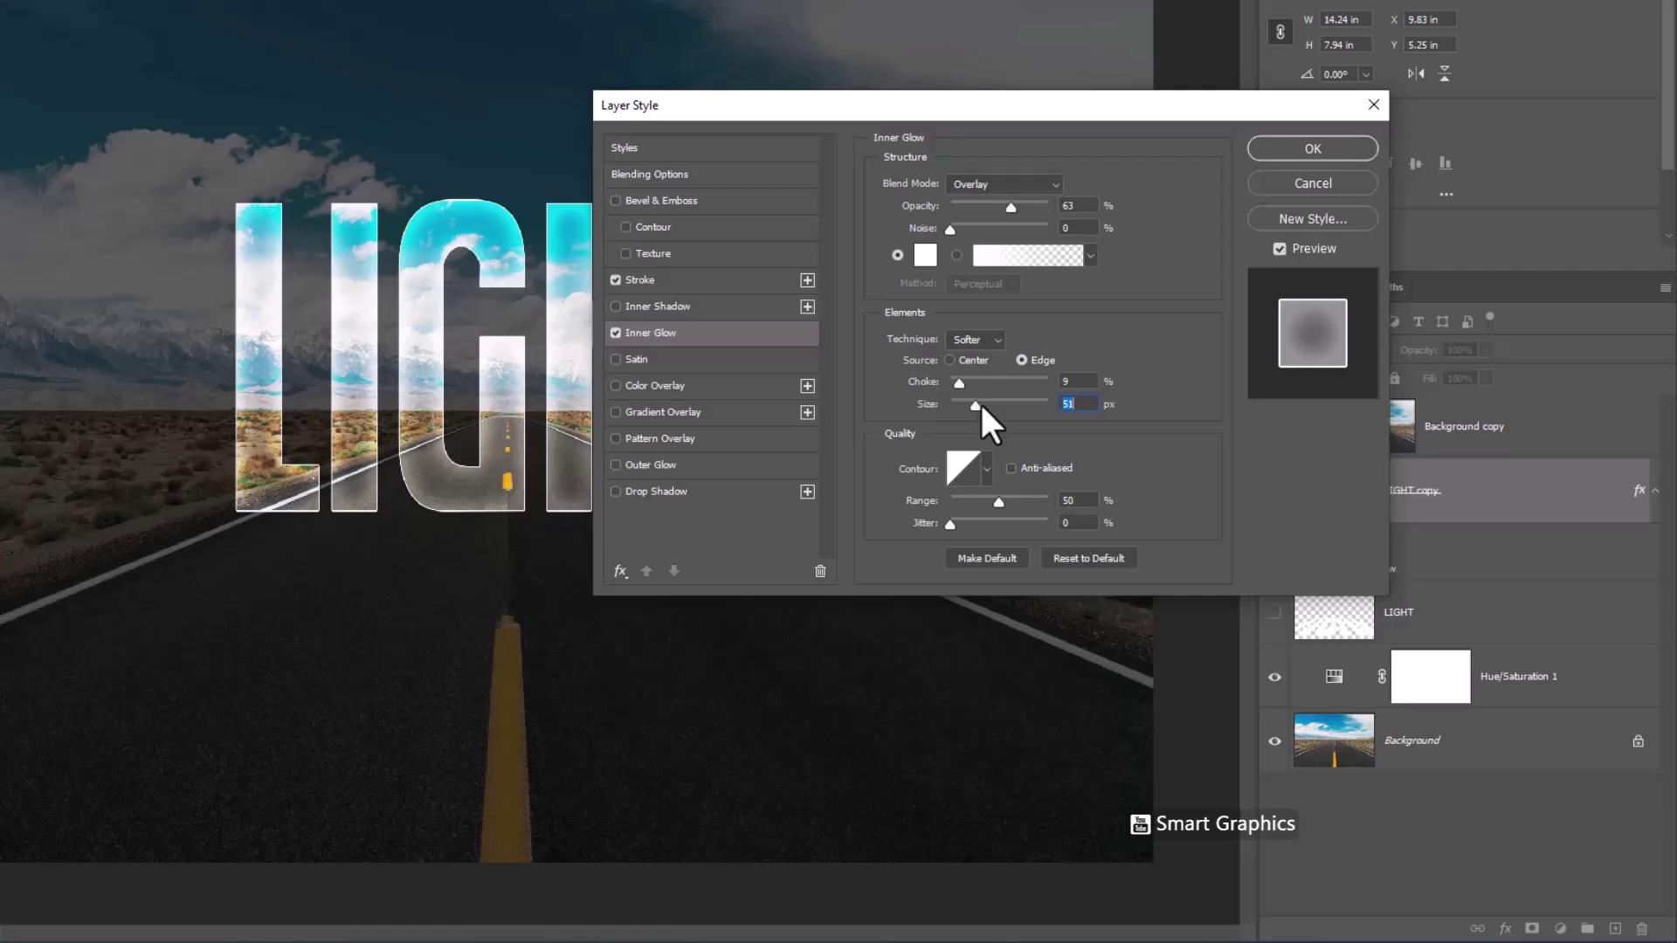
# Add a white Outer Glow to the LIGHT copy layer with Overlay blend mode, 100% opacity, 7% noise, 7% spread and 68 px size.
pyautogui.click(650, 465)
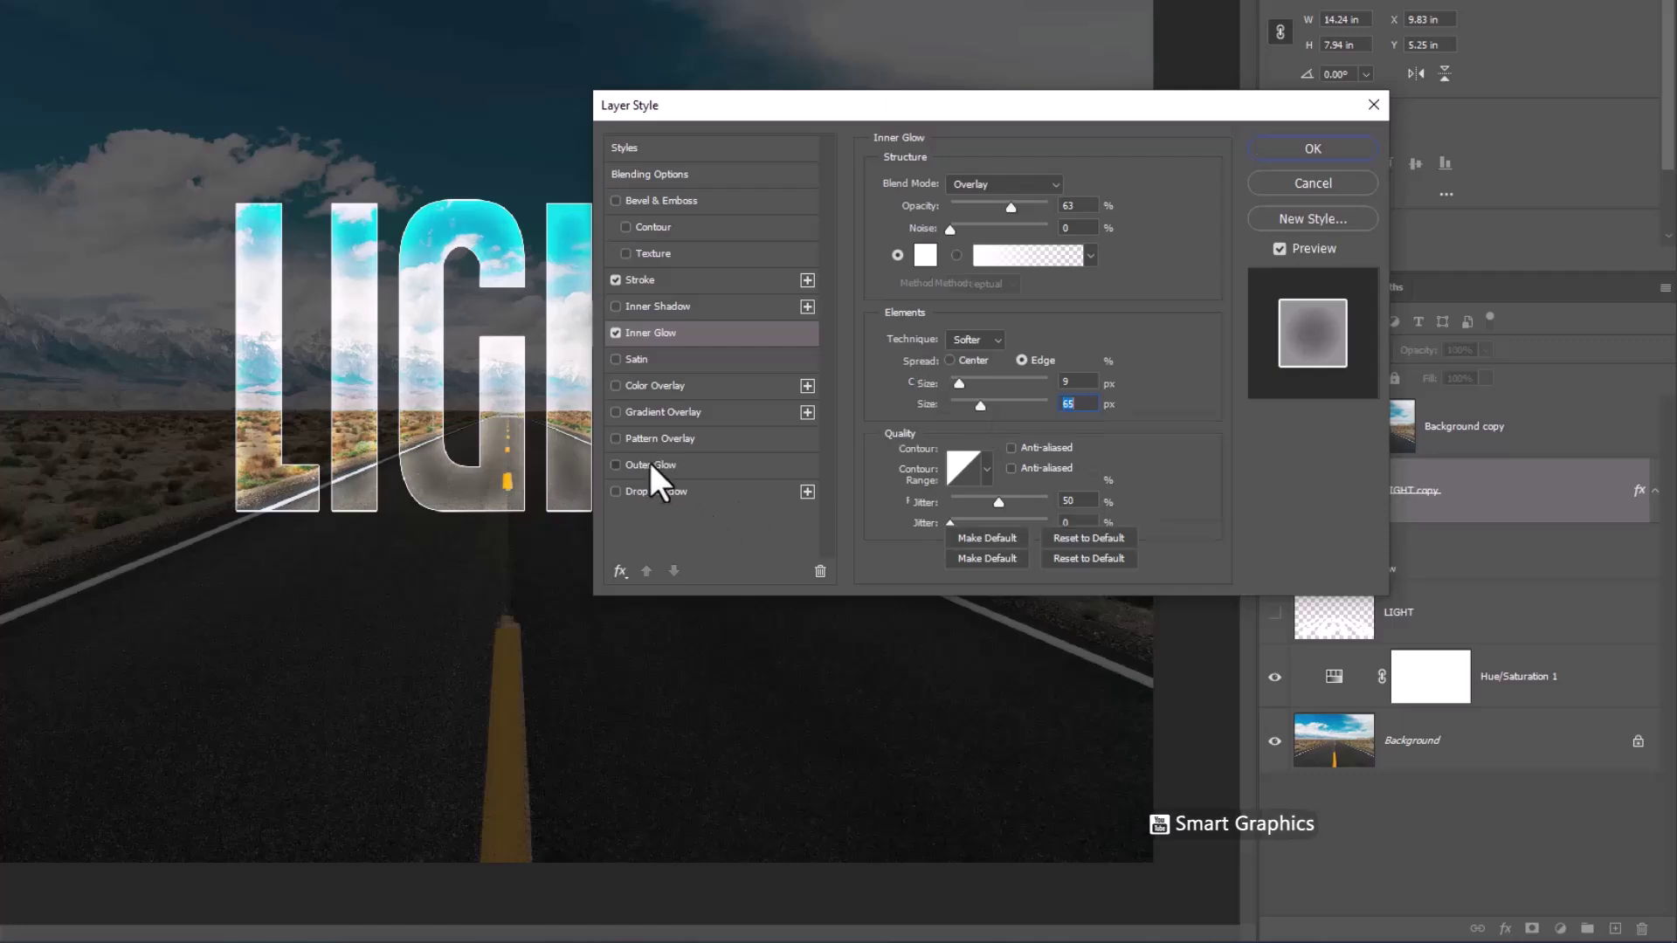
pyautogui.click(1008, 182)
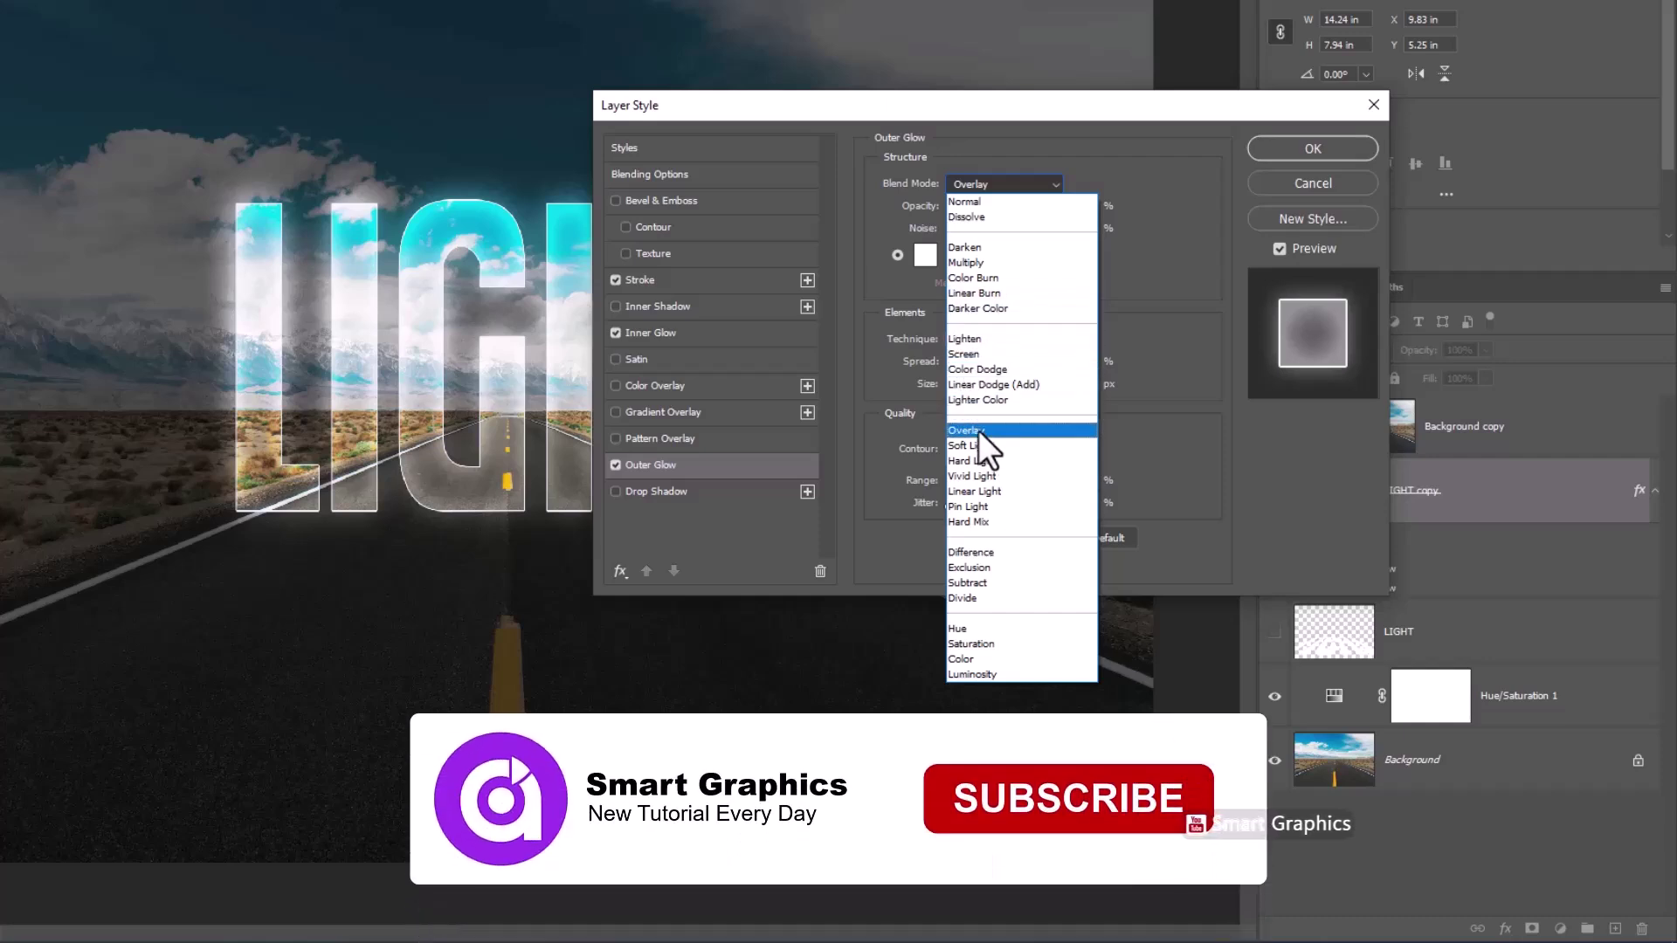
pyautogui.click(979, 429)
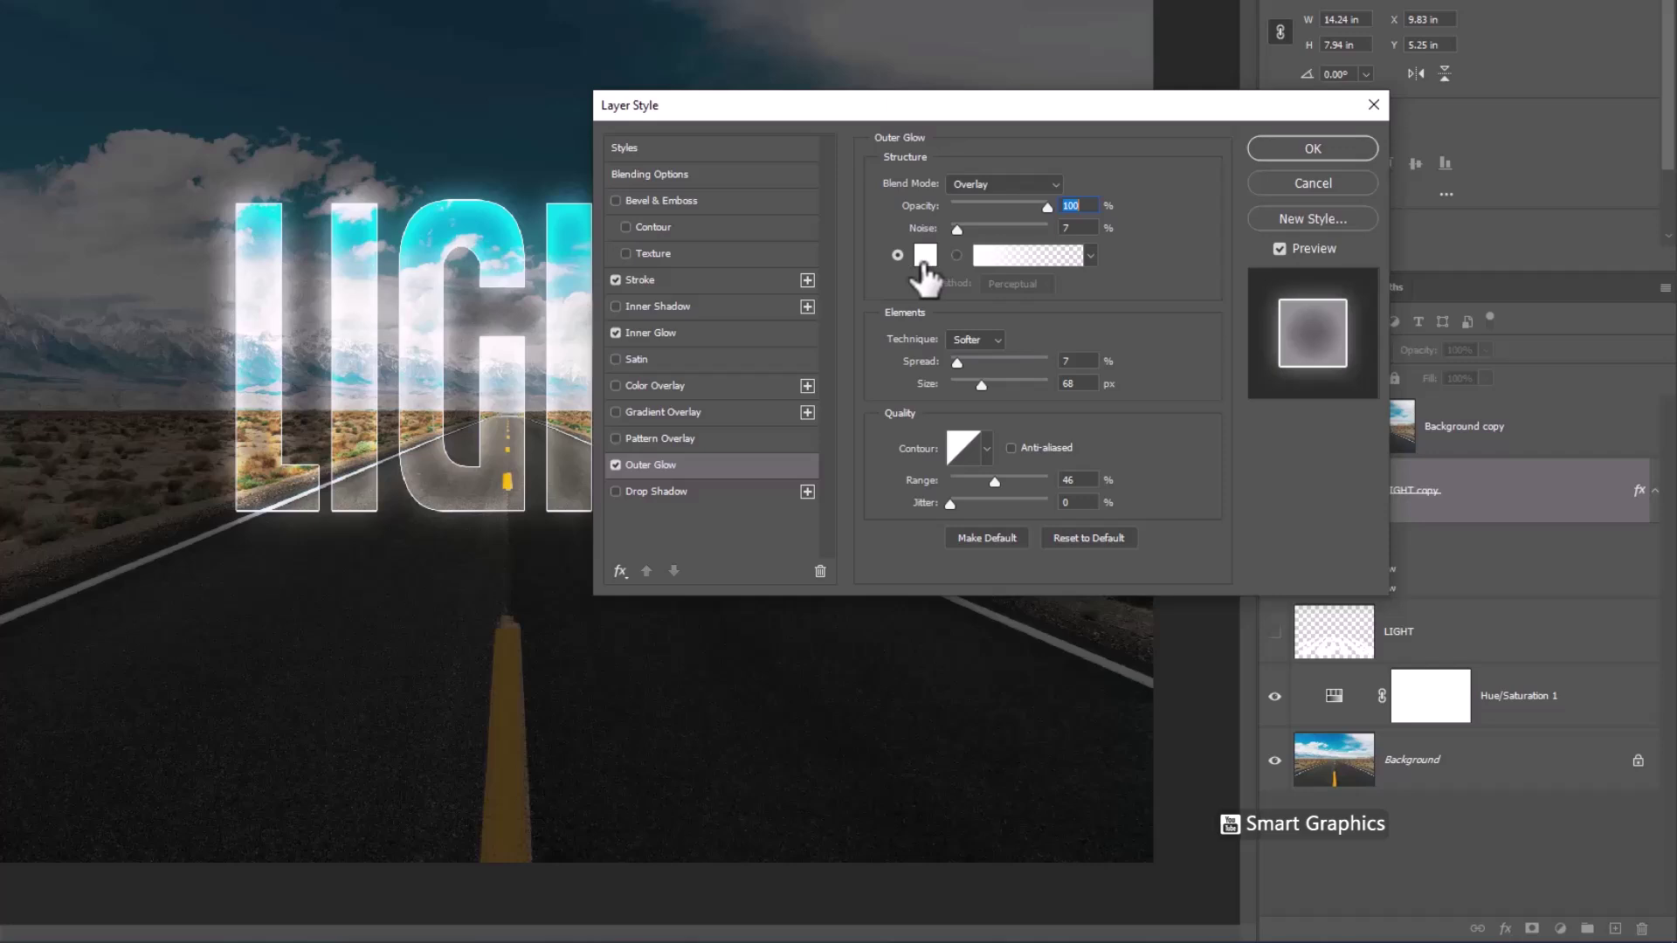
pyautogui.click(925, 254)
pyautogui.moveTo(892, 221); pyautogui.dragTo(829, 162)
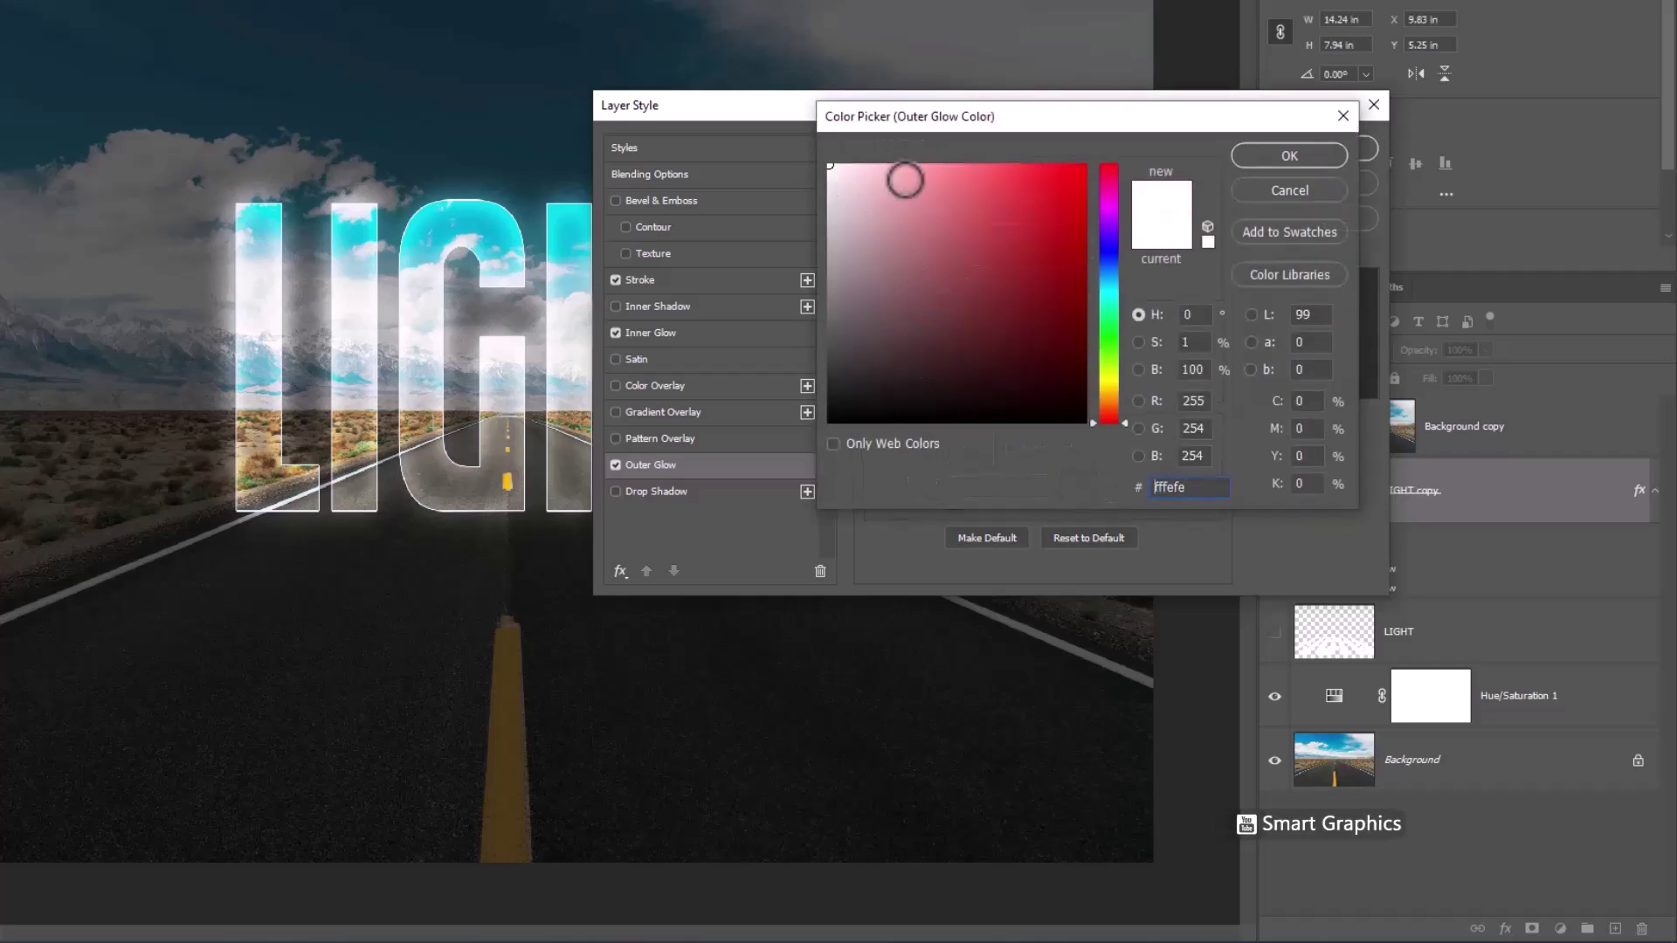
pyautogui.click(1255, 154)
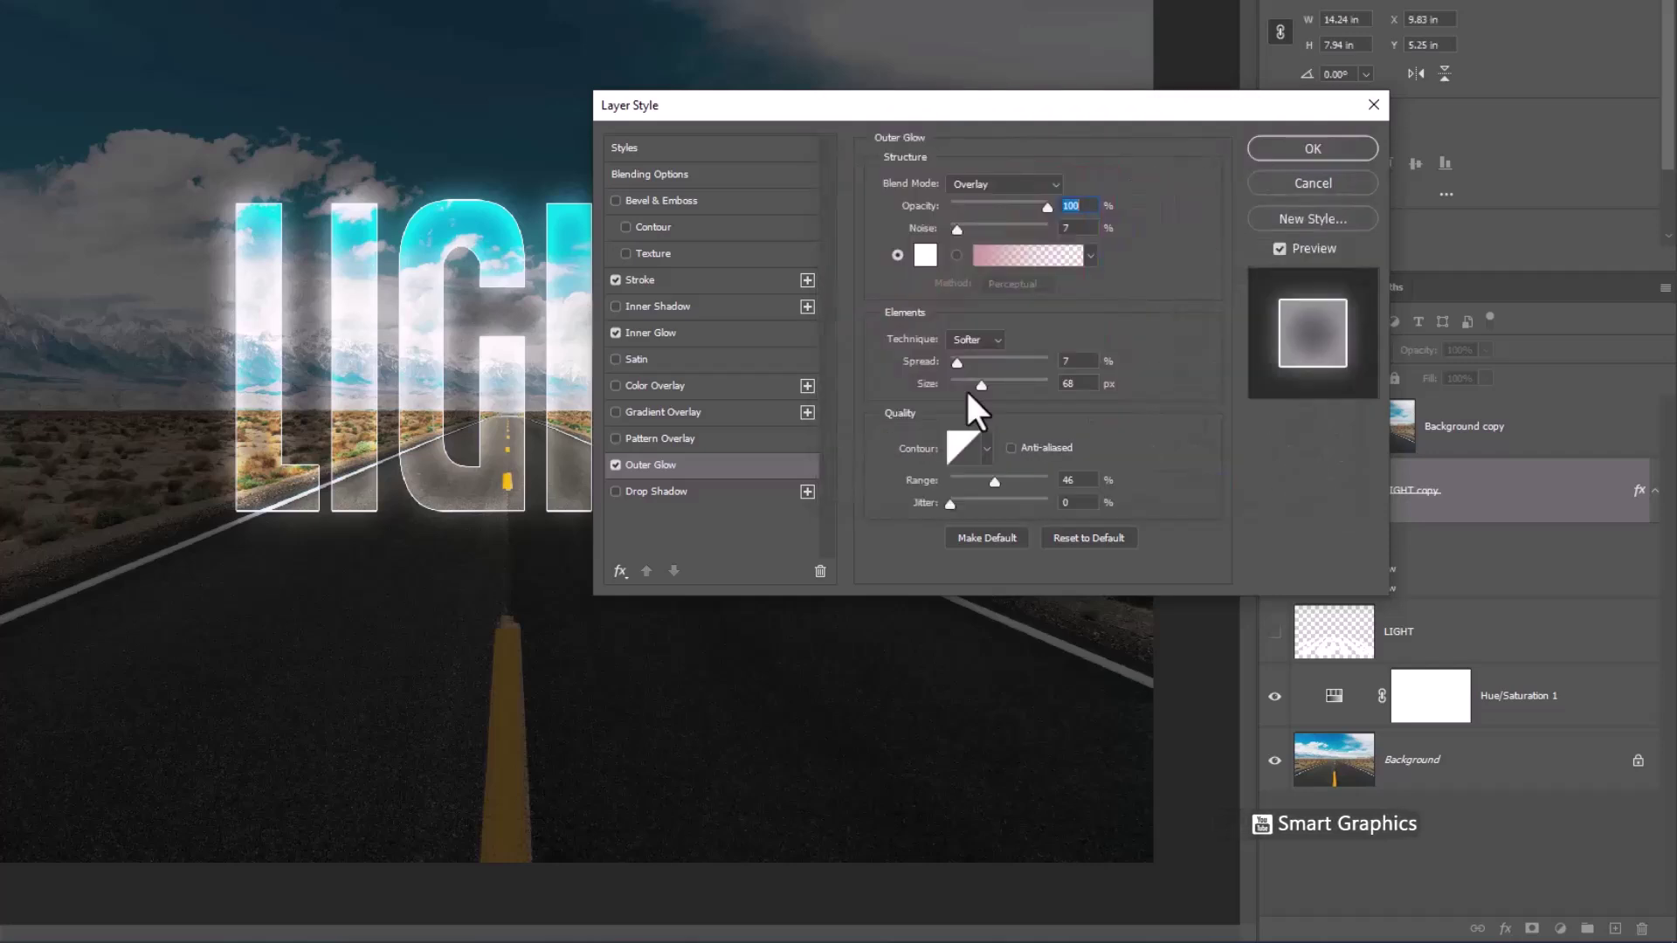
pyautogui.click(1064, 362)
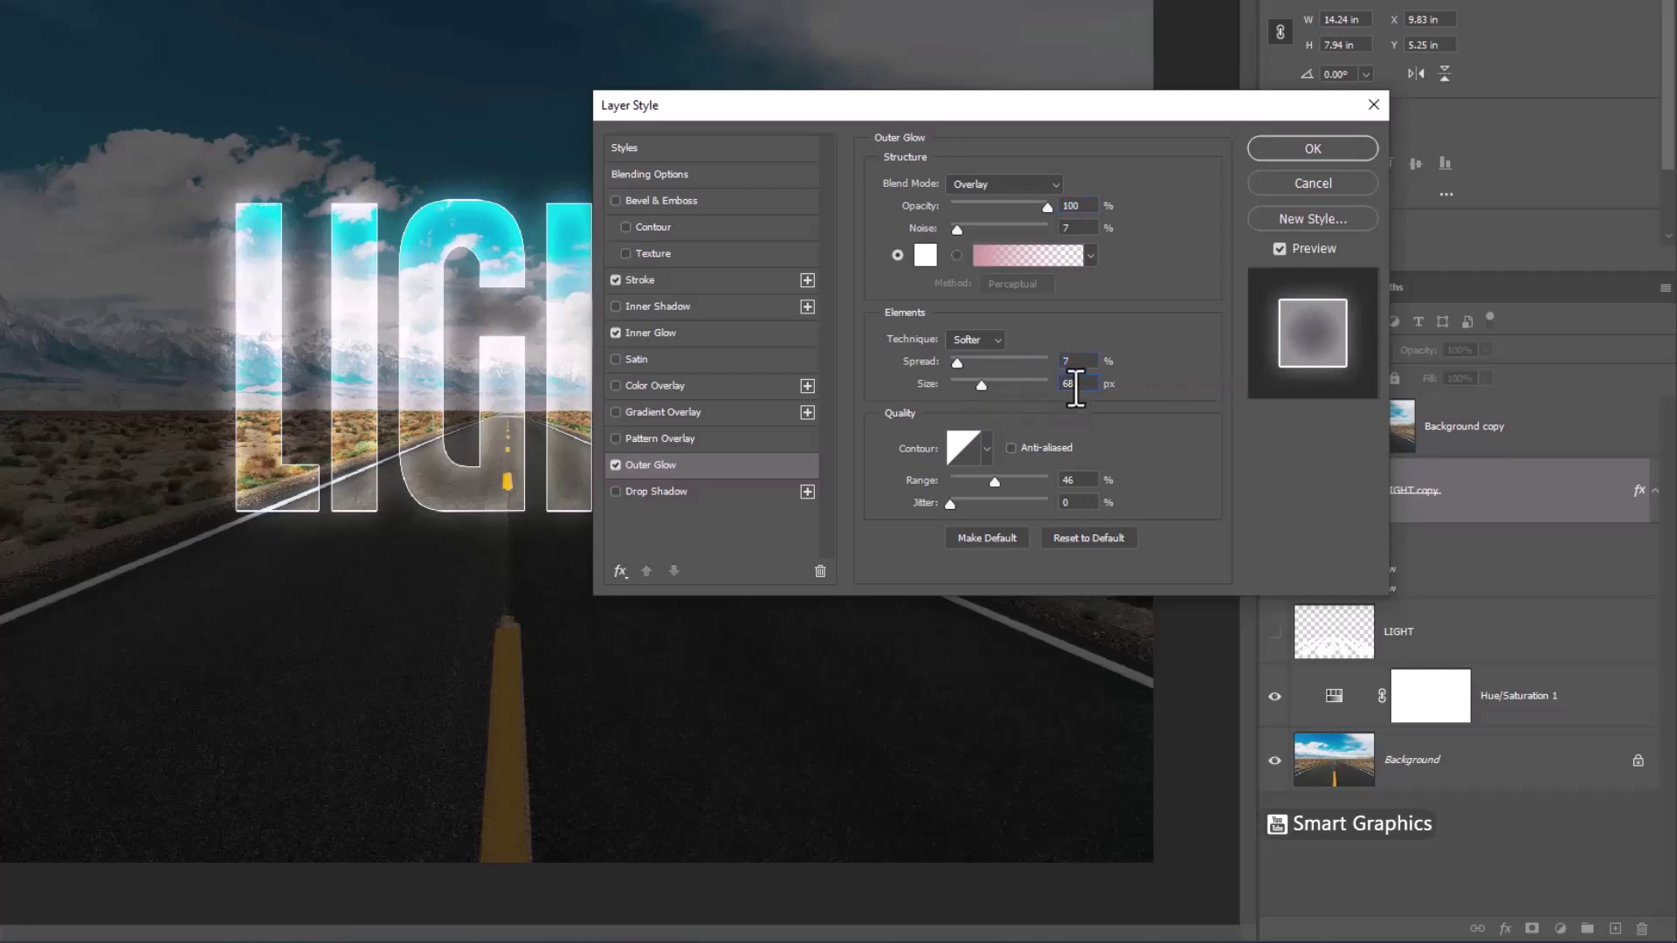
pyautogui.click(1280, 157)
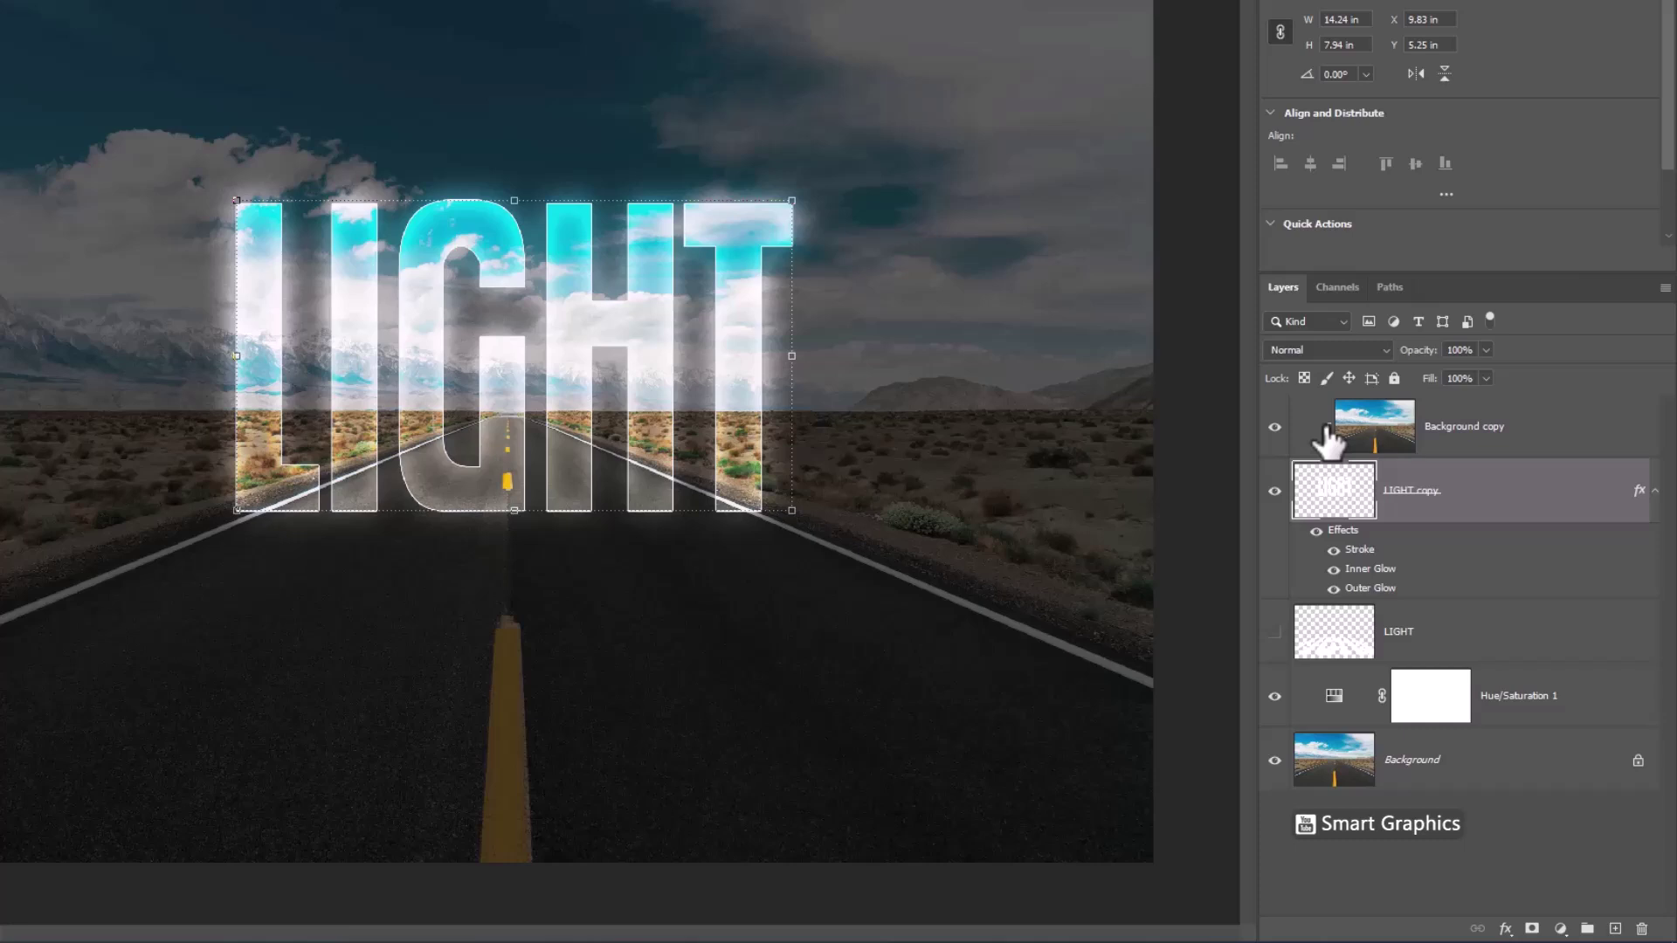
# Show the flipped LIGHT layer and soften it with a Gaussian Blur of 4.3 pixels radius.
pyautogui.click(1275, 632)
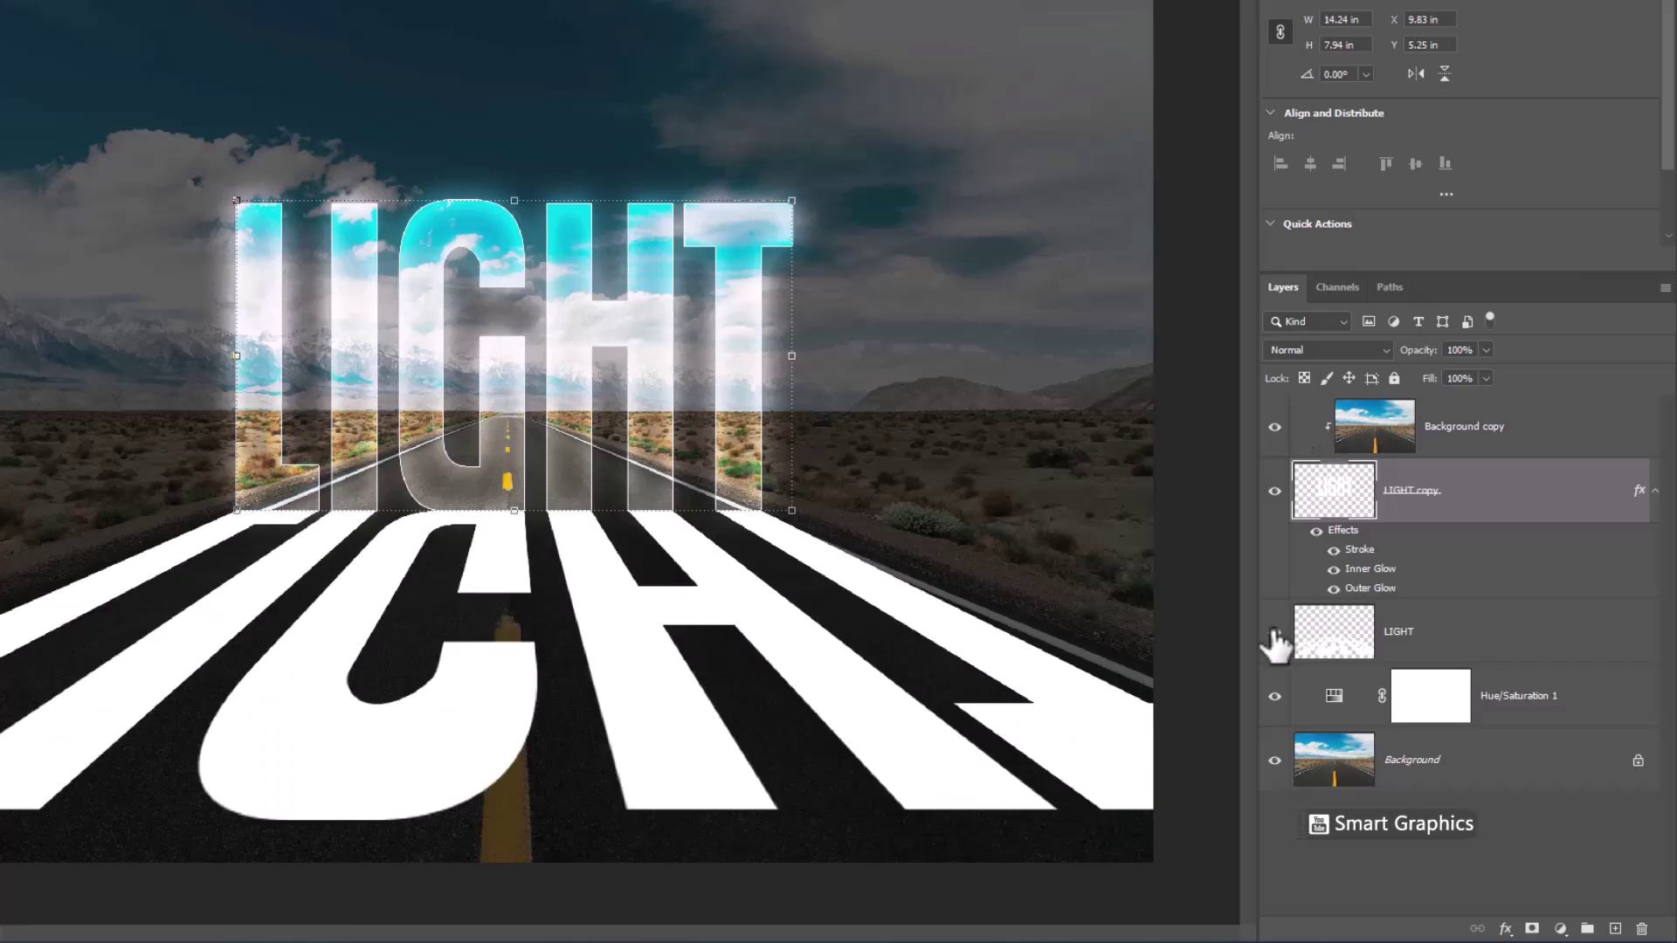
pyautogui.click(1422, 646)
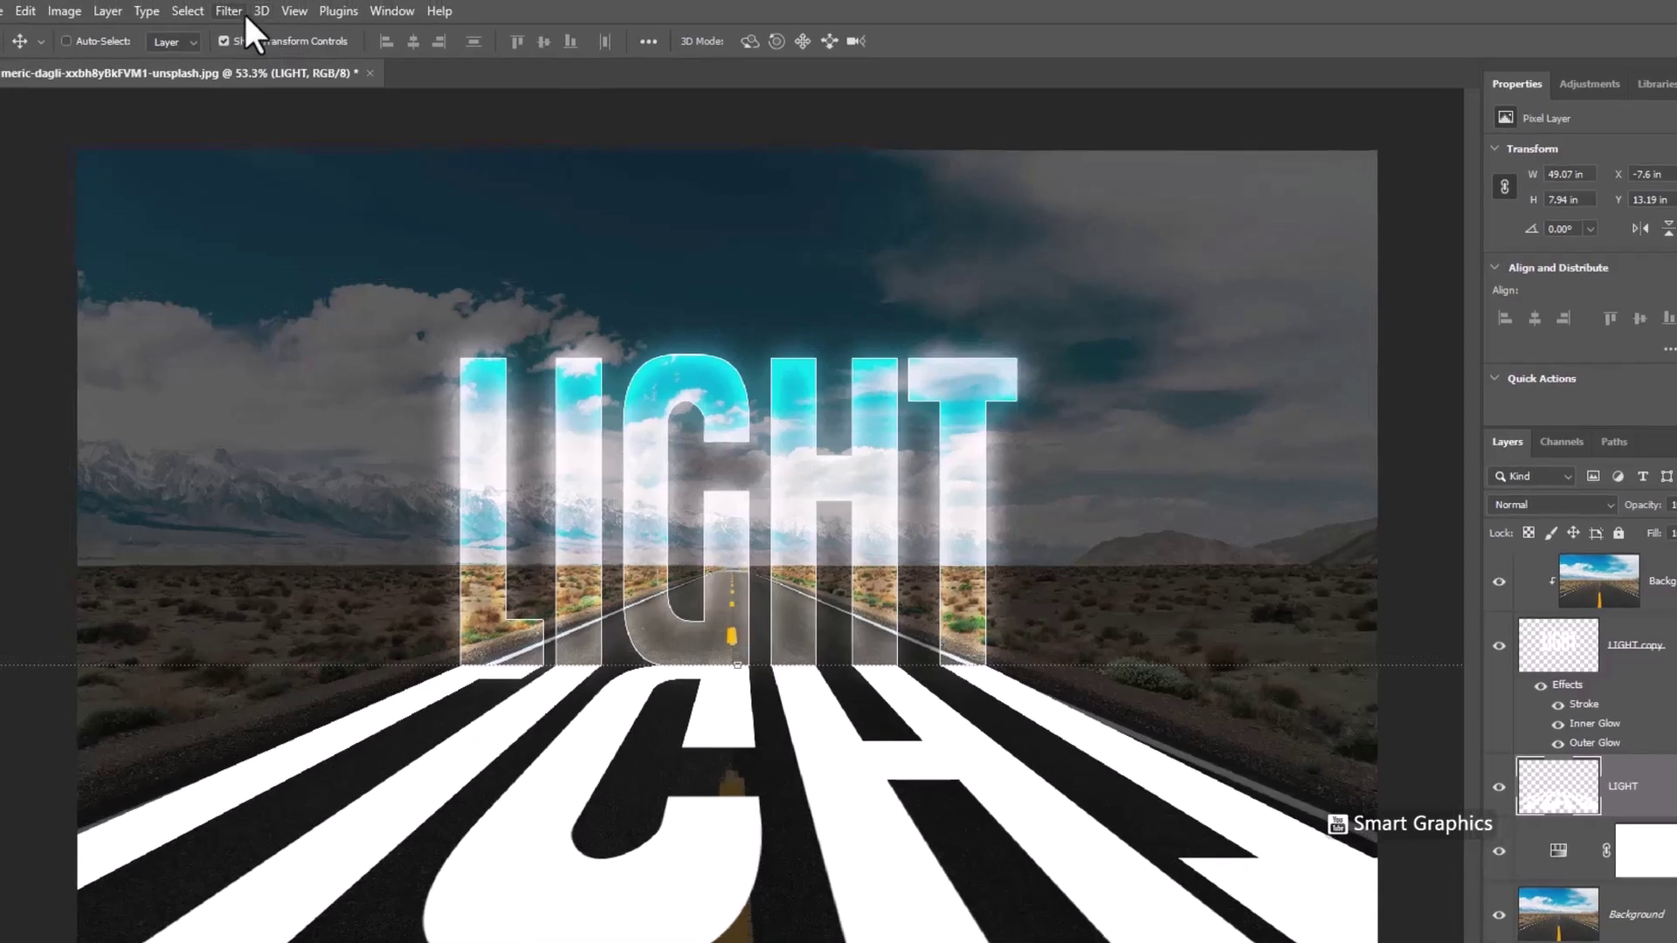
pyautogui.click(228, 11)
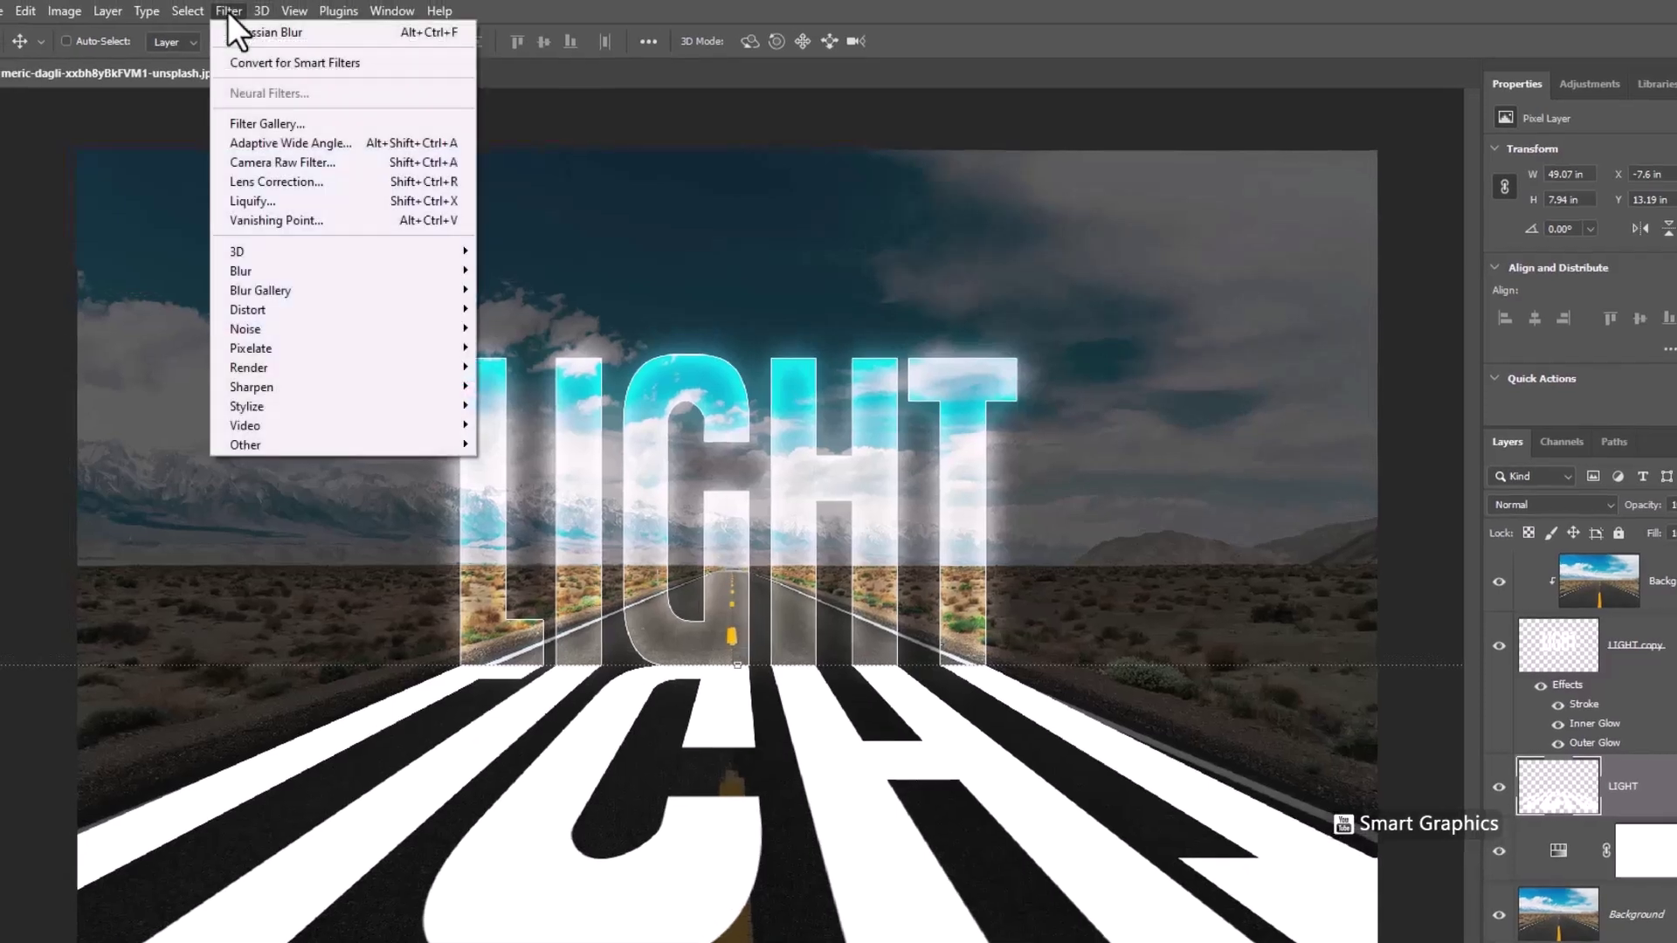
pyautogui.moveTo(290, 269)
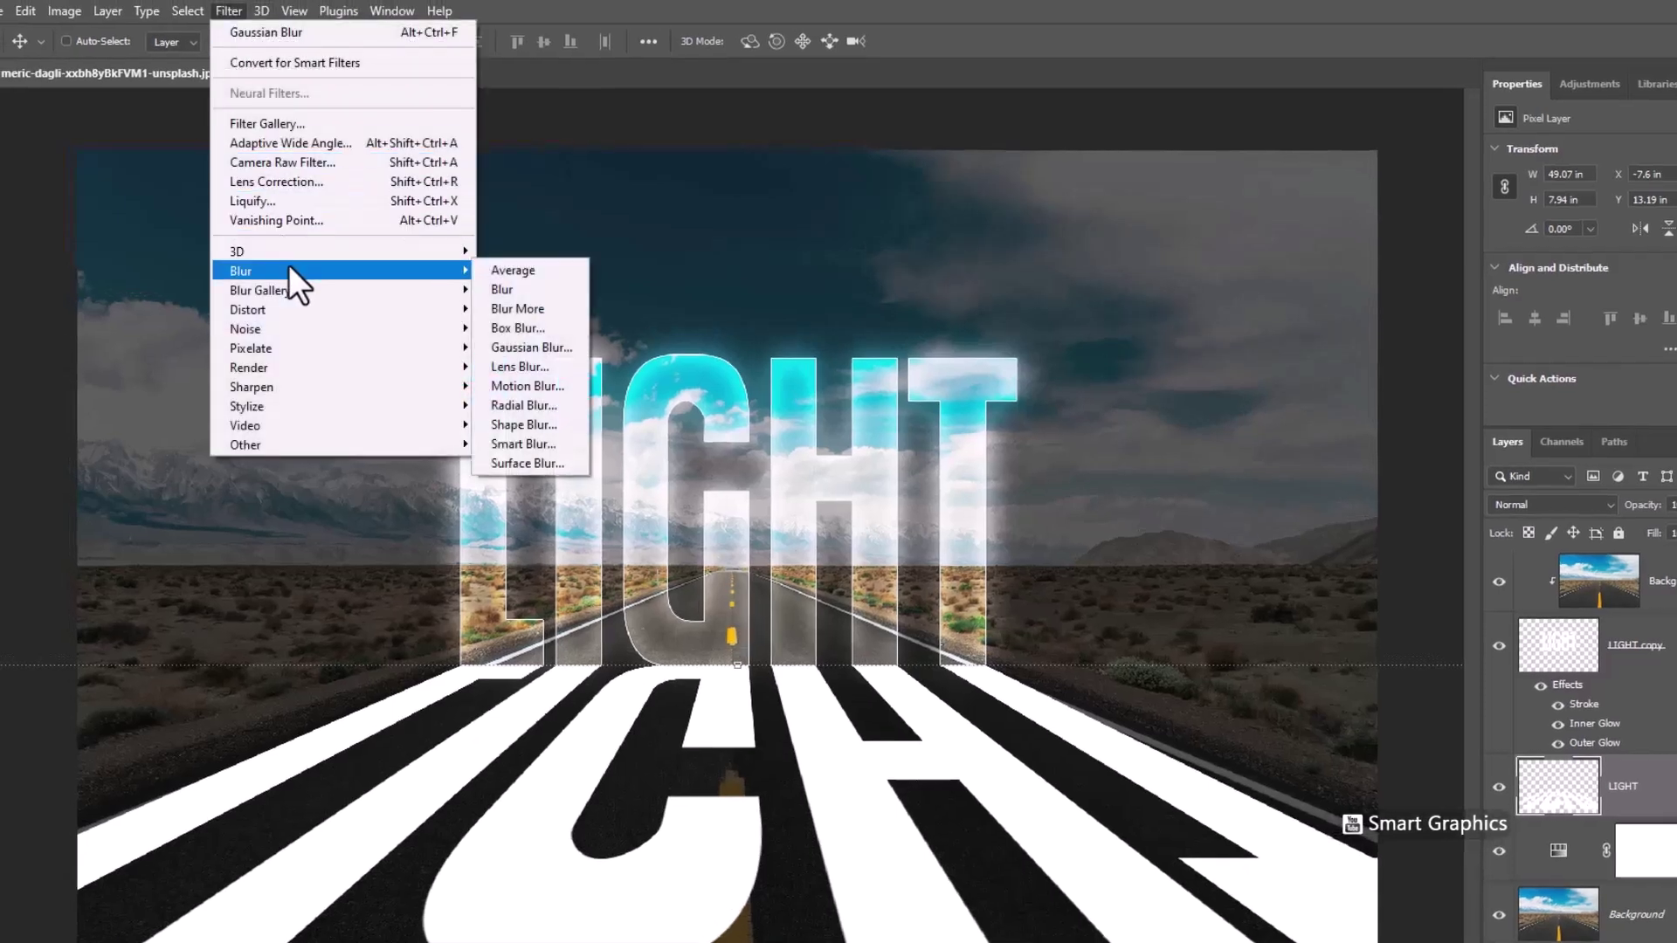
pyautogui.click(526, 348)
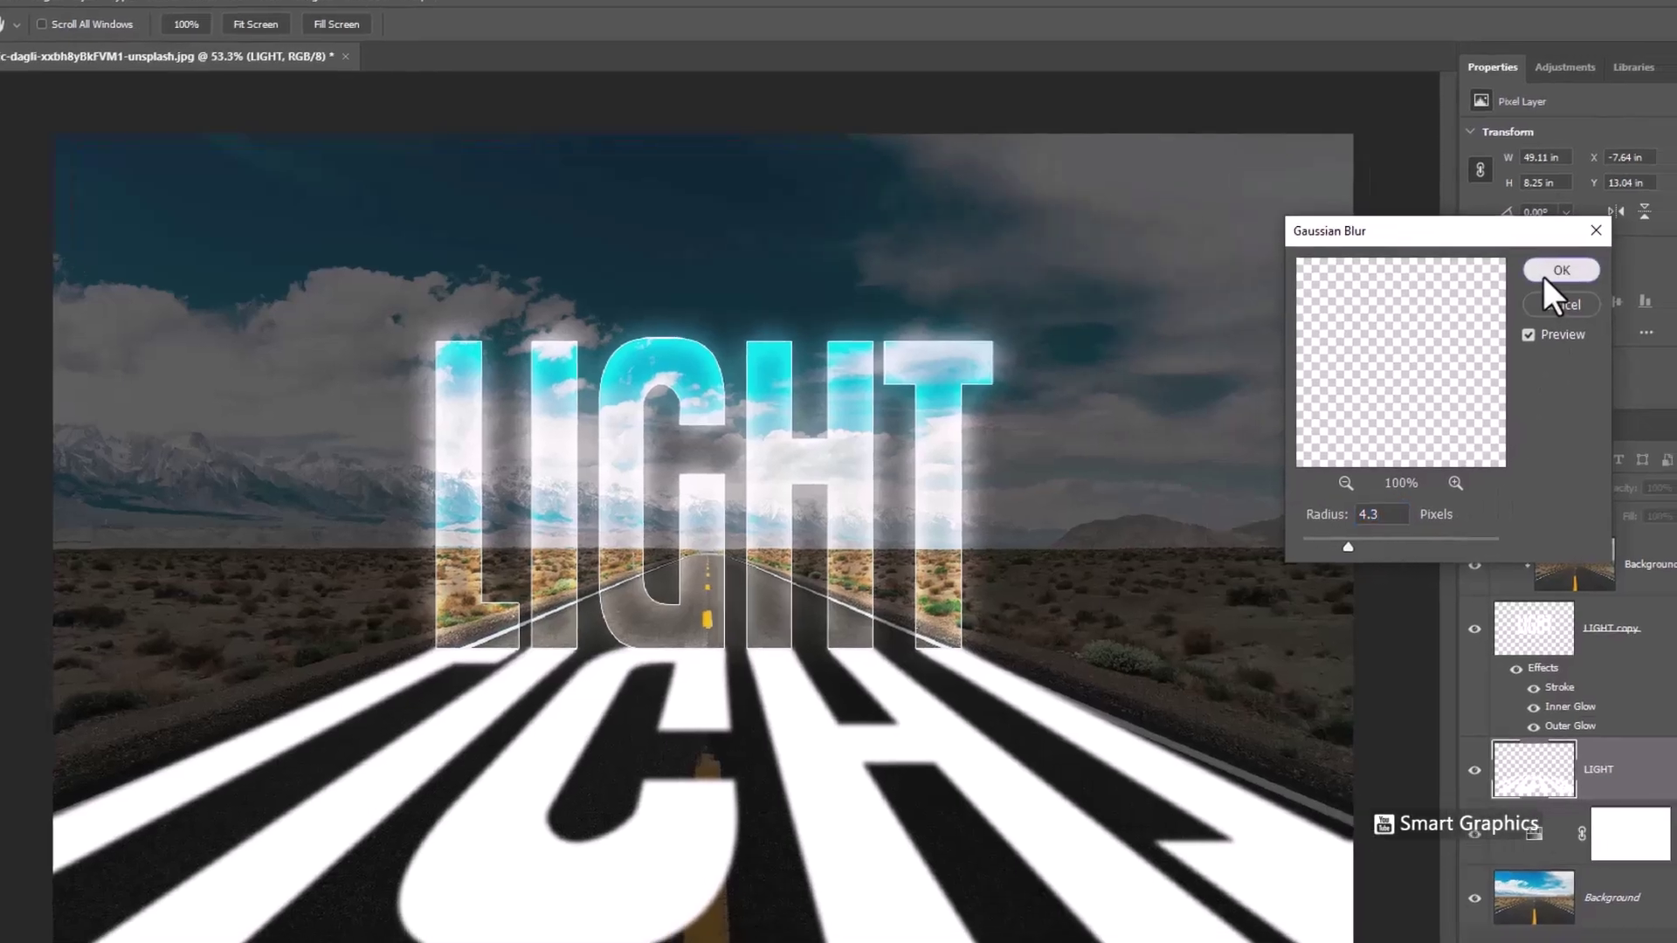
pyautogui.click(1567, 292)
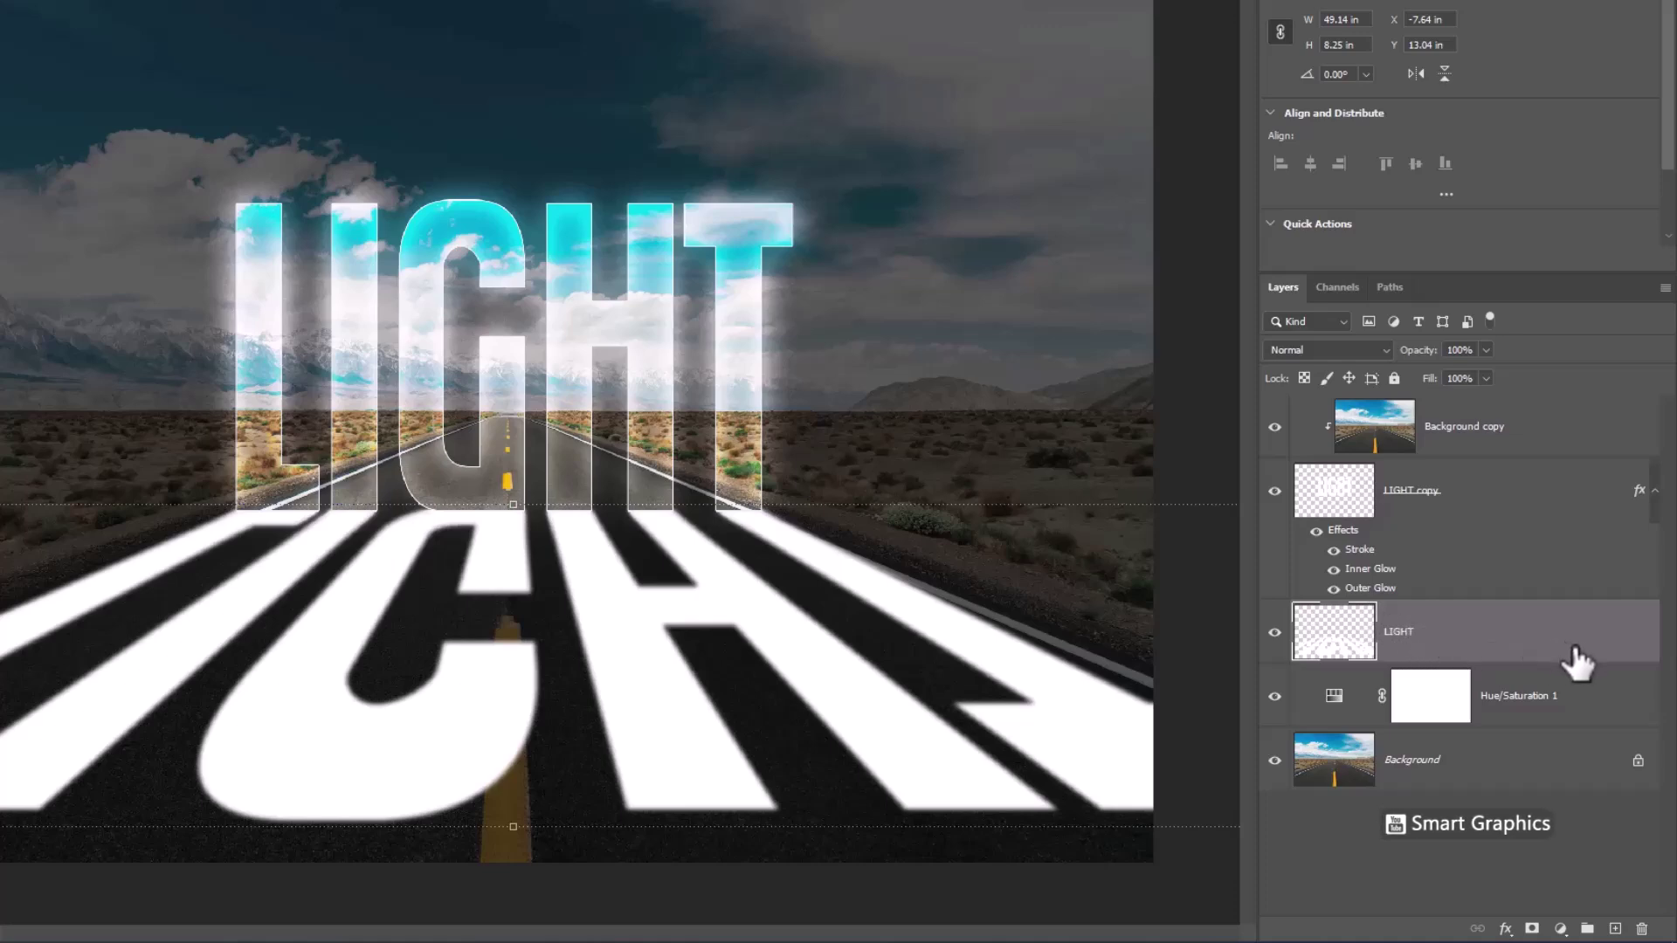
# Blend the flipped LIGHT layer into the road by splitting the Underlying Layer black Blend If slider to 0 / 80.
pyautogui.doubleClick(1575, 661)
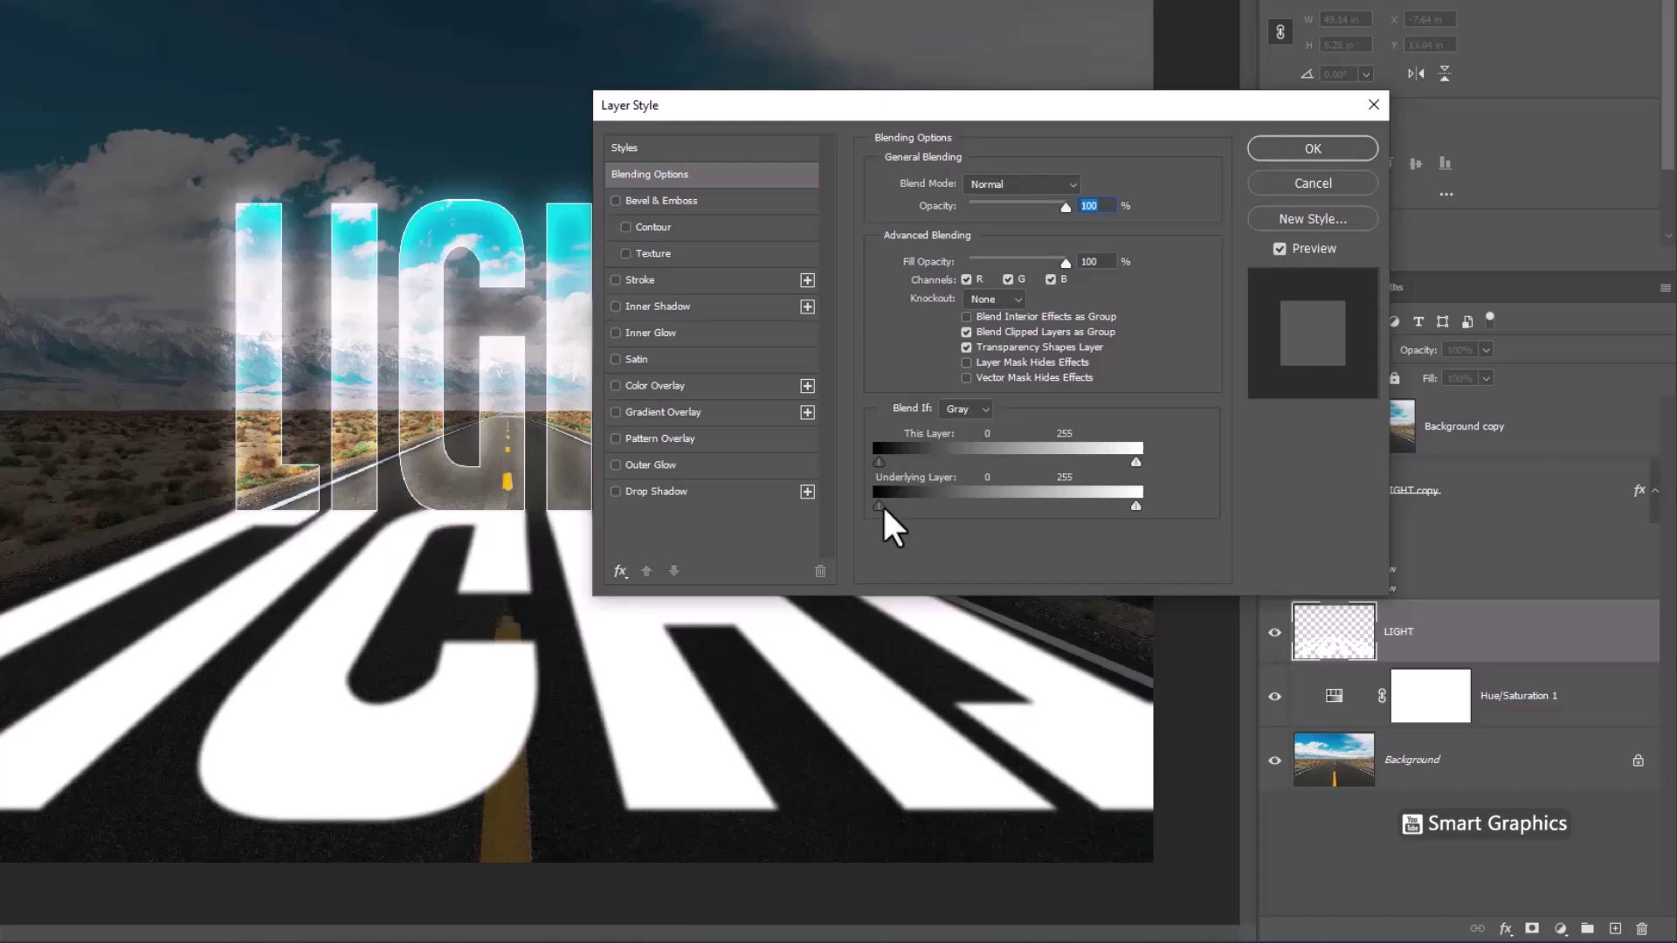
pyautogui.moveTo(879, 507); pyautogui.dragTo(961, 510)
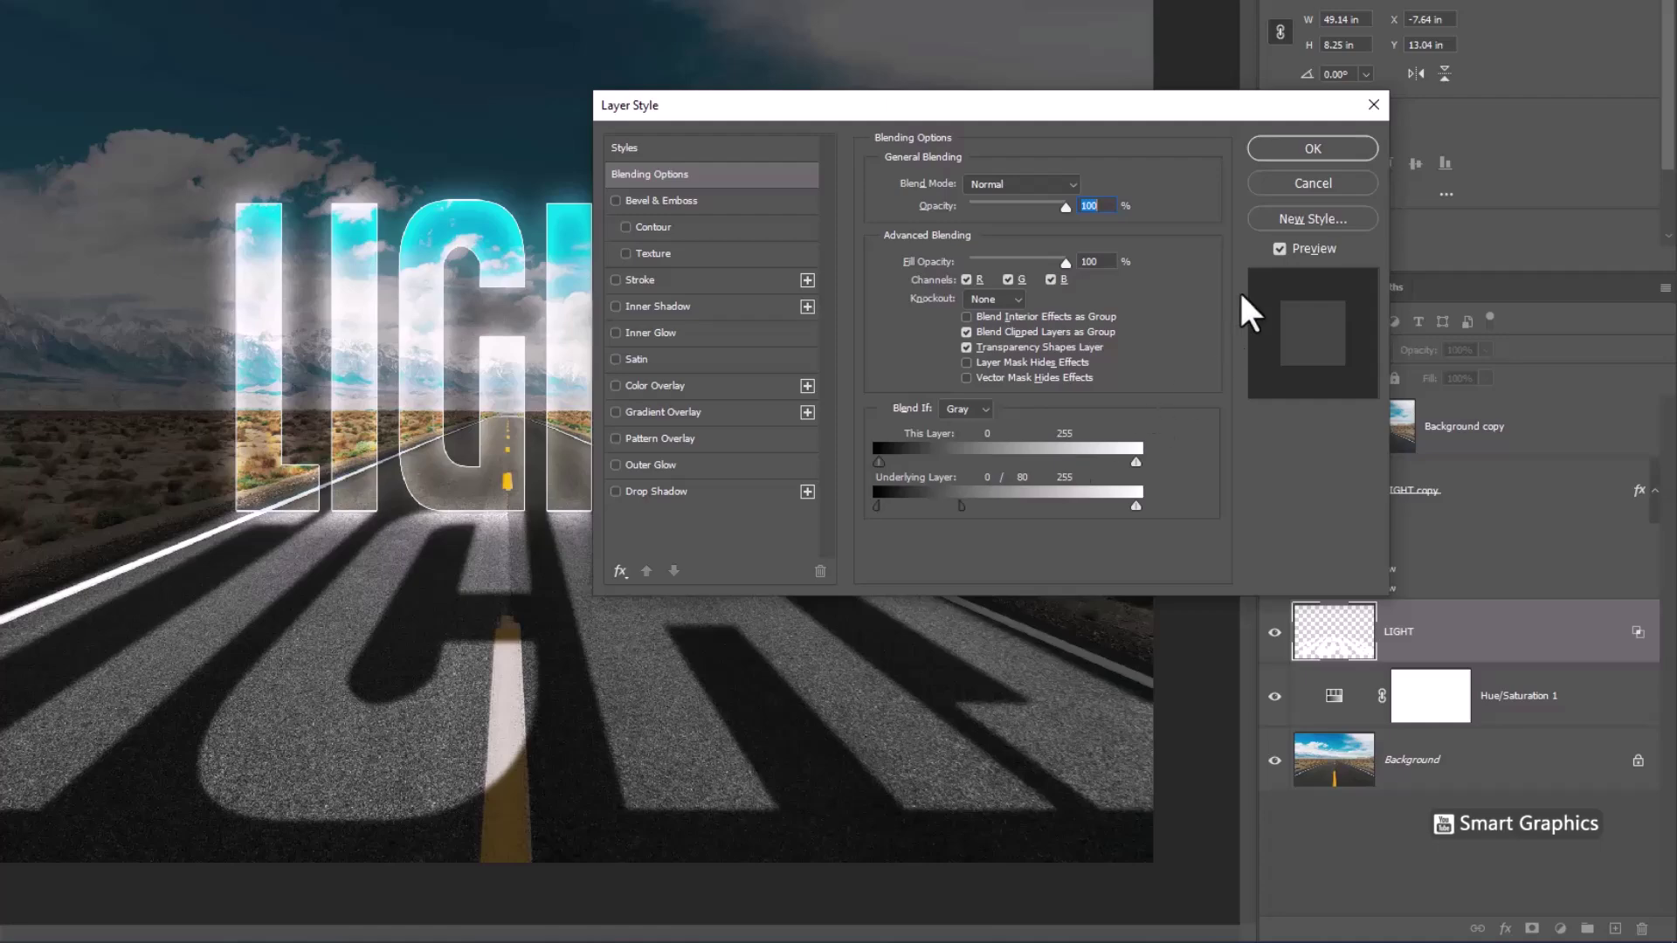
pyautogui.click(1308, 150)
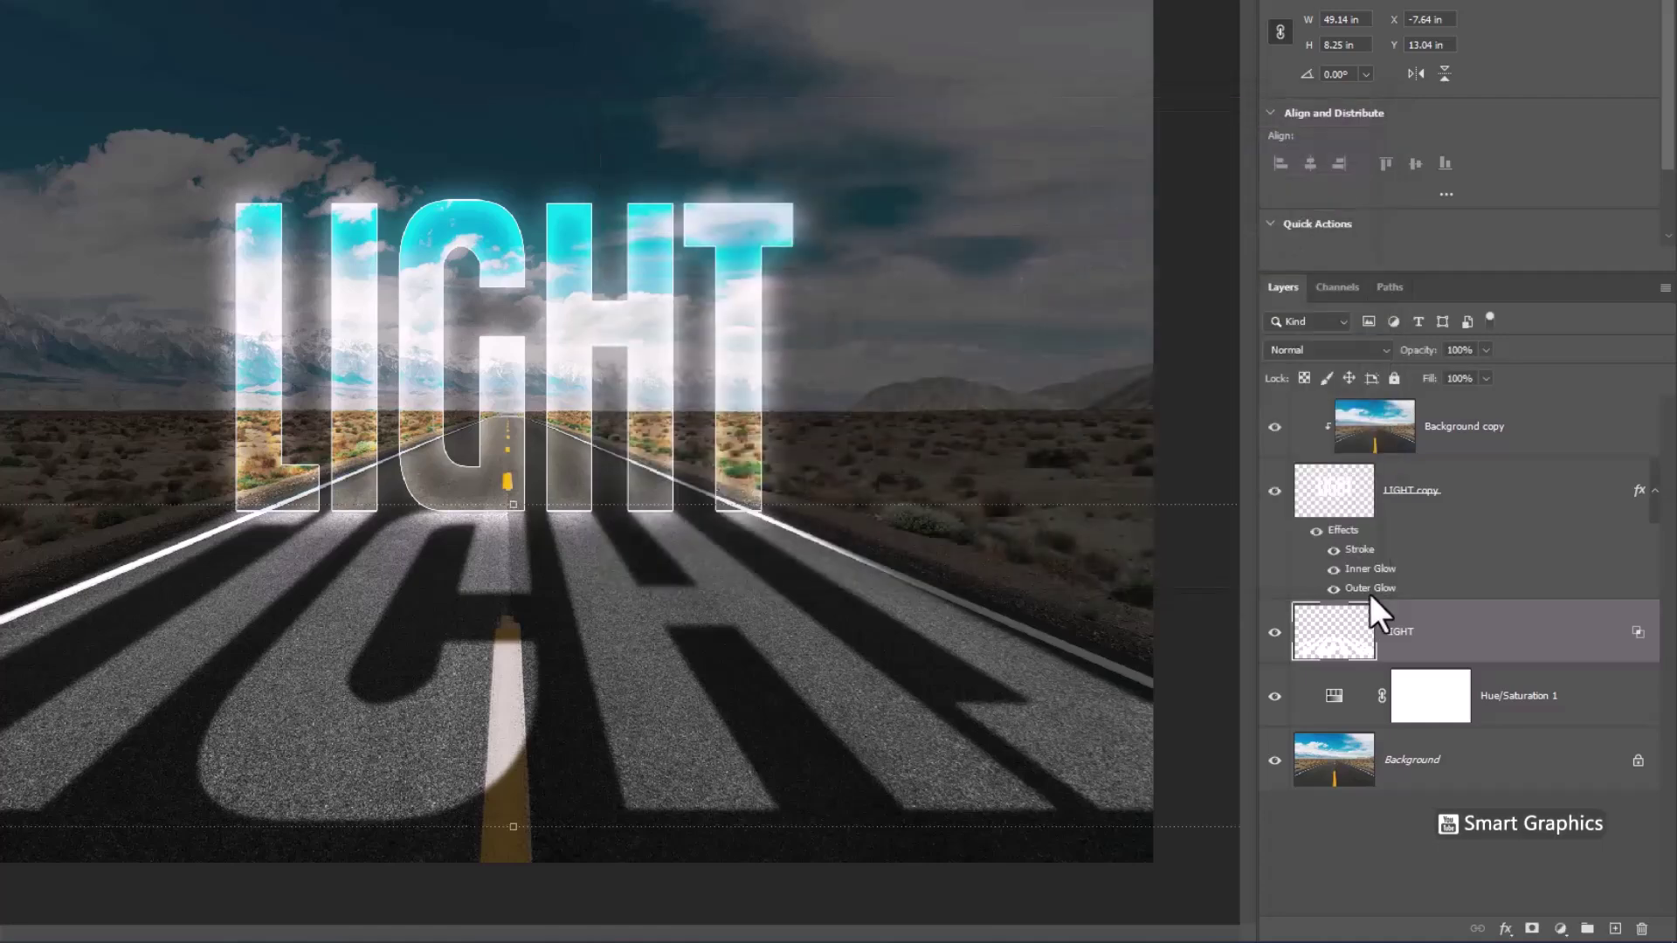
# Add a layer mask to the flipped LIGHT layer and draw a black-to-transparent linear gradient upward from the near end of the road.
pyautogui.click(1532, 929)
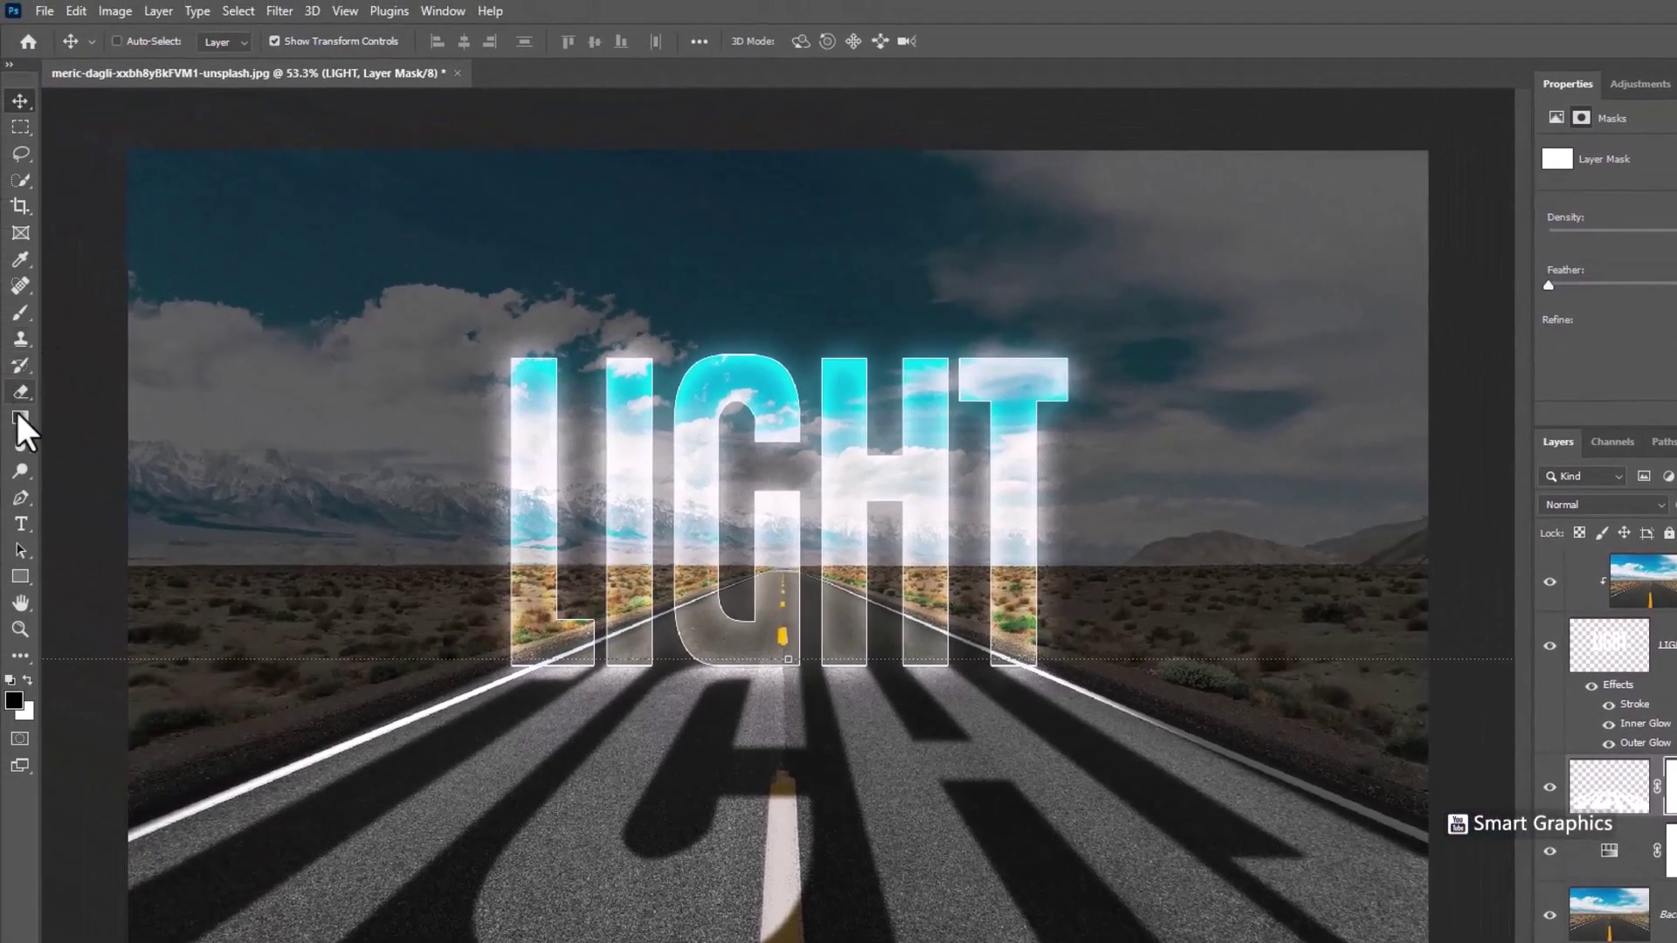
pyautogui.click(21, 419)
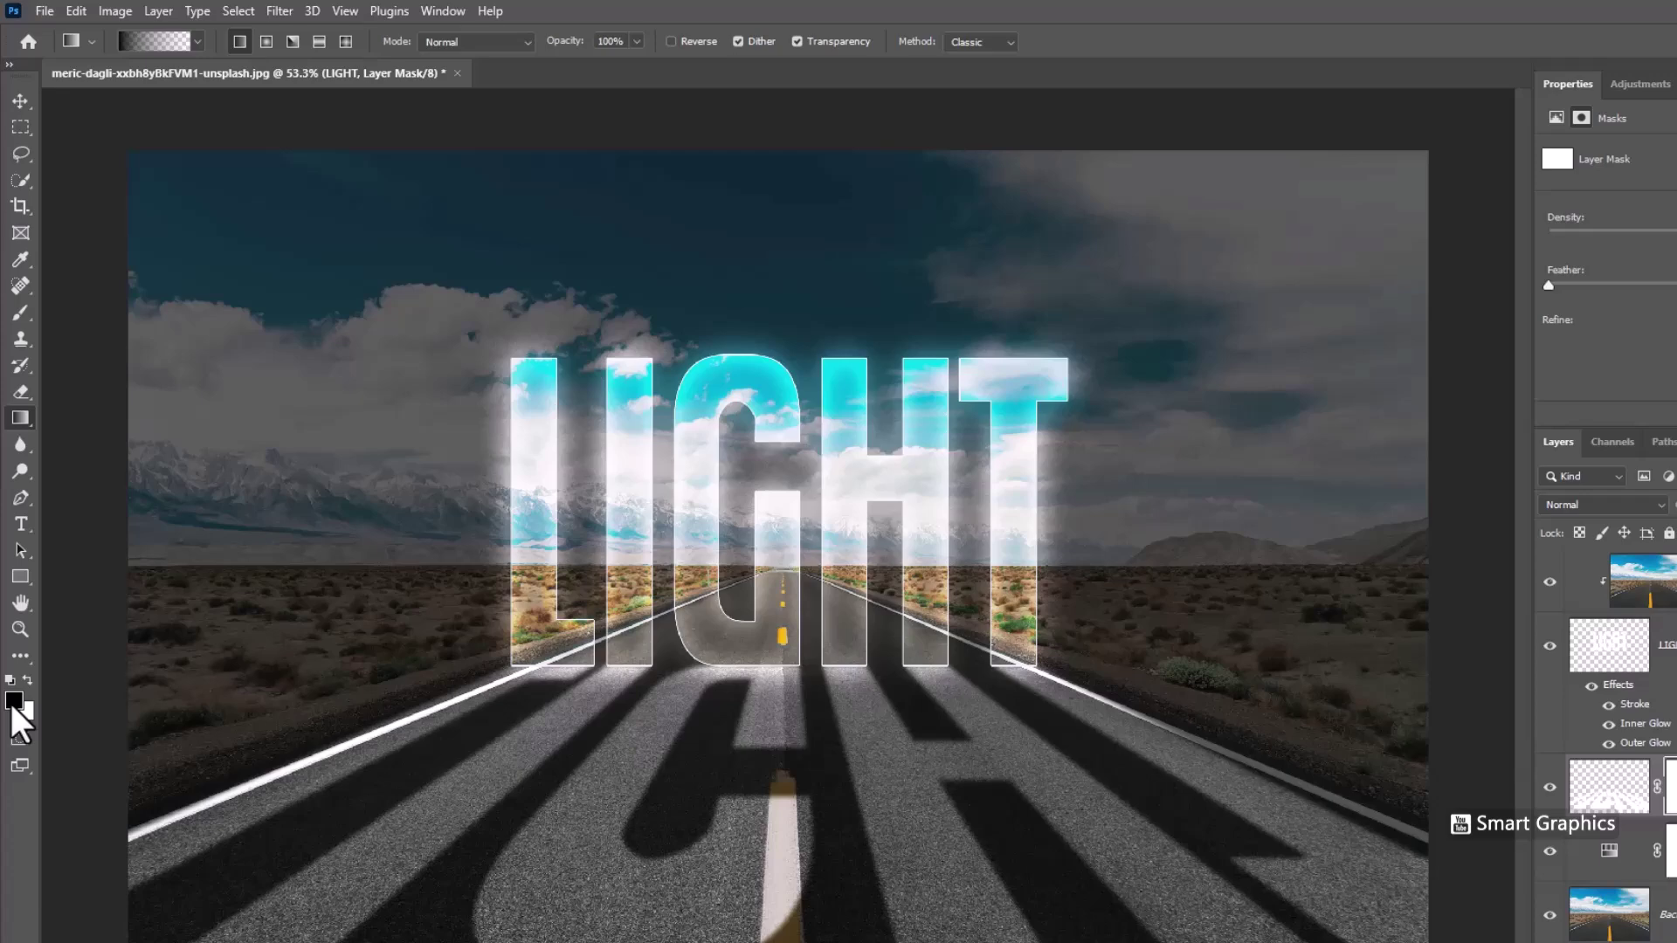
pyautogui.moveTo(819, 942); pyautogui.dragTo(818, 805)
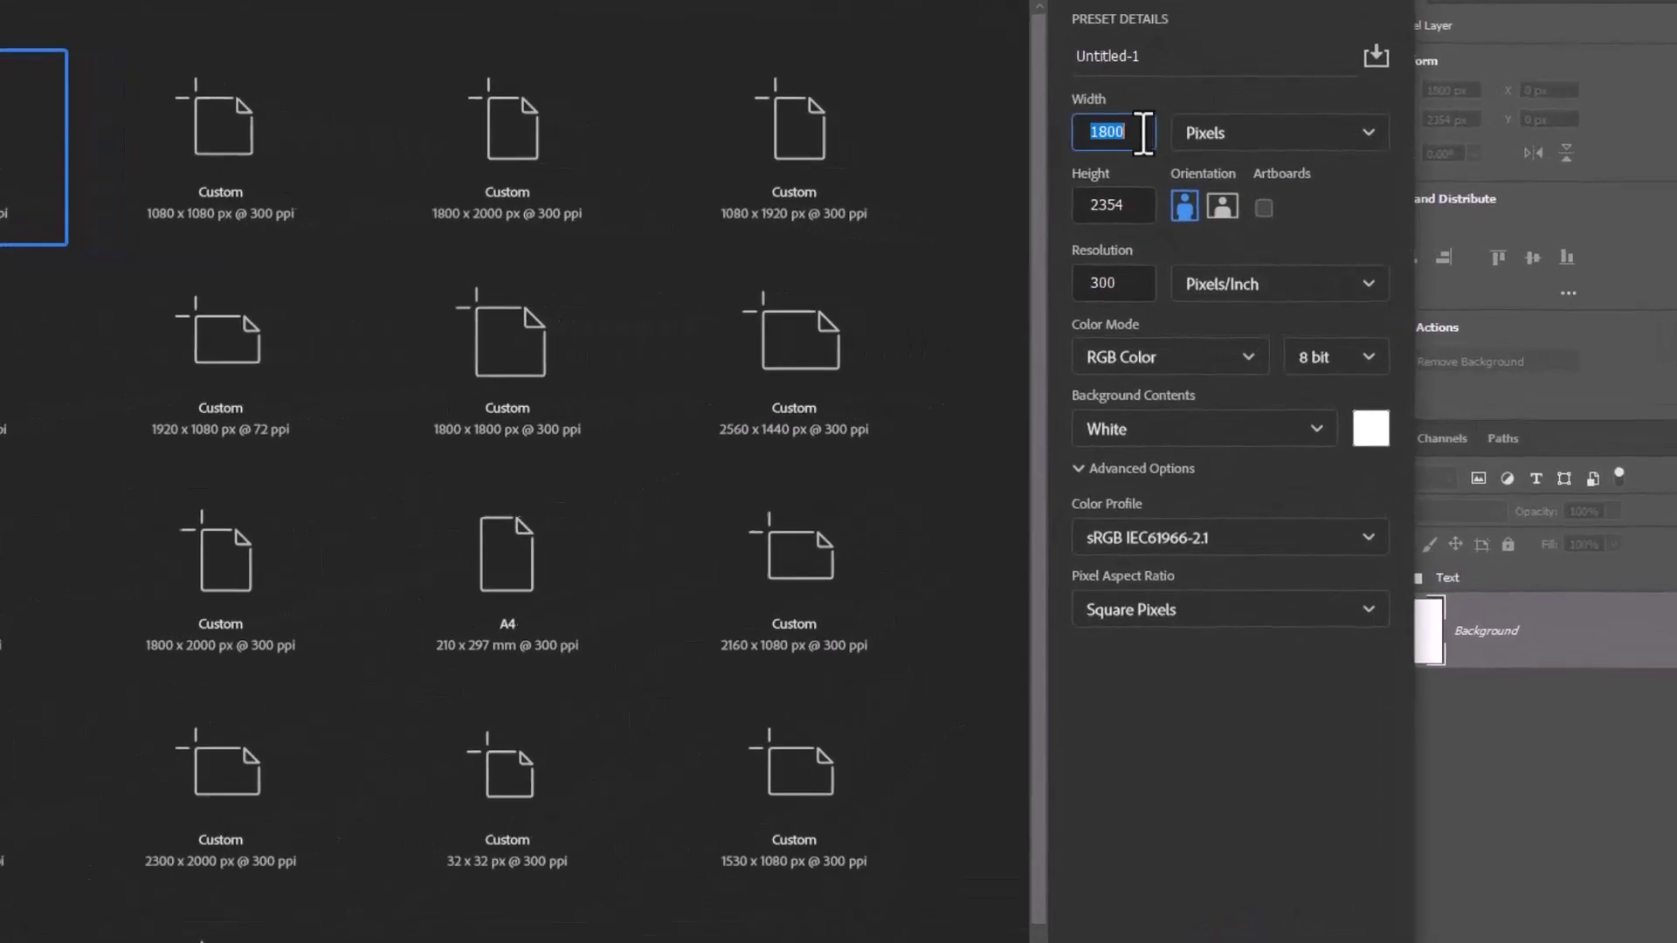
# Create a new 1800 x 2354 pixel document at 300 pixels/inch with RGB colour and white background.
pyautogui.click(1135, 204)
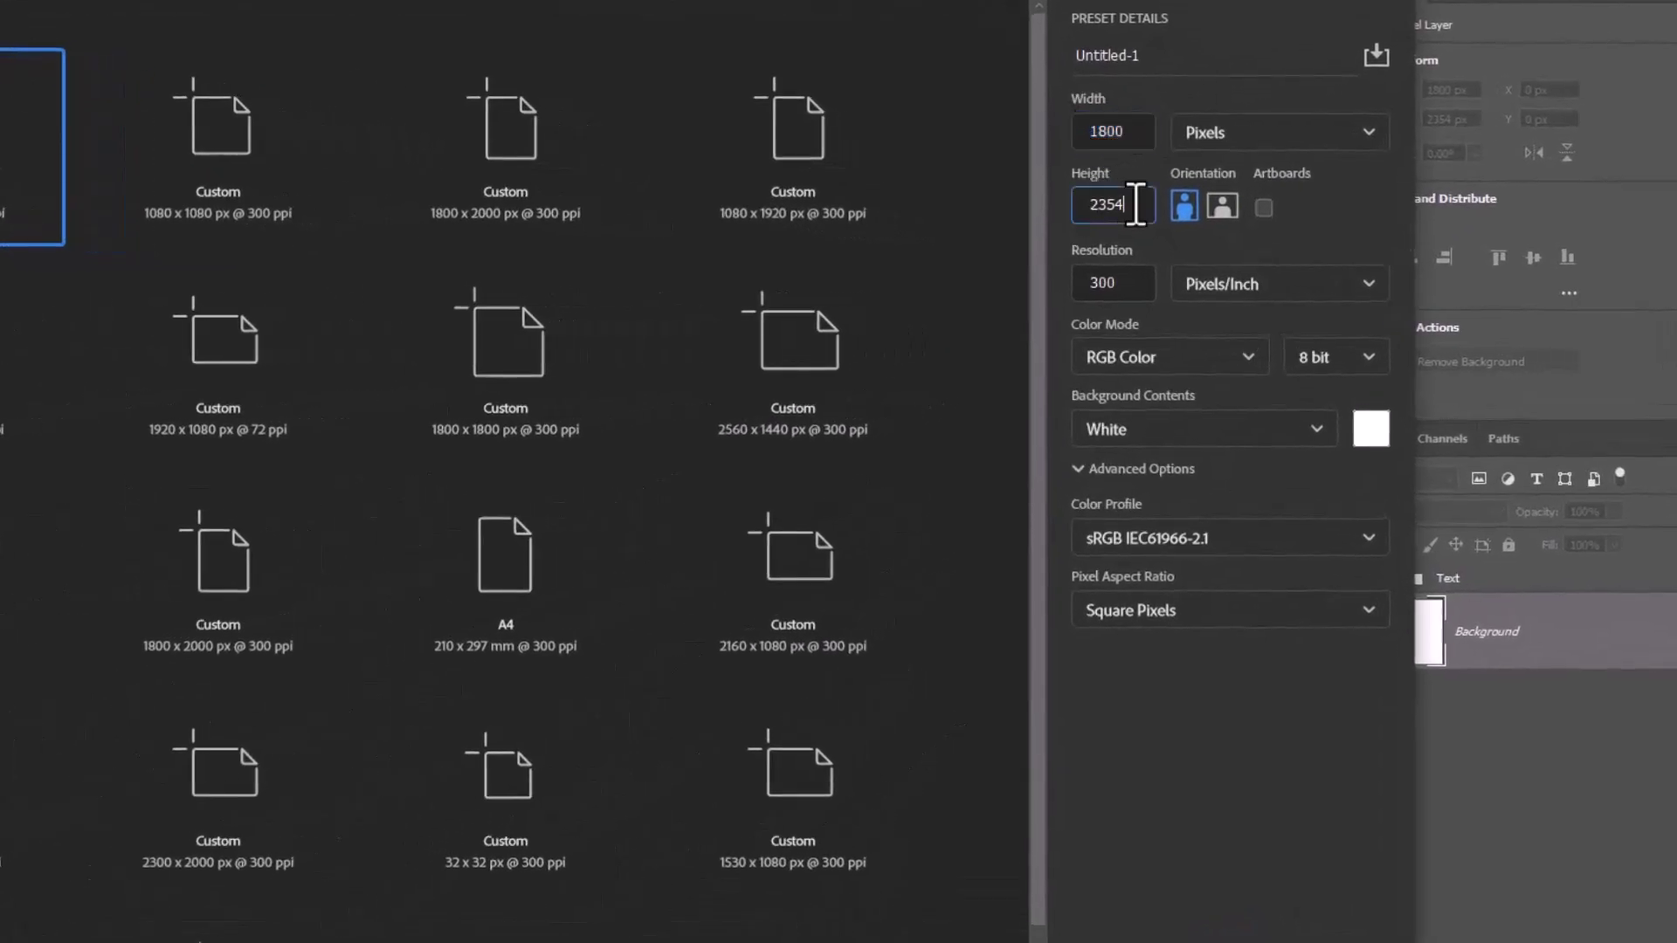
pyautogui.click(1114, 281)
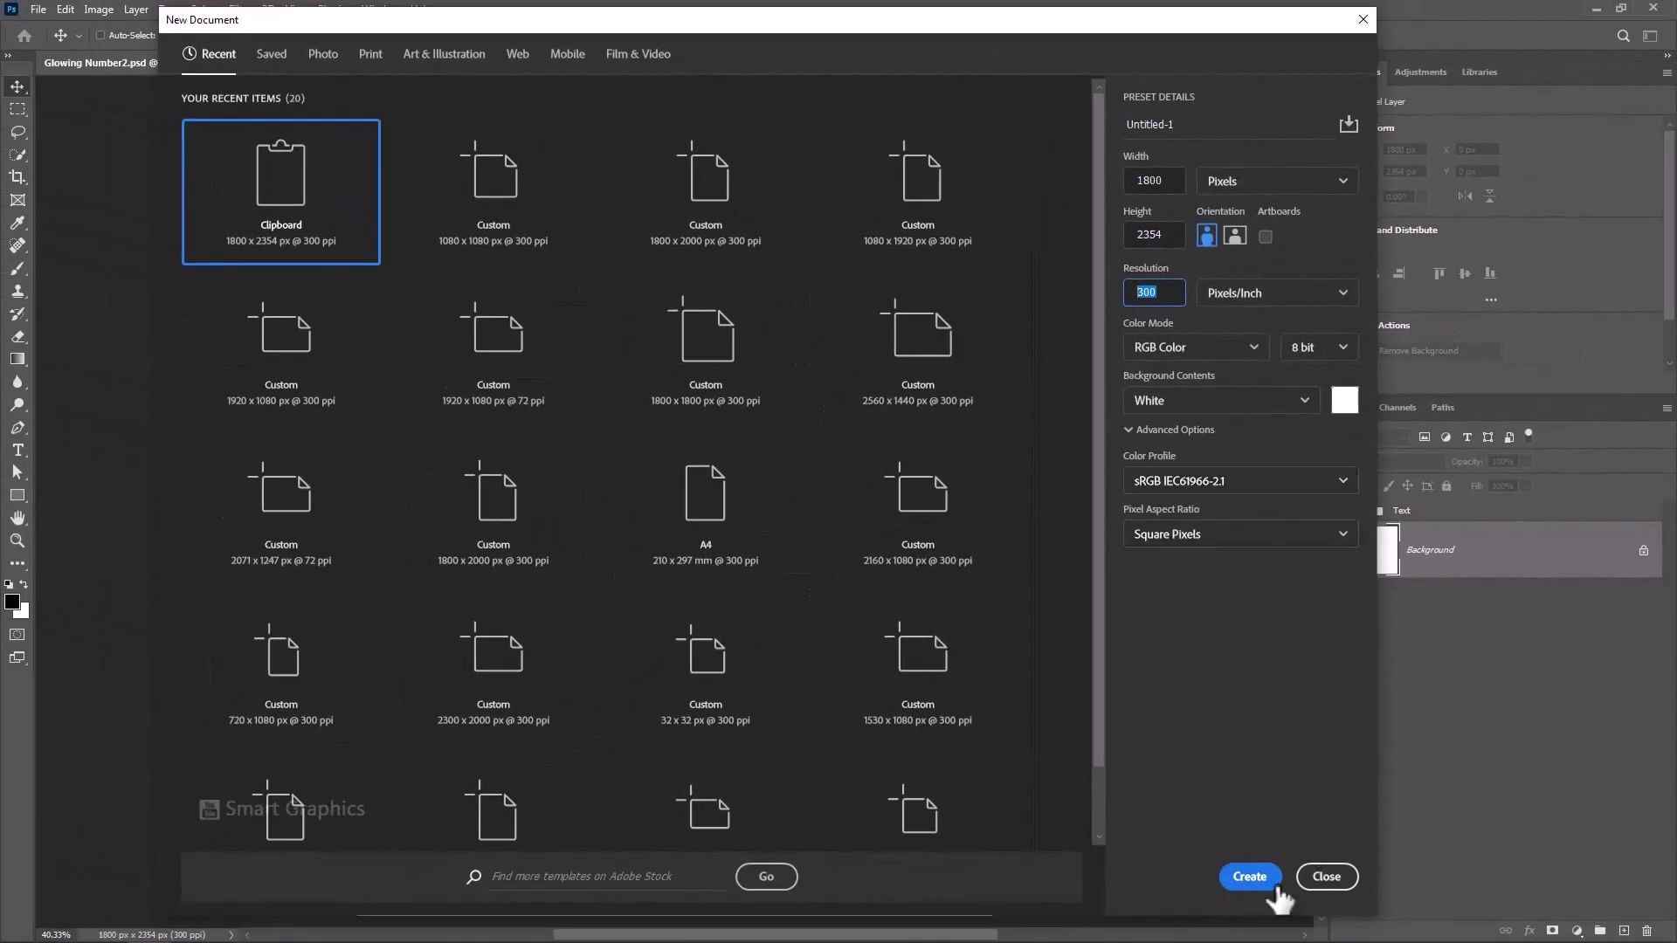
pyautogui.click(1262, 878)
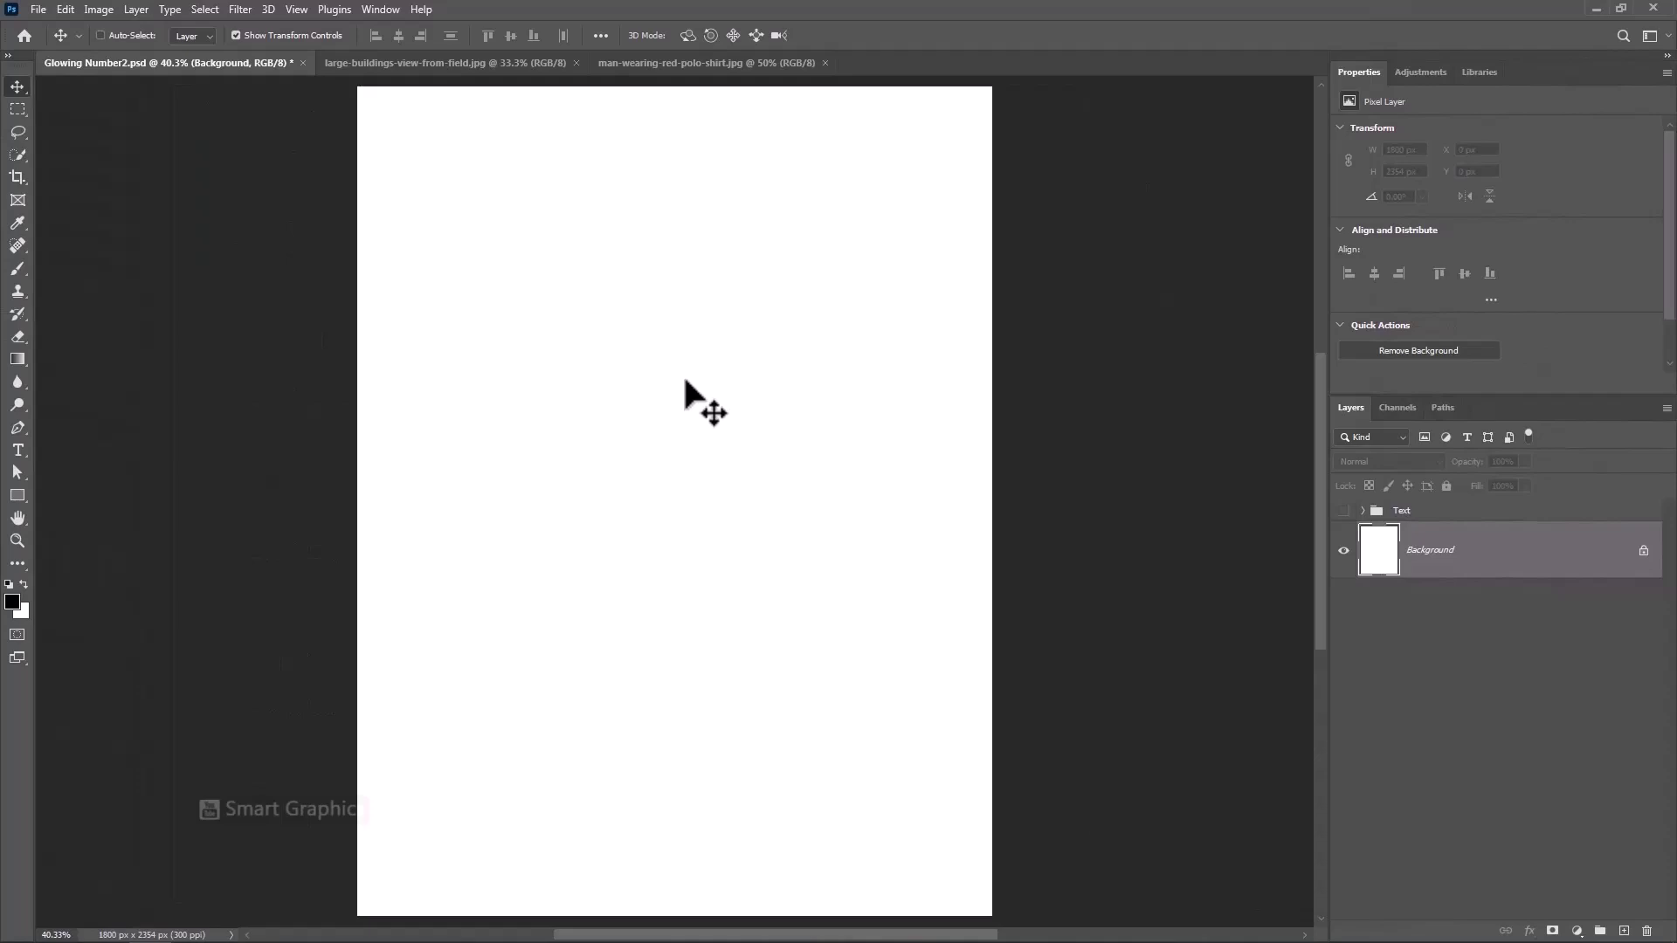
# Bring the large-buildings-view-from-field.jpg image into the Glowing Number2.psd document and position it across the canvas width.
pyautogui.click(475, 66)
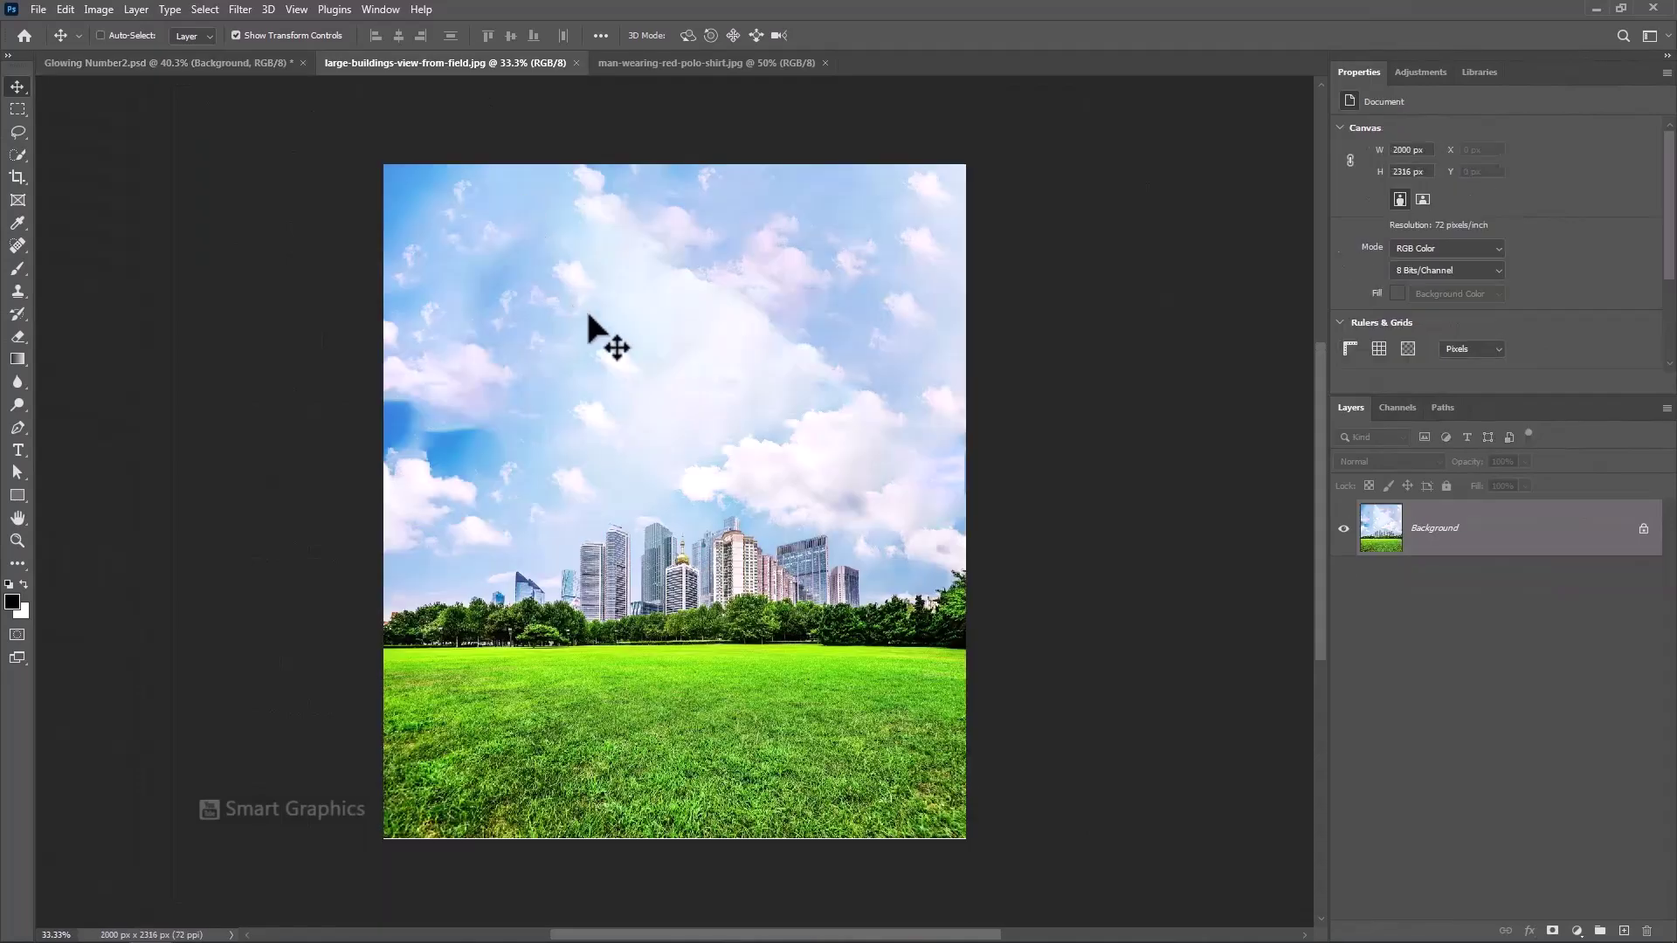
pyautogui.click(18, 109)
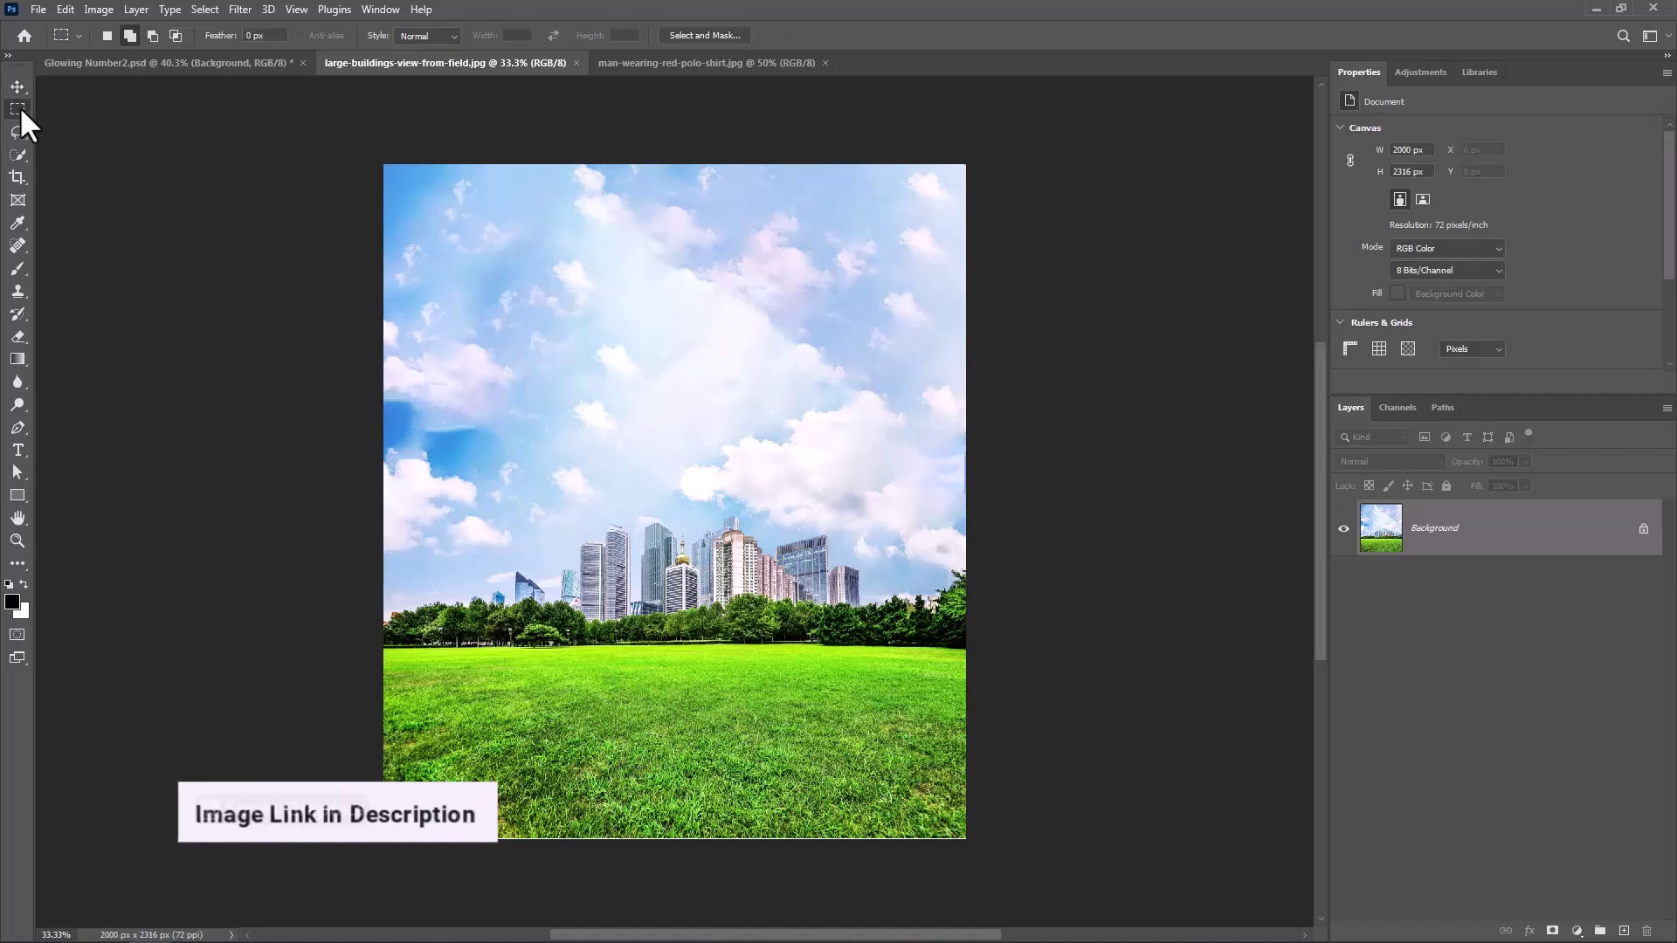
pyautogui.click(17, 86)
pyautogui.moveTo(559, 345); pyautogui.dragTo(722, 535)
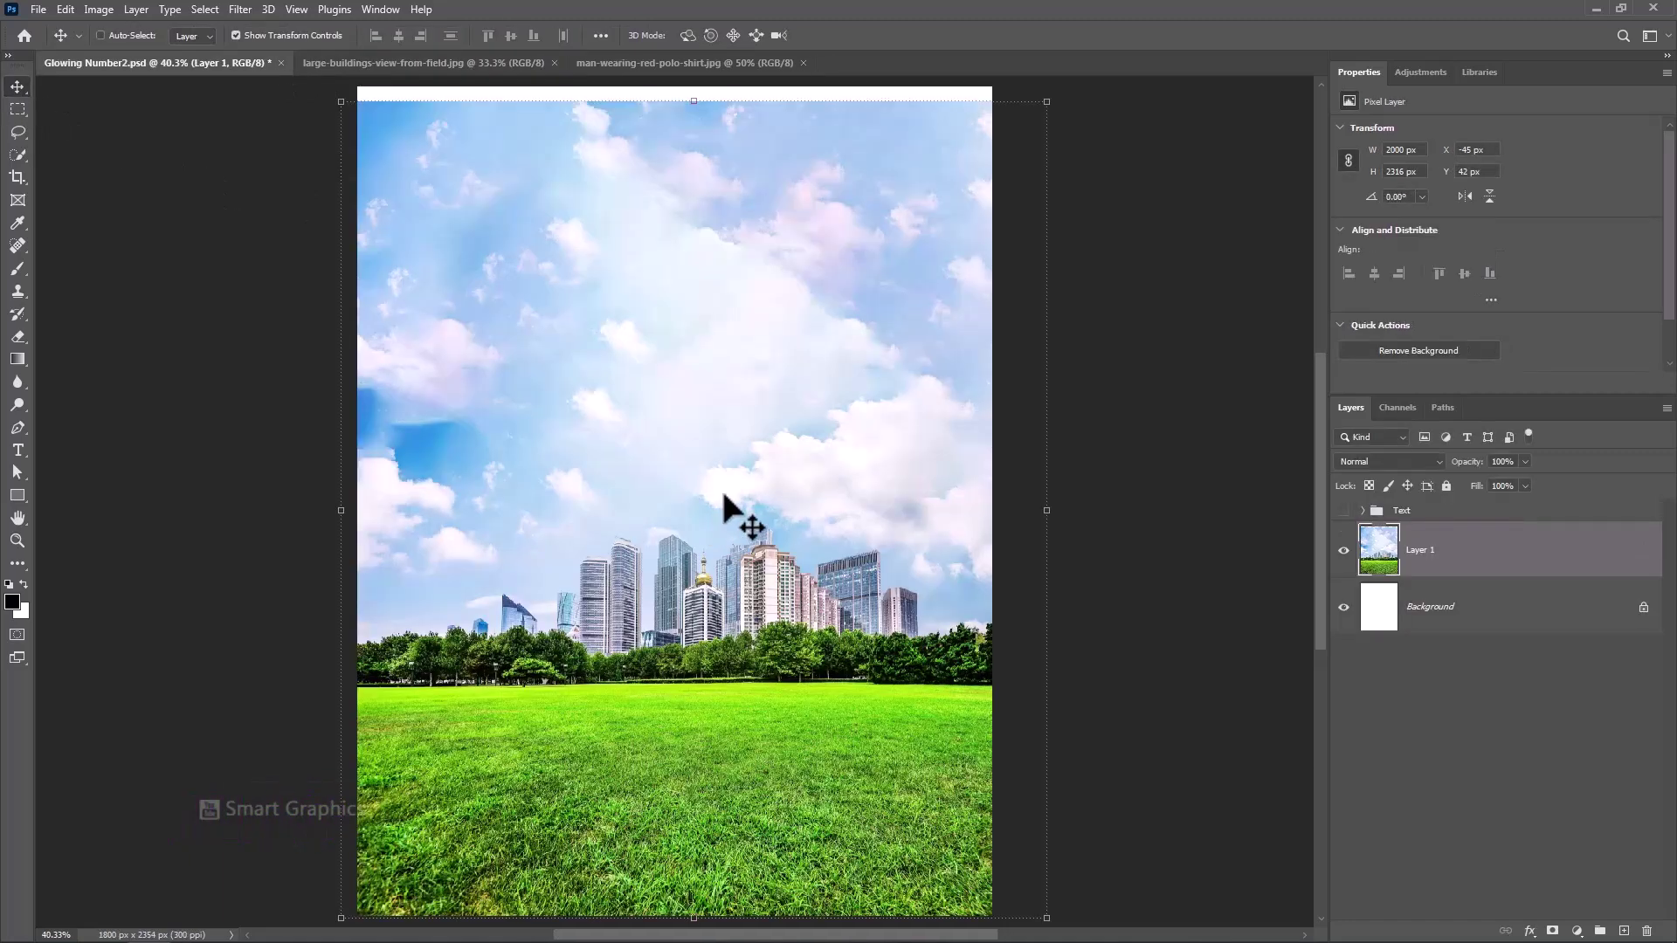
pyautogui.moveTo(786, 483); pyautogui.dragTo(770, 511)
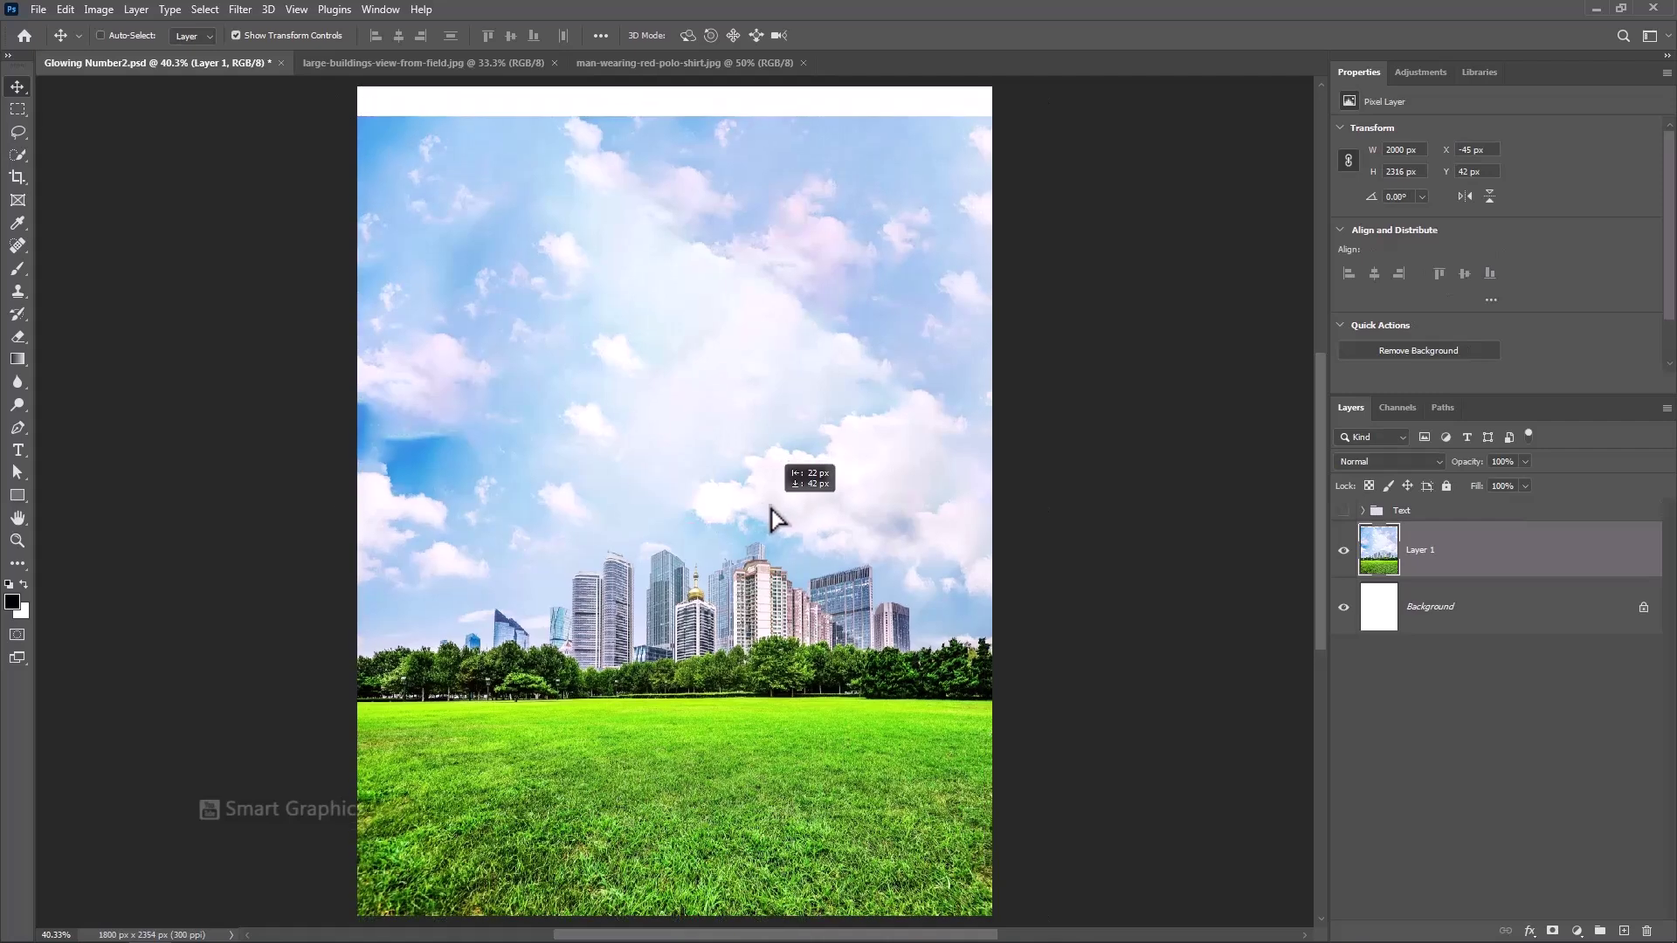
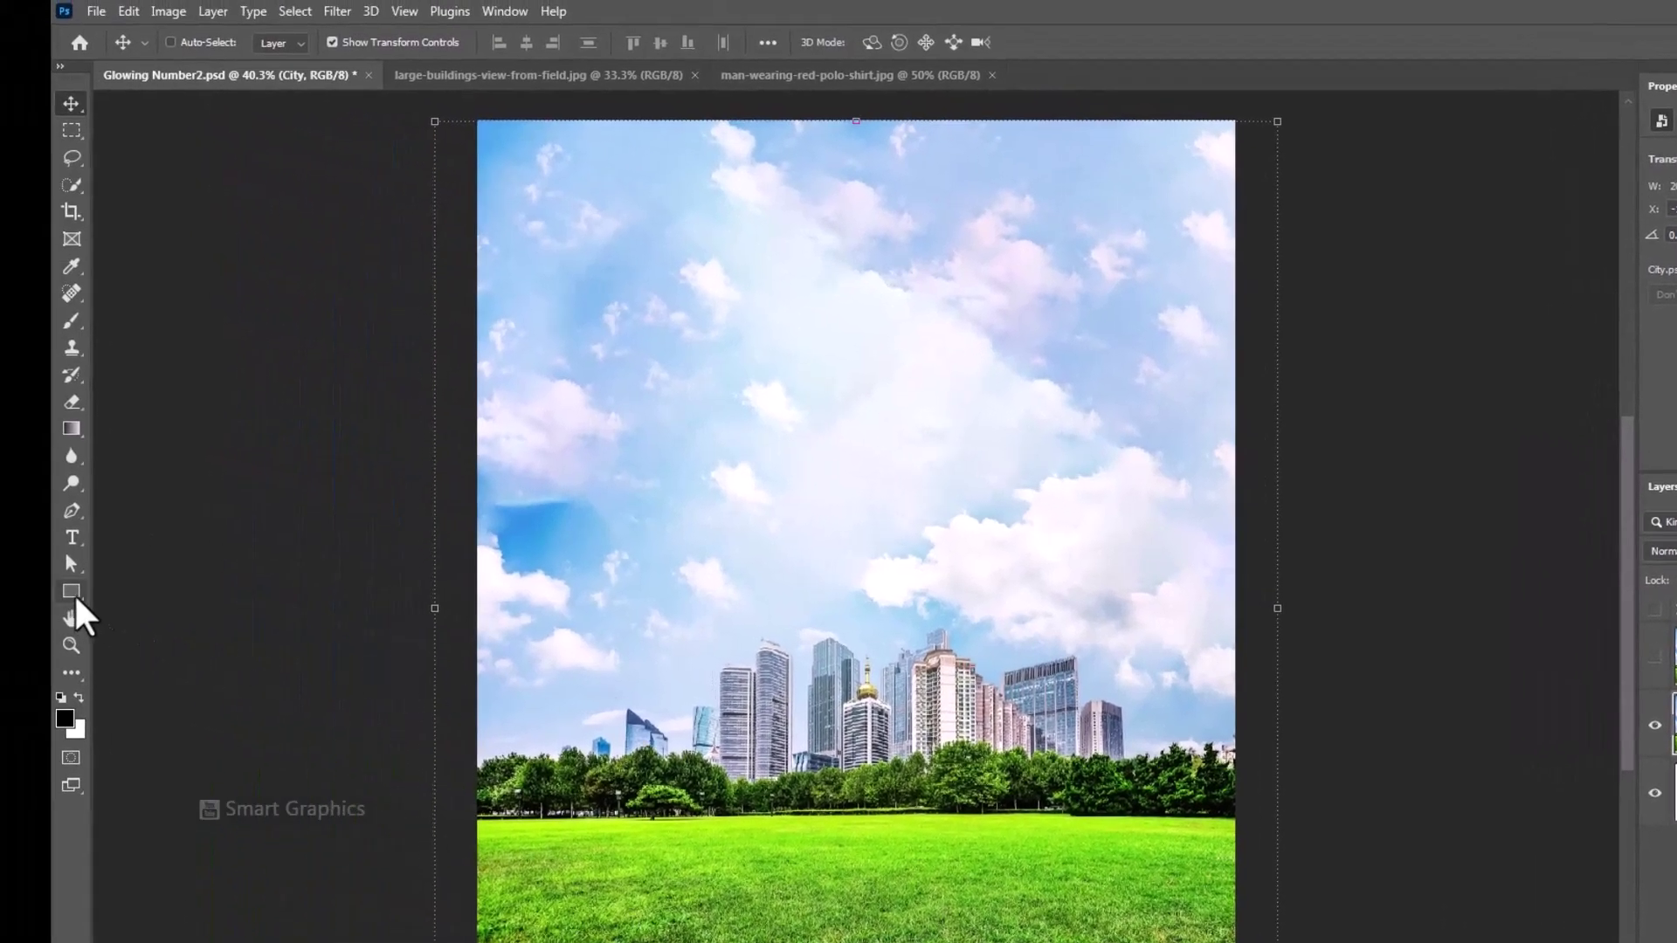
# Draw a black rectangle shape without stroke, about 1853 x 716 px, over the grass below the tree line.
pyautogui.click(17, 579)
pyautogui.rightClick(70, 594)
pyautogui.click(143, 589)
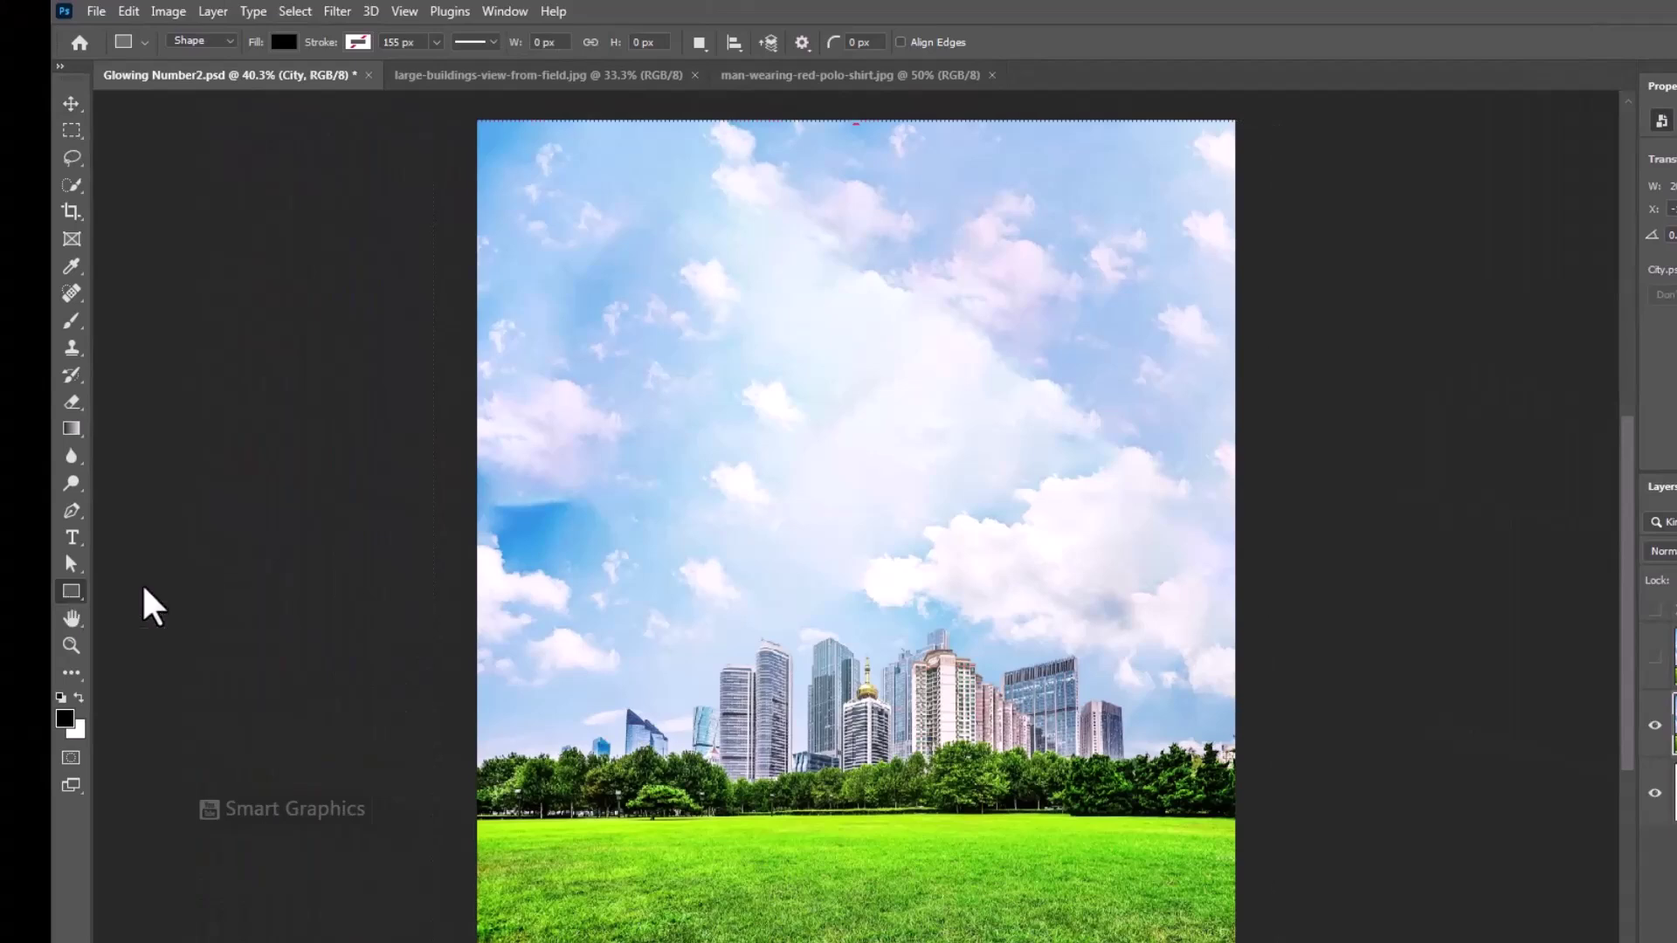
pyautogui.click(283, 43)
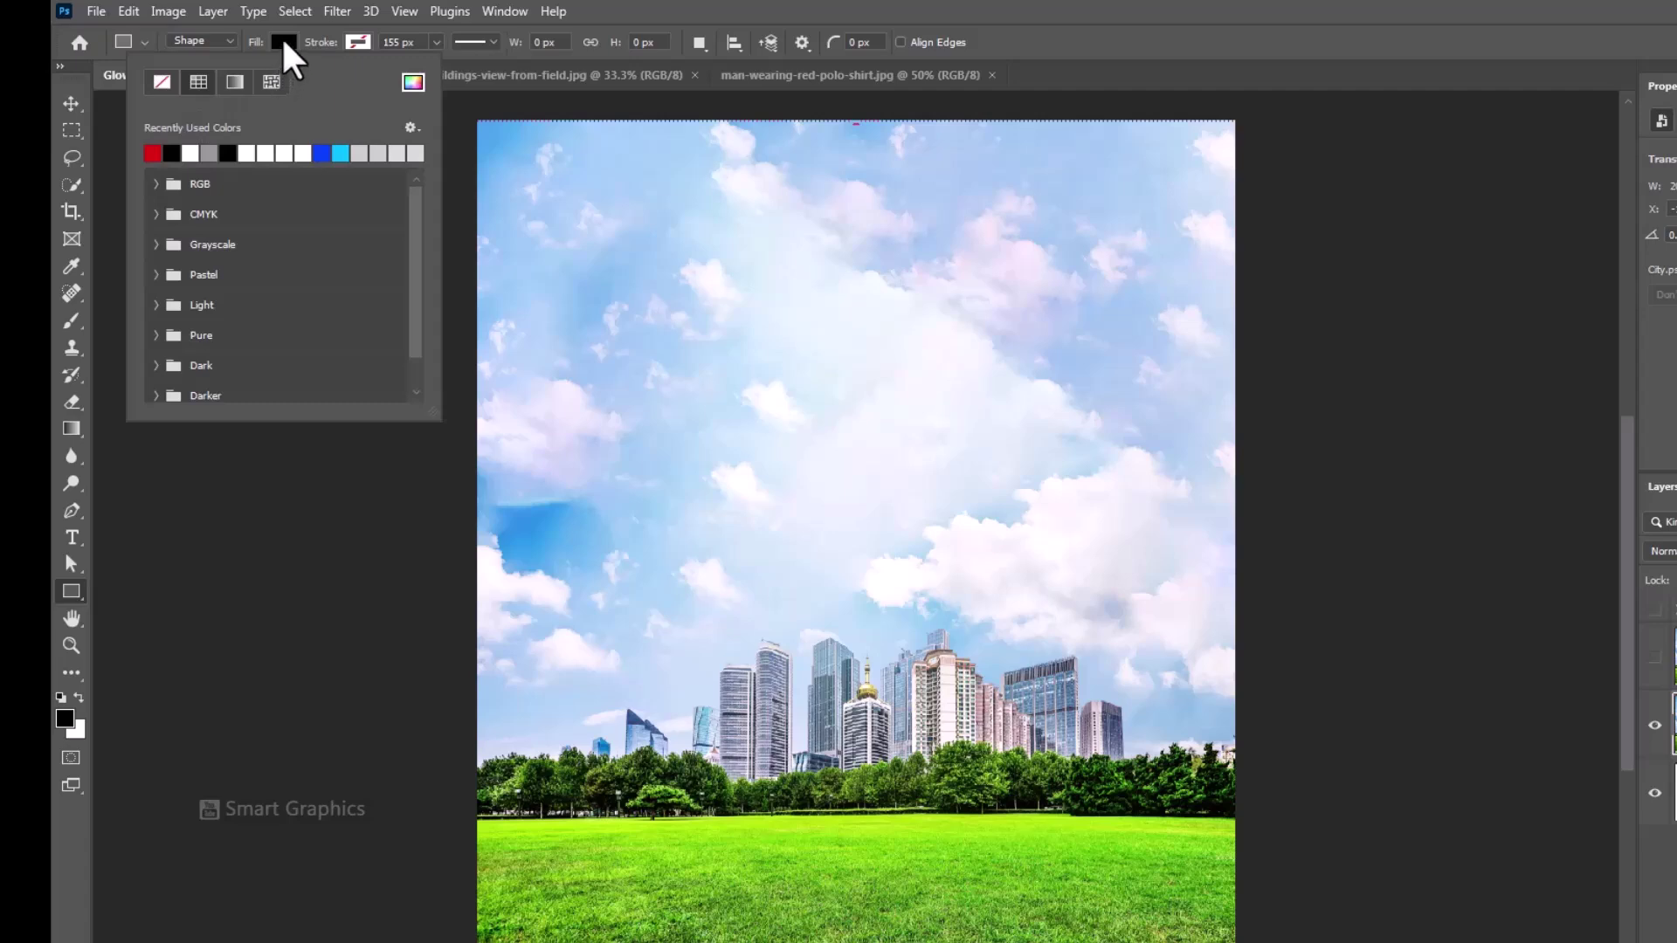
pyautogui.click(281, 42)
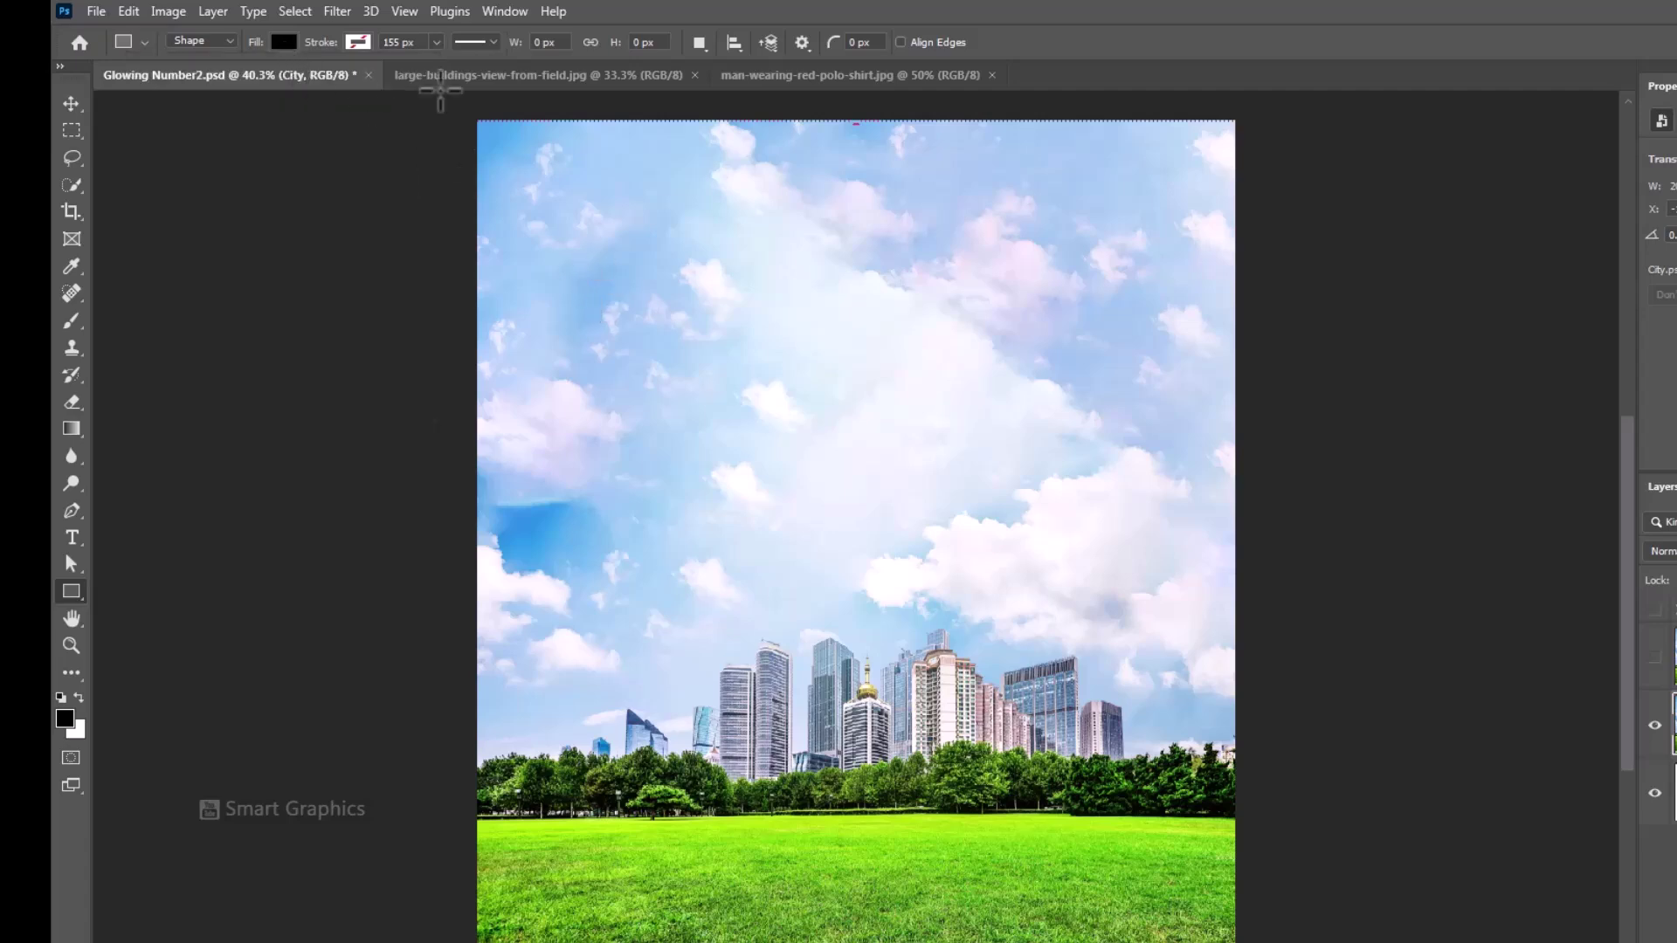
pyautogui.click(358, 42)
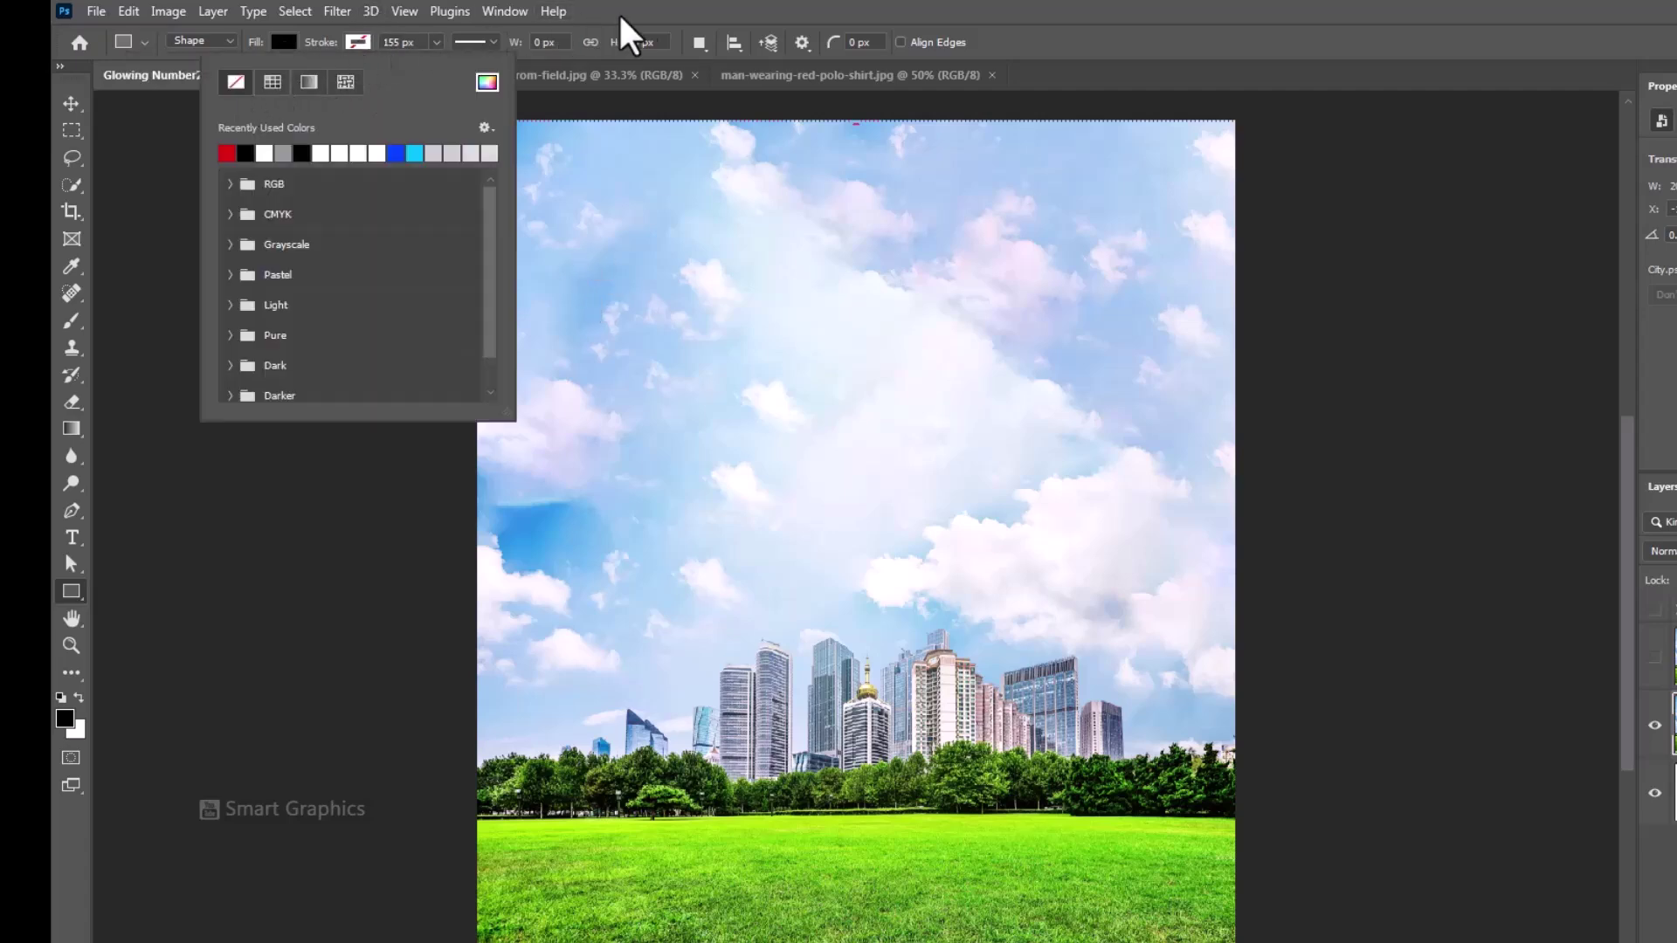
pyautogui.click(650, 22)
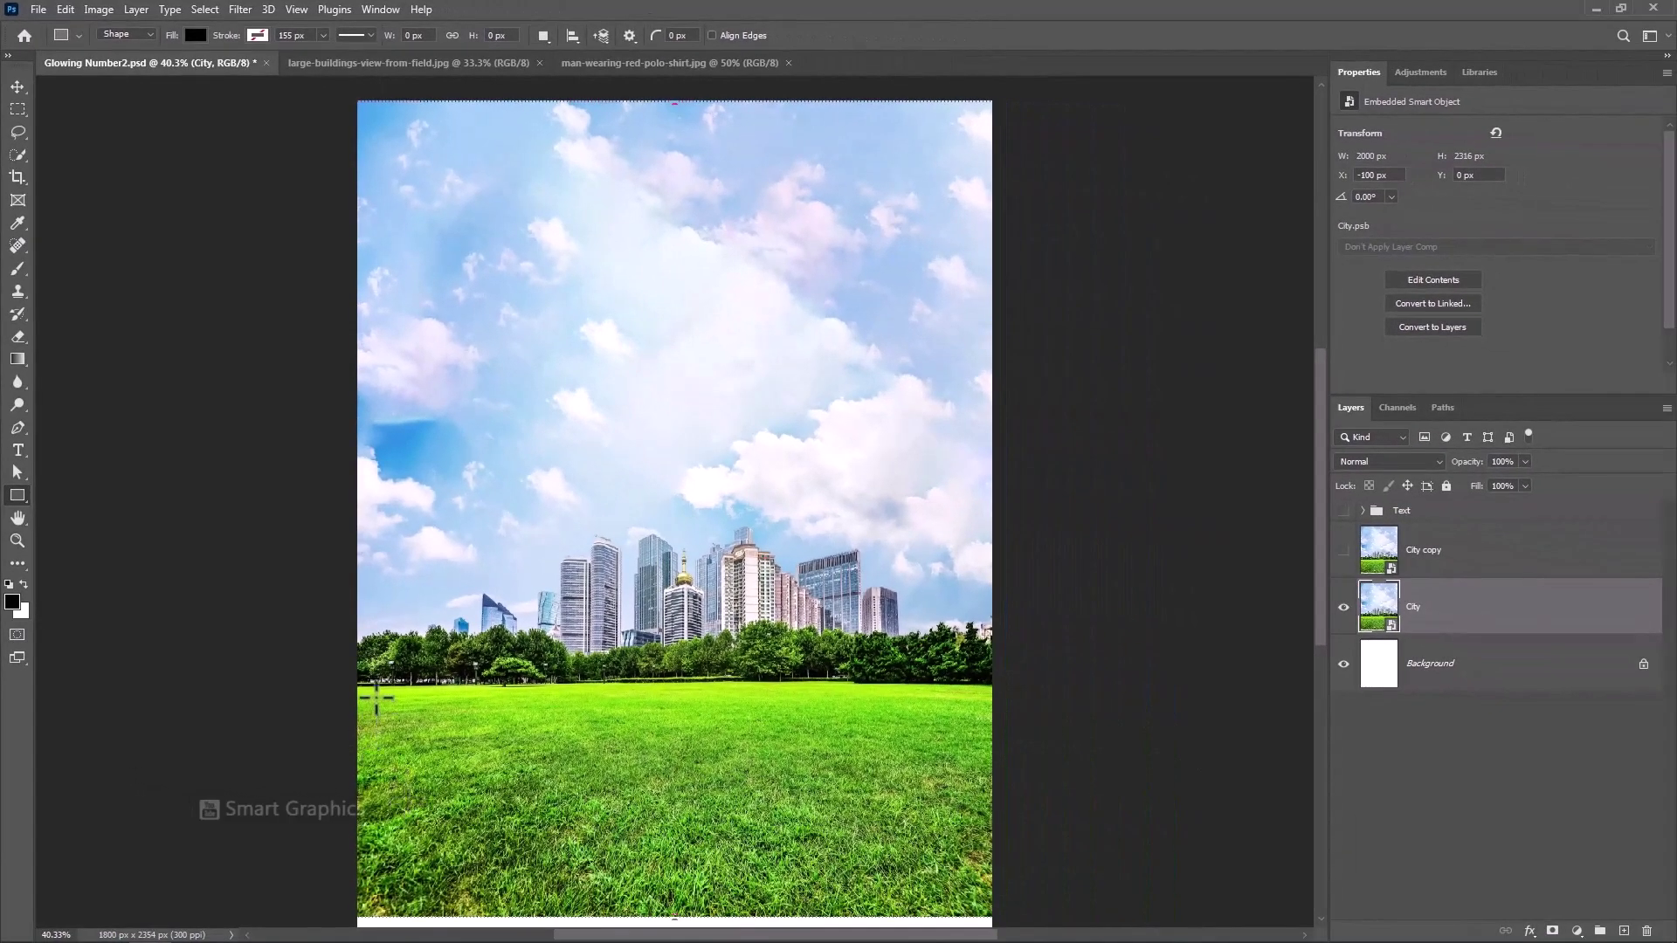
pyautogui.moveTo(350, 684); pyautogui.dragTo(1002, 902)
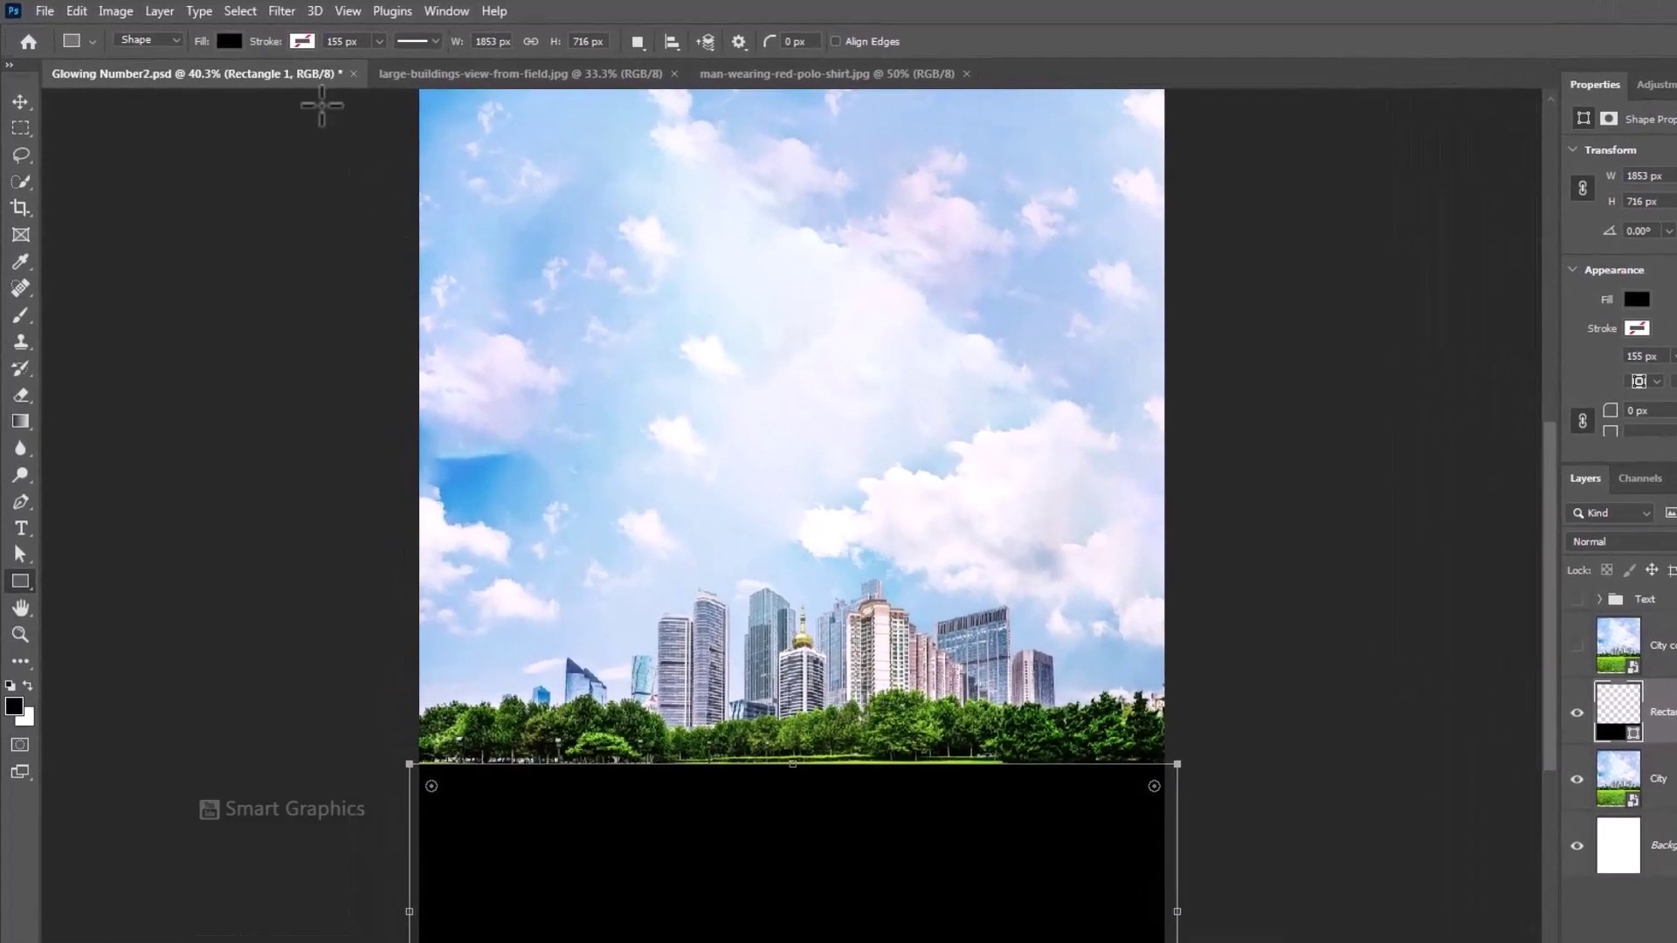
# Convert the black rectangle to a smart object and apply a Gaussian Blur with a 7.0 pixel radius.
pyautogui.click(285, 12)
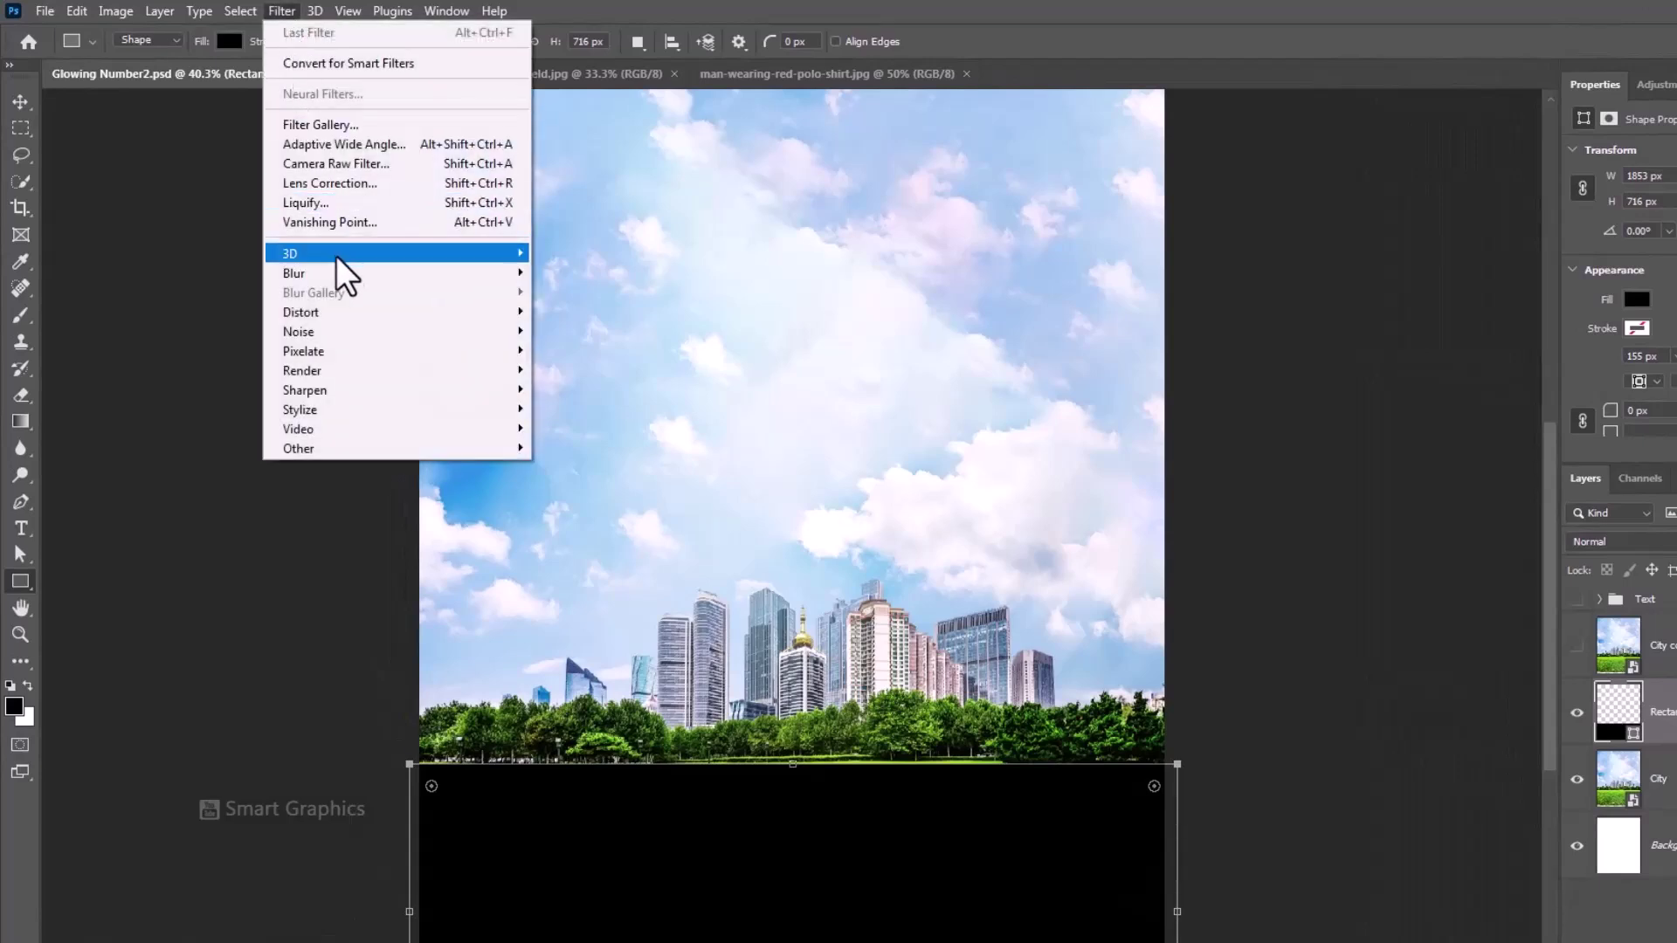
pyautogui.moveTo(340, 273)
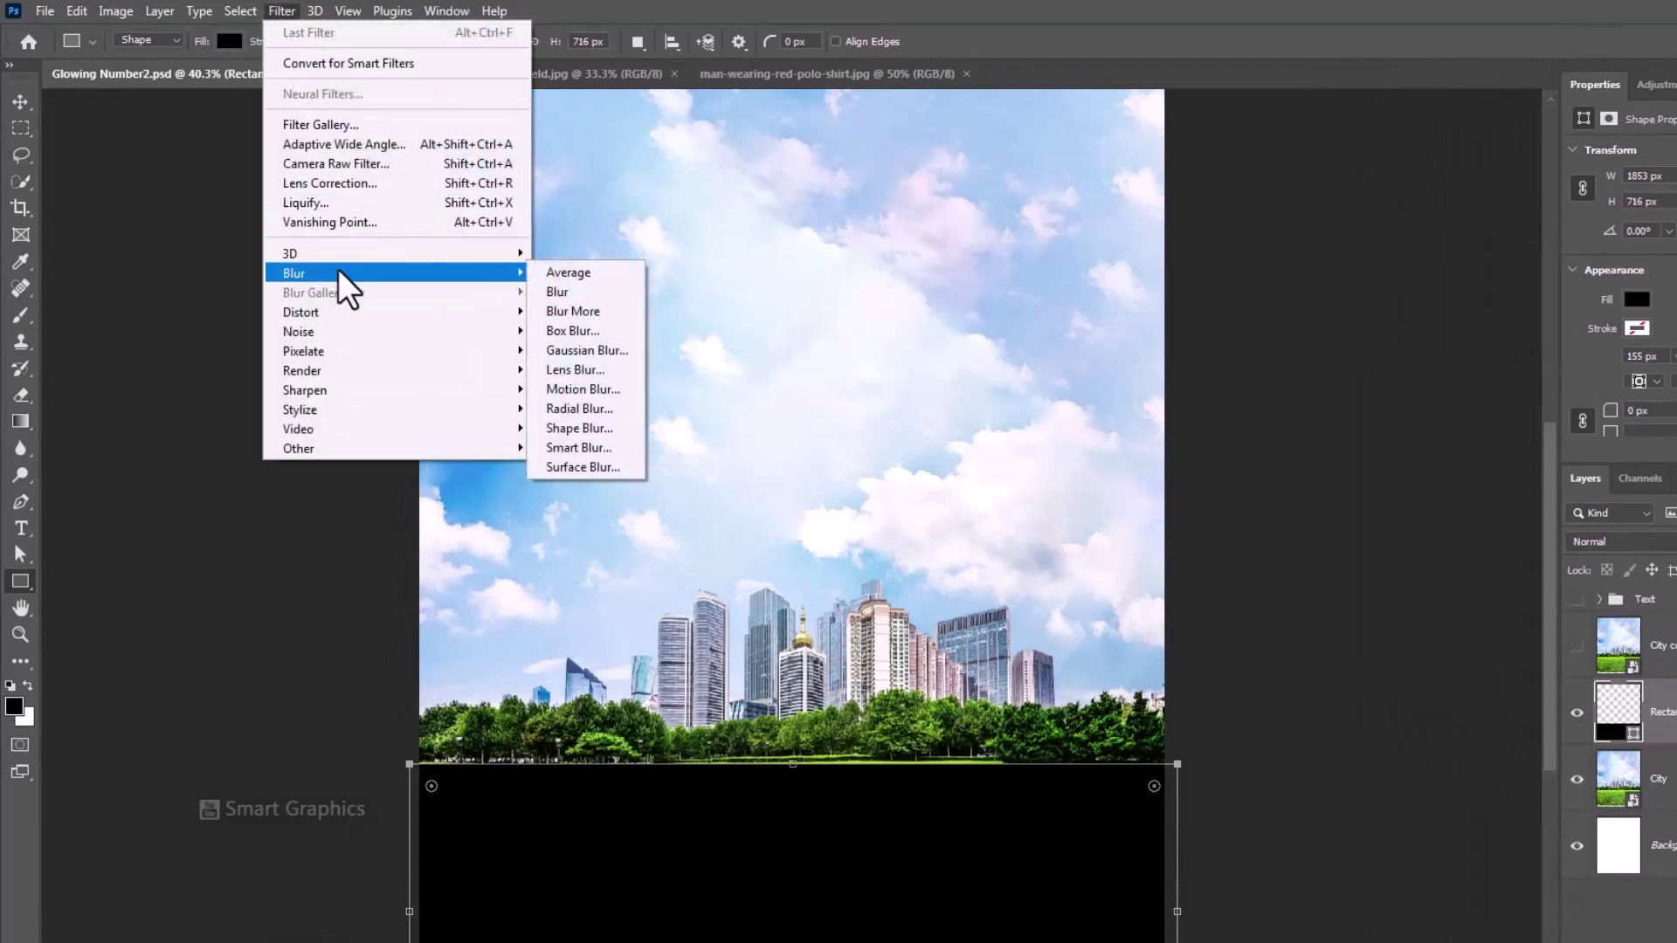
pyautogui.click(590, 350)
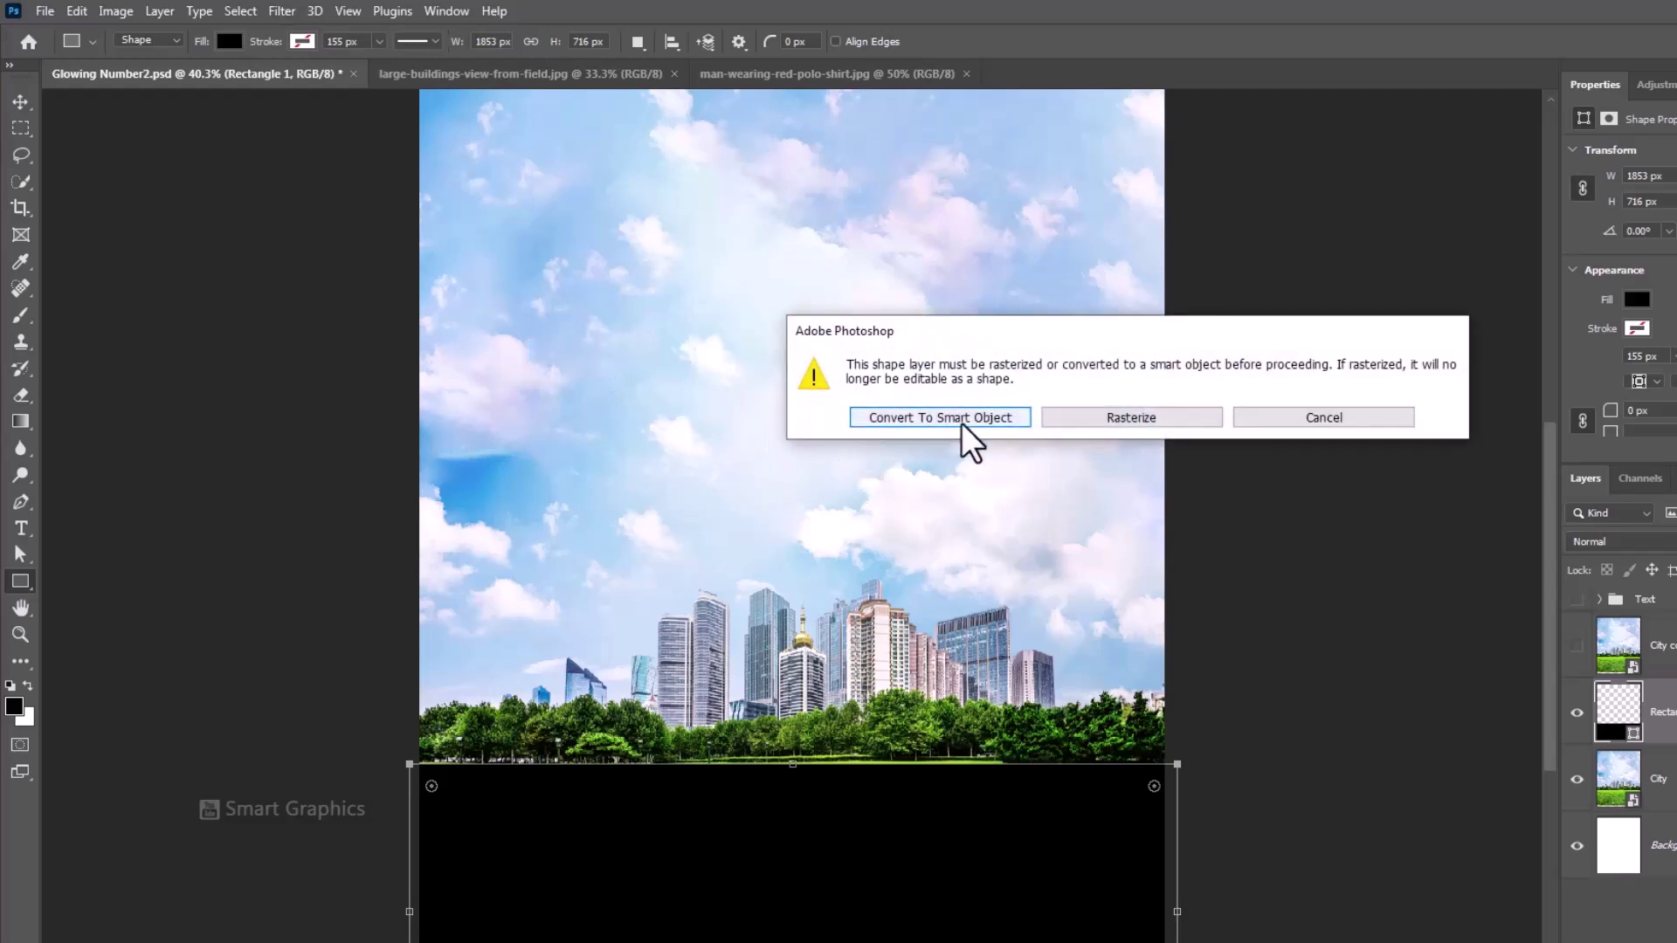
pyautogui.click(926, 419)
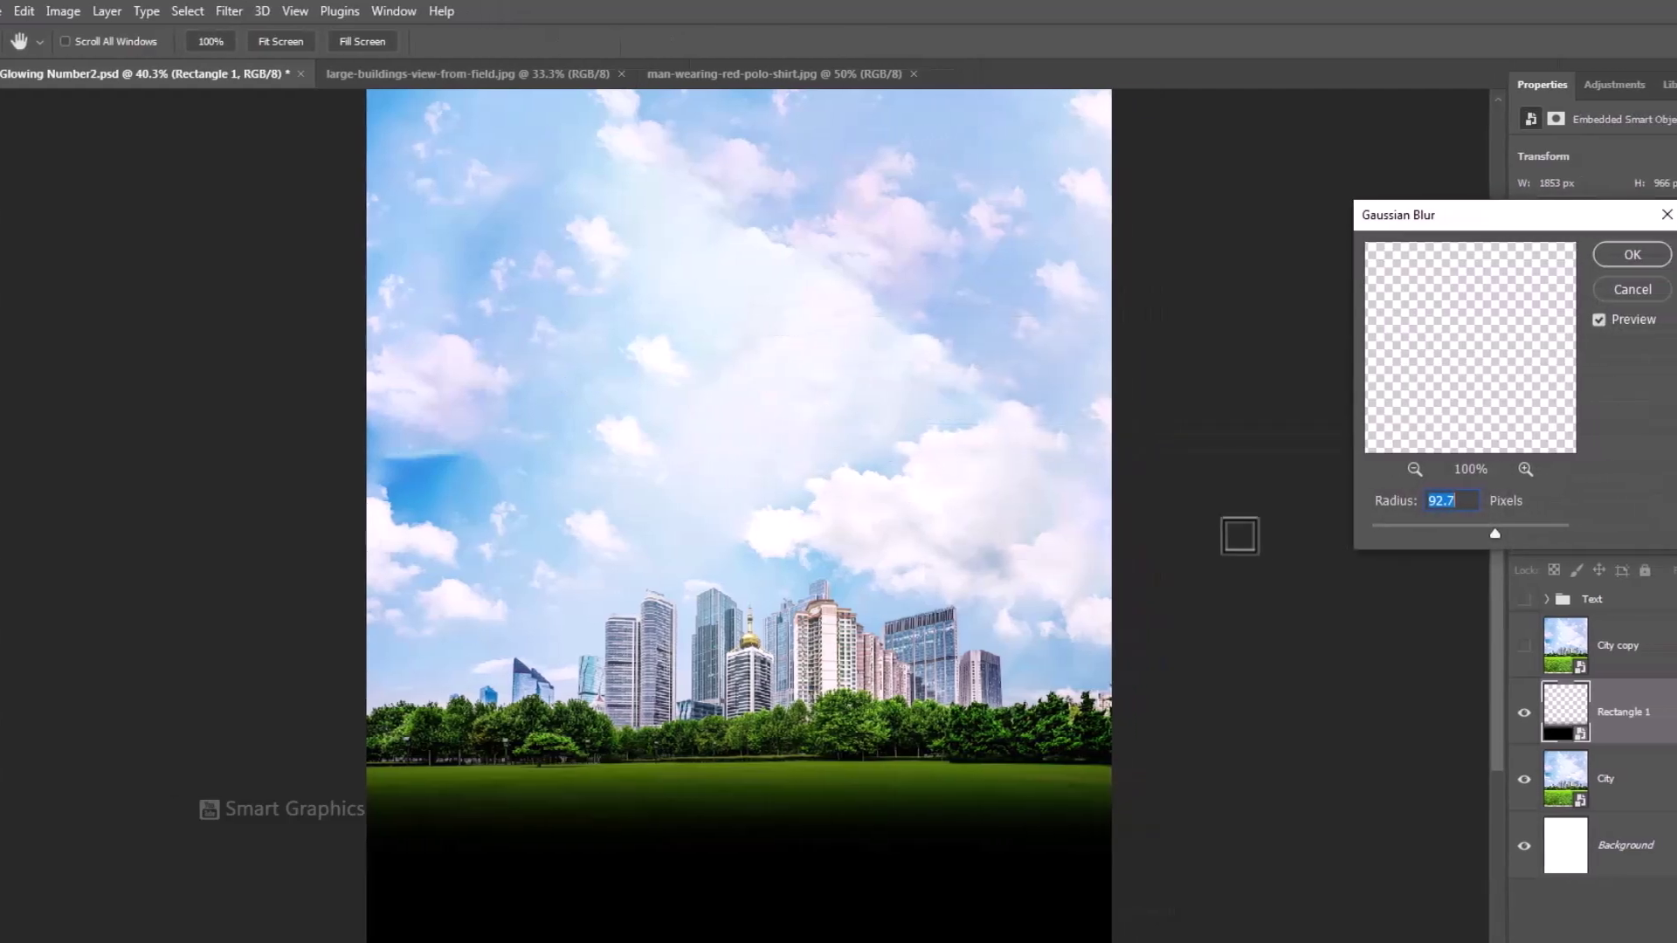
pyautogui.moveTo(1495, 533); pyautogui.dragTo(1347, 532)
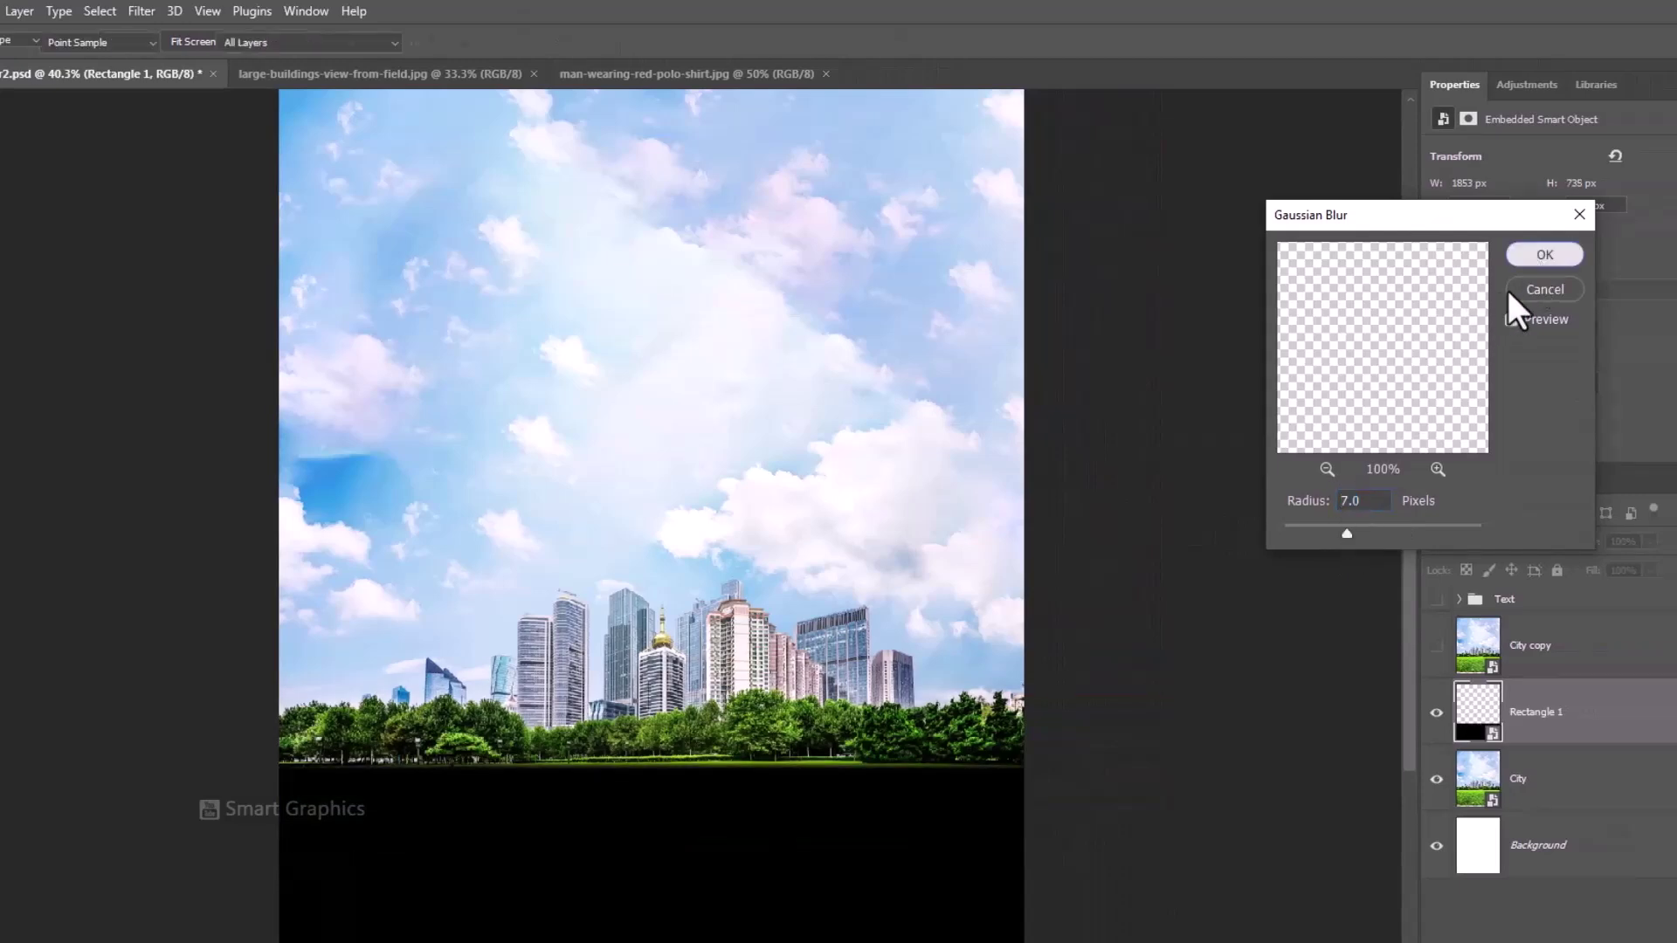
pyautogui.click(1542, 254)
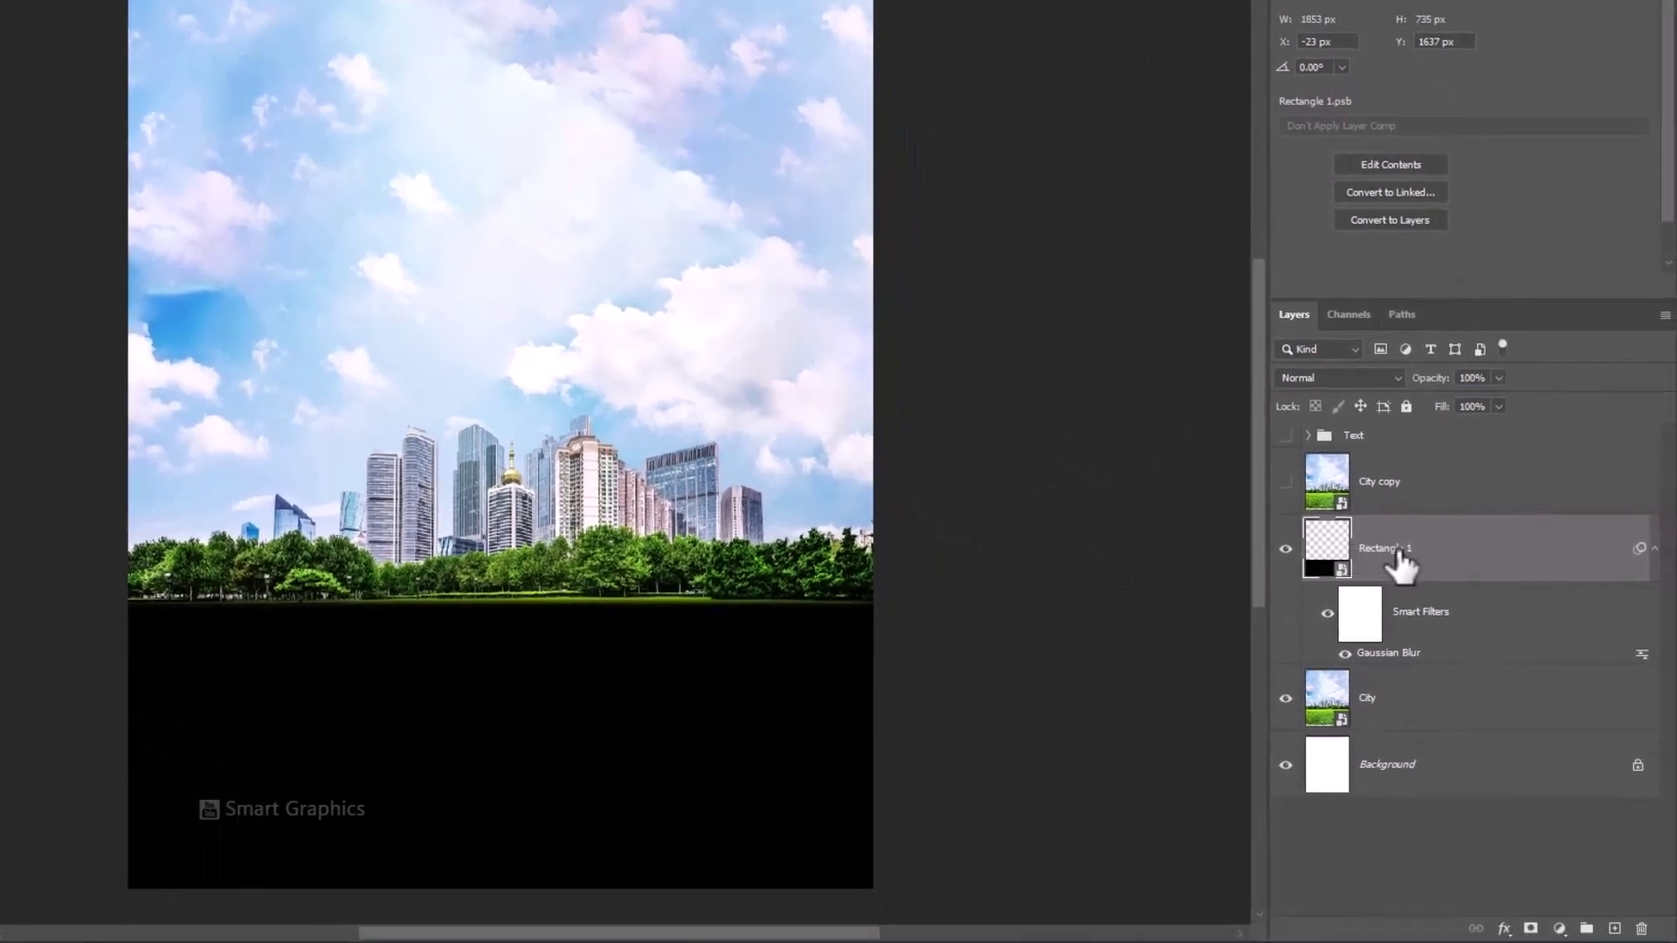
pyautogui.click(1647, 561)
# Add a Hue/Saturation adjustment clipped to the City layer, with Saturation -100 and Lightness -78.
pyautogui.click(1450, 631)
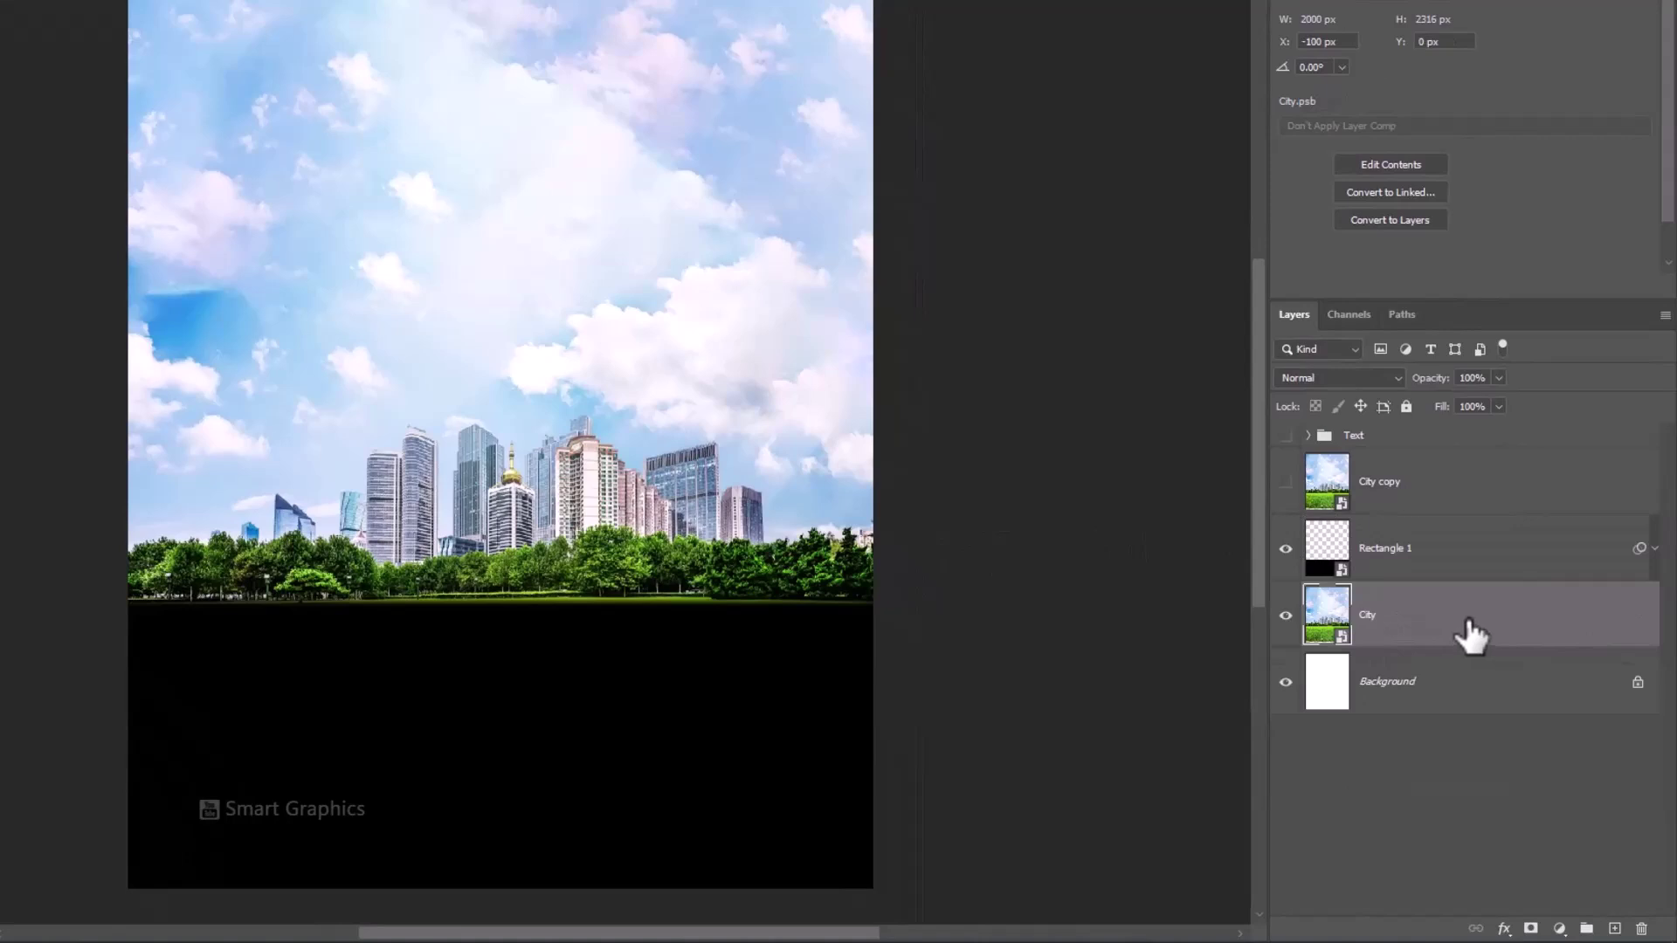
pyautogui.click(1561, 928)
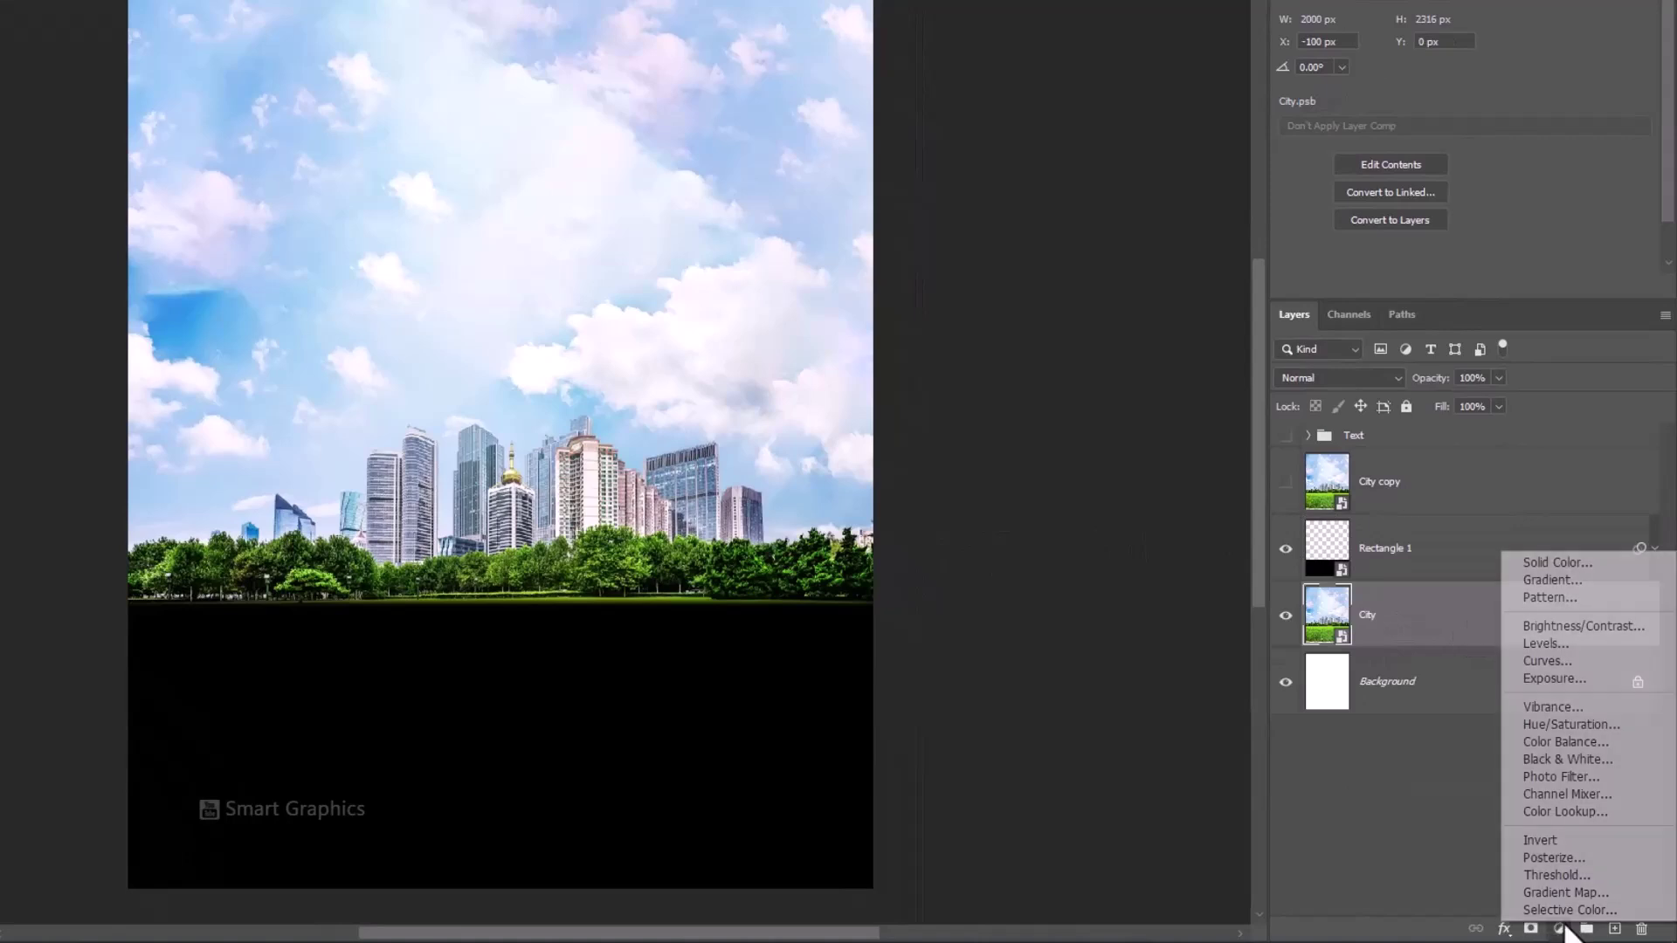
pyautogui.click(1554, 729)
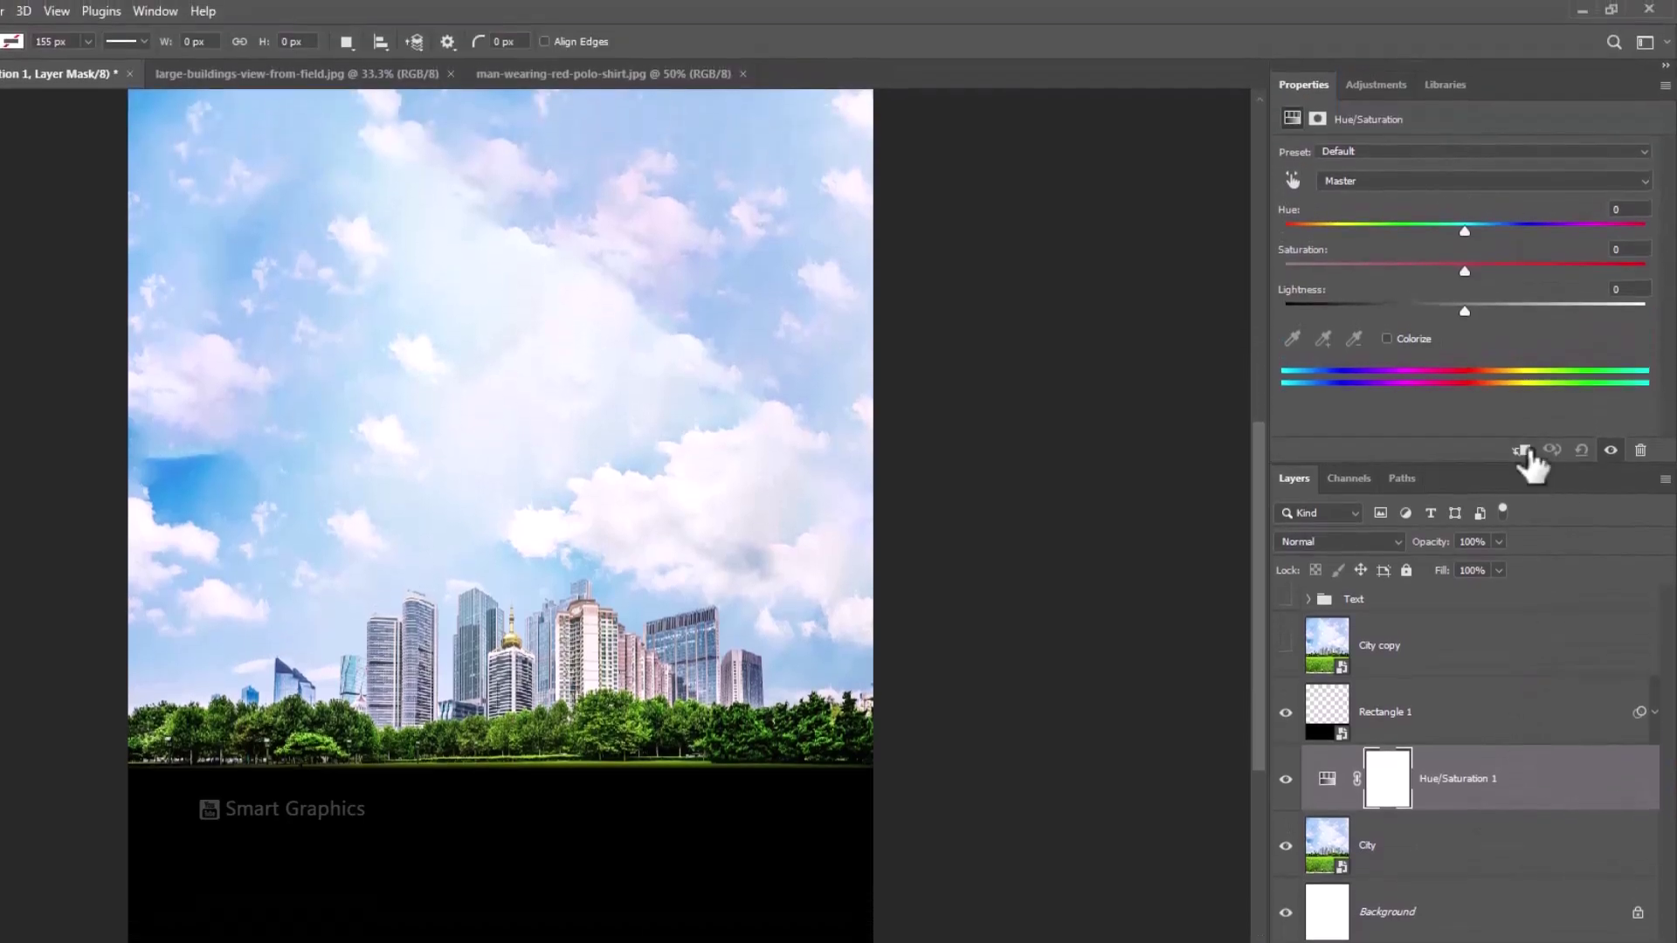
pyautogui.click(1521, 450)
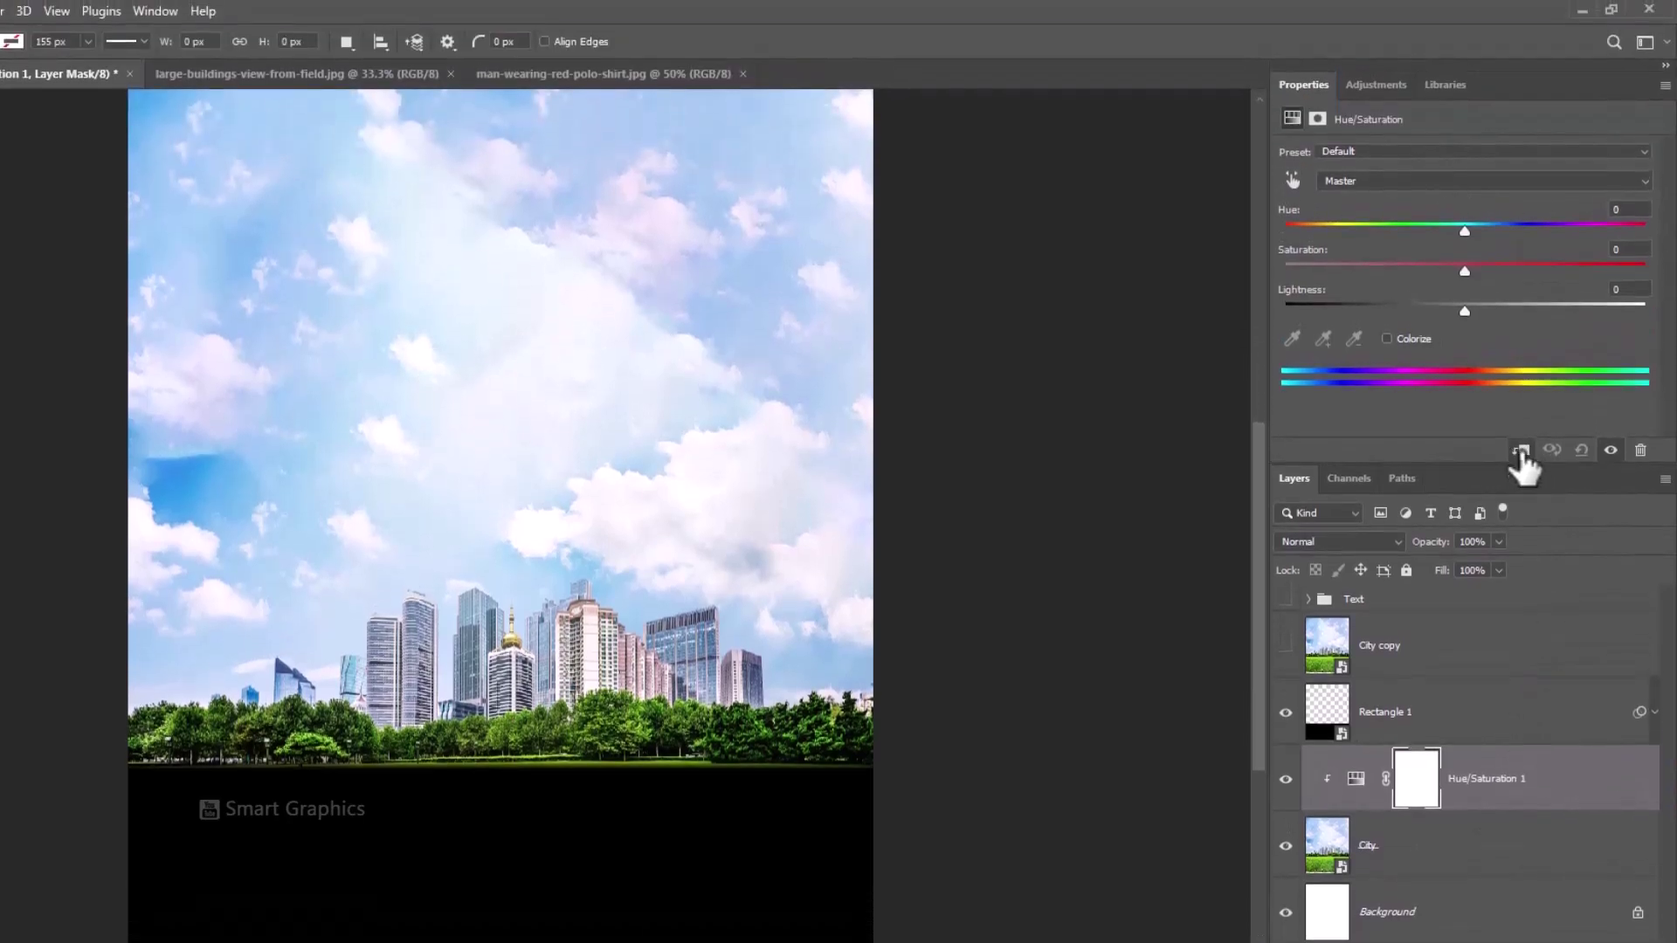
pyautogui.moveTo(1465, 271); pyautogui.dragTo(1284, 271)
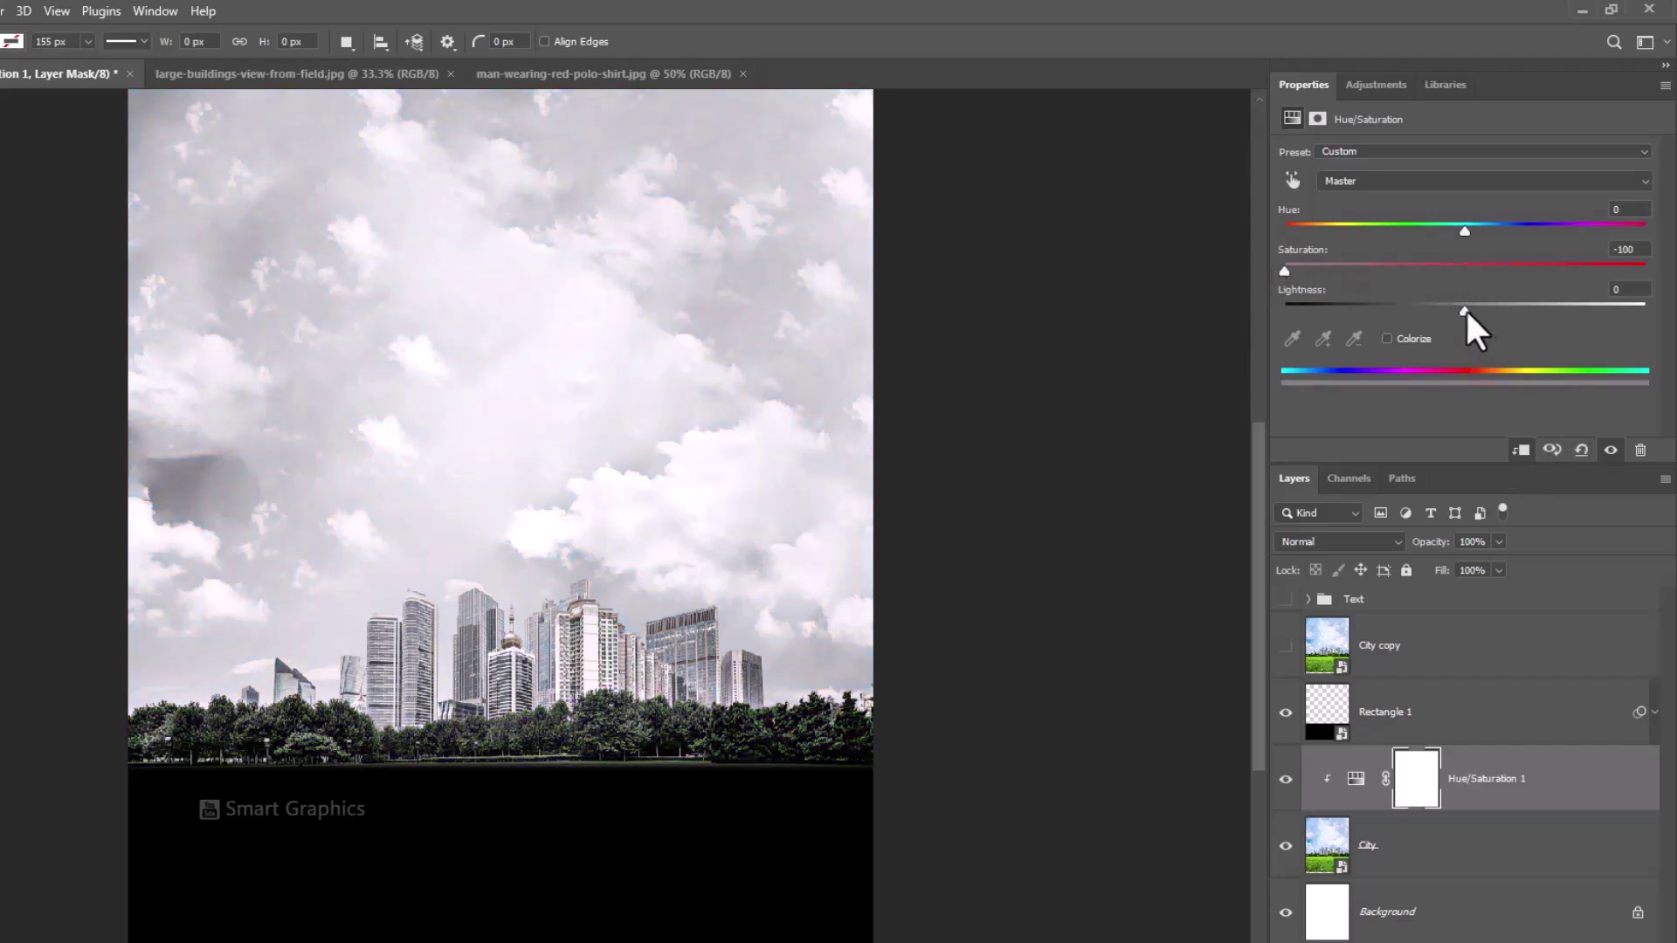
pyautogui.moveTo(1464, 312); pyautogui.dragTo(1328, 314)
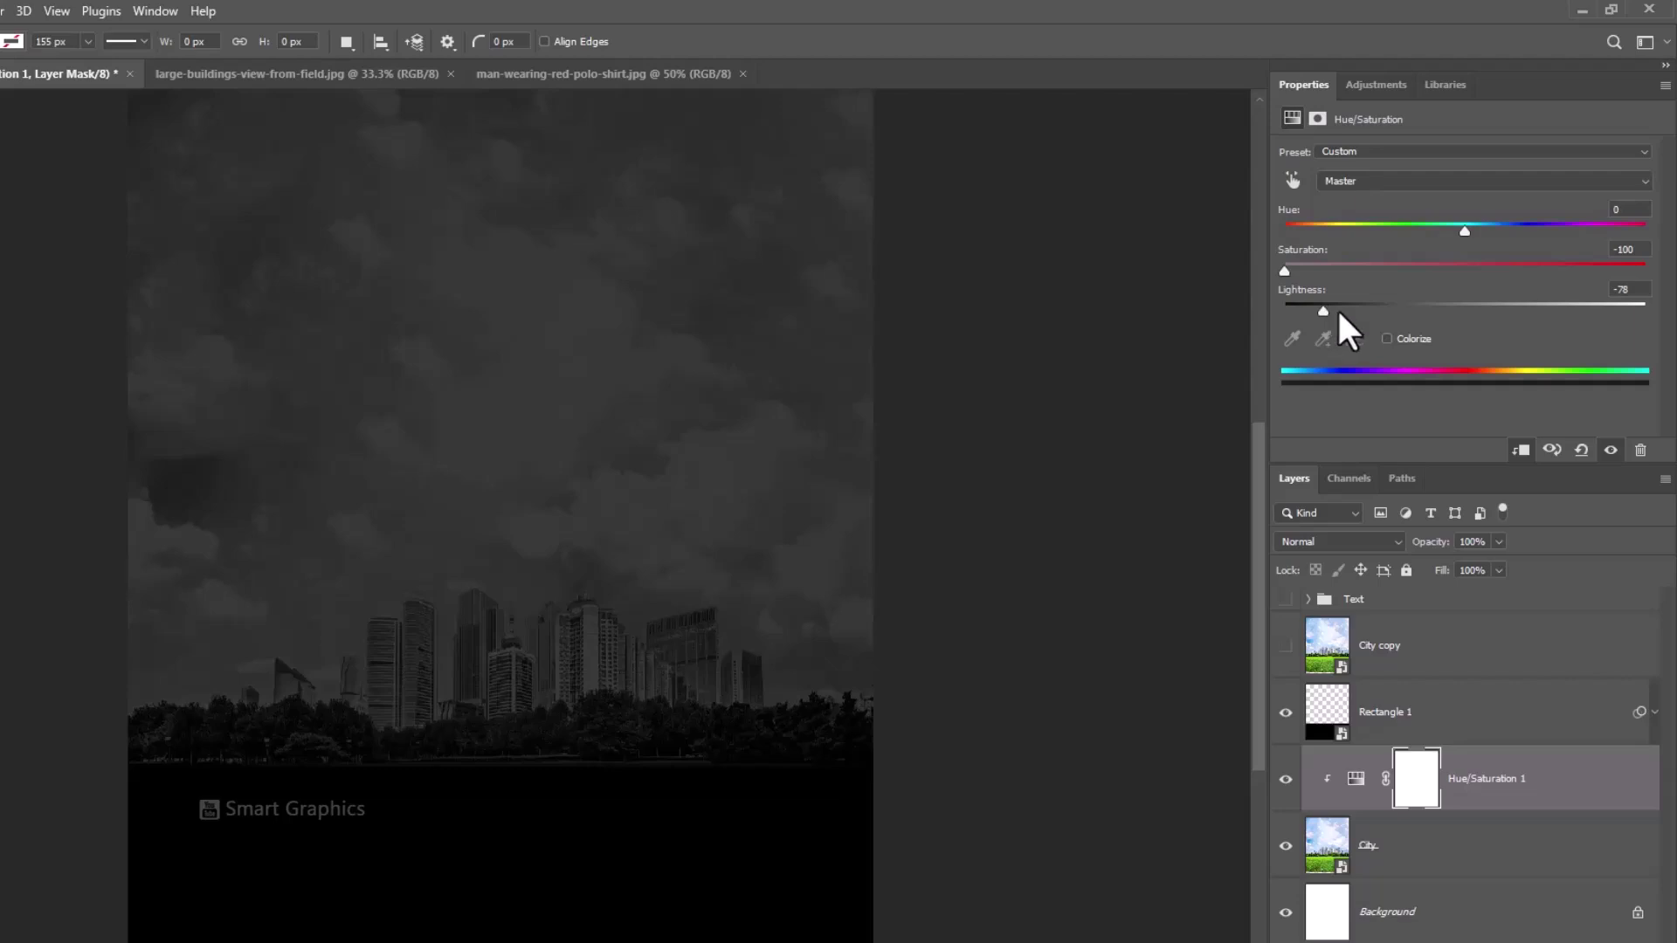
# Apply a Gaussian Blur with a 2.7 pixel radius to the City layer.
pyautogui.click(1434, 846)
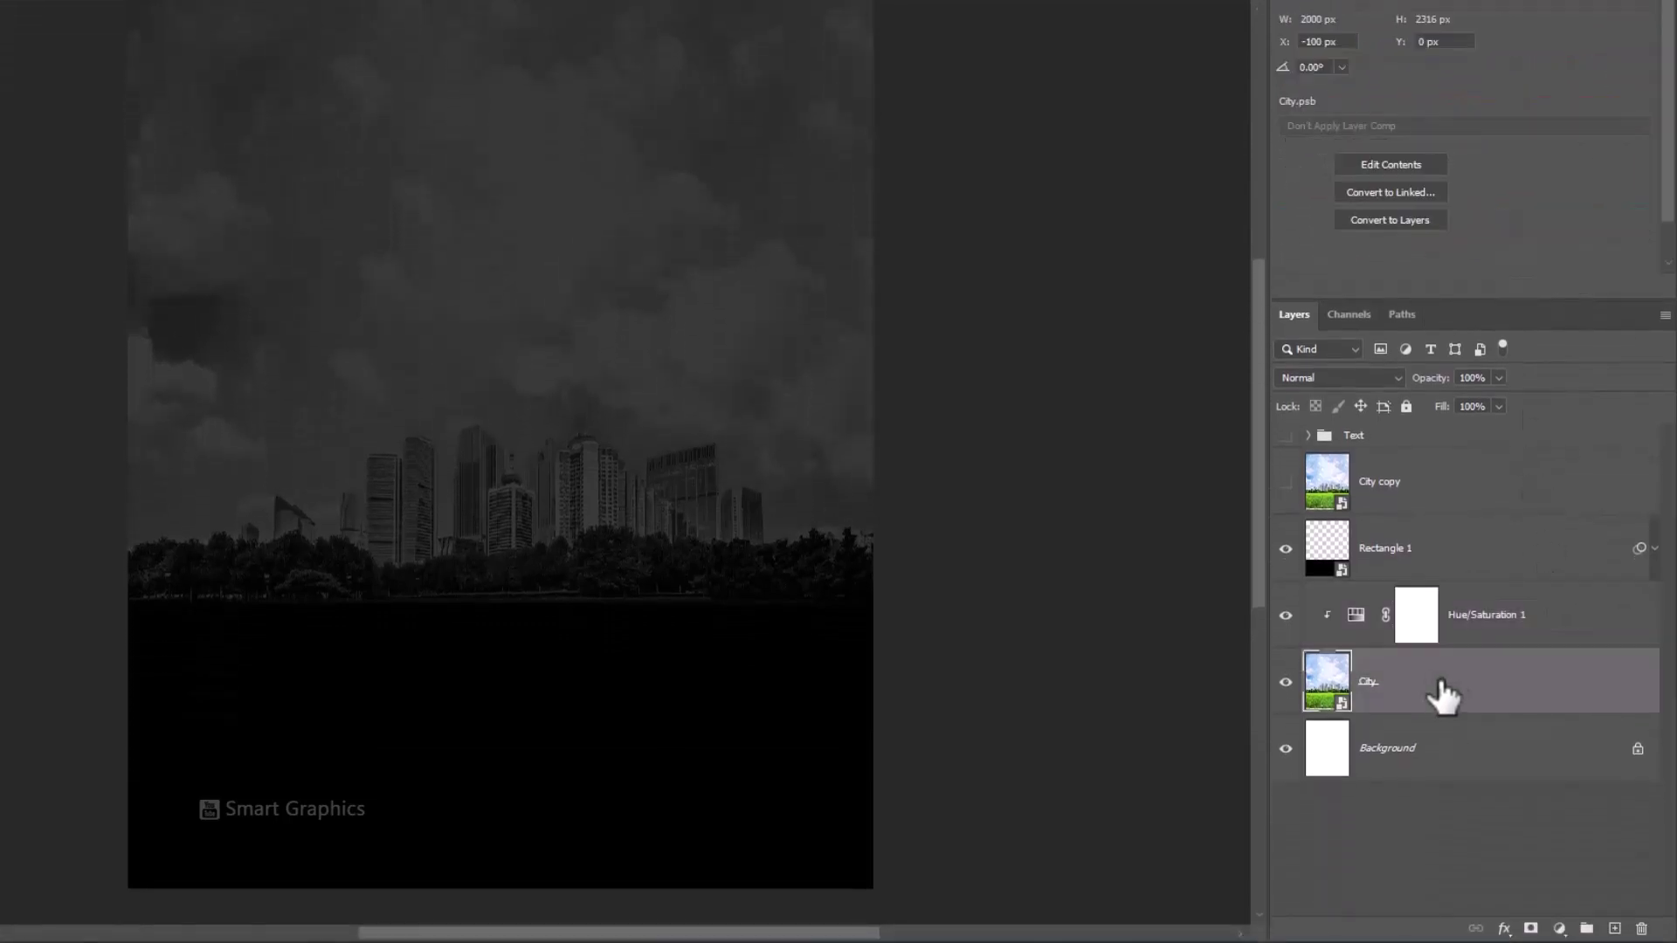
pyautogui.click(190, 10)
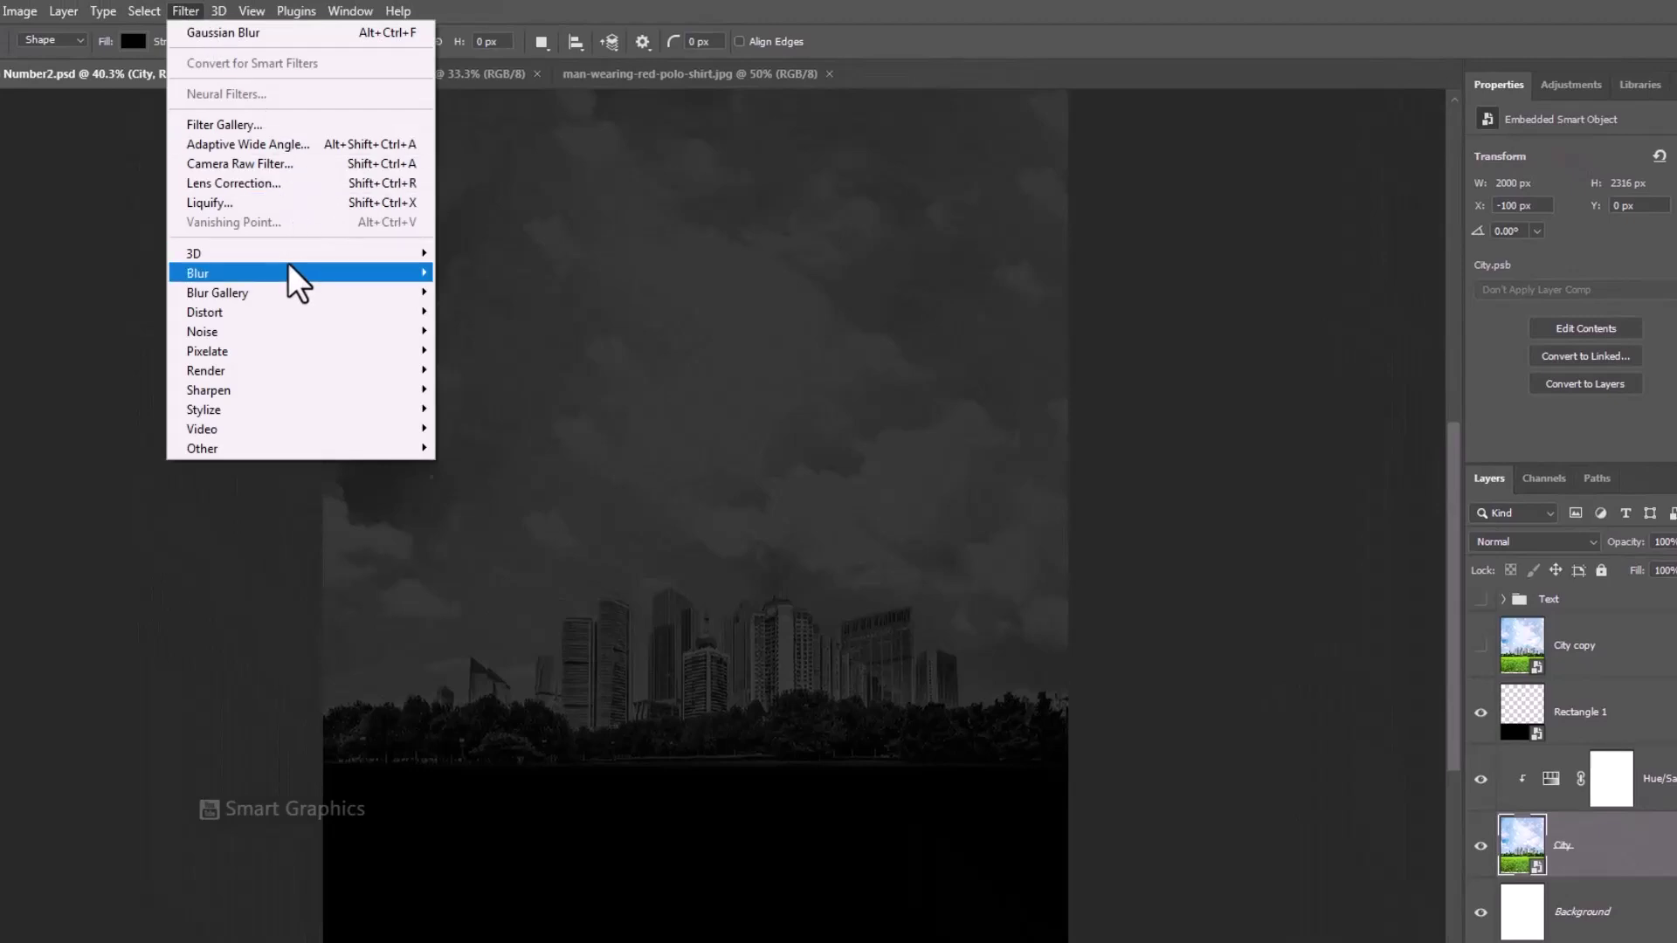
pyautogui.moveTo(290, 264)
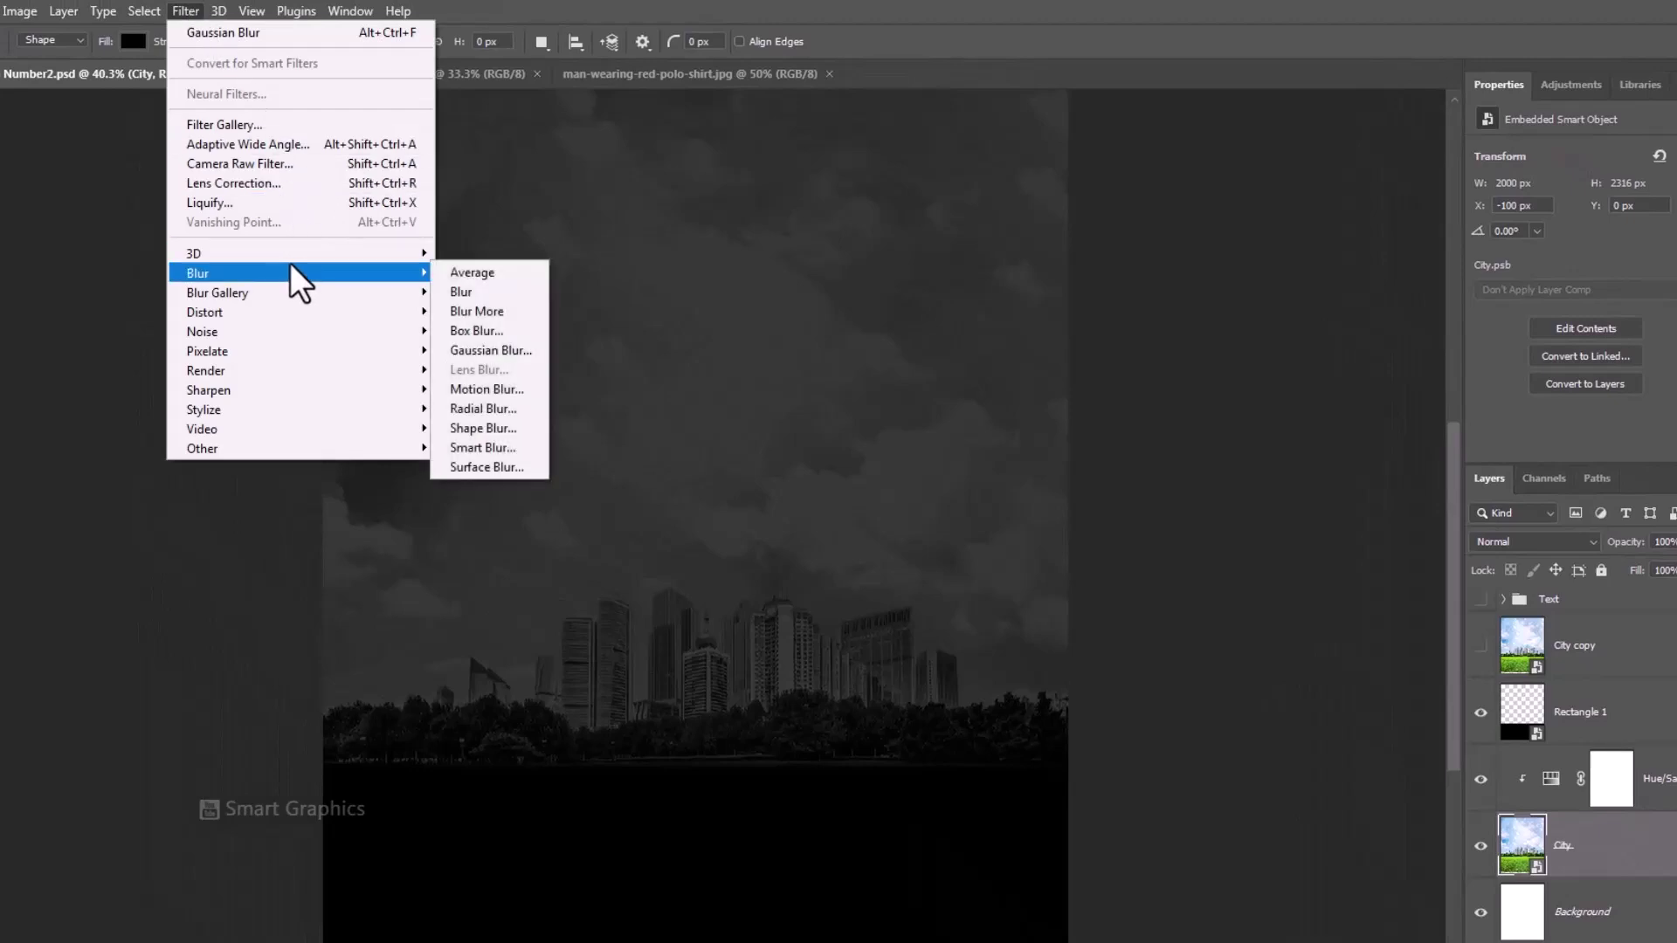
pyautogui.click(484, 350)
pyautogui.click(1356, 533)
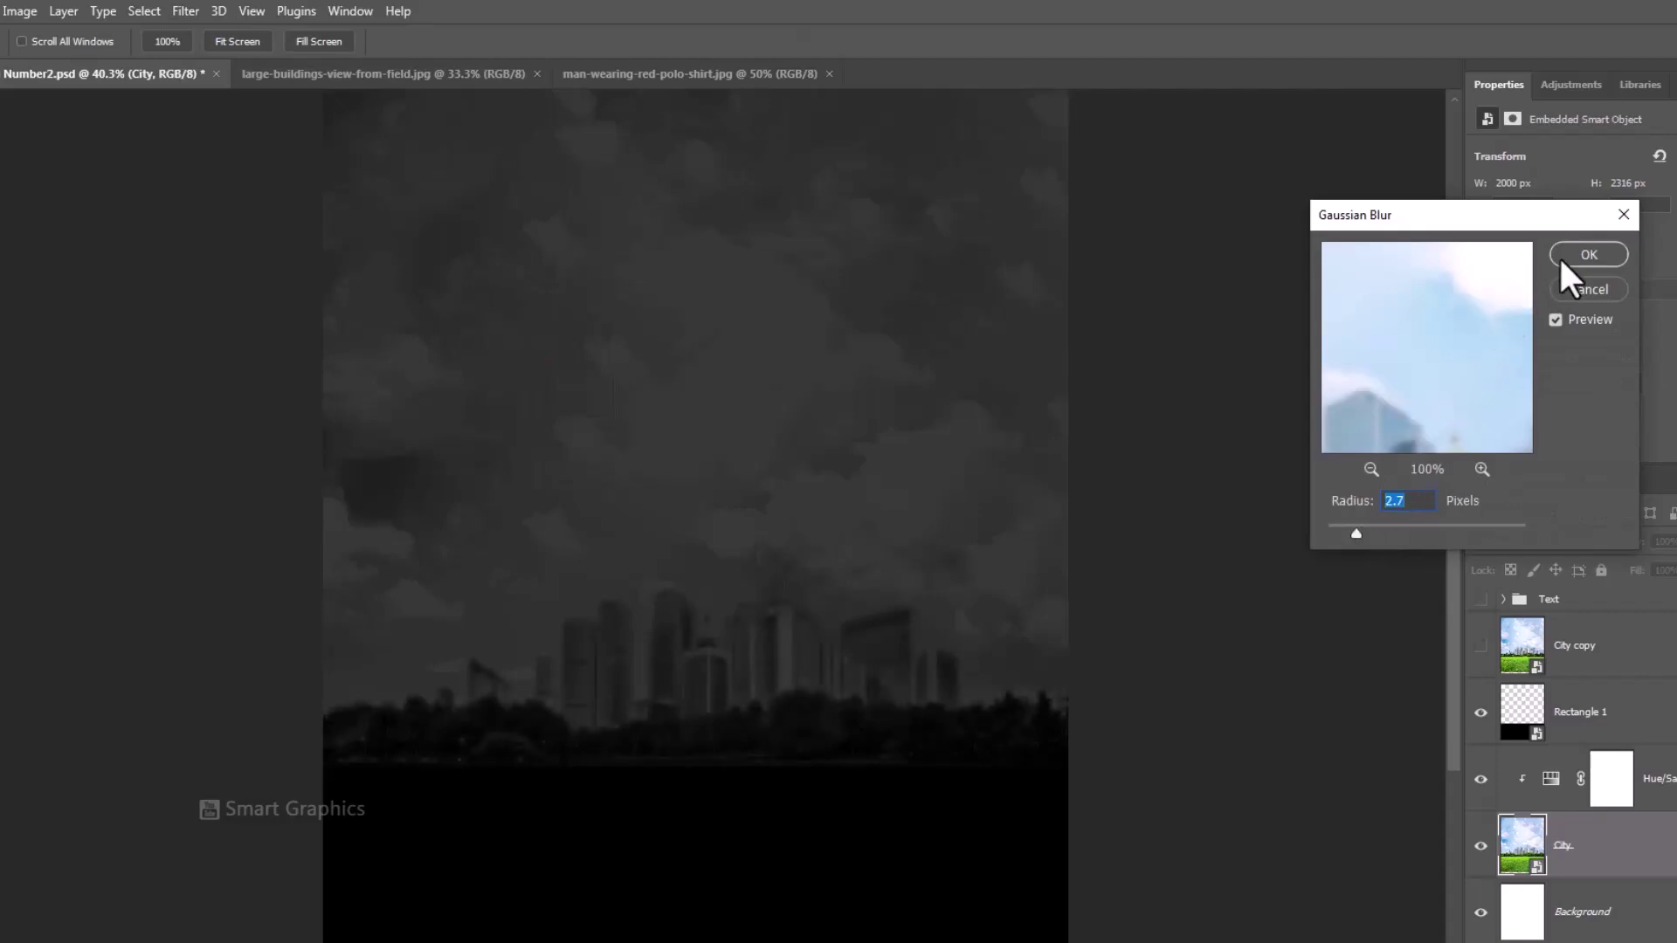
pyautogui.click(1588, 254)
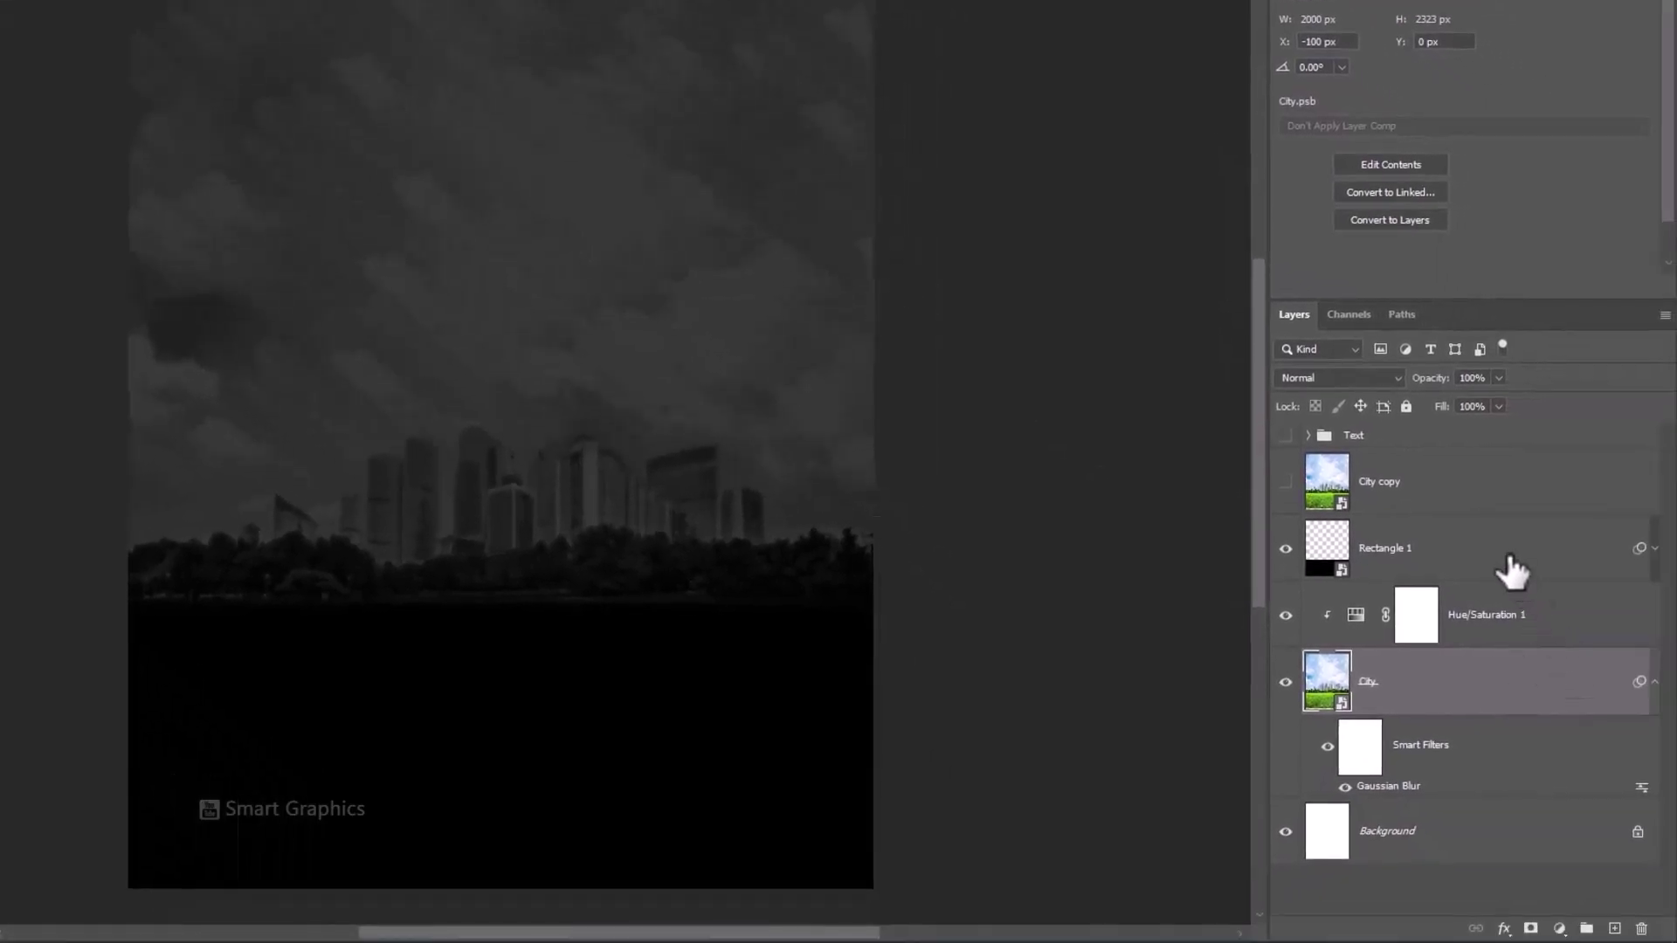
# Add a white 272 pt Haettenschweiler number 1 above the Rectangle 1 layer and centre it horizontally with its base near the tree line.
pyautogui.click(1513, 569)
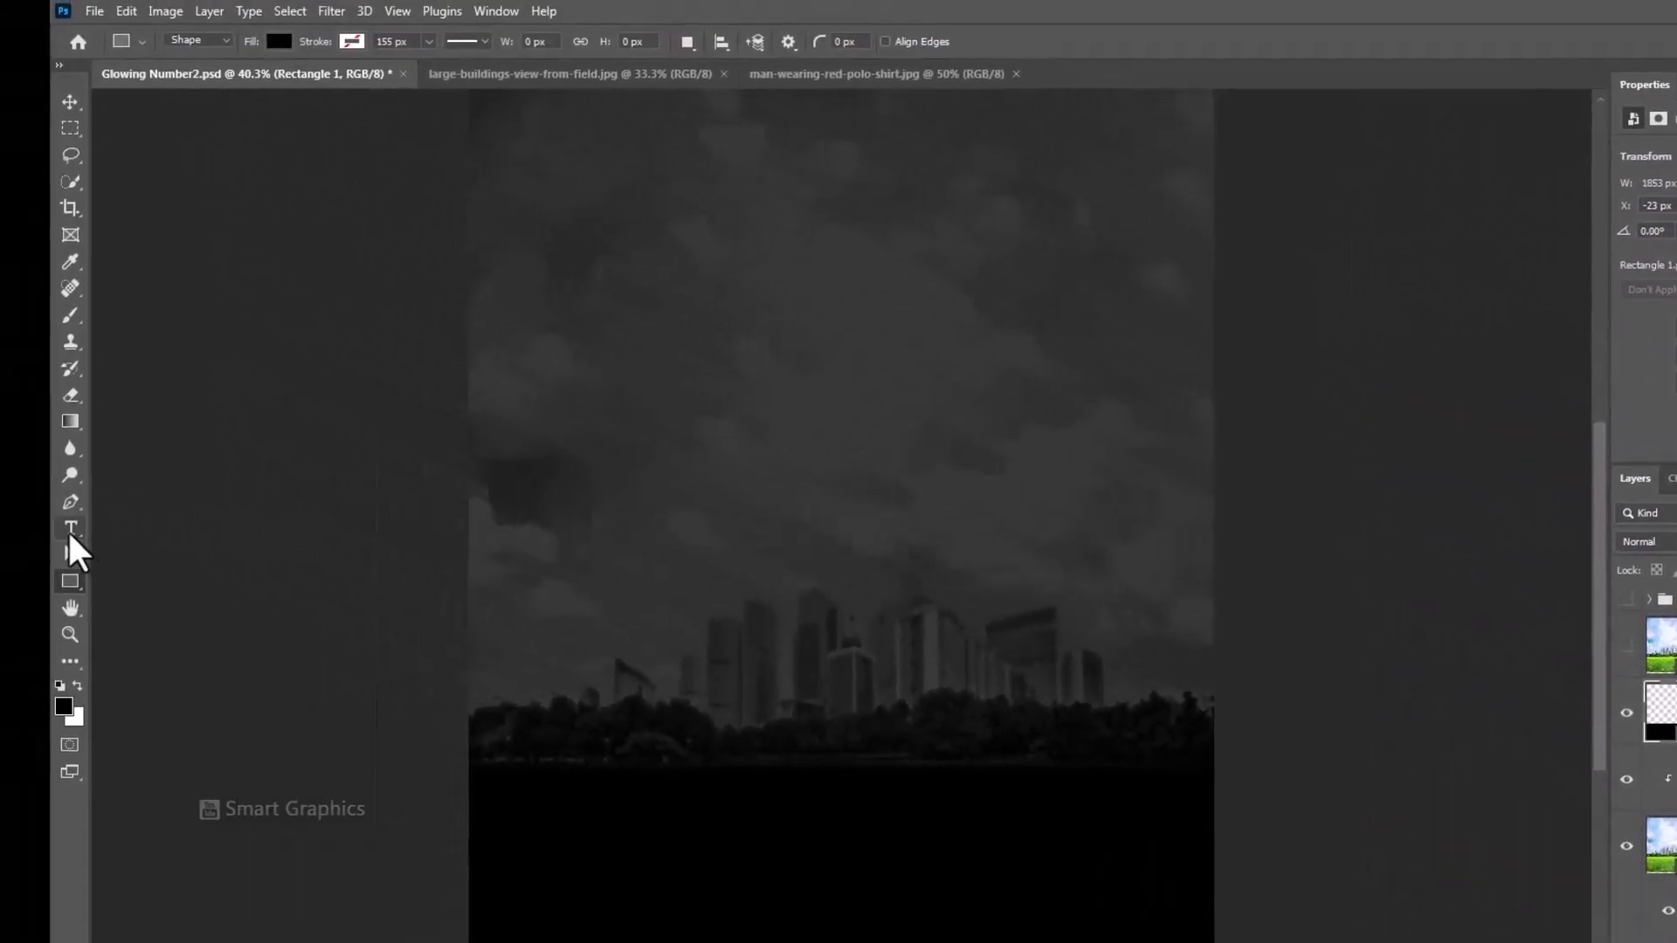
pyautogui.click(69, 528)
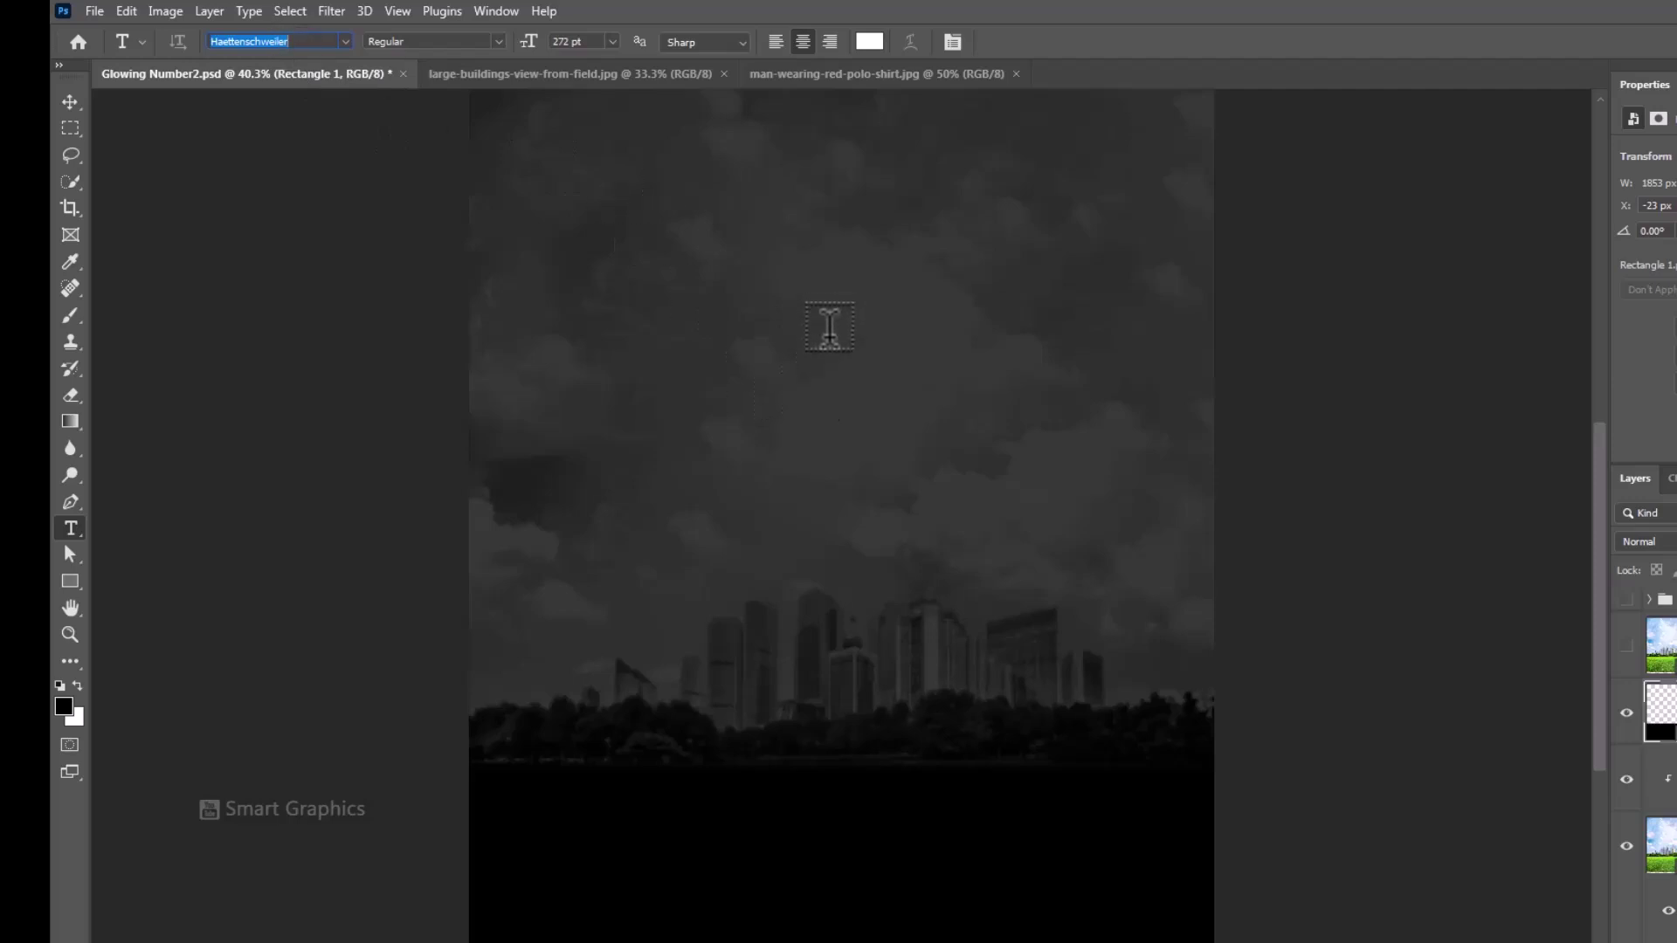
pyautogui.click(796, 382)
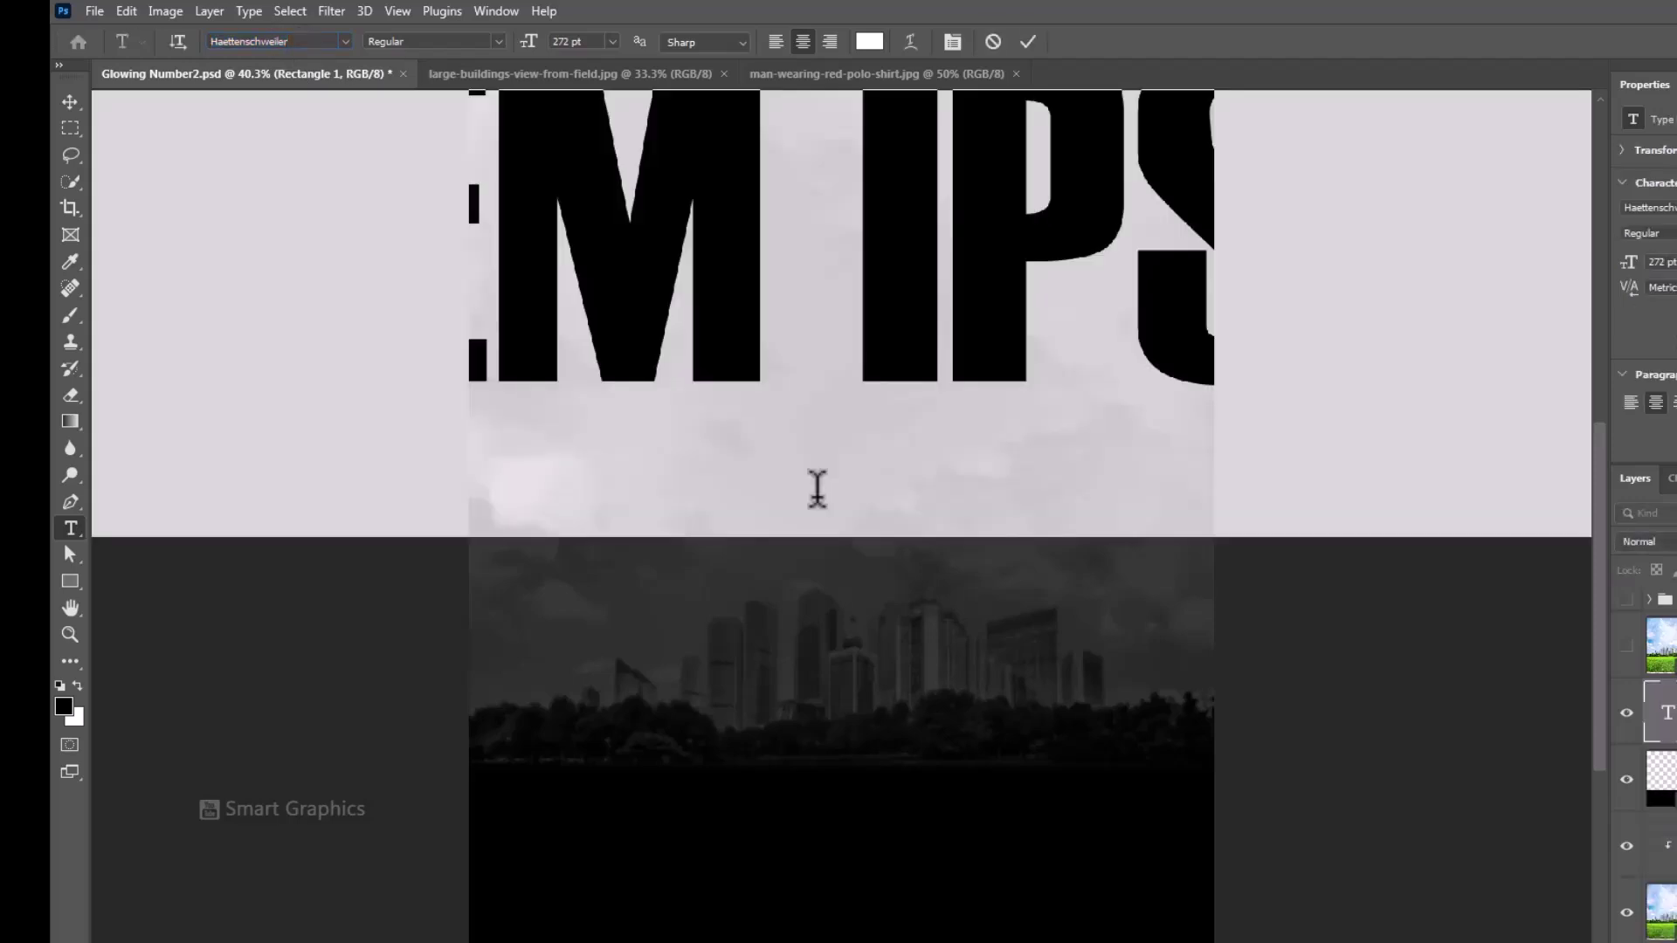
pyautogui.write('1')
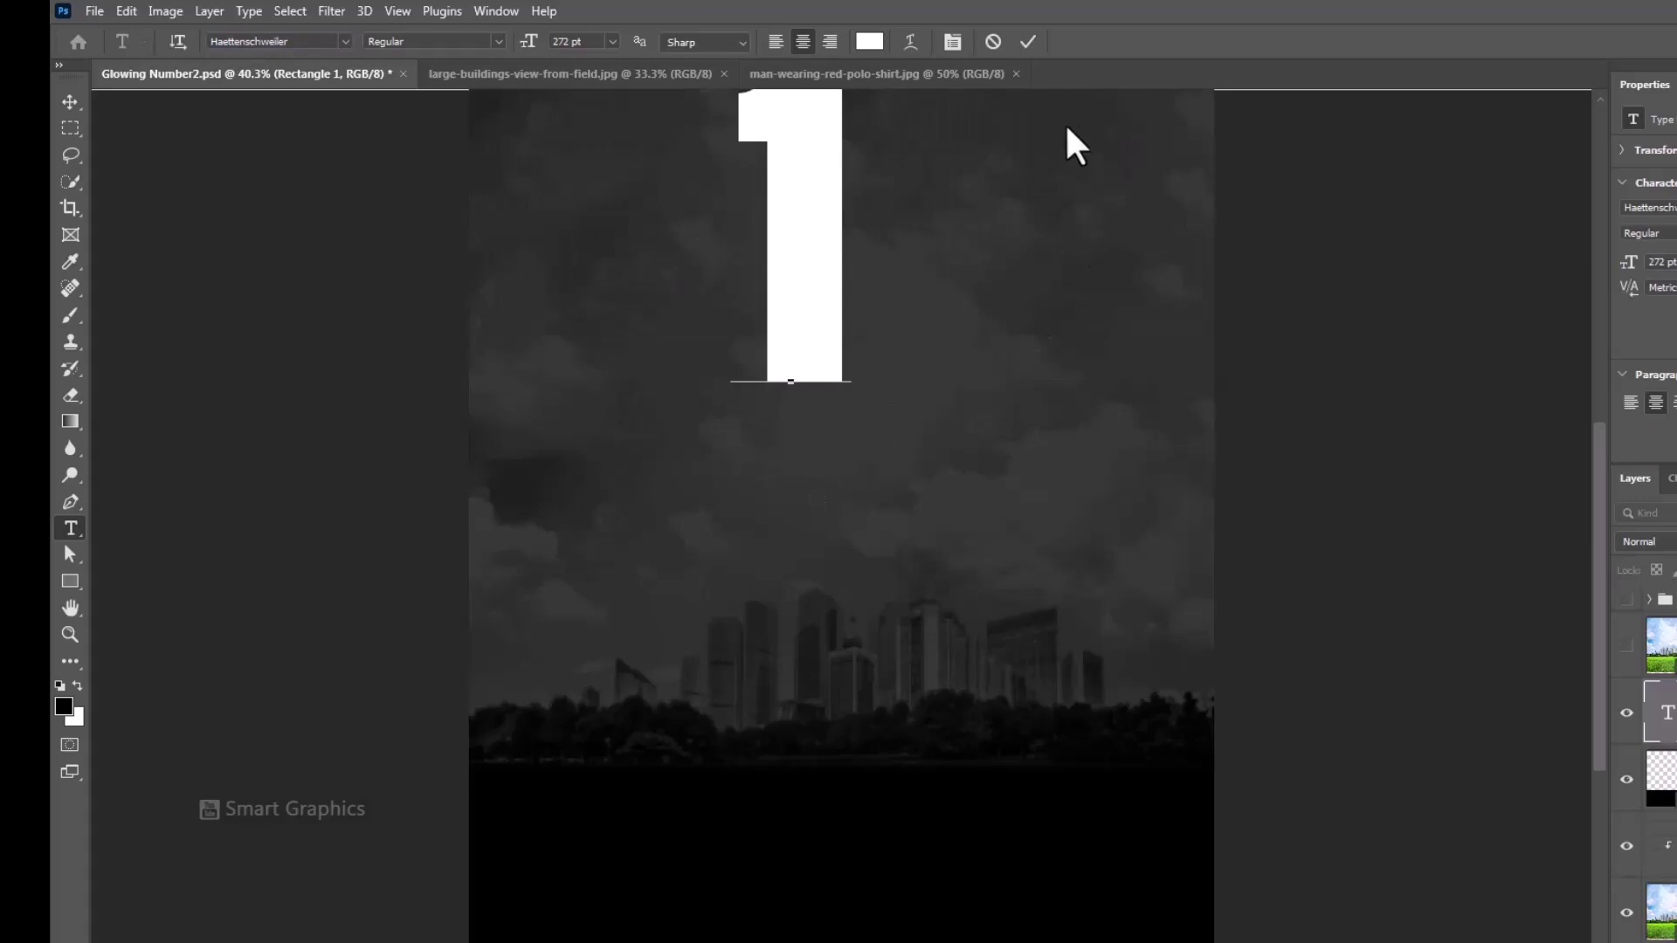
pyautogui.click(1029, 43)
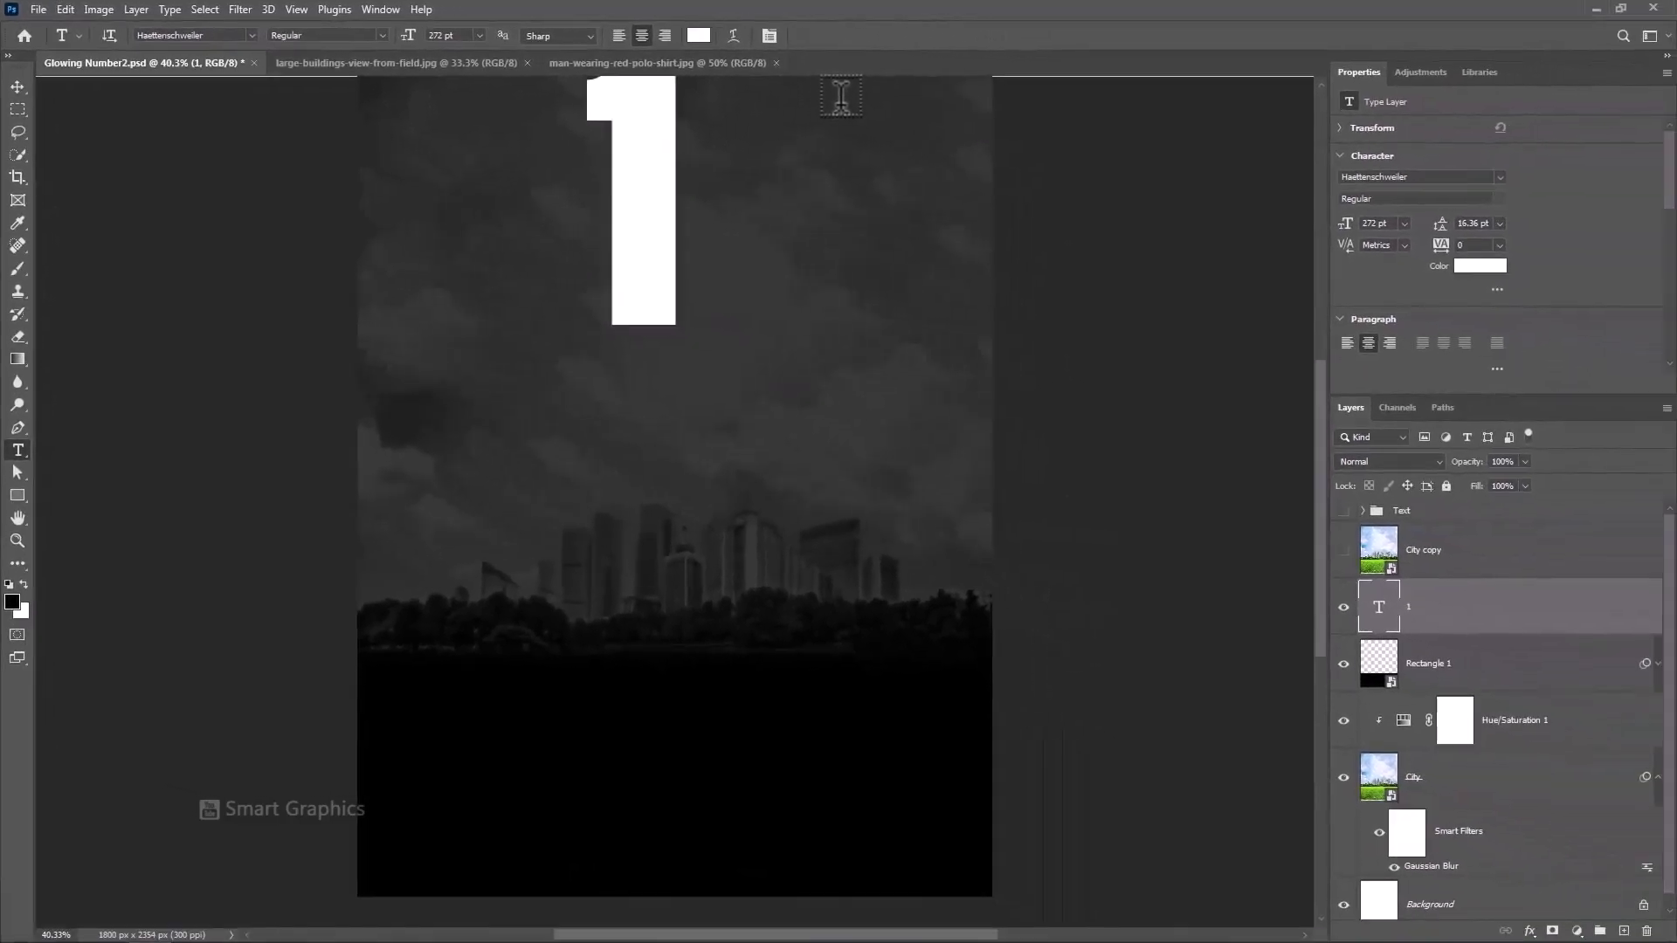
pyautogui.click(17, 86)
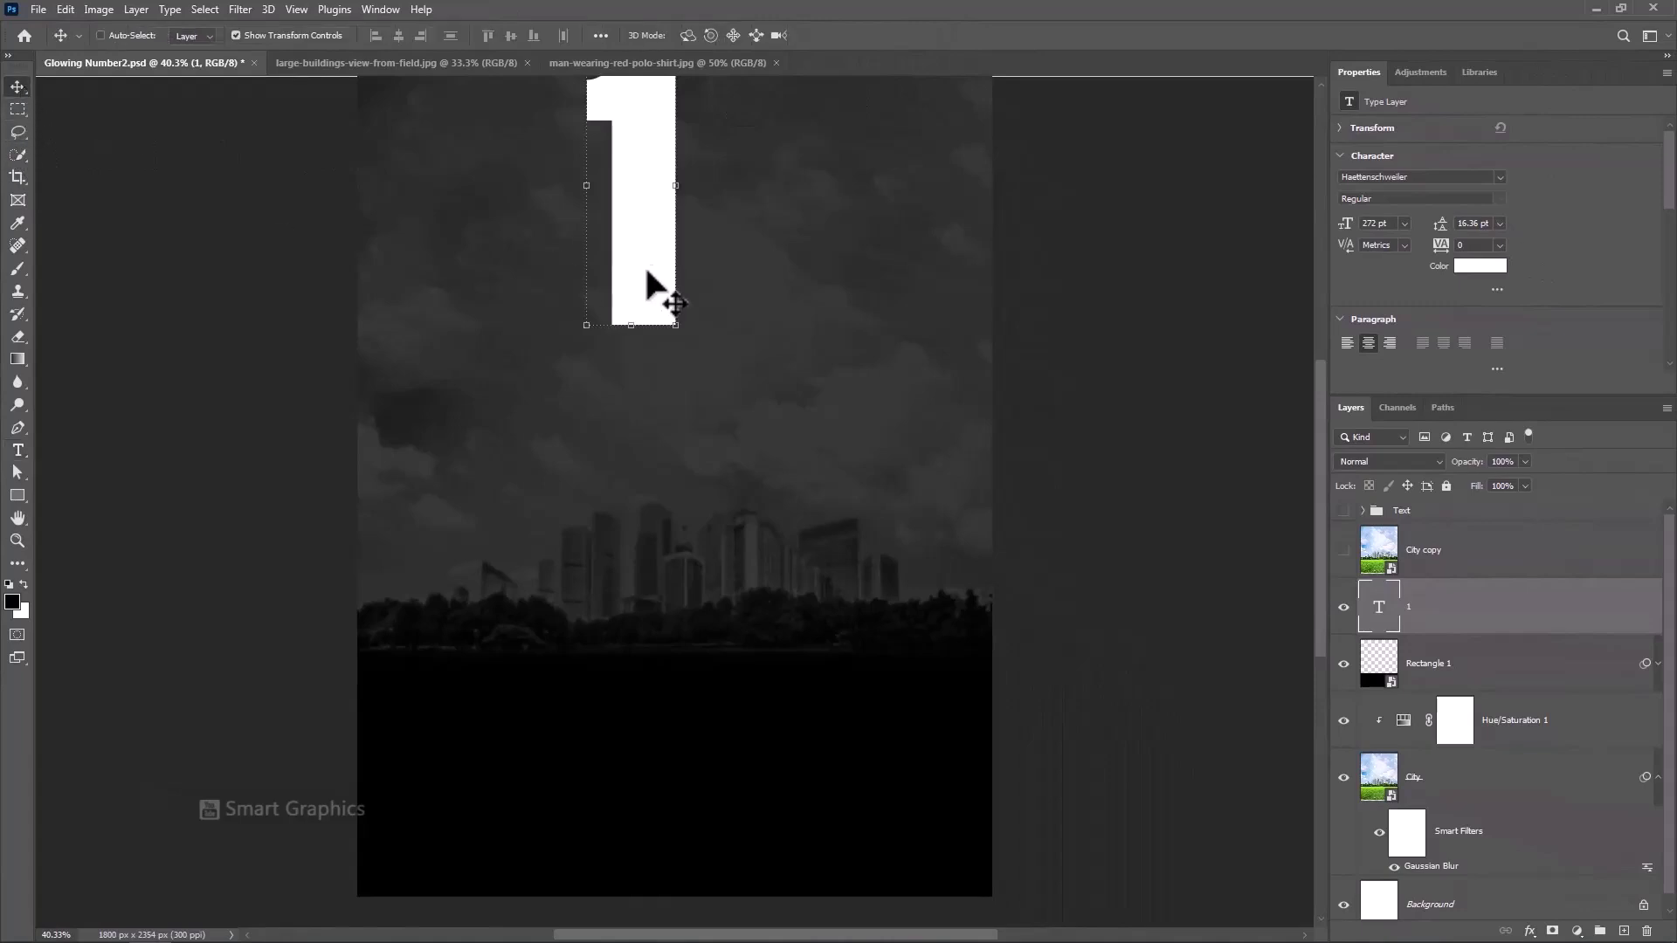
pyautogui.moveTo(654, 255); pyautogui.dragTo(694, 580)
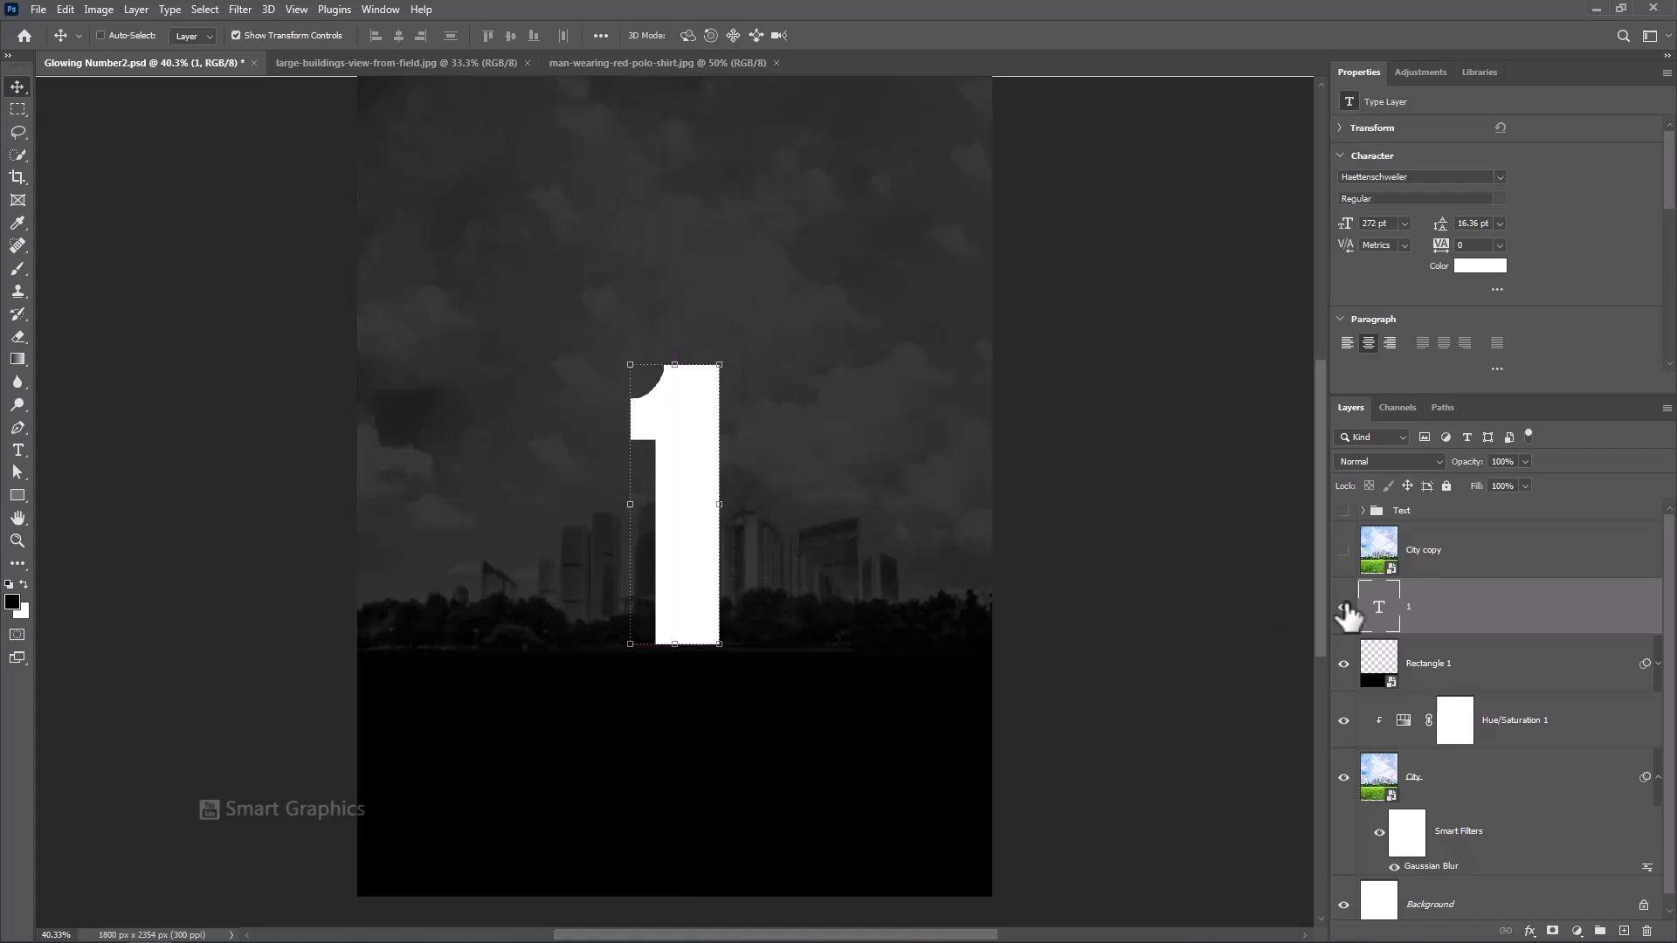
# Set the font size of the number 1 to 478 pt.
pyautogui.doubleClick(1378, 607)
pyautogui.click(436, 36)
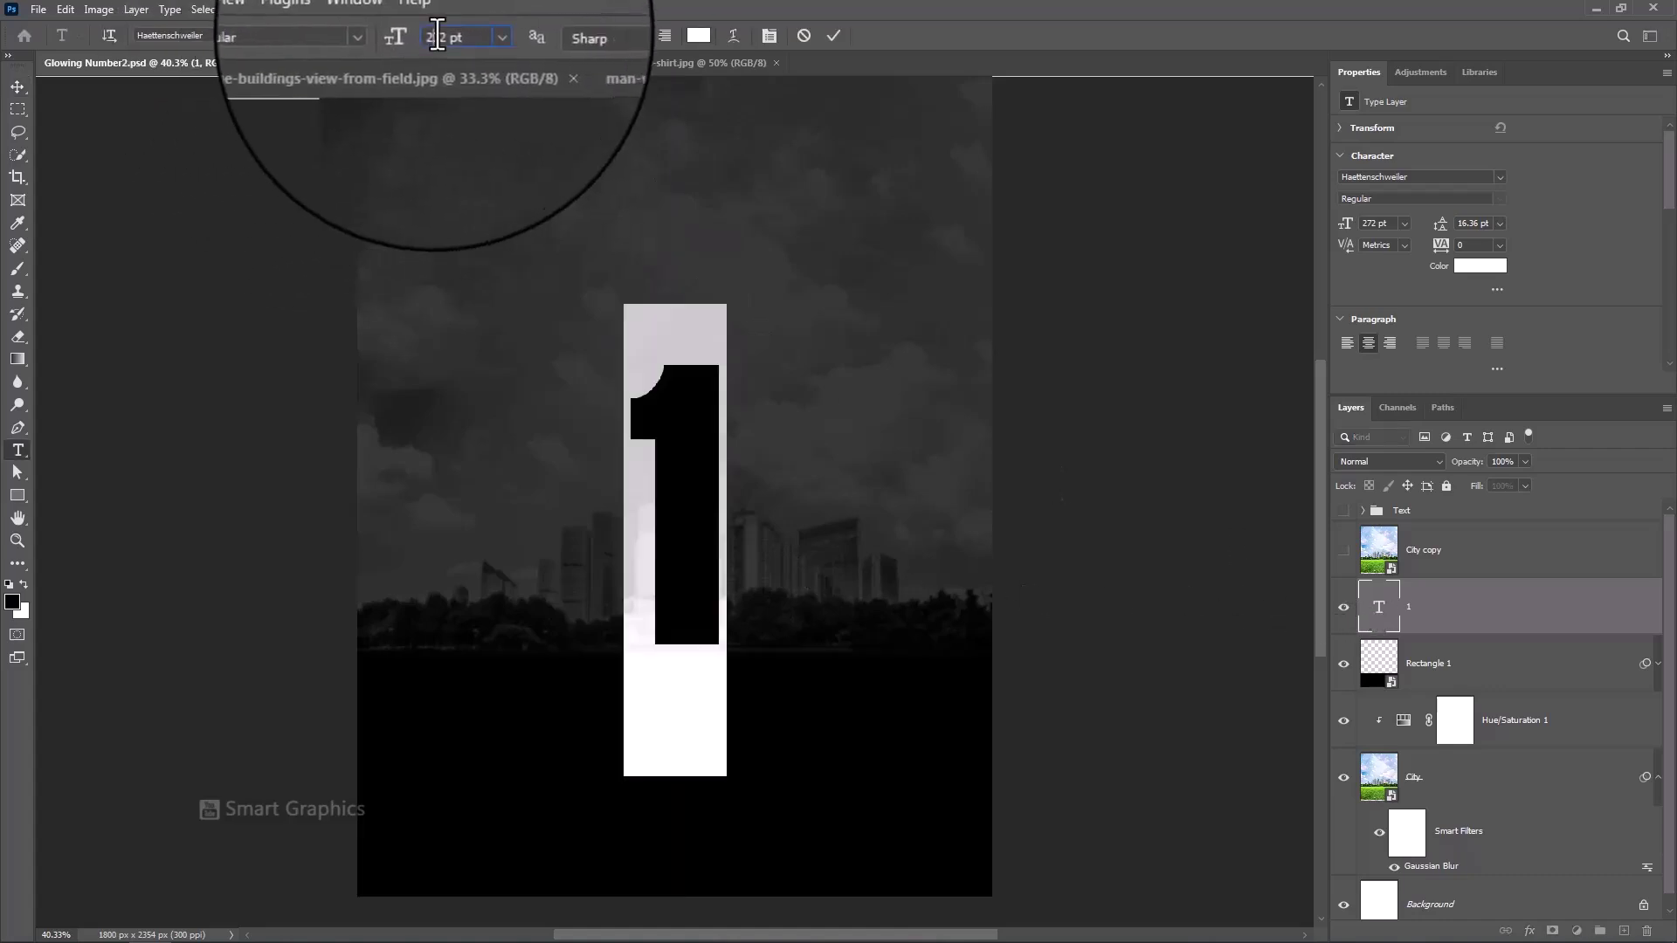
pyautogui.write('478')
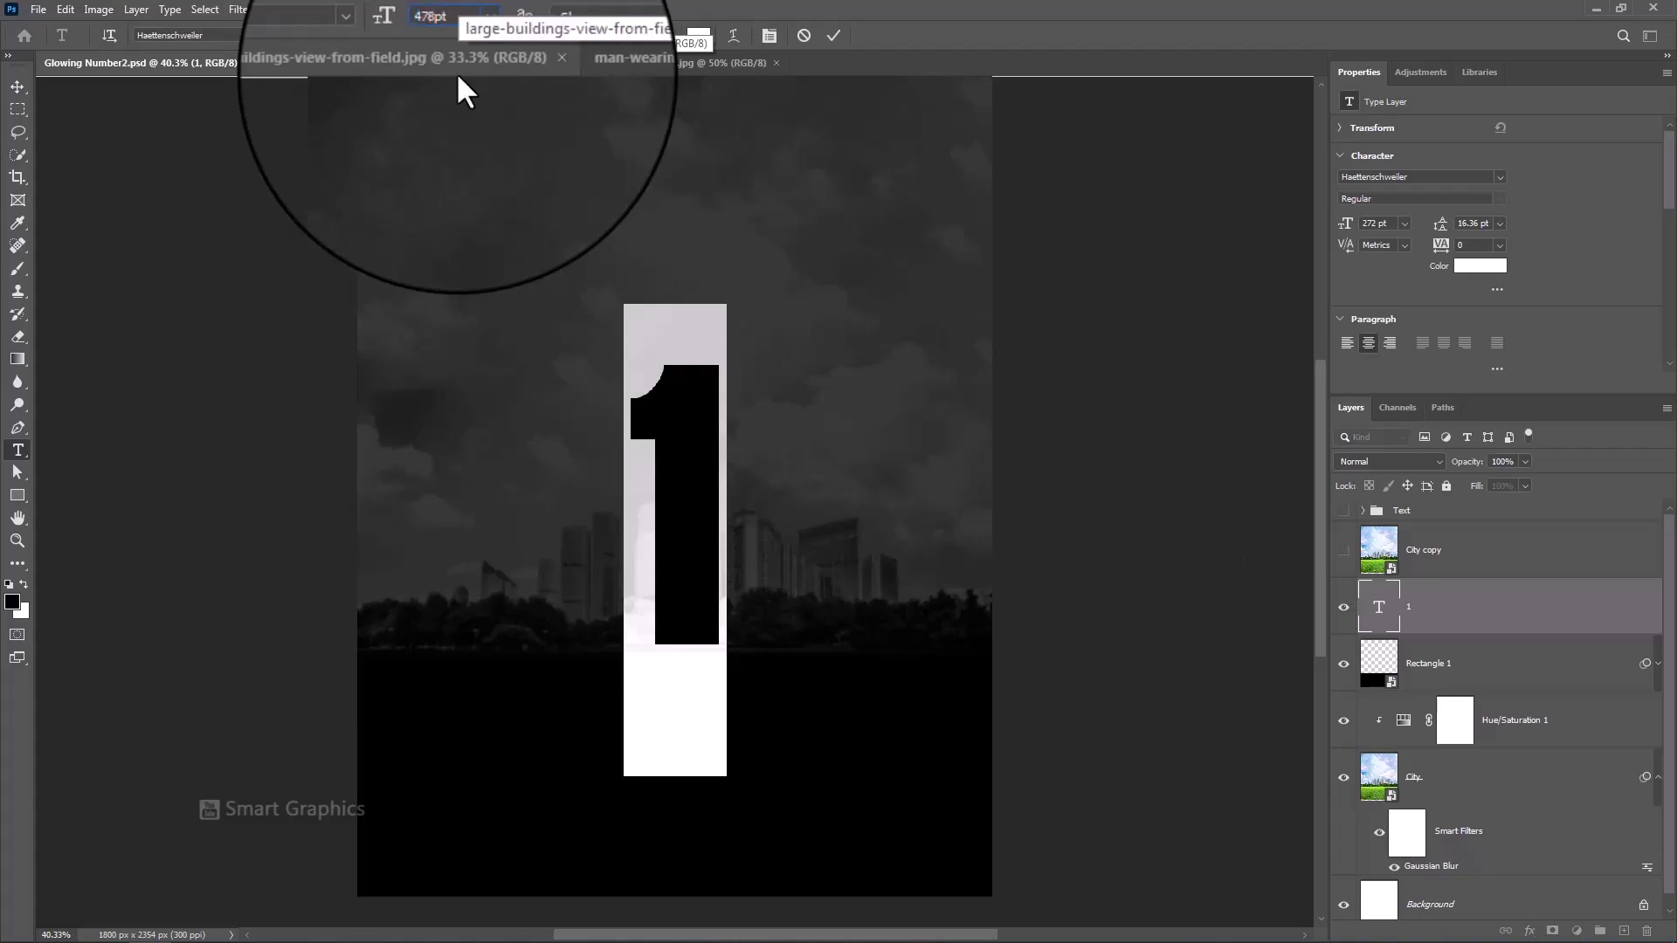
pyautogui.press('Return')
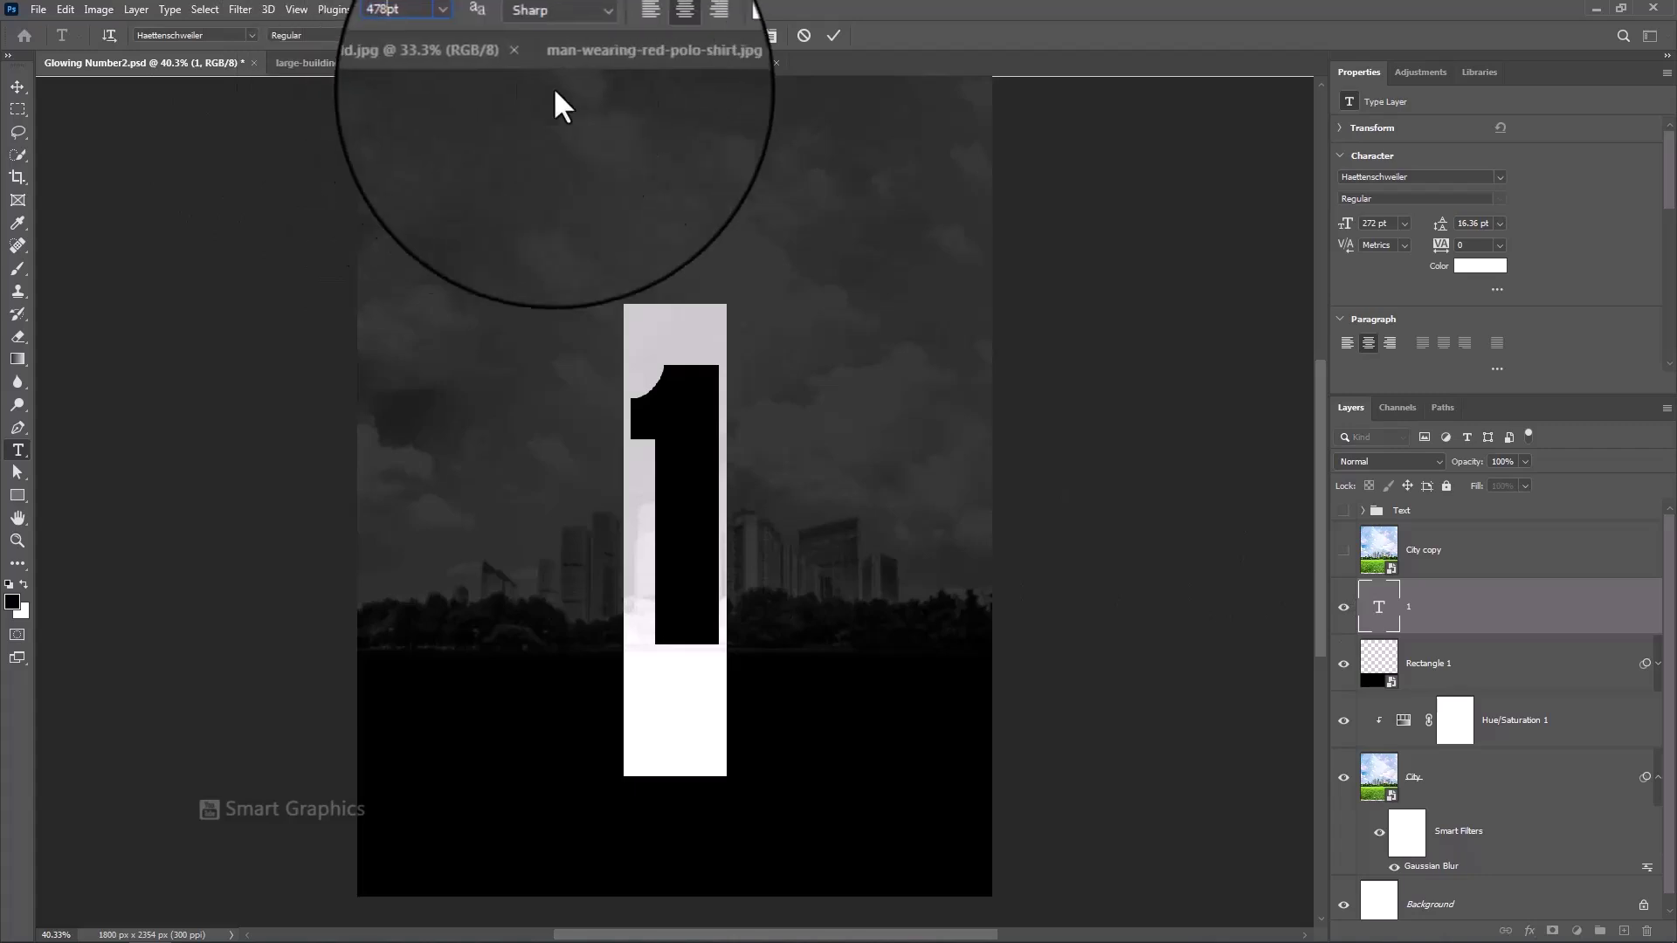
pyautogui.click(832, 37)
# Move the number 1 slightly left and nudge it down until its base meets the upper edge of the black ground.
pyautogui.press('v')
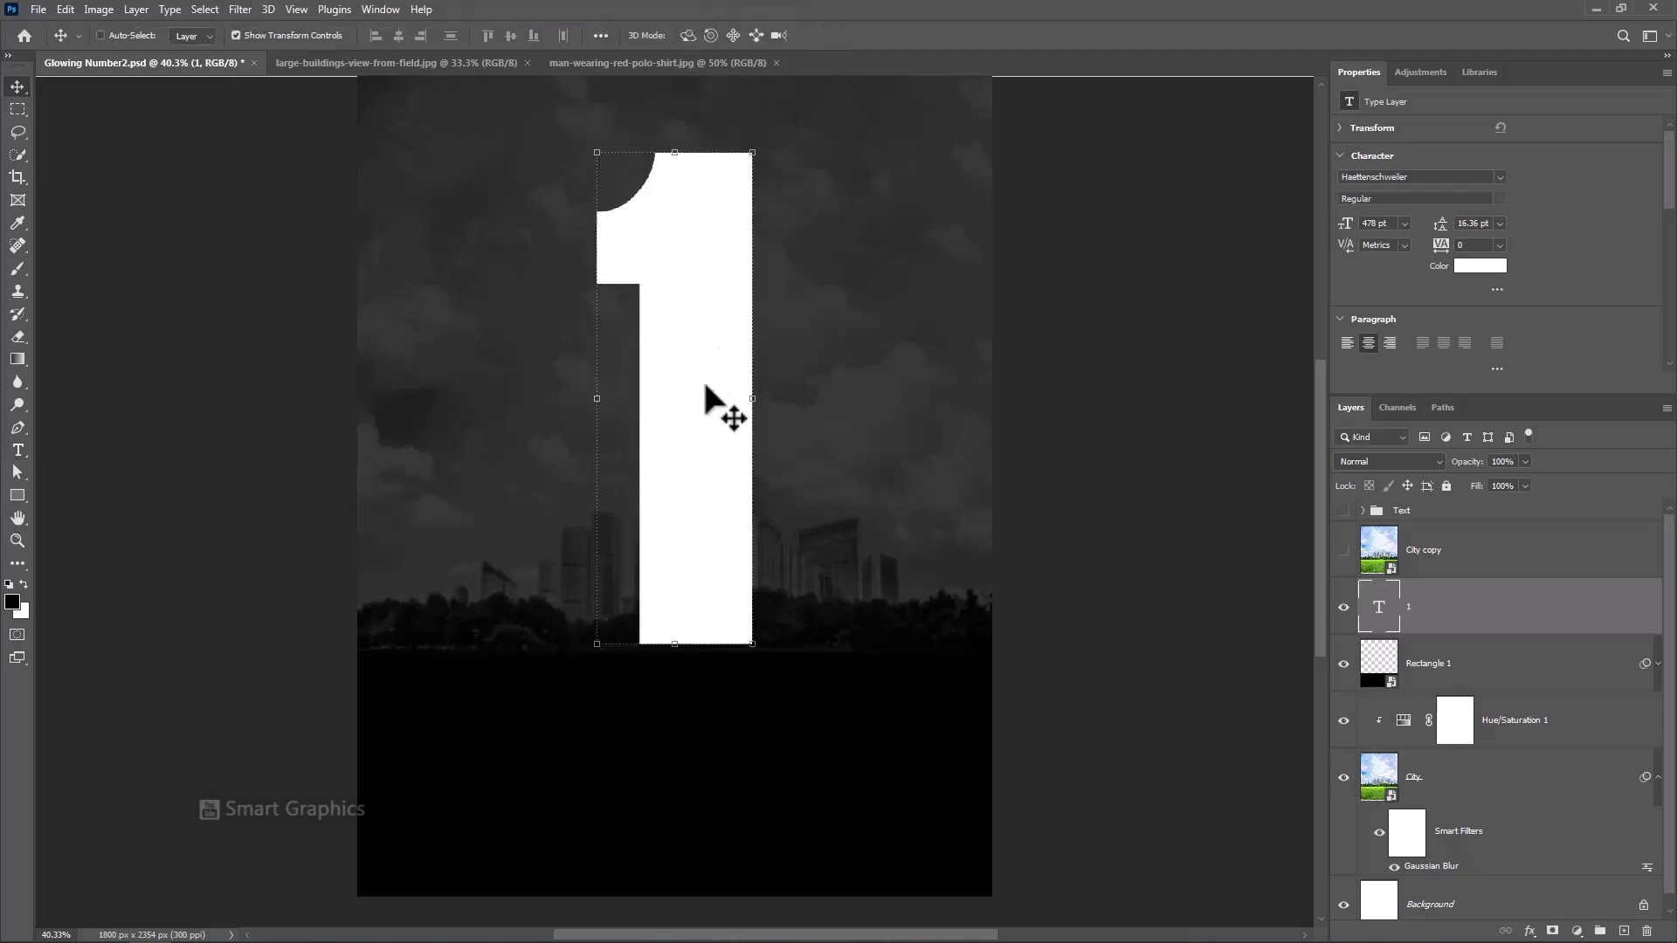
pyautogui.moveTo(705, 394); pyautogui.dragTo(690, 402)
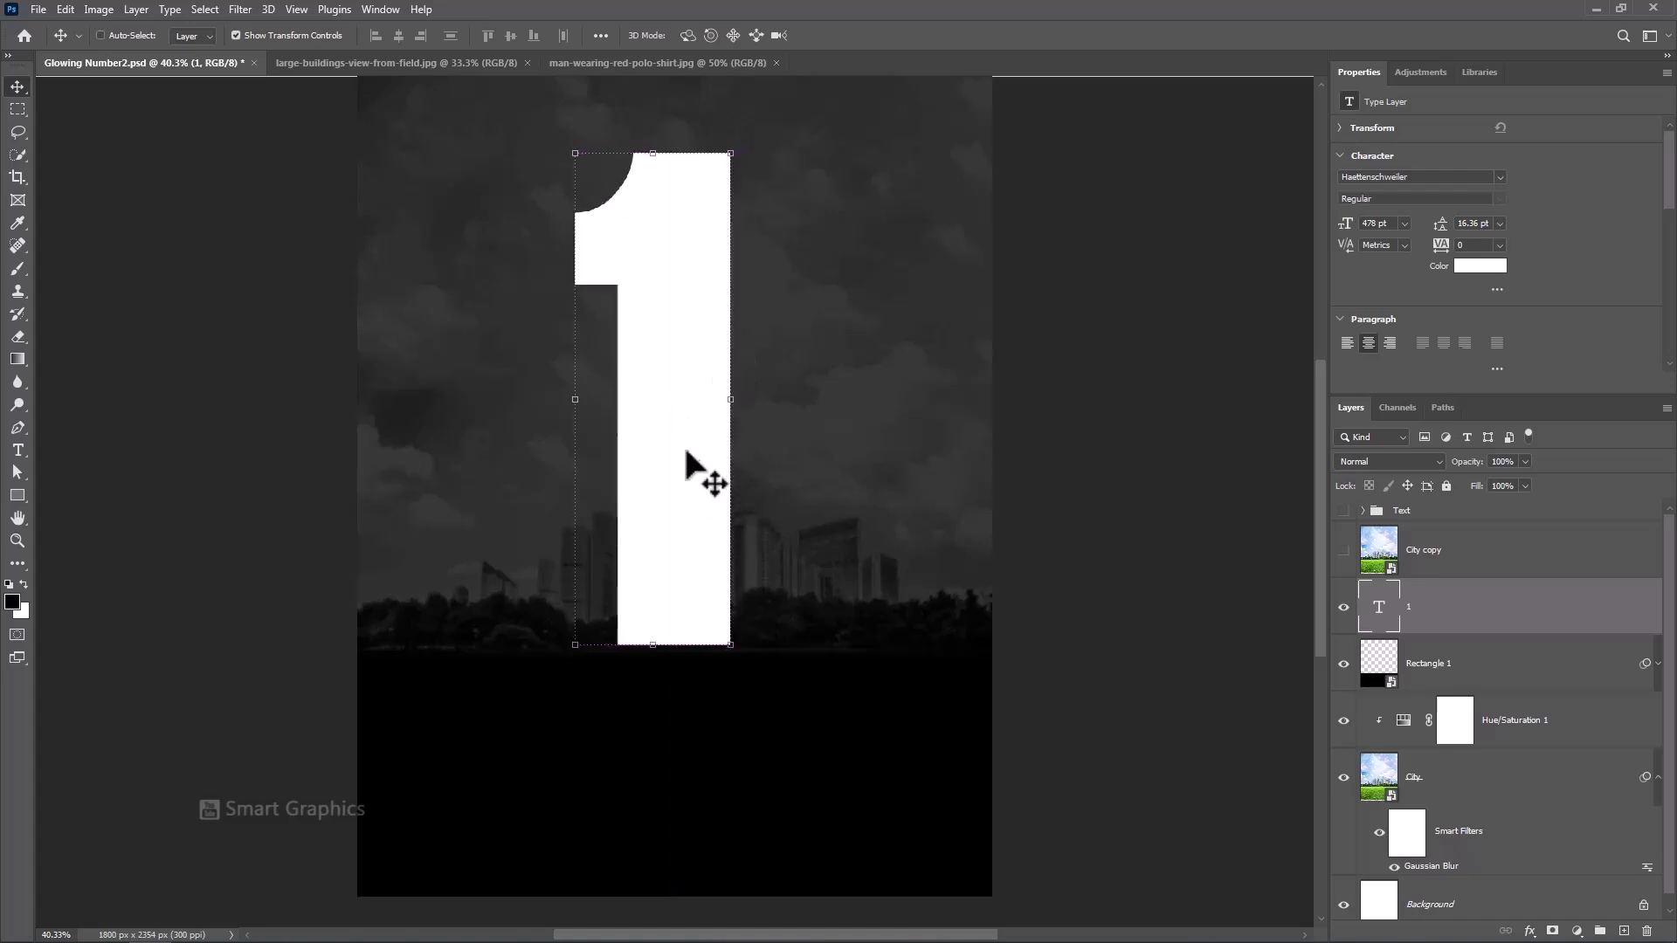
pyautogui.press('Down')
pyautogui.press('Down')
pyautogui.press('Down')
pyautogui.press('Down')
pyautogui.press('Down')
pyautogui.press('Down')
pyautogui.press('Down')
pyautogui.press('Down')
pyautogui.press('Down')
pyautogui.press('Down')
pyautogui.press('Down')
pyautogui.press('Down')
pyautogui.press('Down')
pyautogui.press('Down')
pyautogui.press('Down')
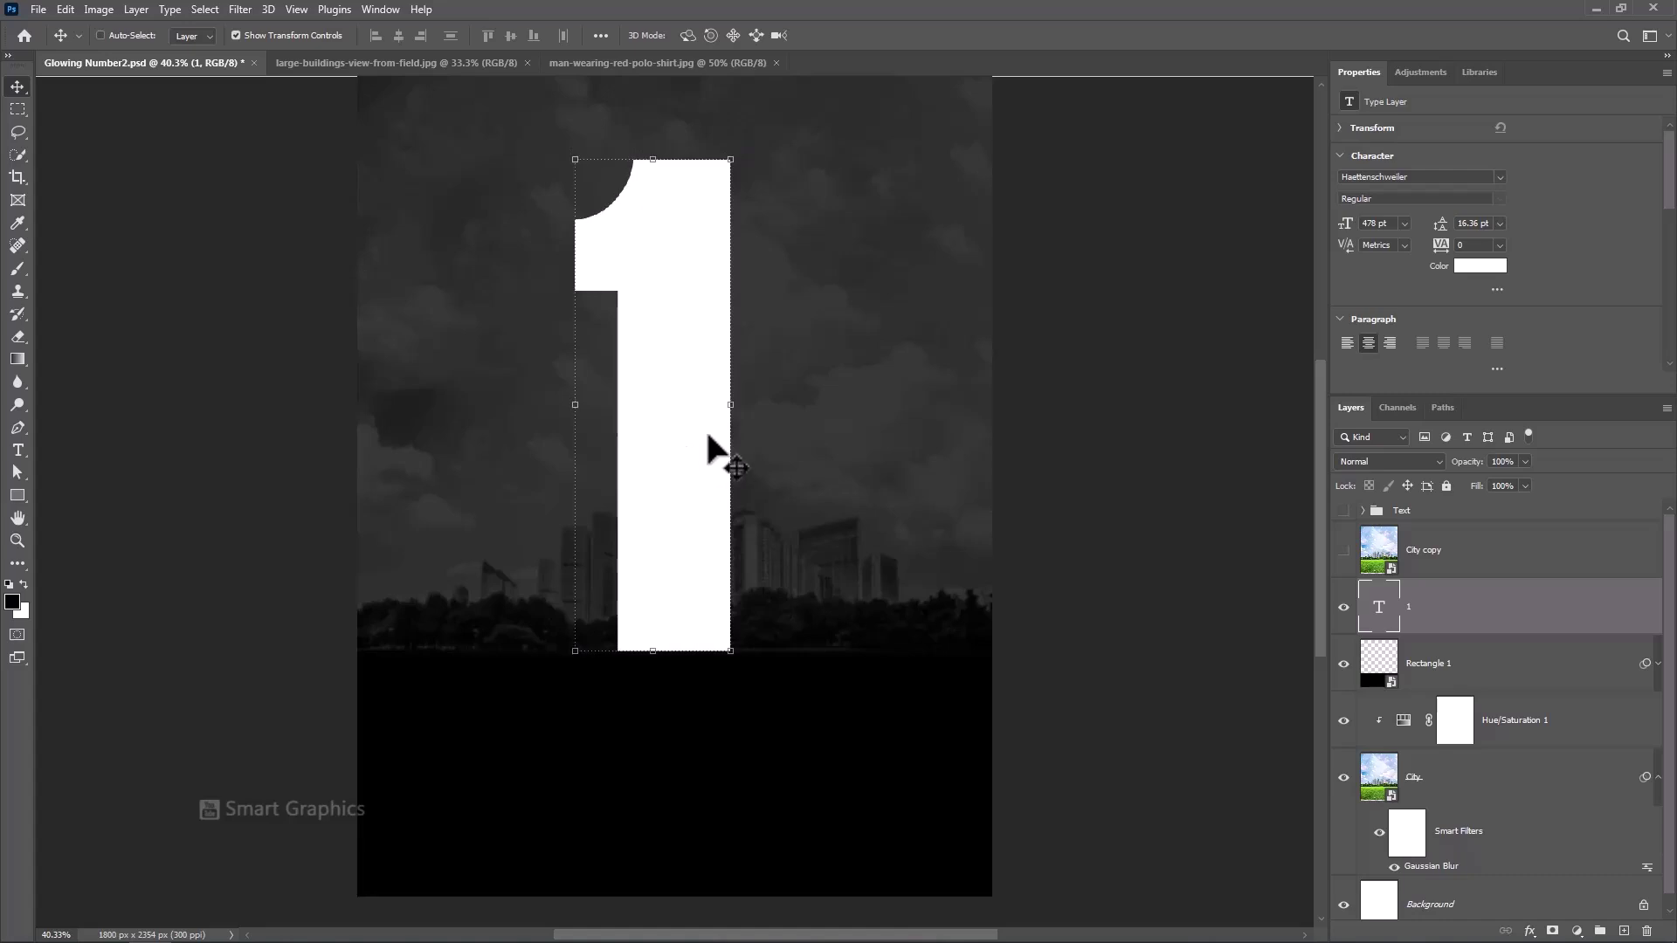
pyautogui.scroll(-1, 721, 432)
pyautogui.moveTo(722, 423); pyautogui.dragTo(725, 454)
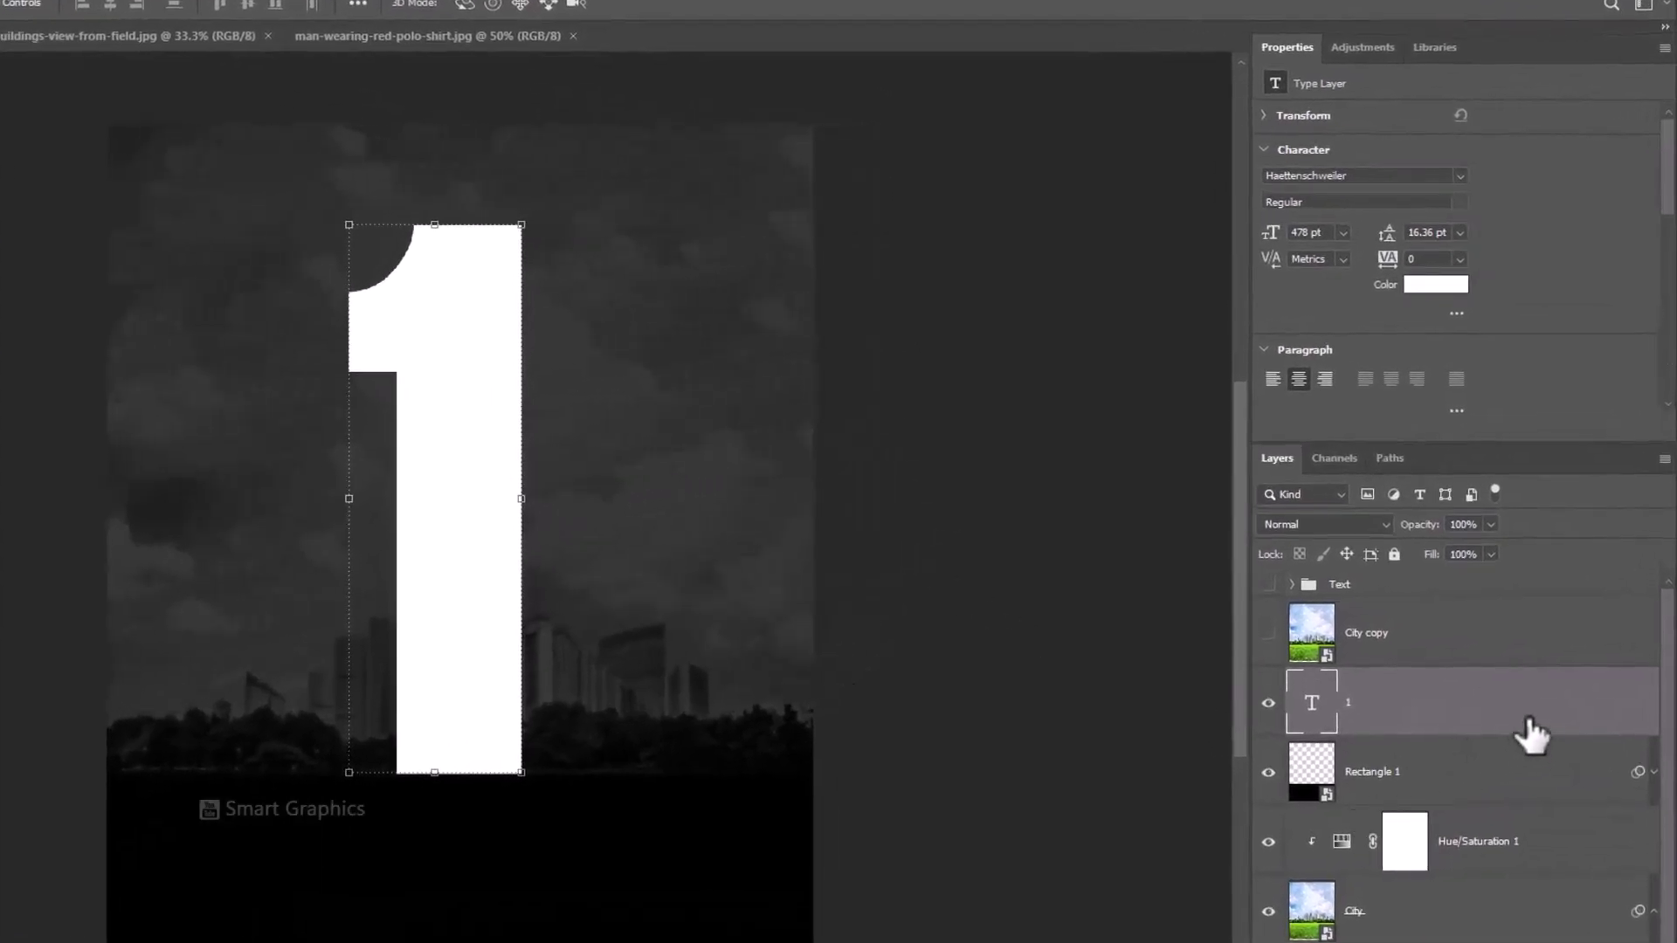
# Add an Outer Glow to the number 1 layer with Screen blending, 63% opacity and a size of 43 px.
pyautogui.rightClick(1530, 720)
pyautogui.click(1336, 128)
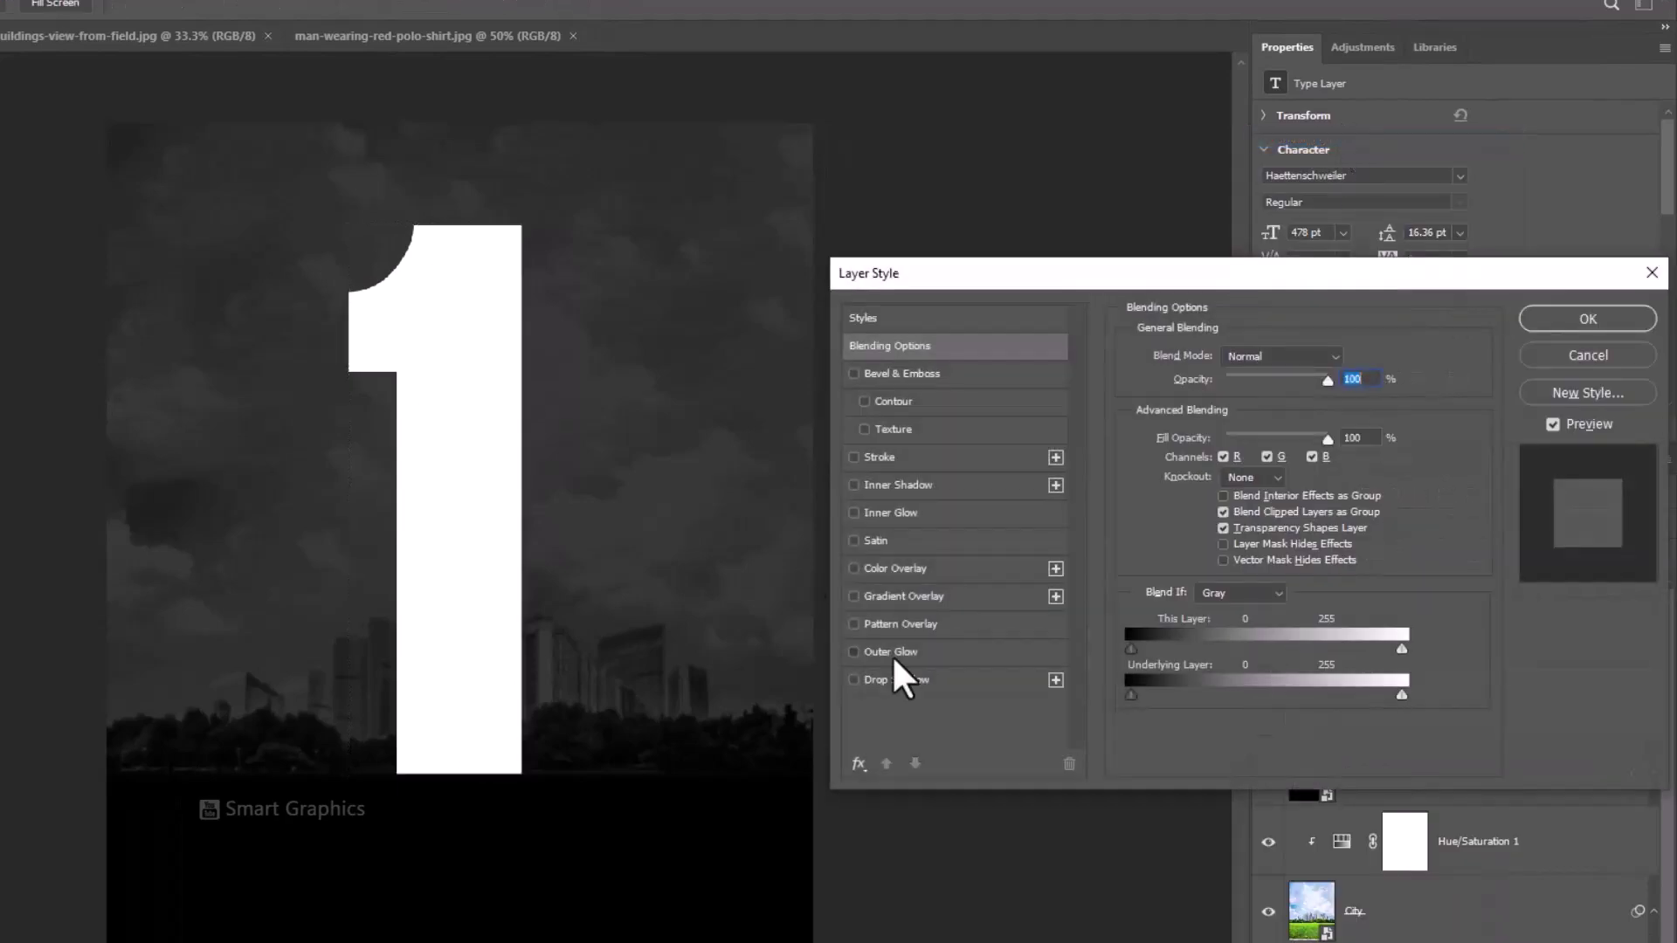
pyautogui.click(902, 652)
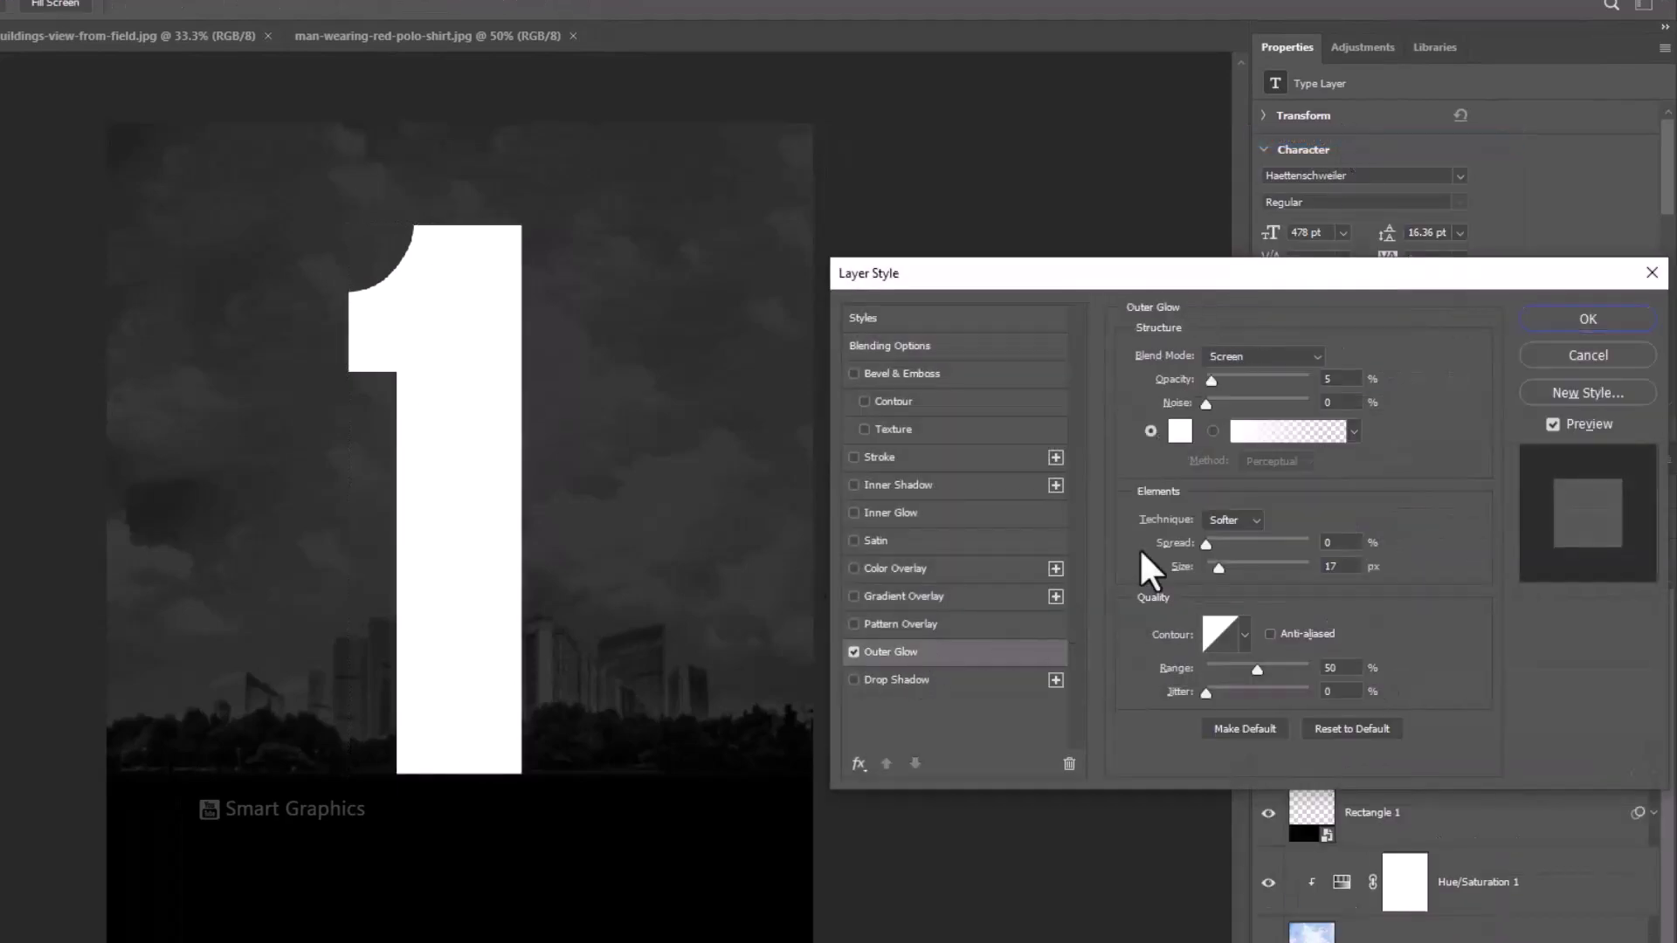
pyautogui.click(1285, 354)
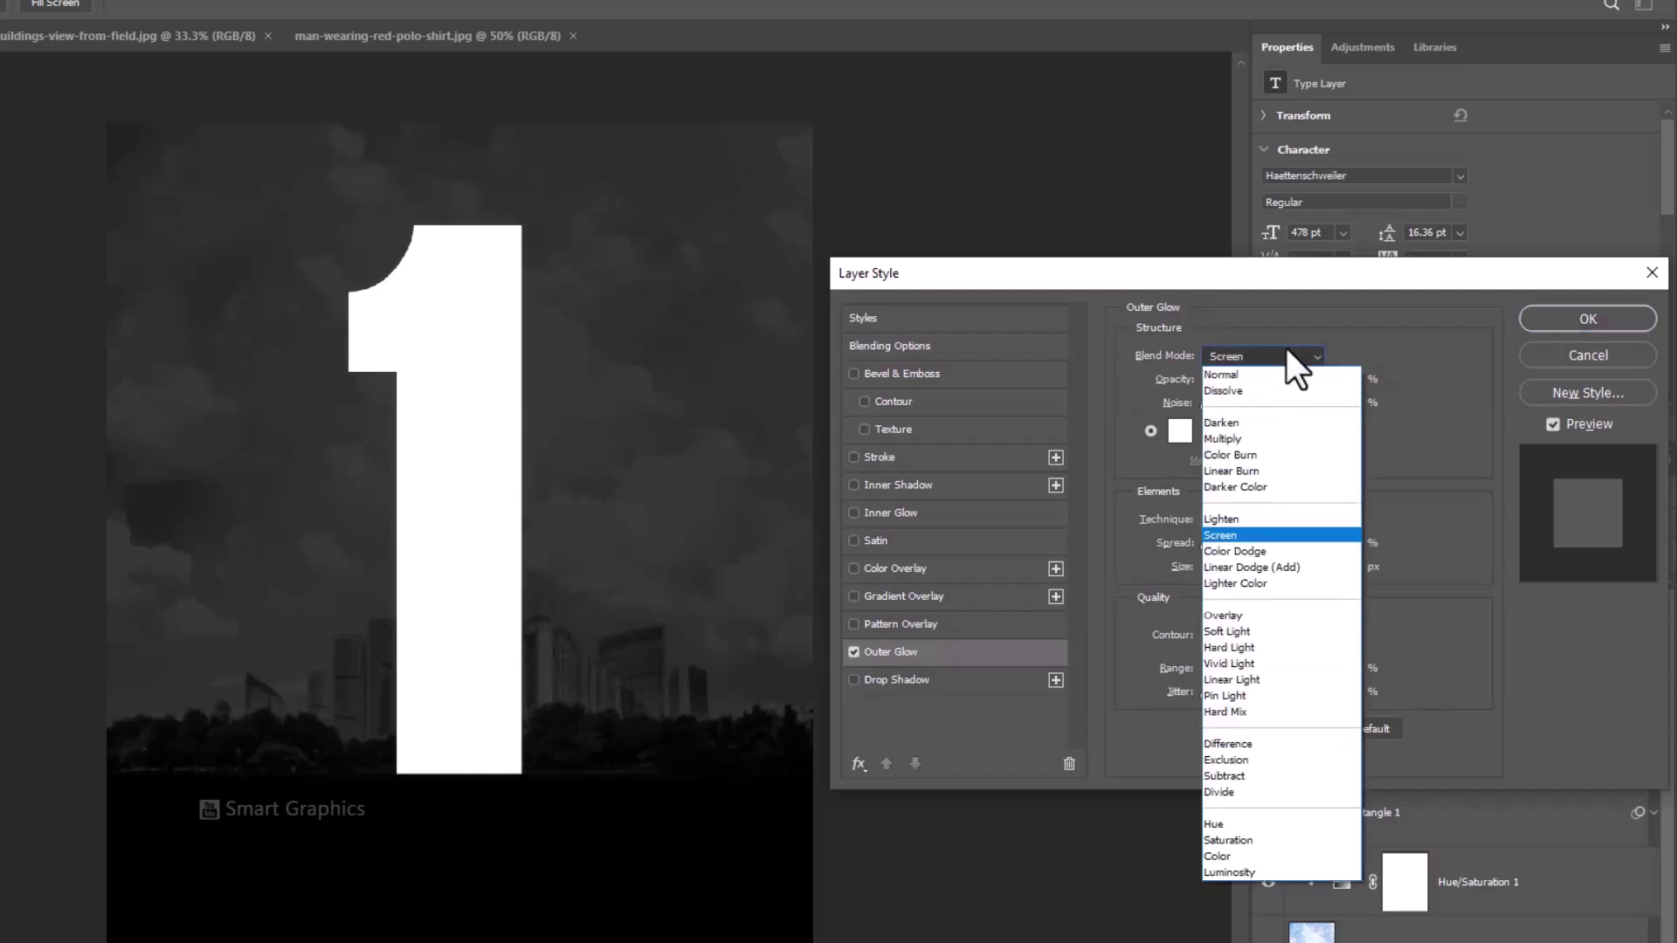
pyautogui.click(1237, 531)
pyautogui.click(1345, 380)
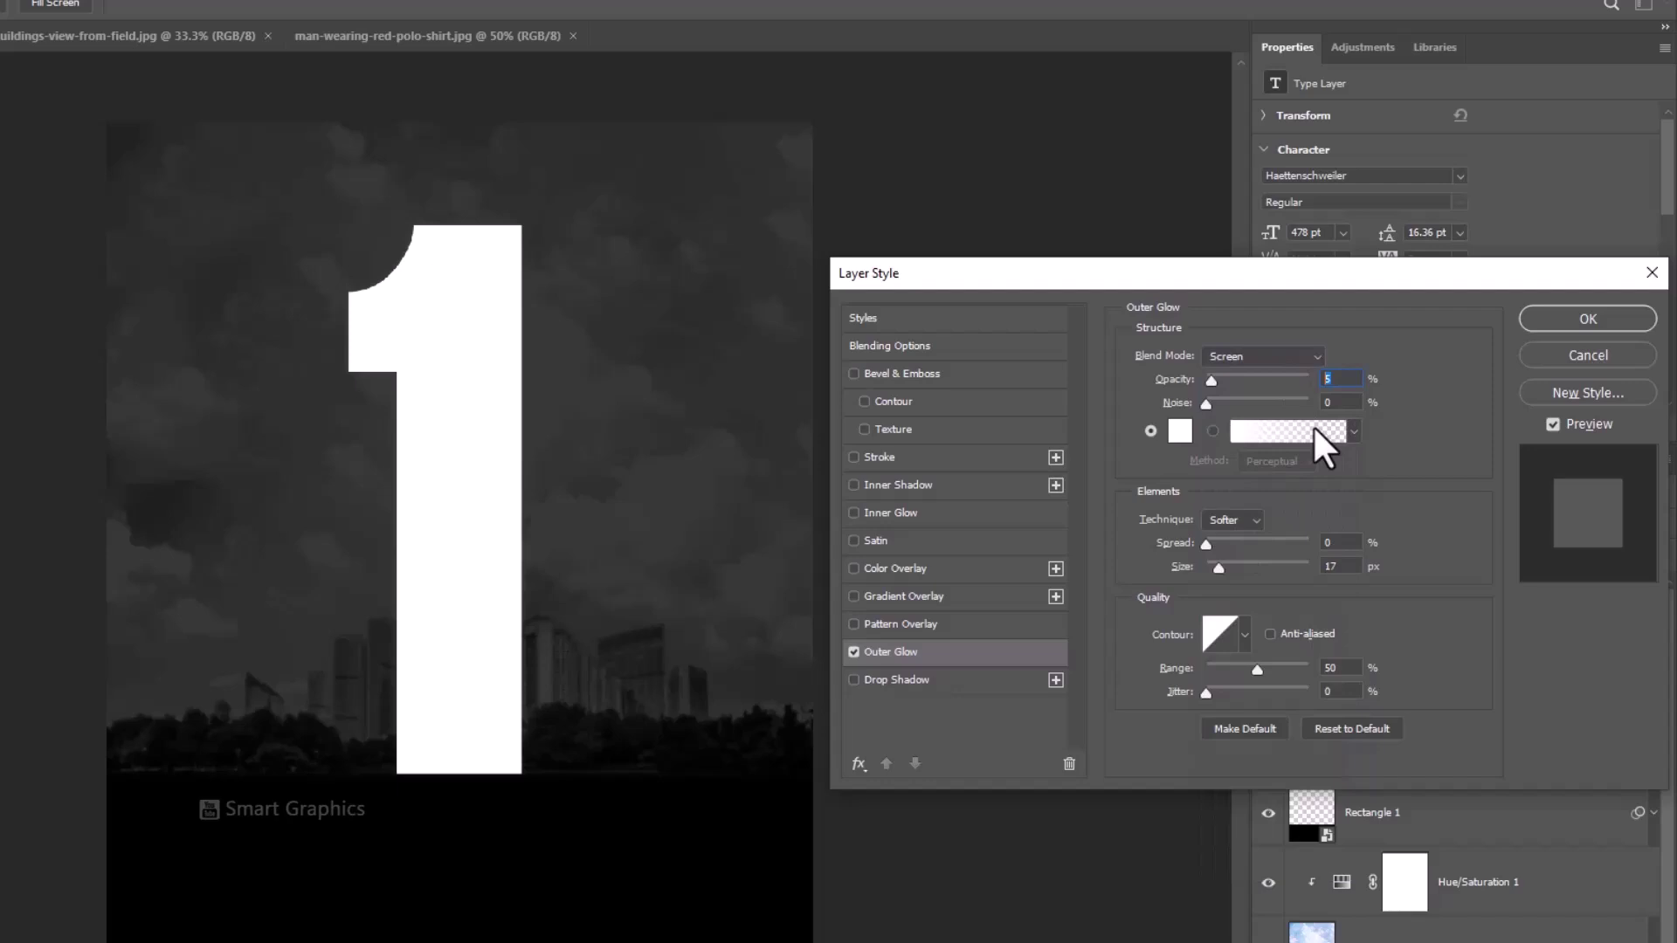
pyautogui.write('63')
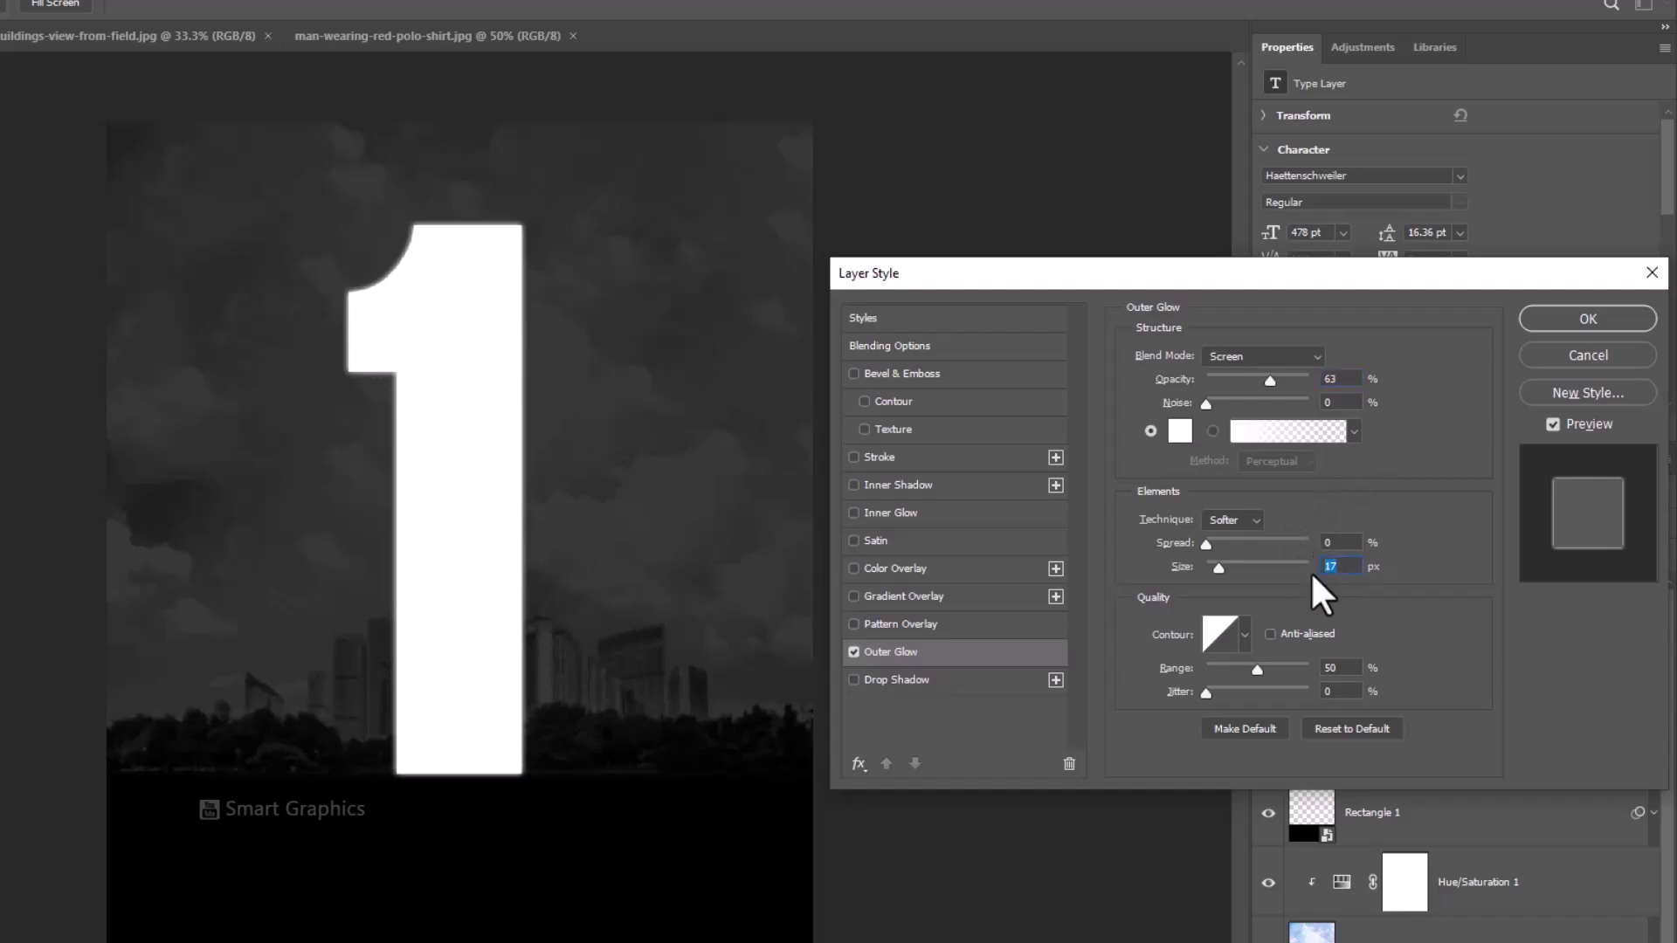
pyautogui.write('43')
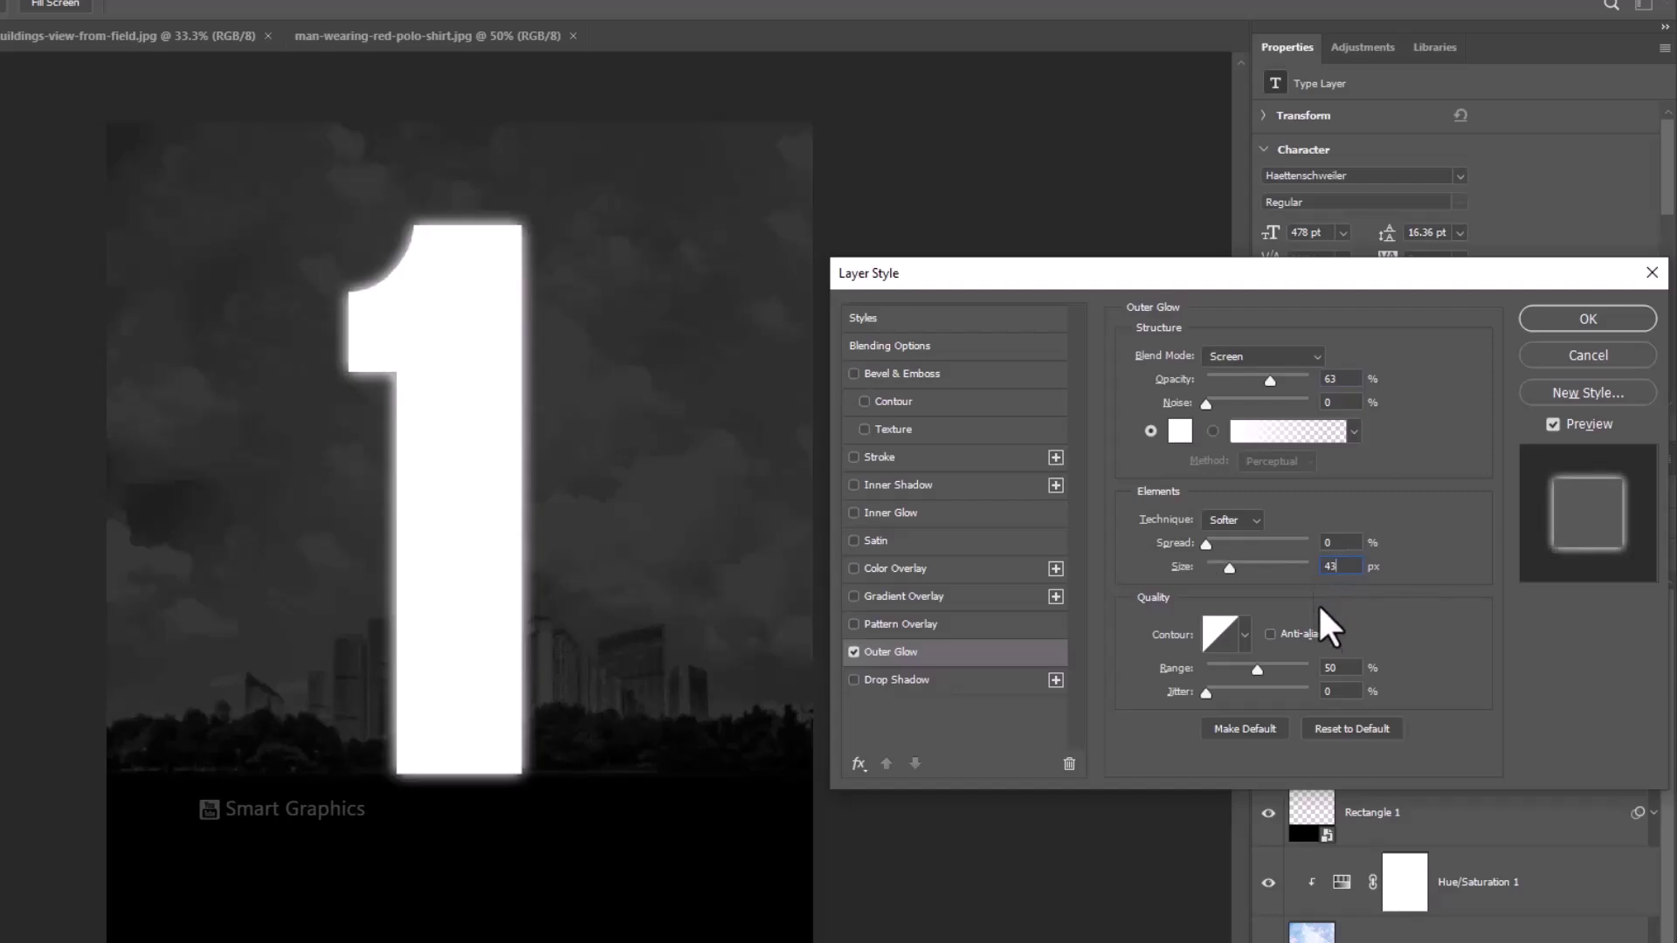
pyautogui.click(1324, 671)
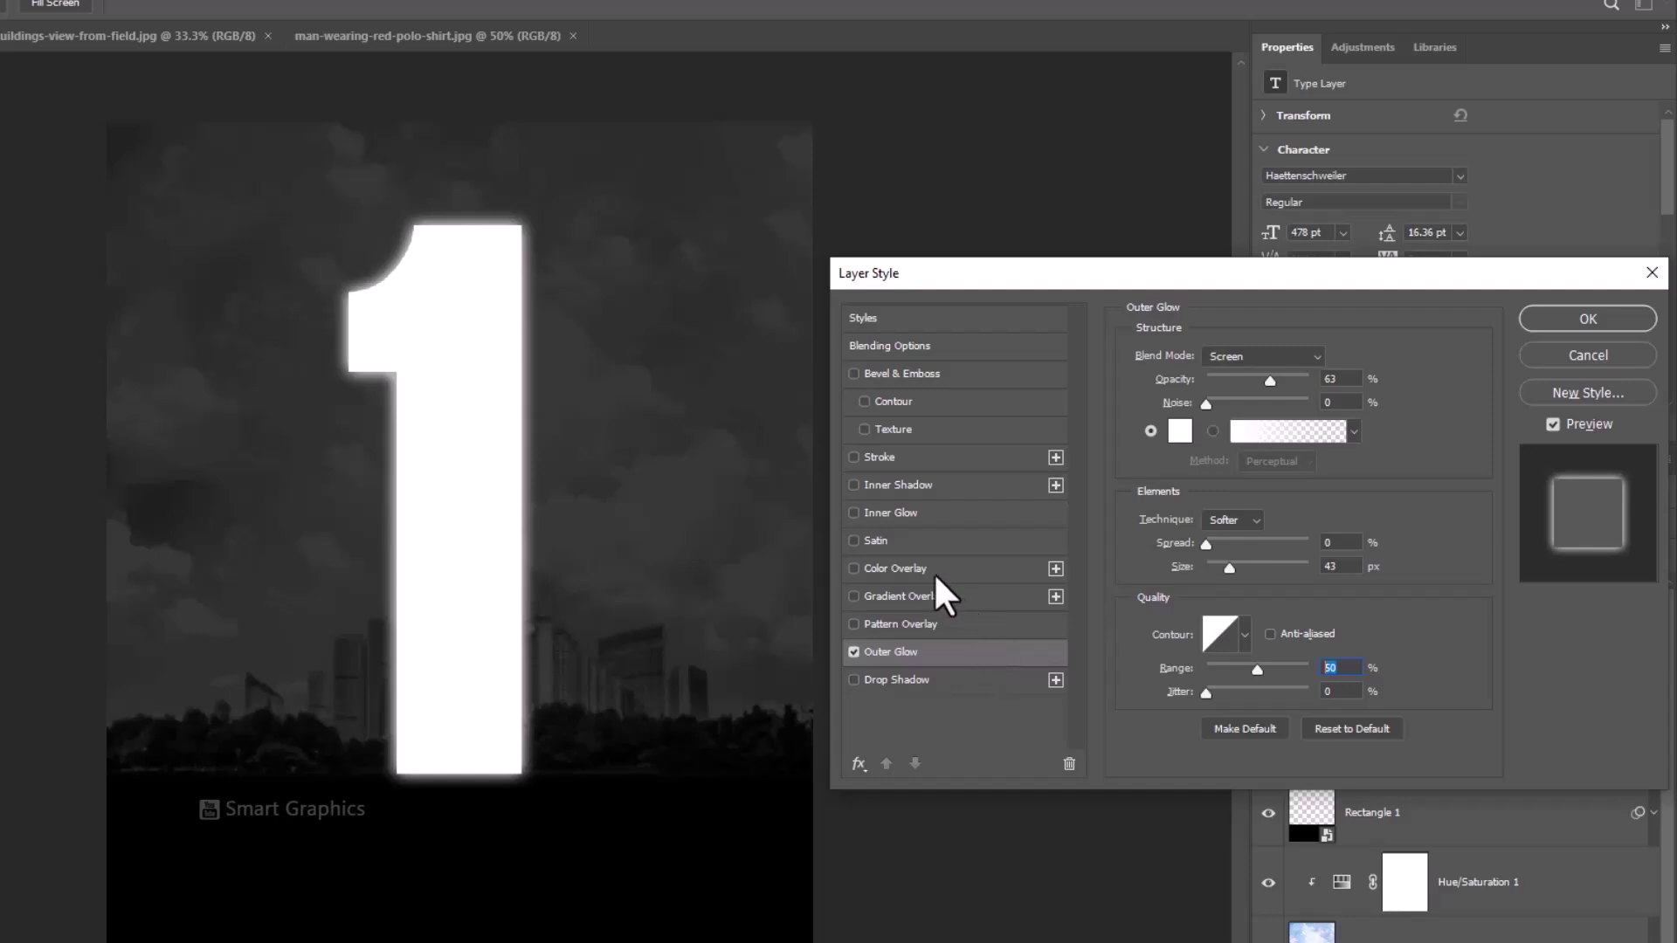
# Add a white (ffffff) Inner Glow to the number 1 with Screen blending, 40% opacity and a size of 250 px.
pyautogui.click(891, 515)
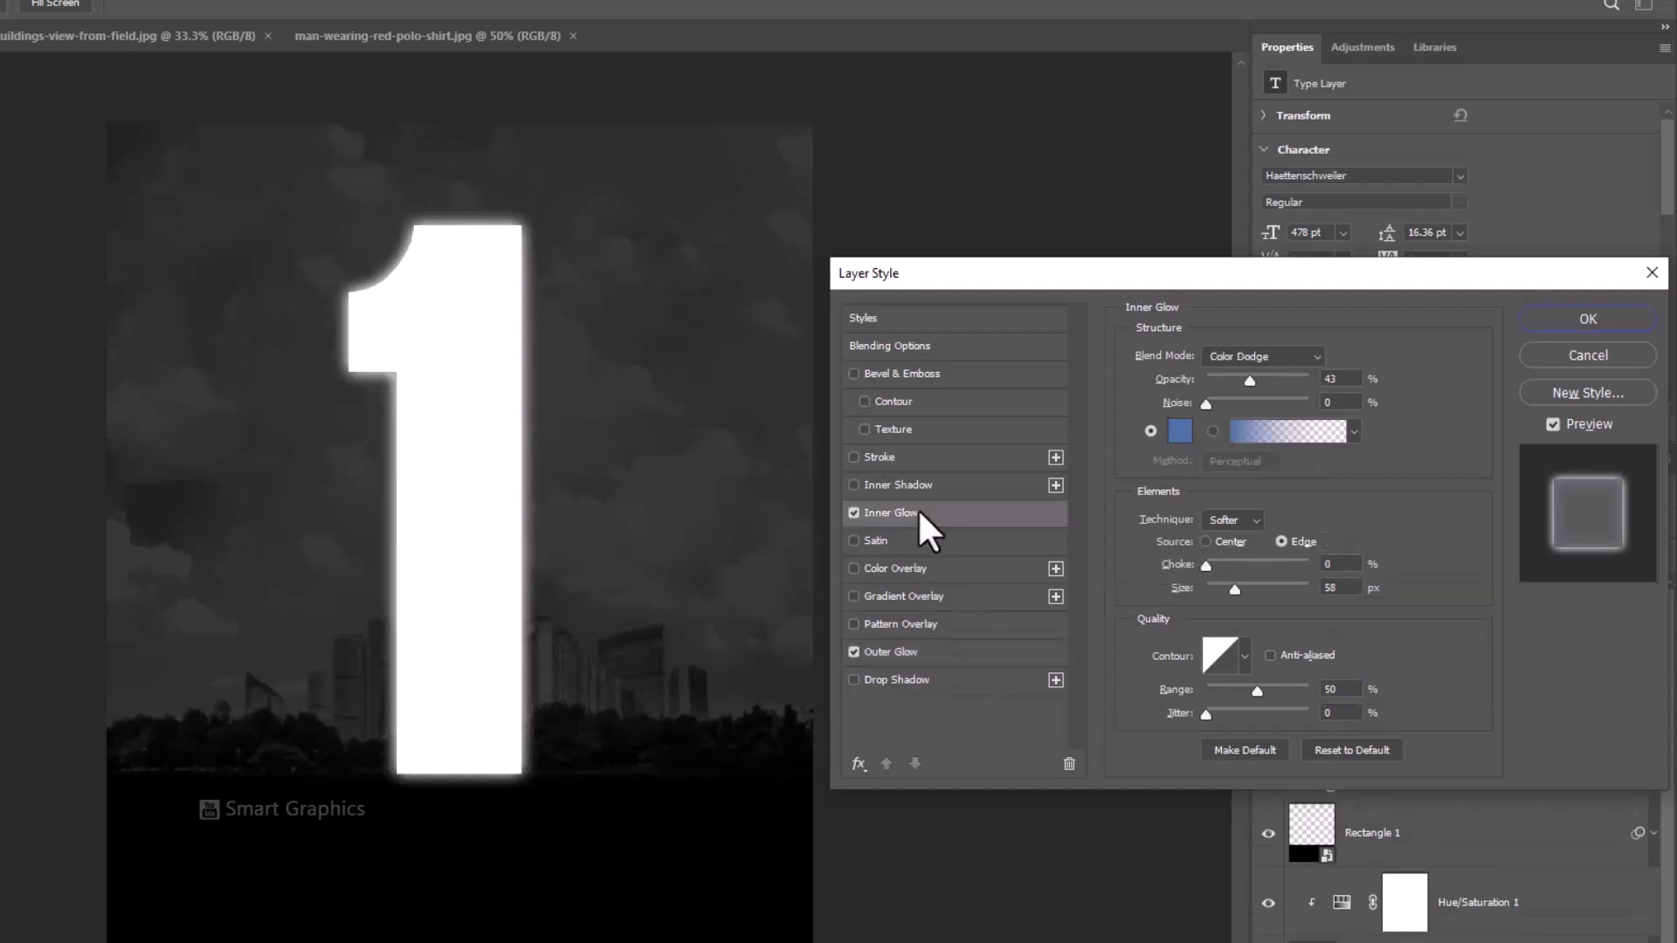
pyautogui.click(1280, 356)
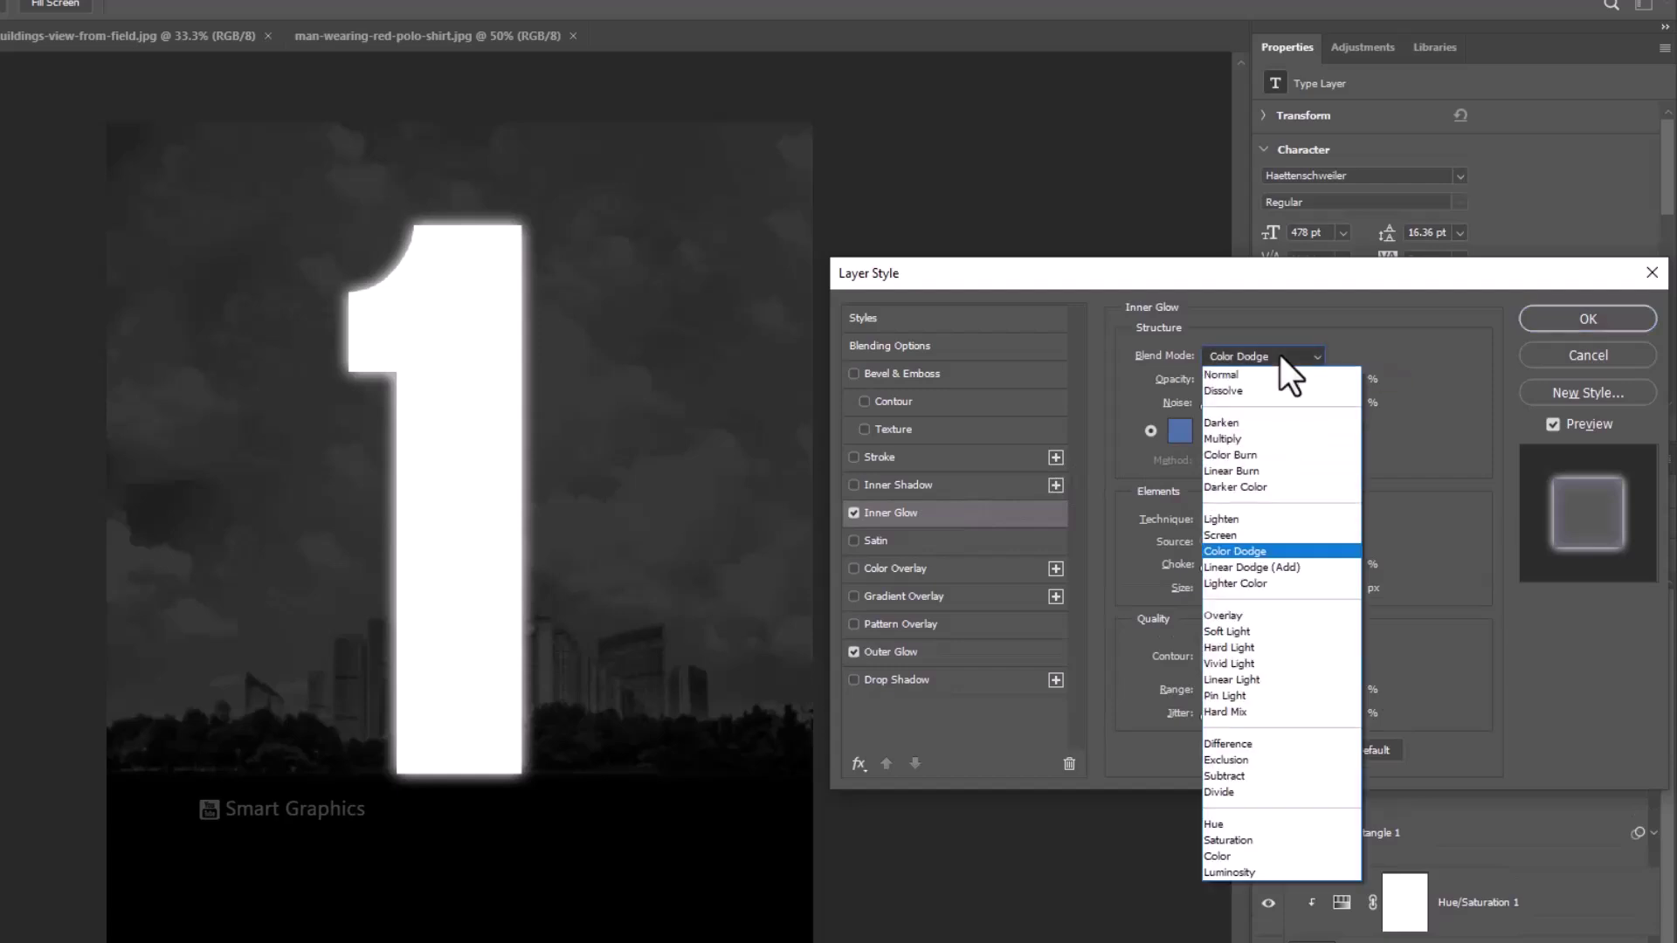
pyautogui.click(1236, 535)
pyautogui.doubleClick(1332, 380)
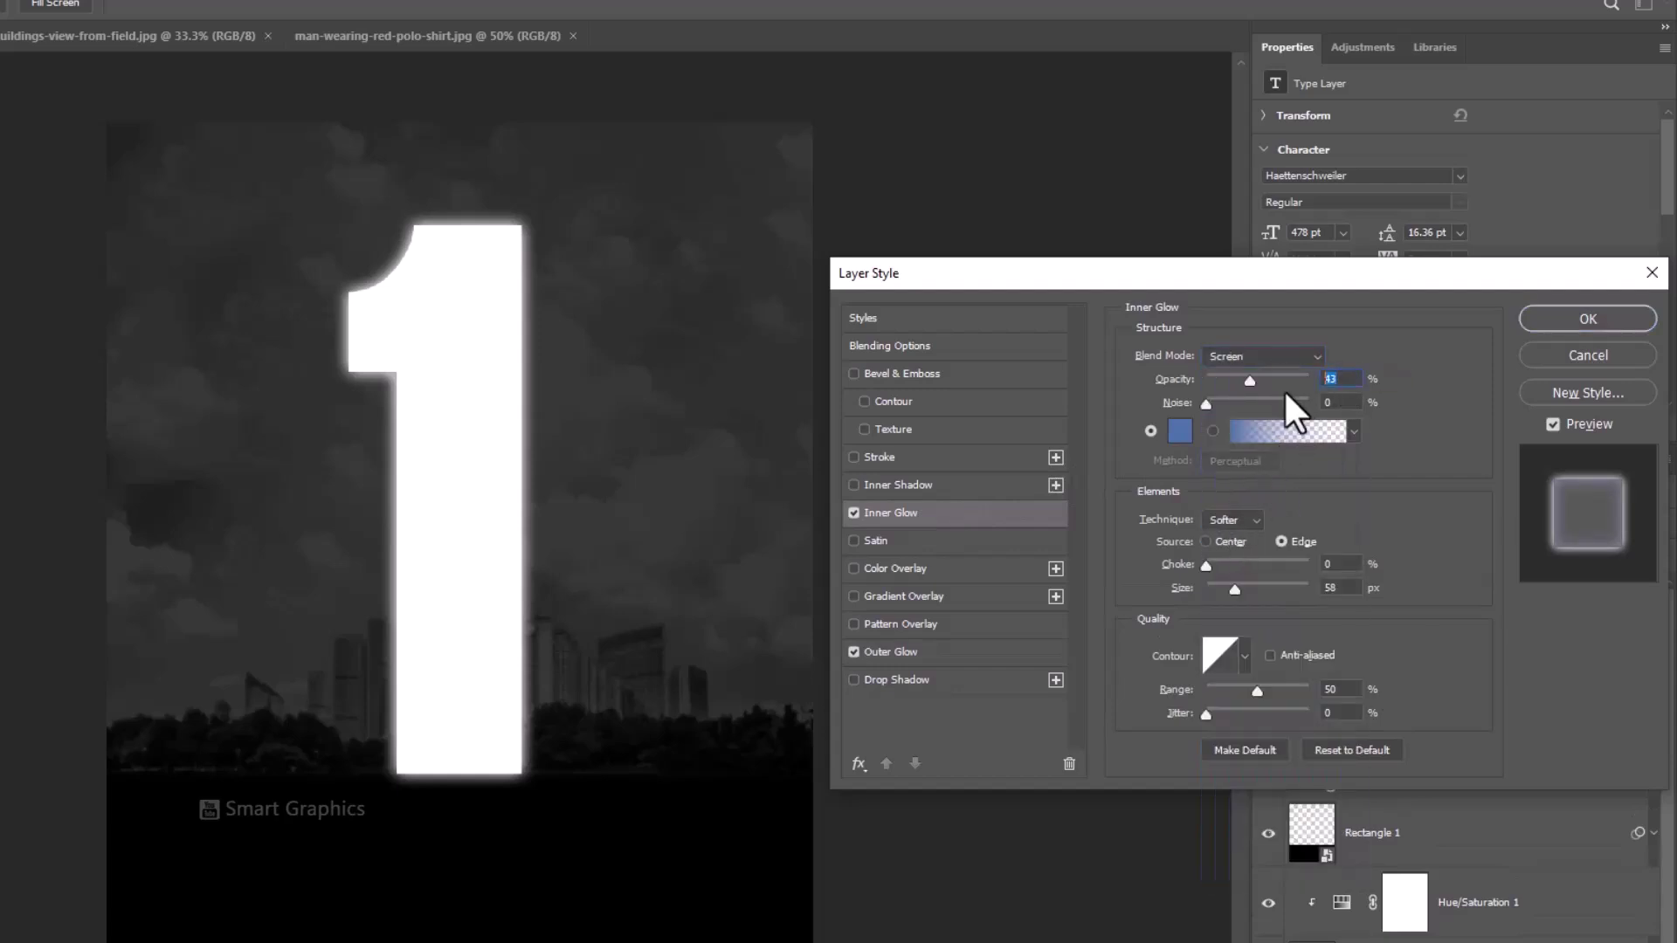
pyautogui.write('40')
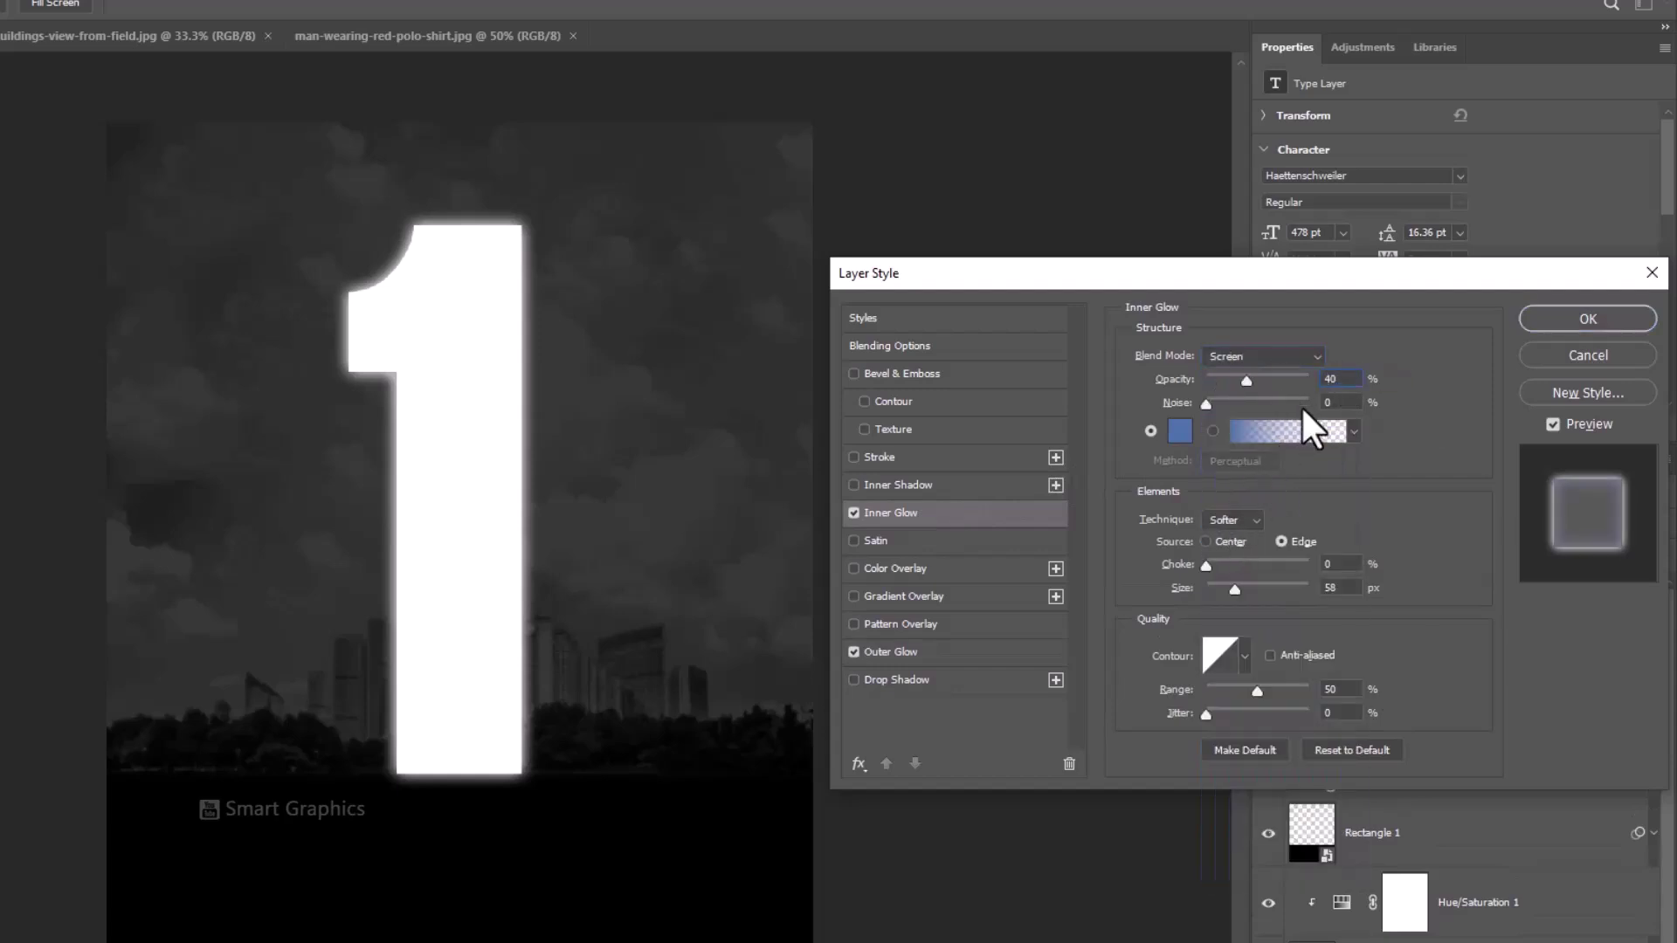
pyautogui.click(1181, 432)
pyautogui.write('ffffff')
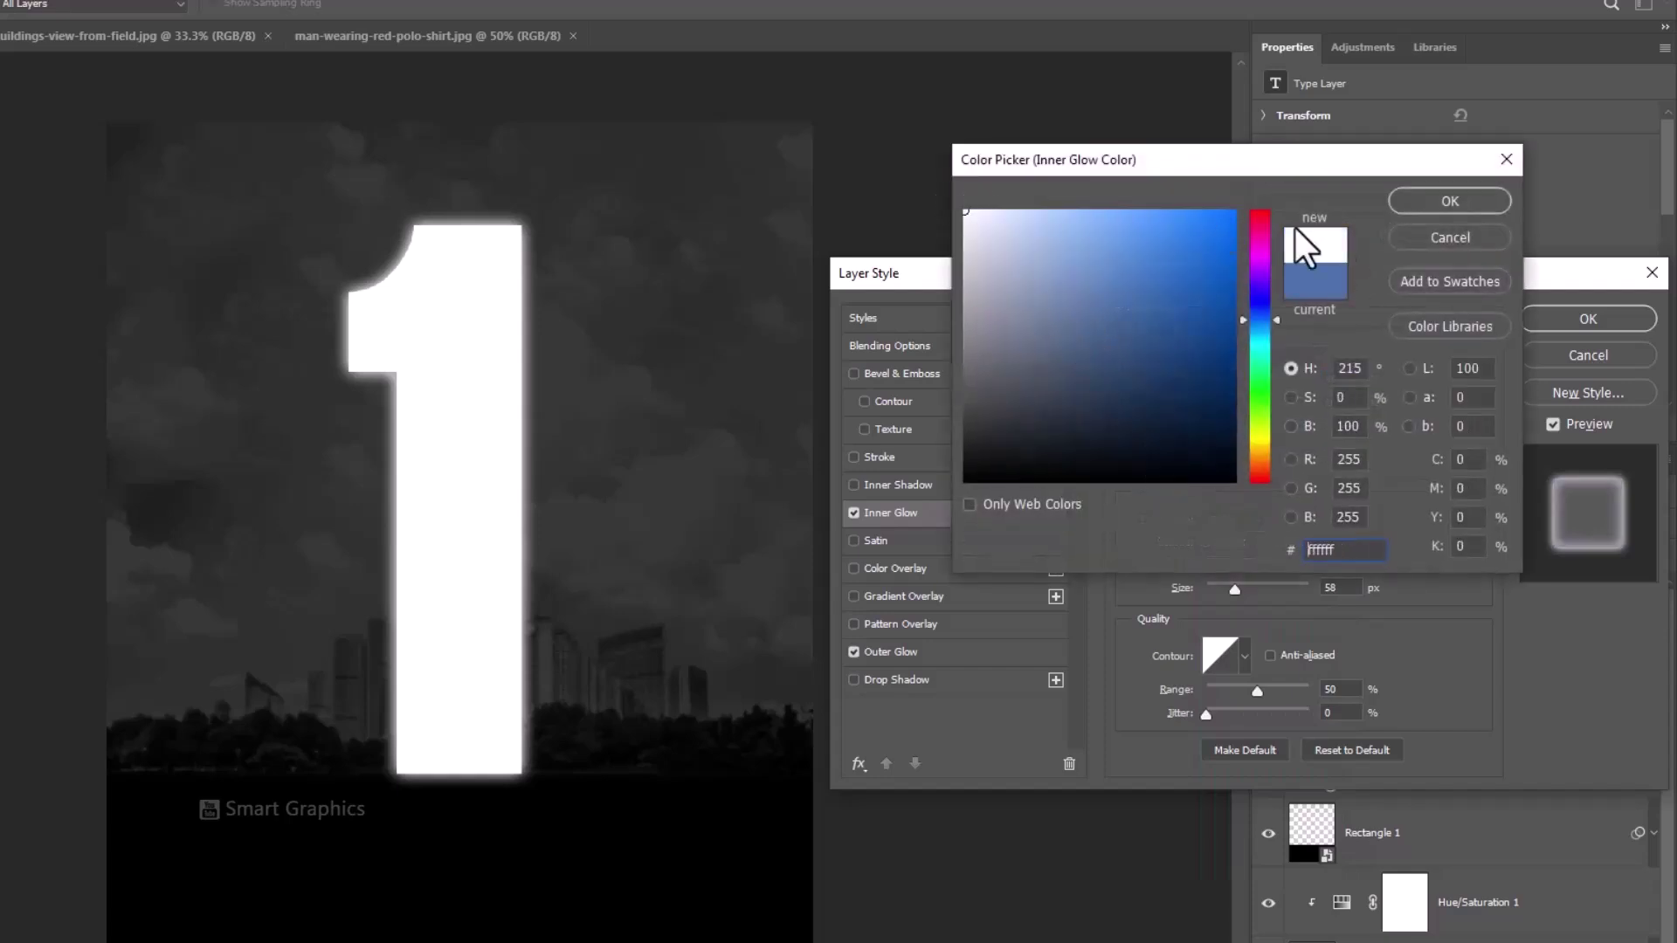
pyautogui.click(1450, 206)
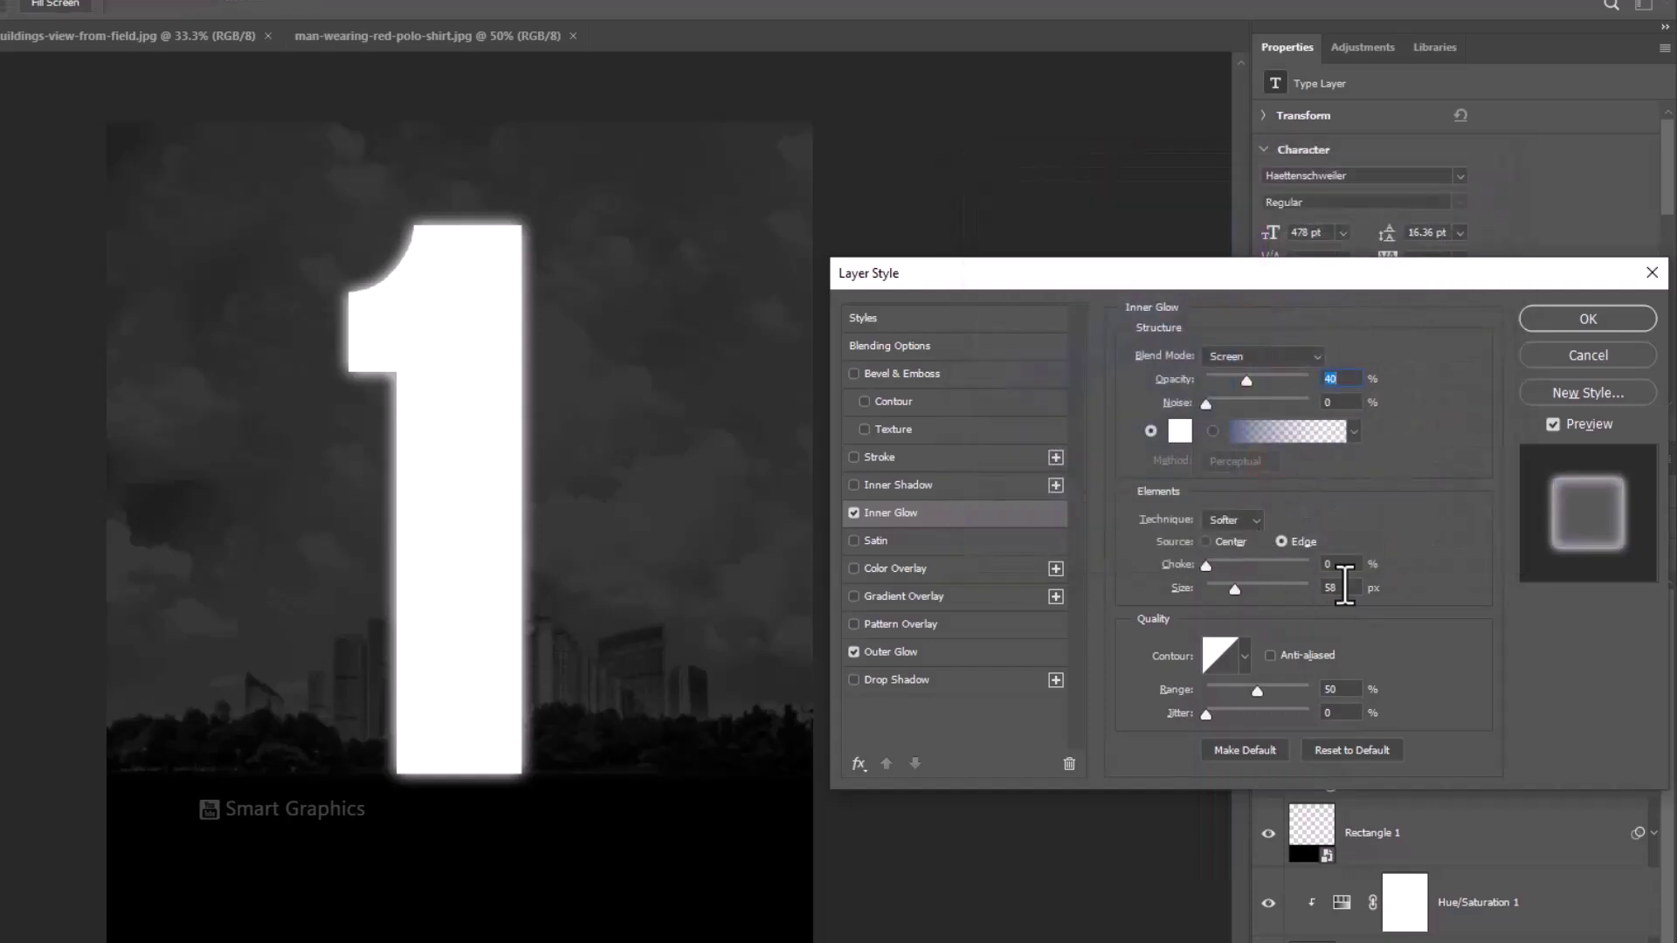
pyautogui.write('250')
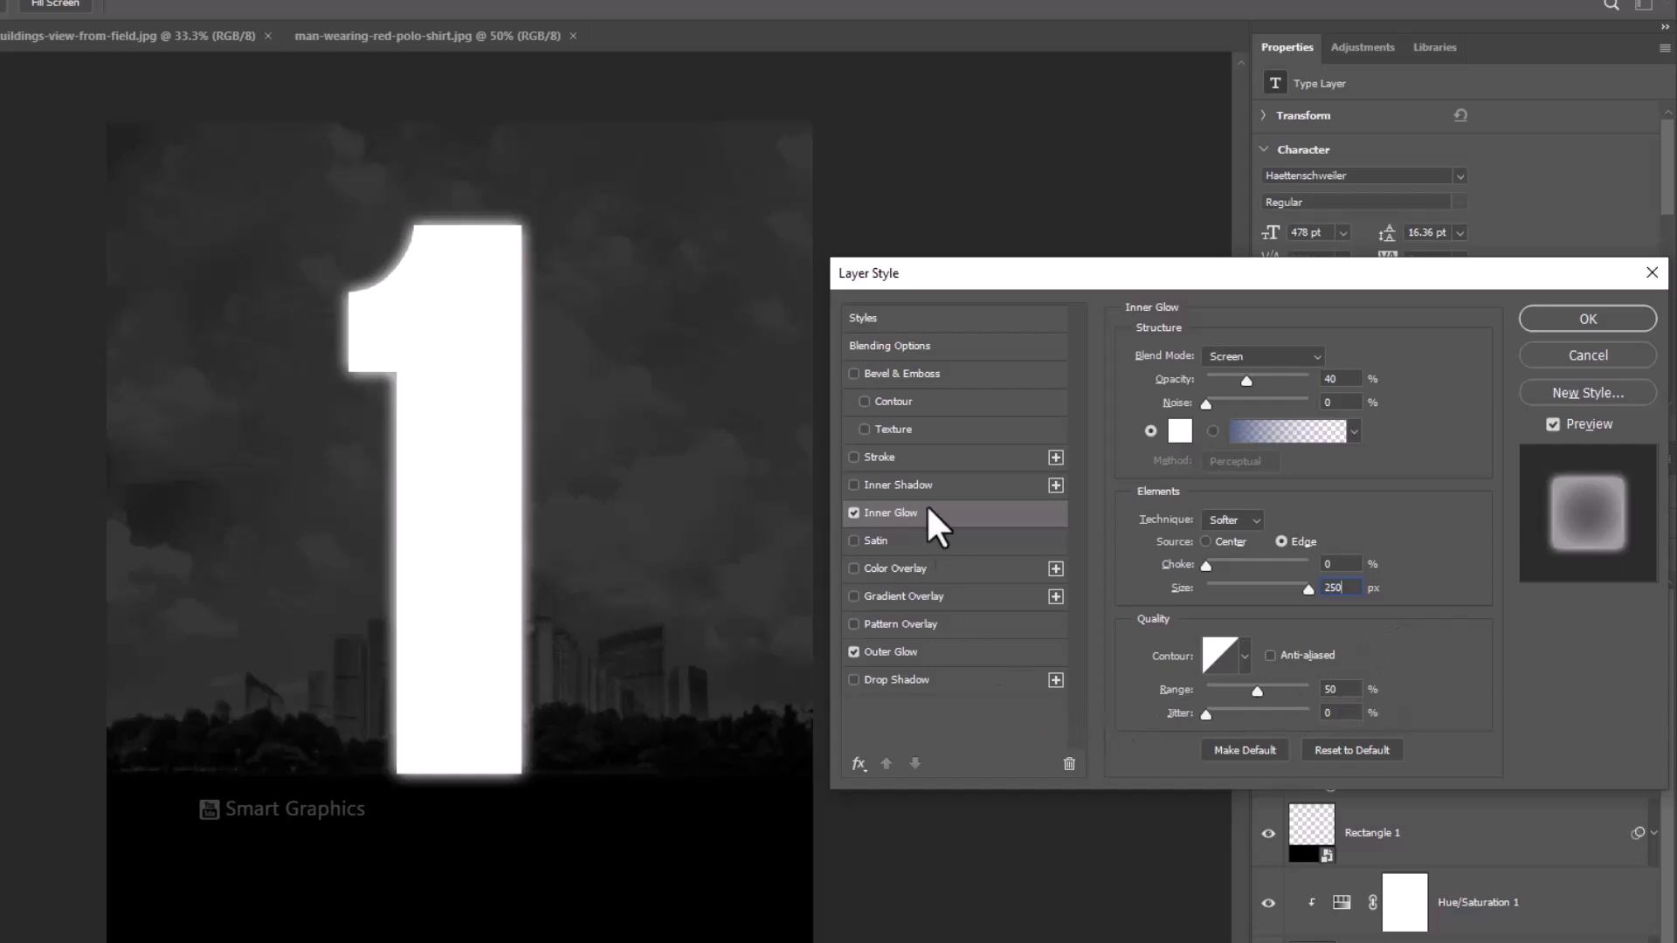
# Add Bevel & Emboss to the number 1 using the Smooth technique, depth 303%, size 3 px and soften 3 px.
pyautogui.click(893, 374)
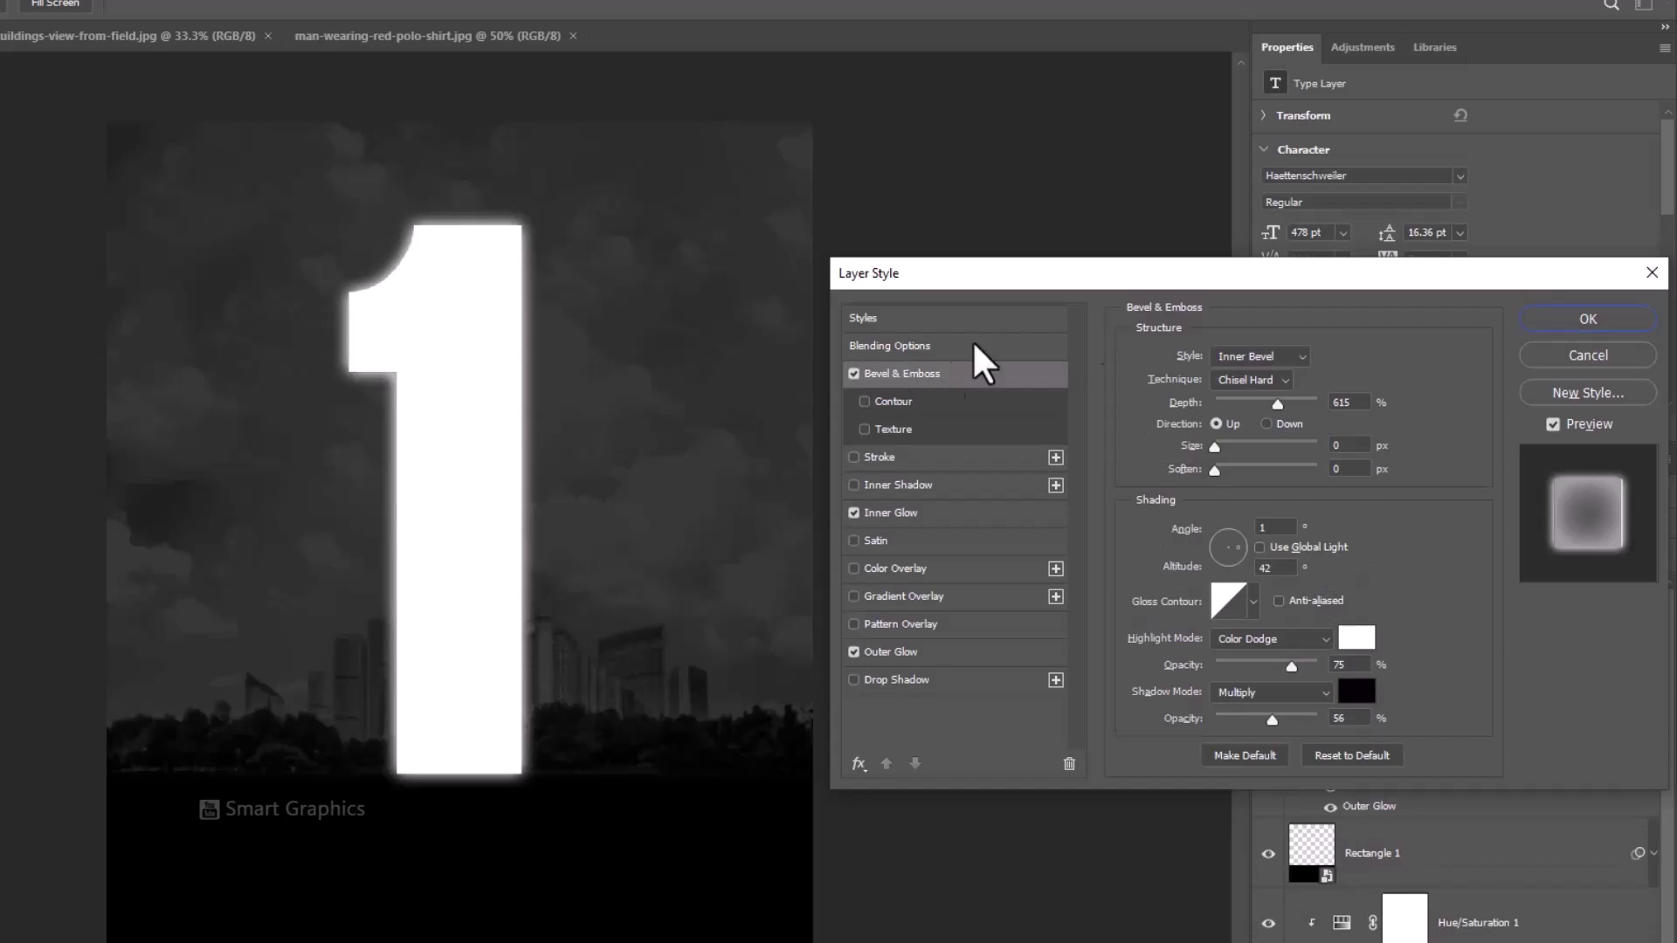
pyautogui.click(1268, 384)
pyautogui.click(1244, 400)
pyautogui.click(1369, 402)
pyautogui.write('303')
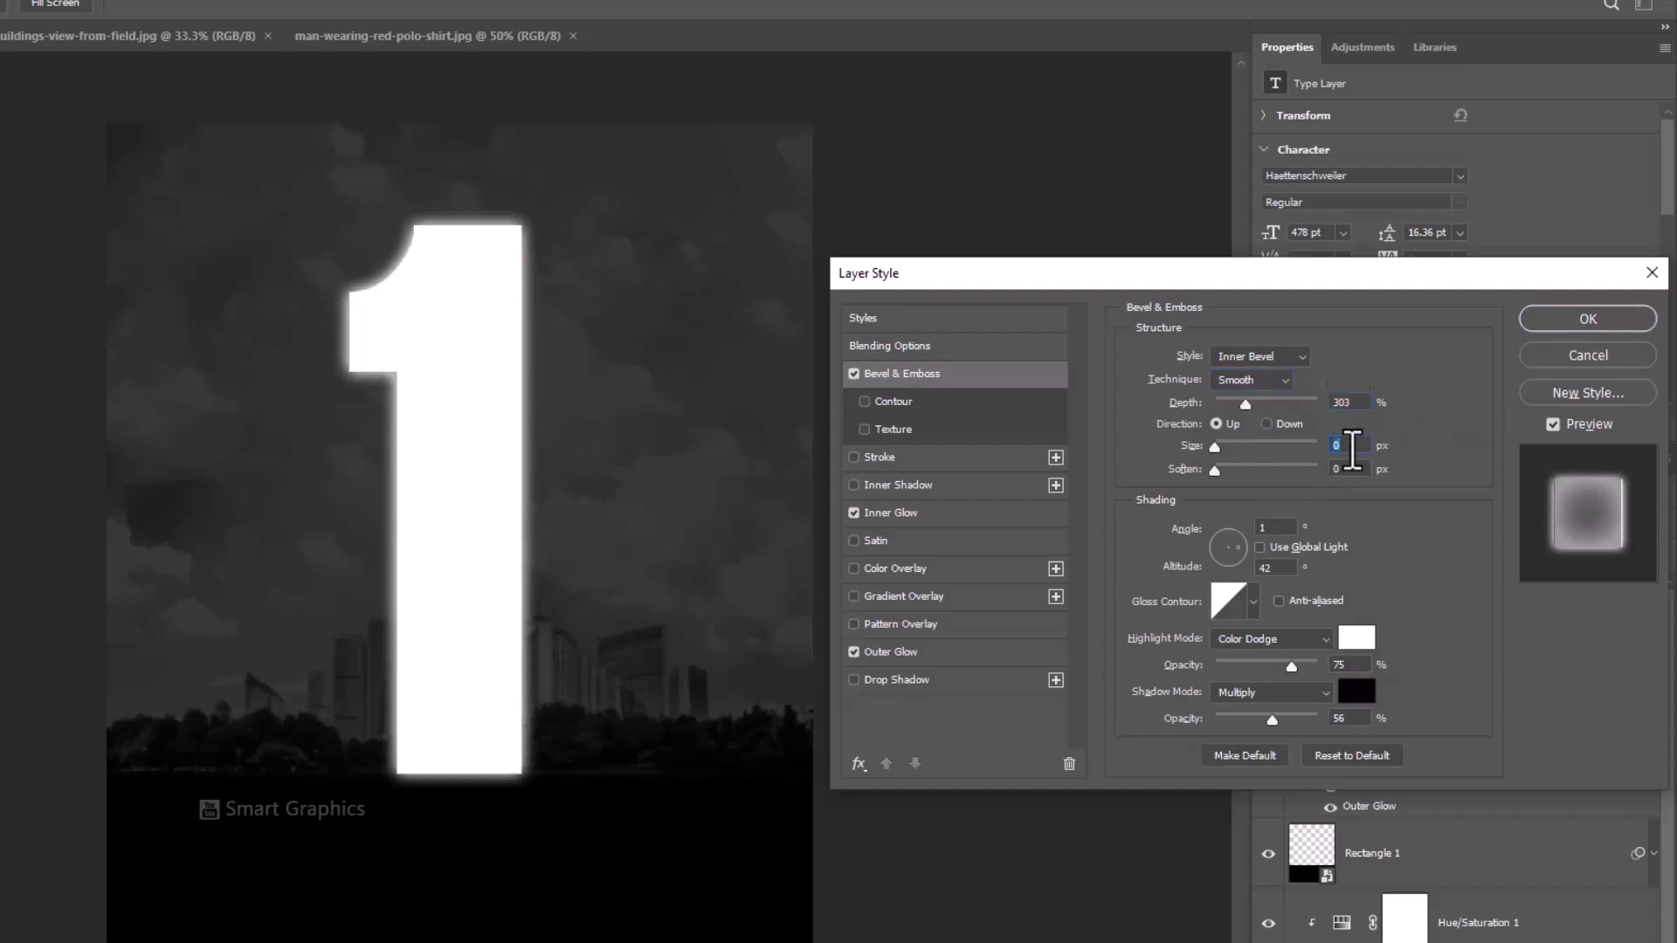
pyautogui.write('3')
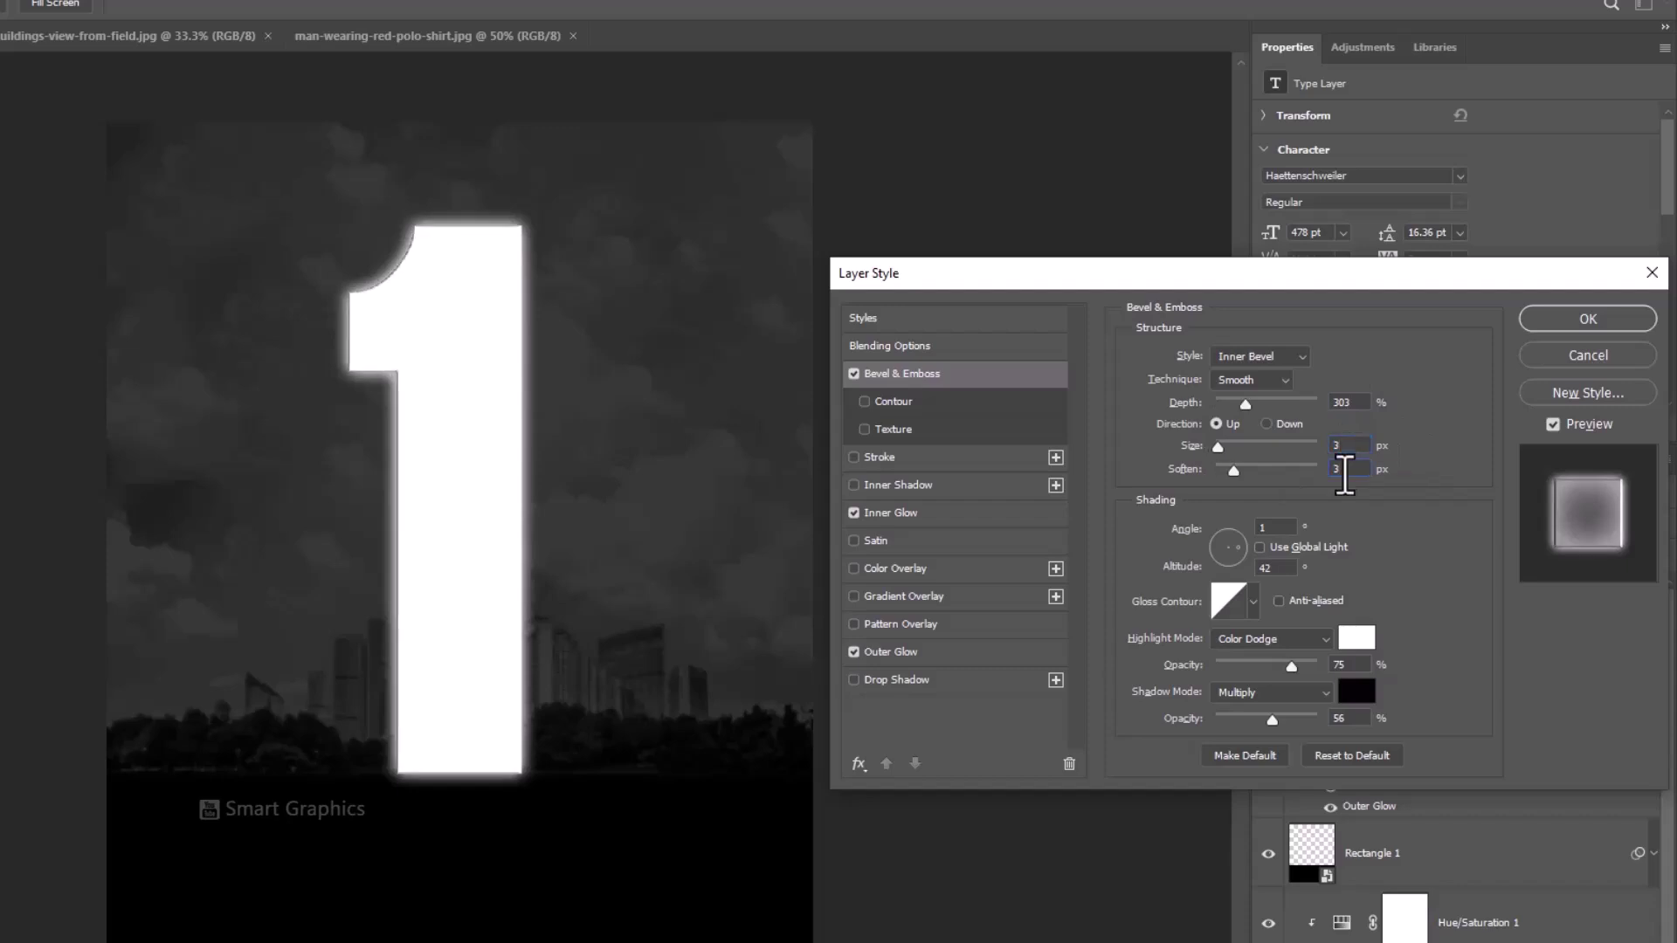
# Set the bevel shading to angle 115°, altitude 0°, highlight opacity 68% and shadow opacity 32%, and apply the layer style.
pyautogui.write('1')
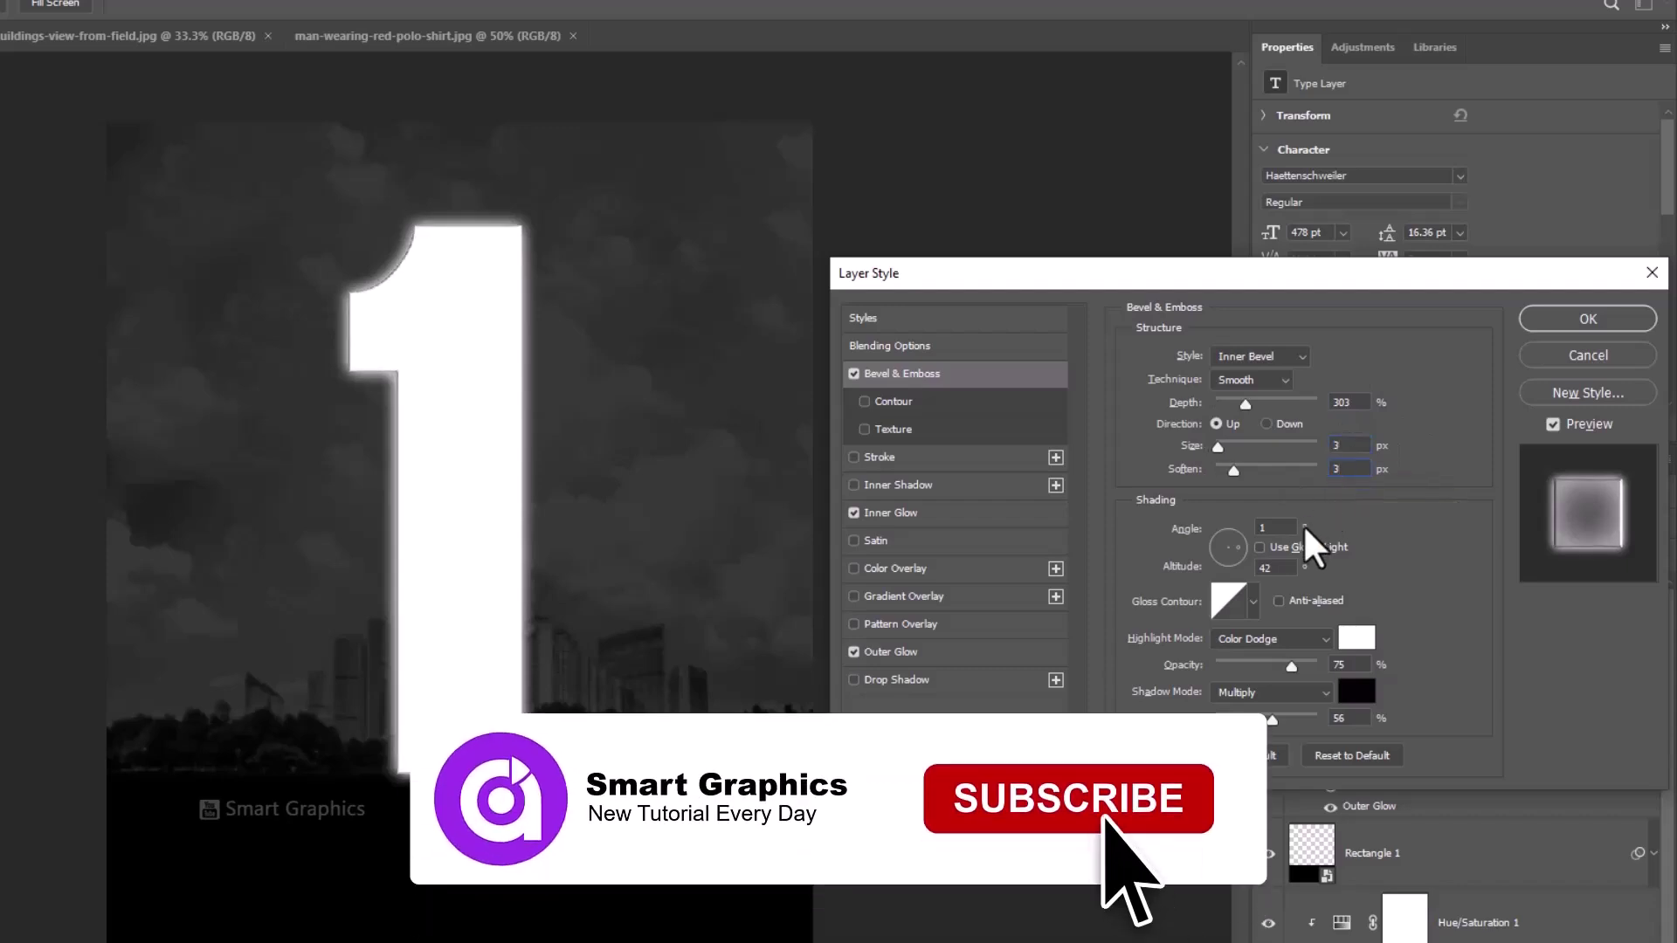
pyautogui.write('15')
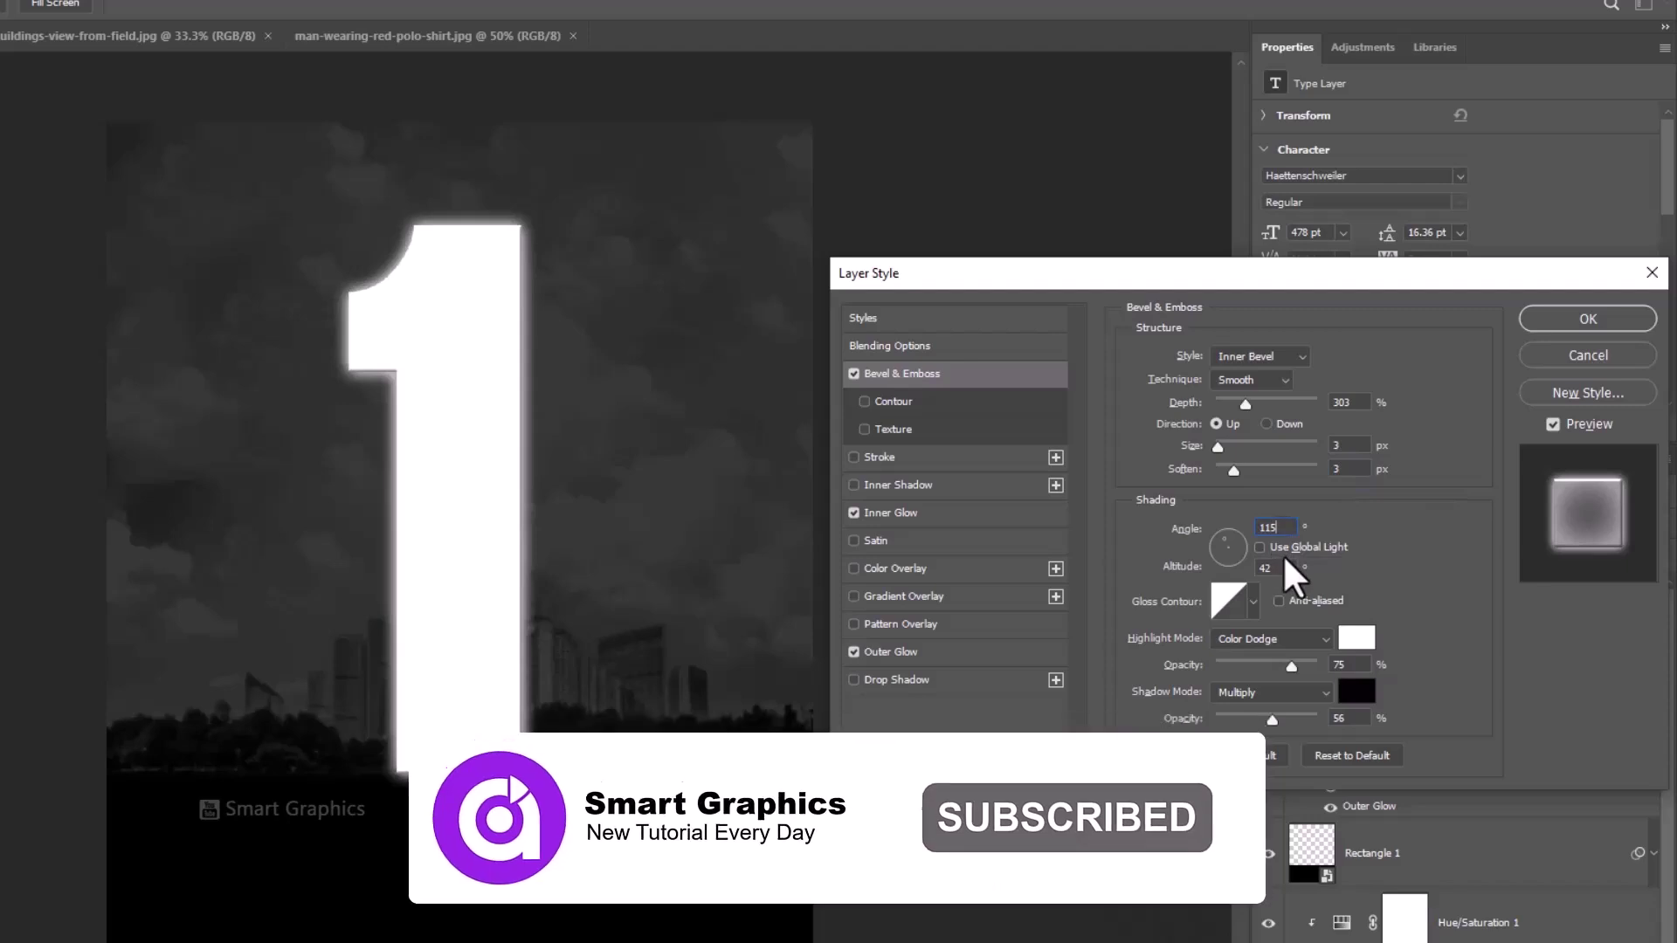
pyautogui.write('0')
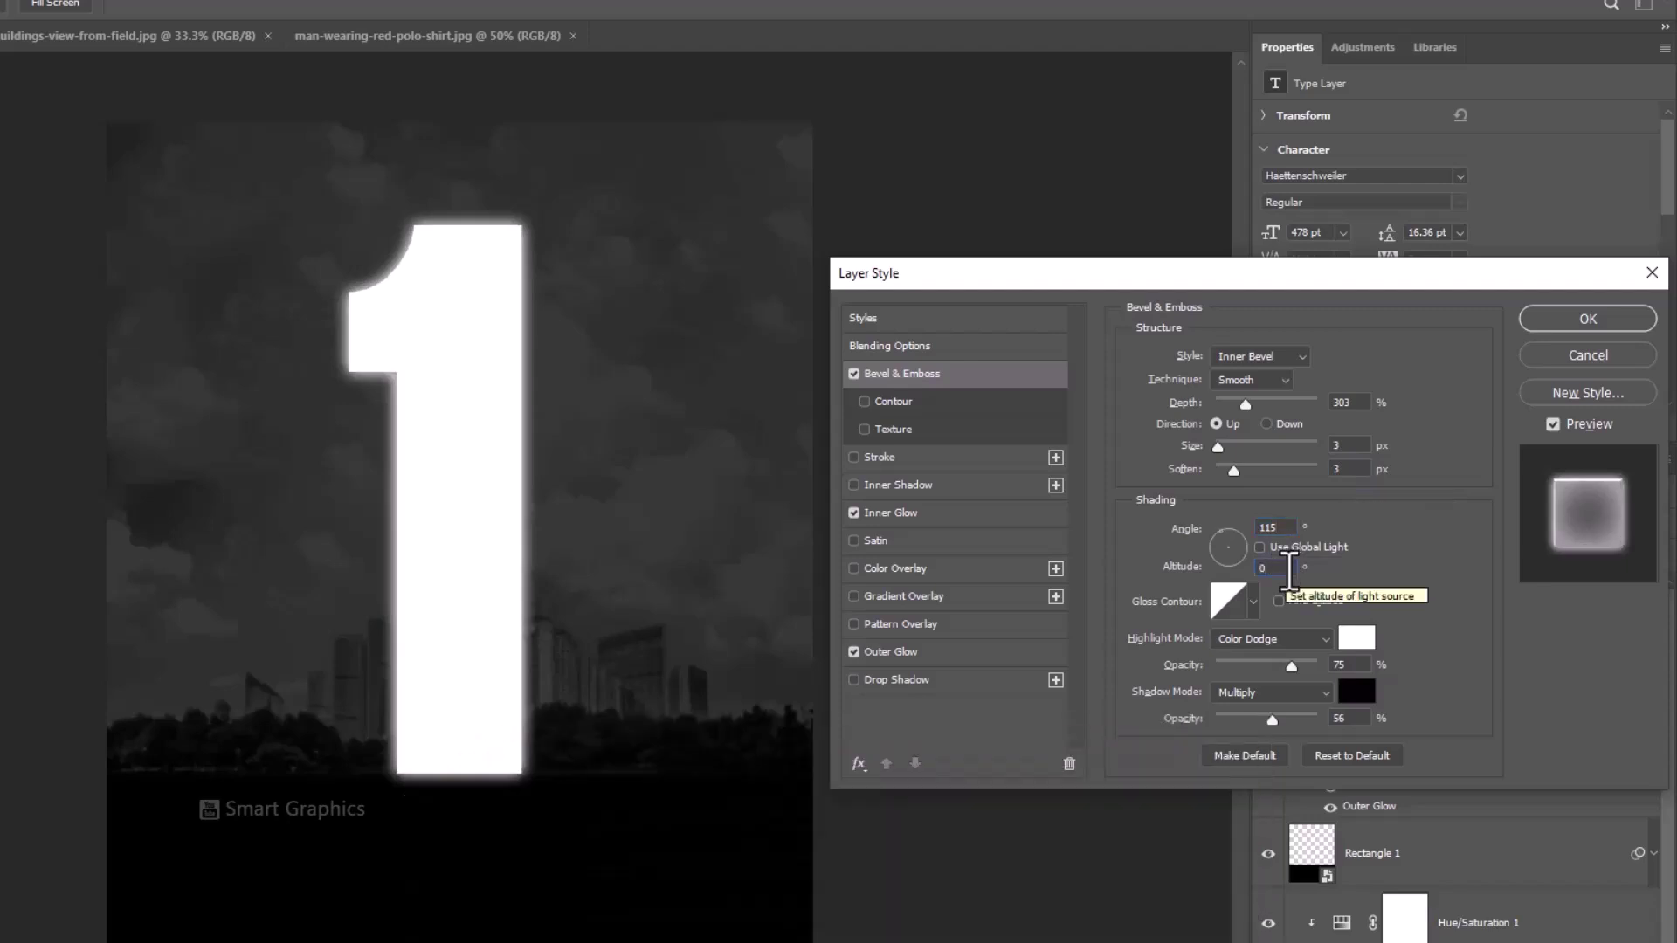
pyautogui.doubleClick(1365, 666)
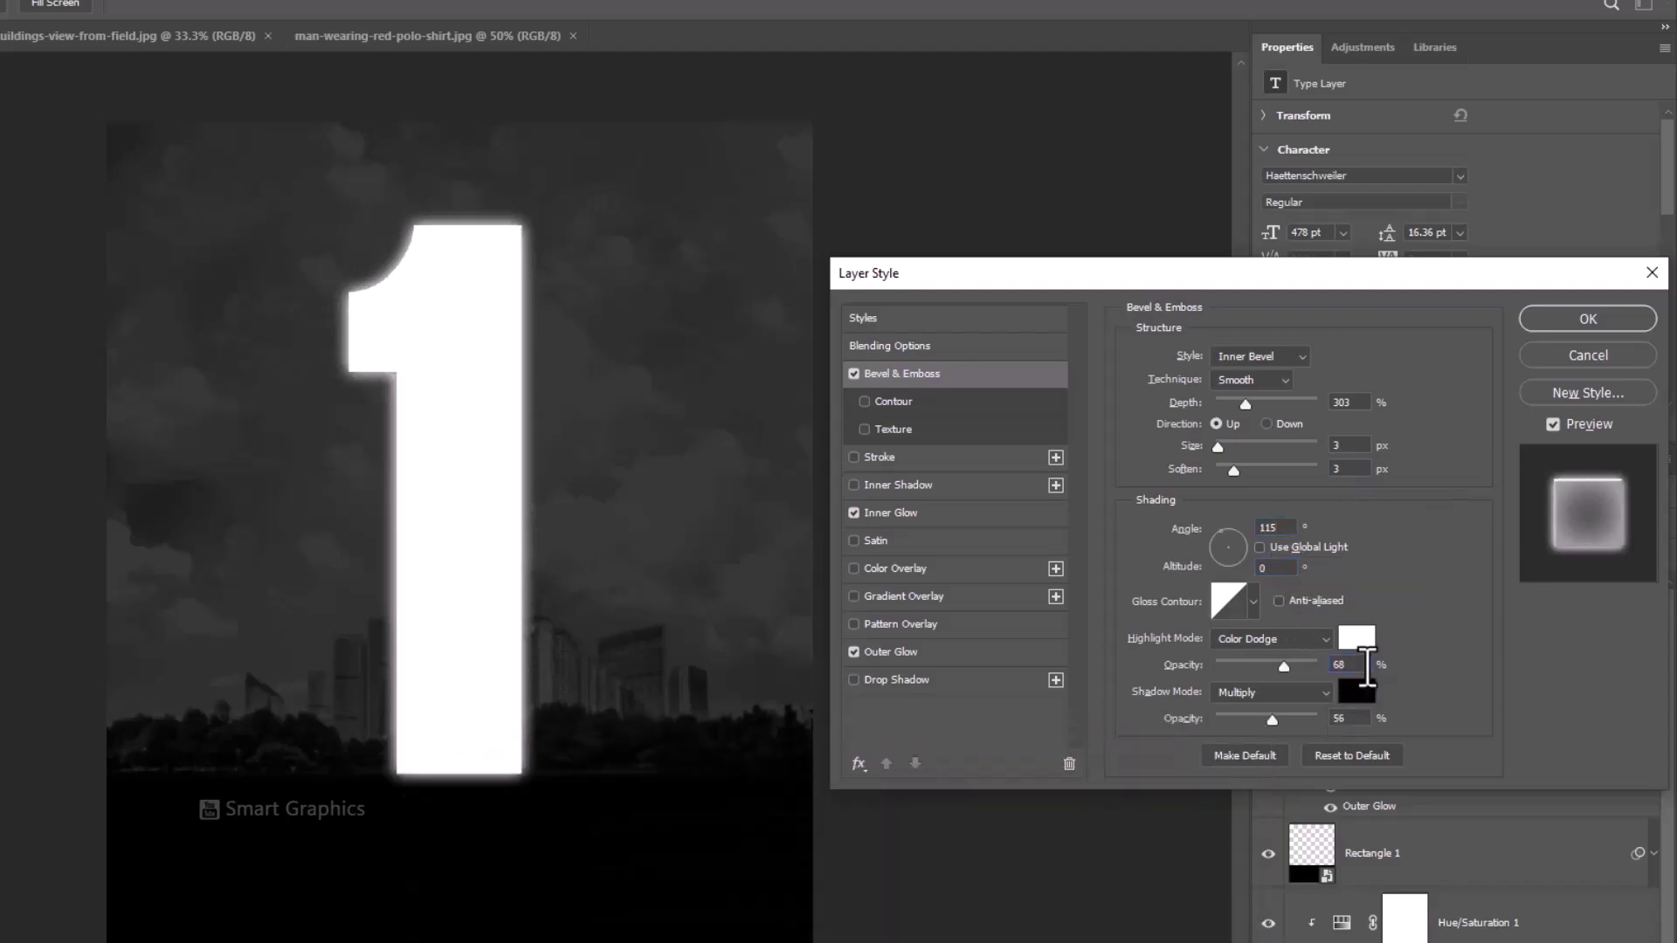
pyautogui.doubleClick(1360, 718)
pyautogui.write('32')
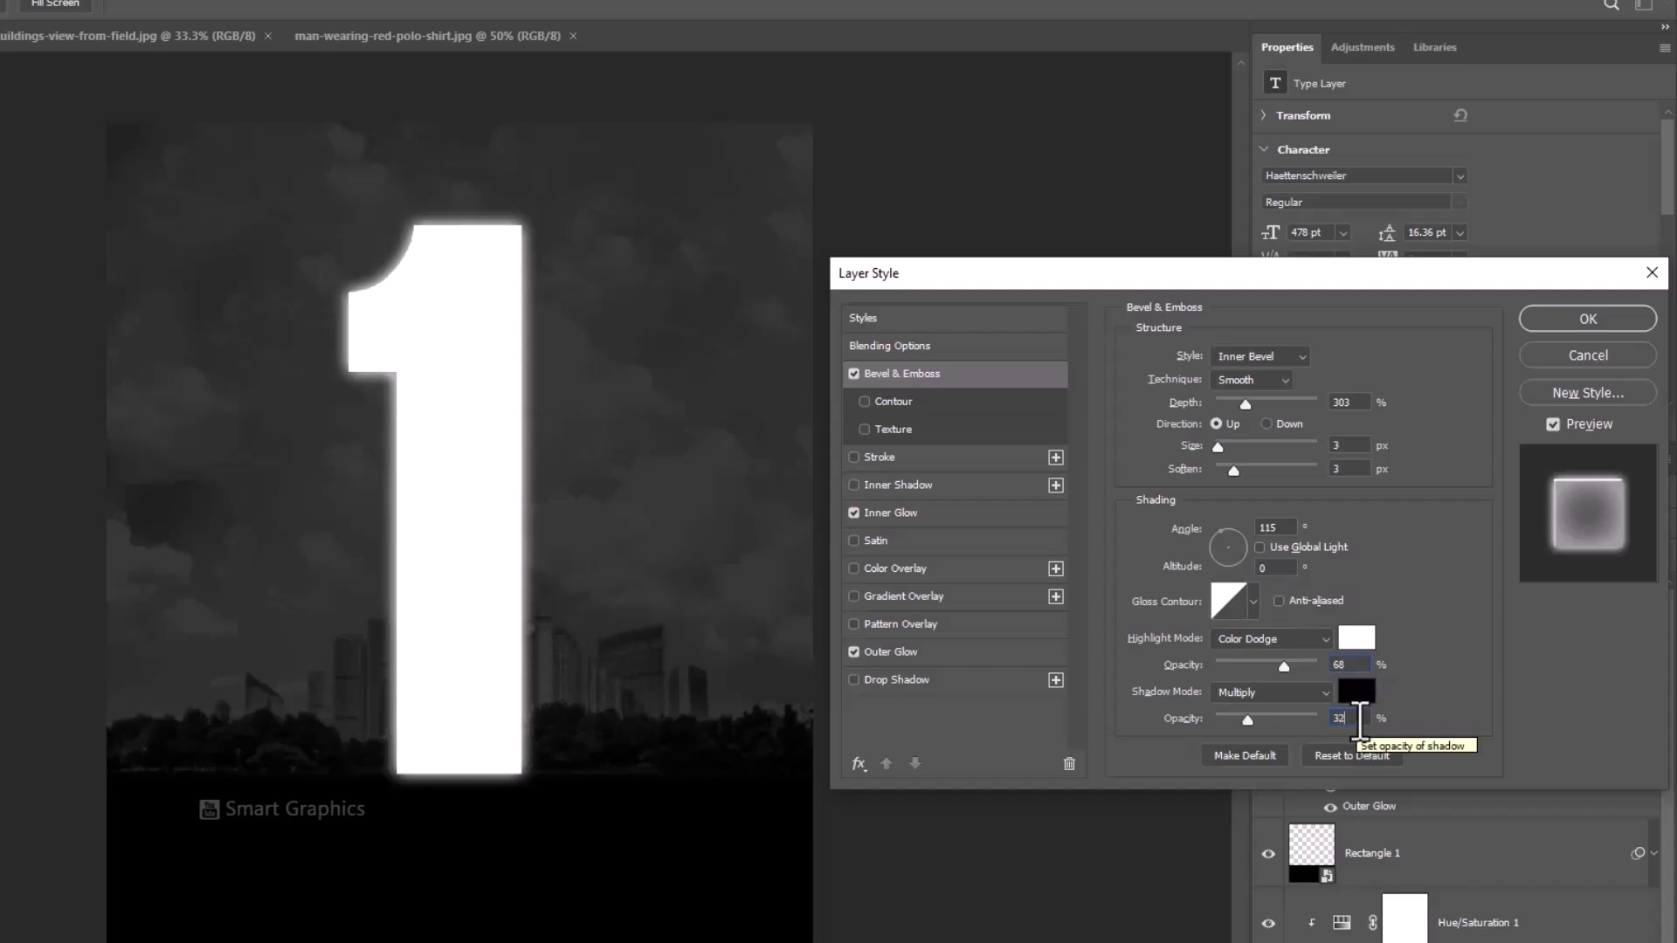
pyautogui.click(1612, 321)
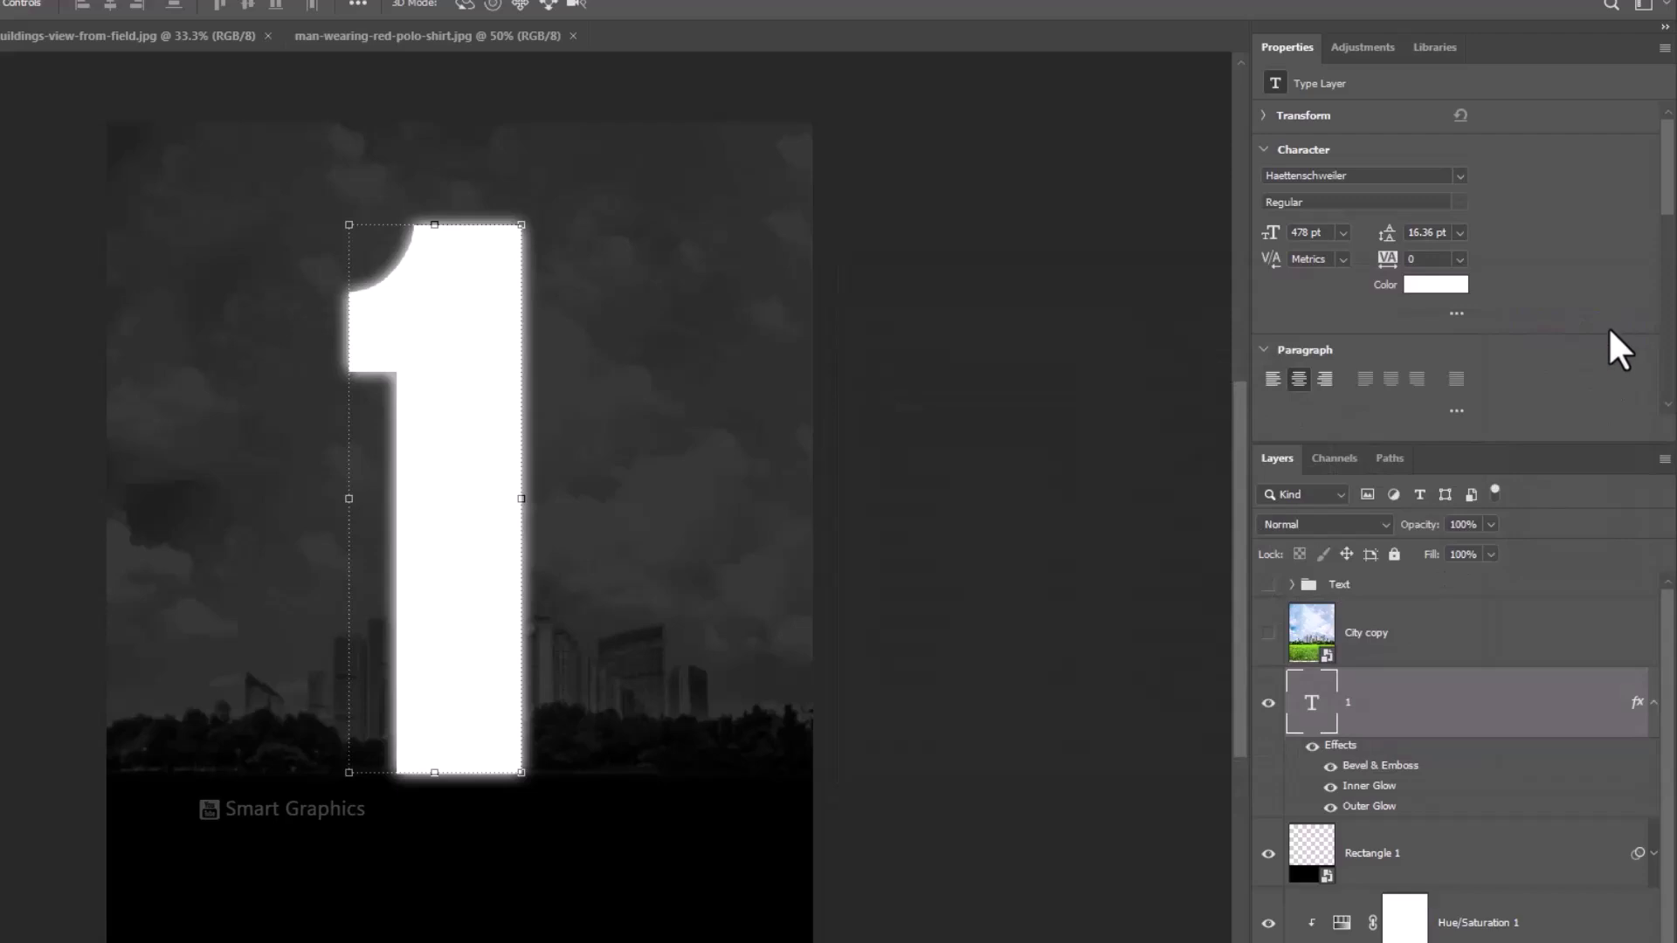
# Show the City copy layer and clip it to the number 1 layer.
pyautogui.click(1268, 633)
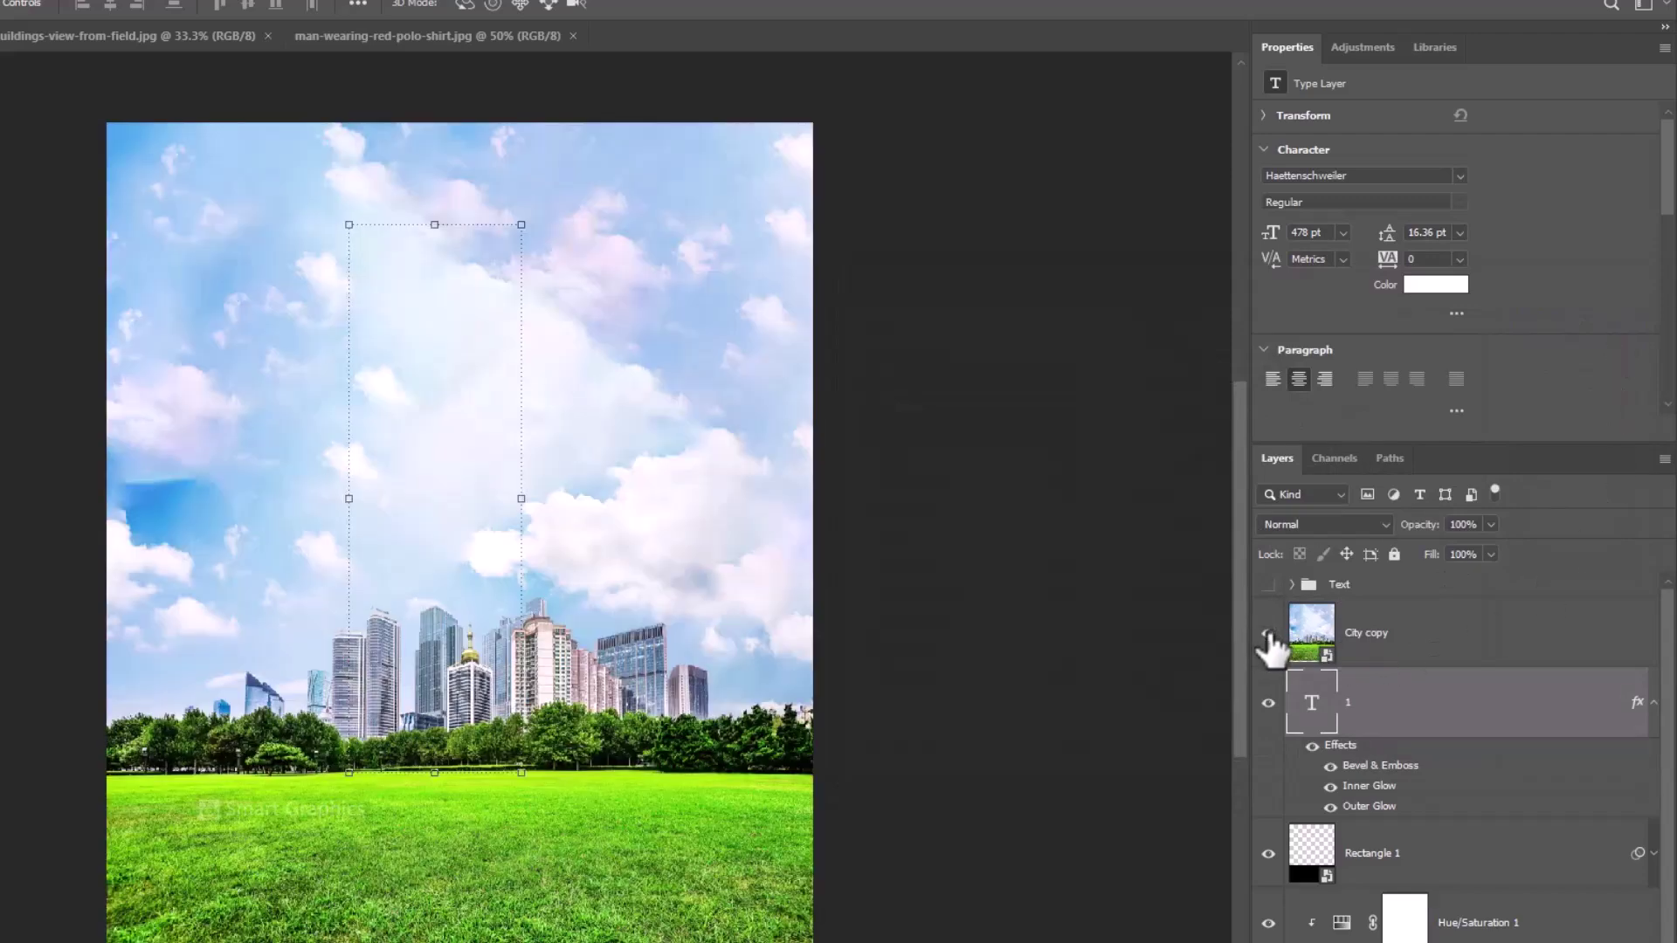
pyautogui.rightClick(1440, 640)
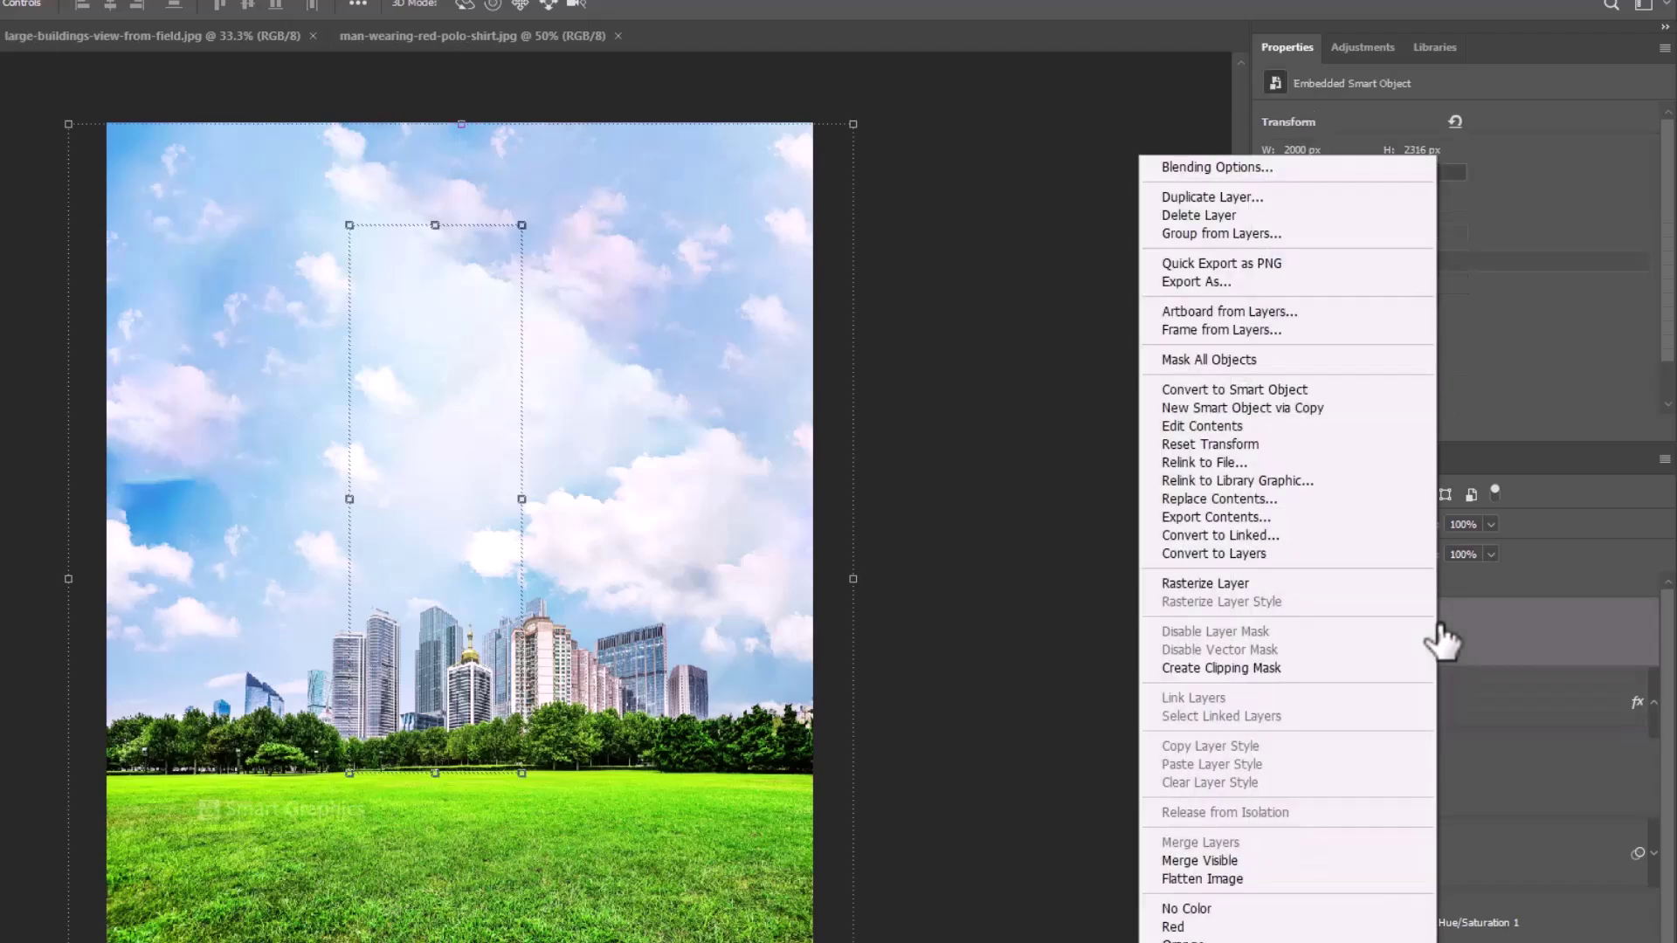
pyautogui.click(1263, 669)
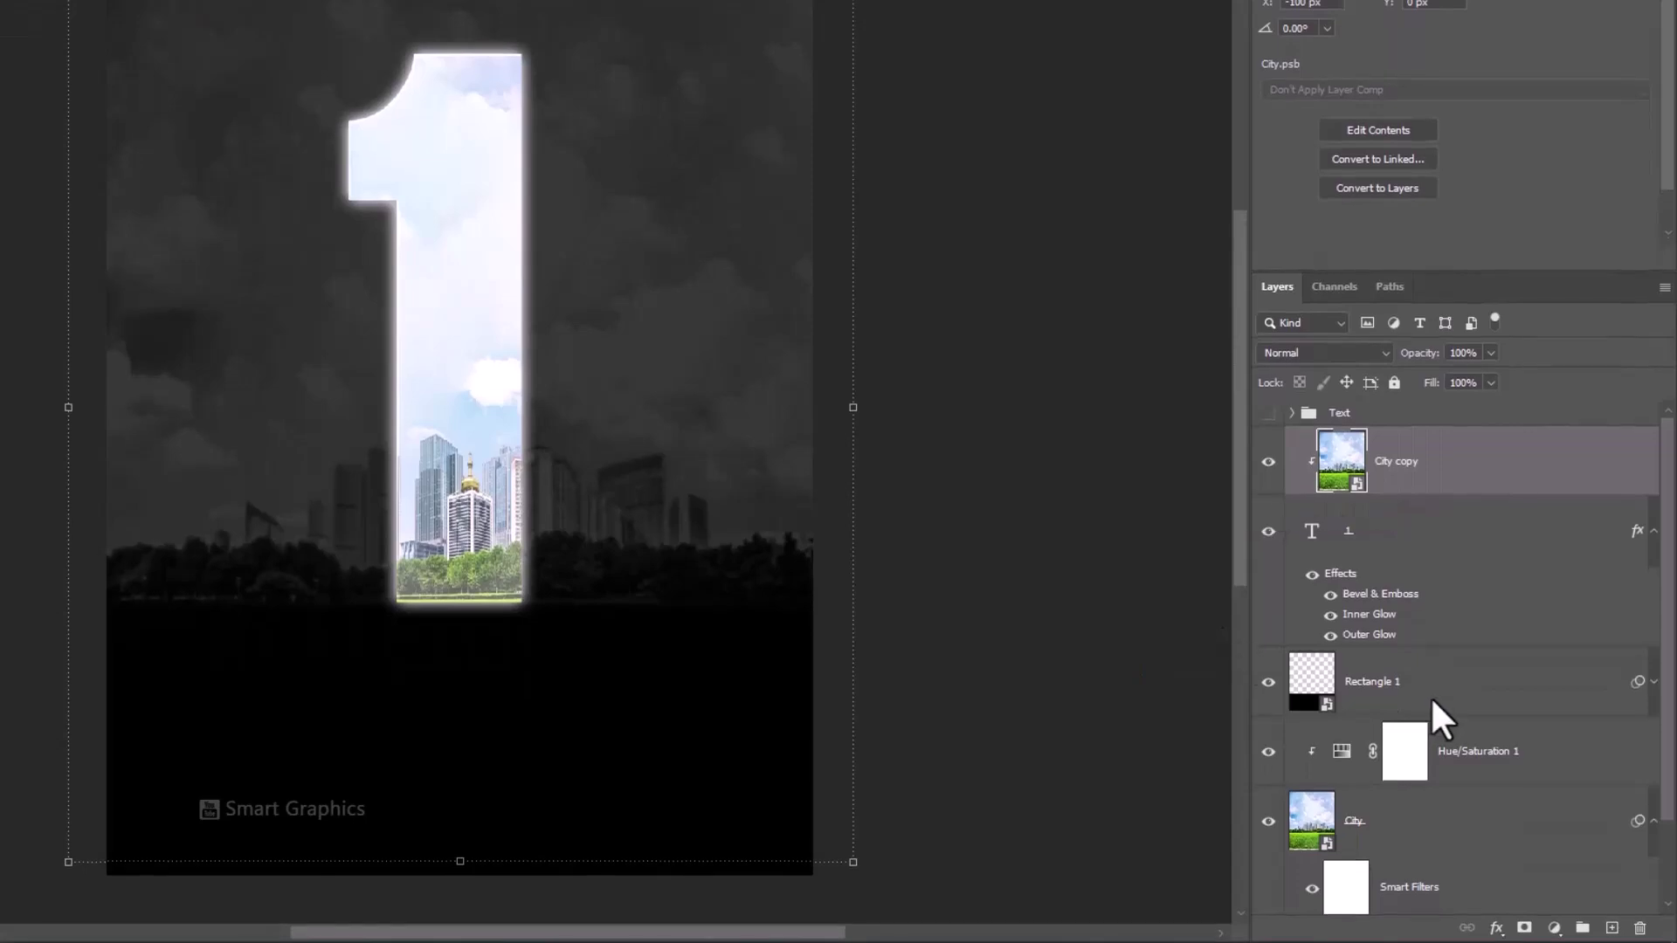
# Create a new layer directly above Rectangle 1 and name it light.
pyautogui.click(1449, 699)
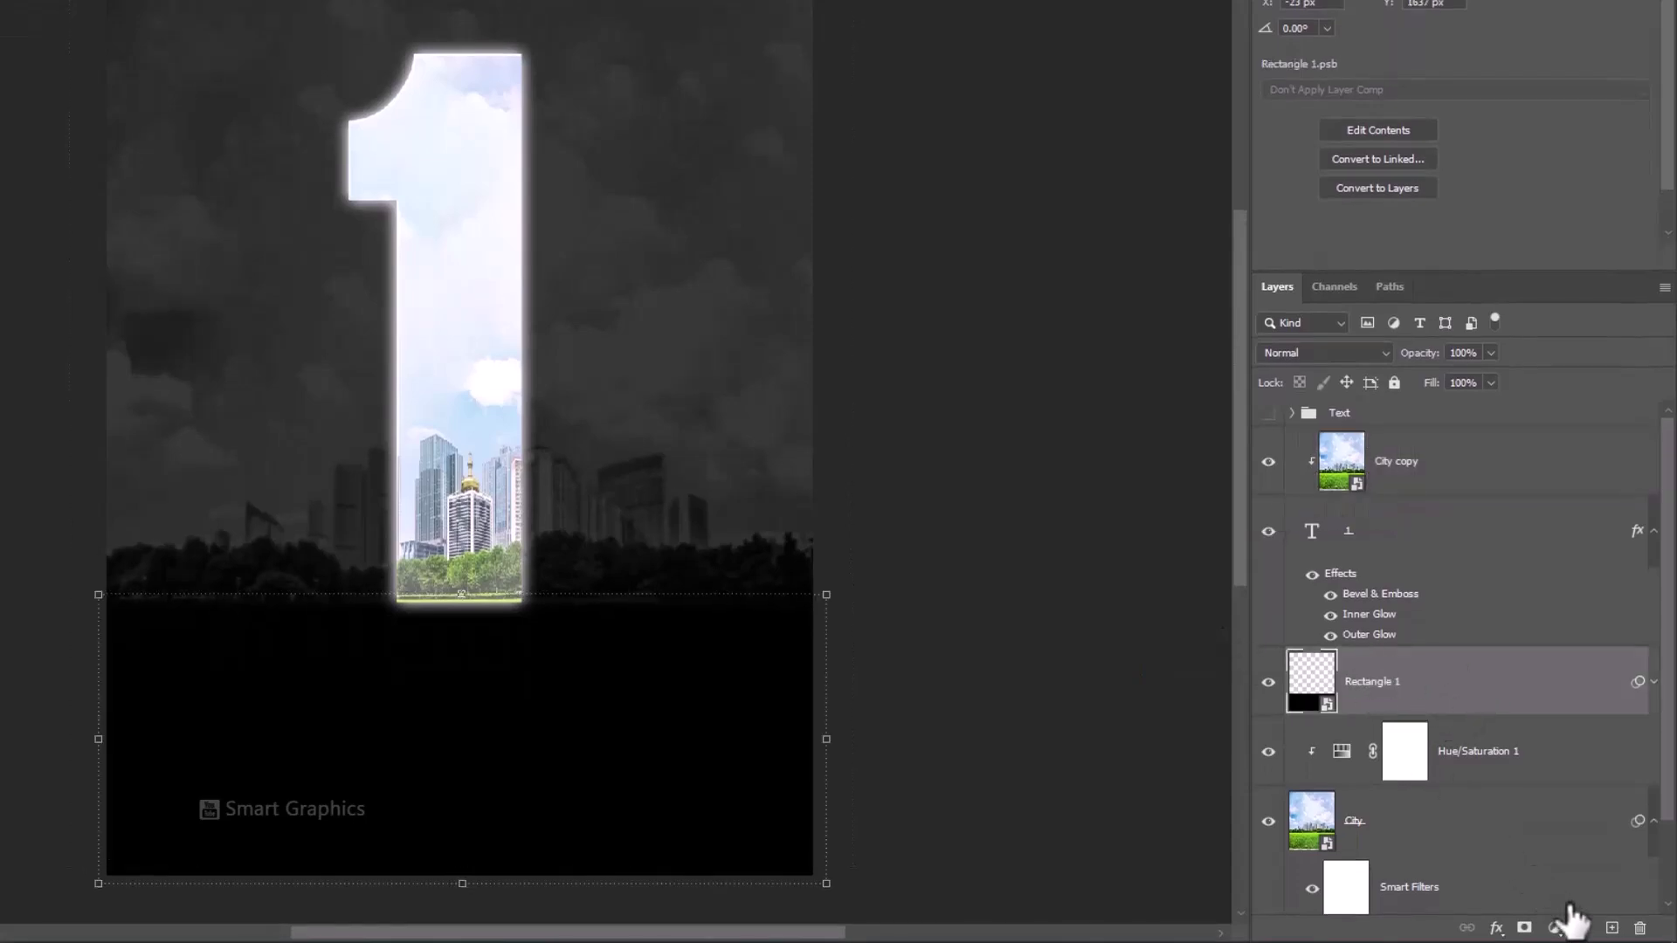
pyautogui.click(1611, 928)
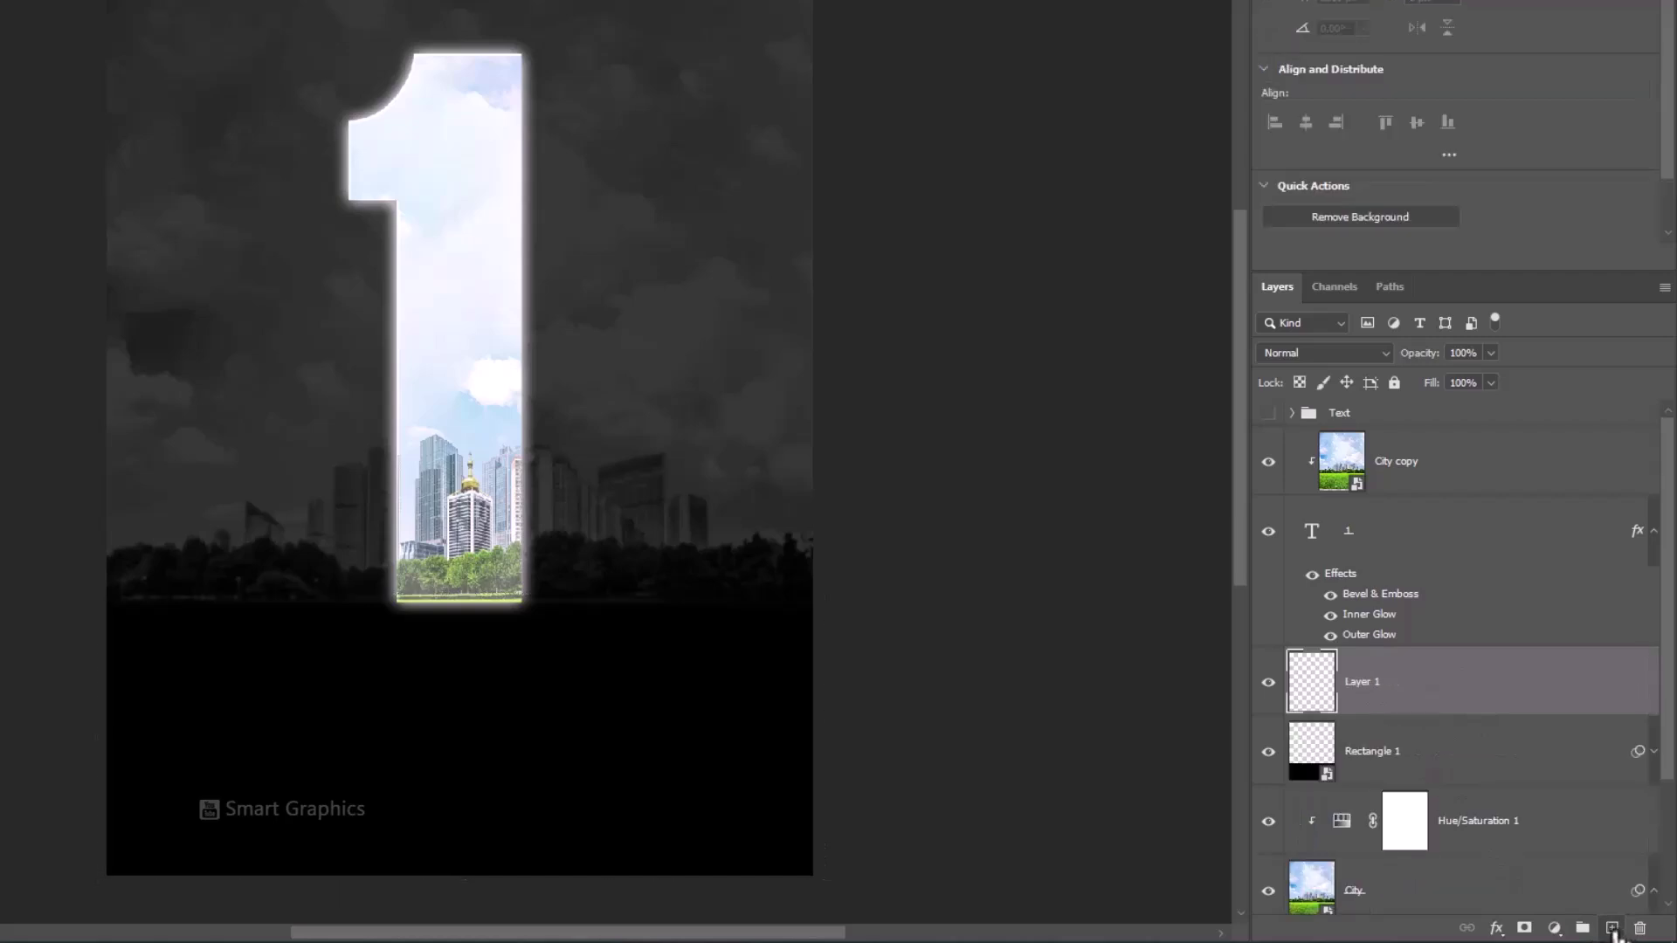
pyautogui.doubleClick(1365, 681)
pyautogui.write('light')
pyautogui.press('Return')
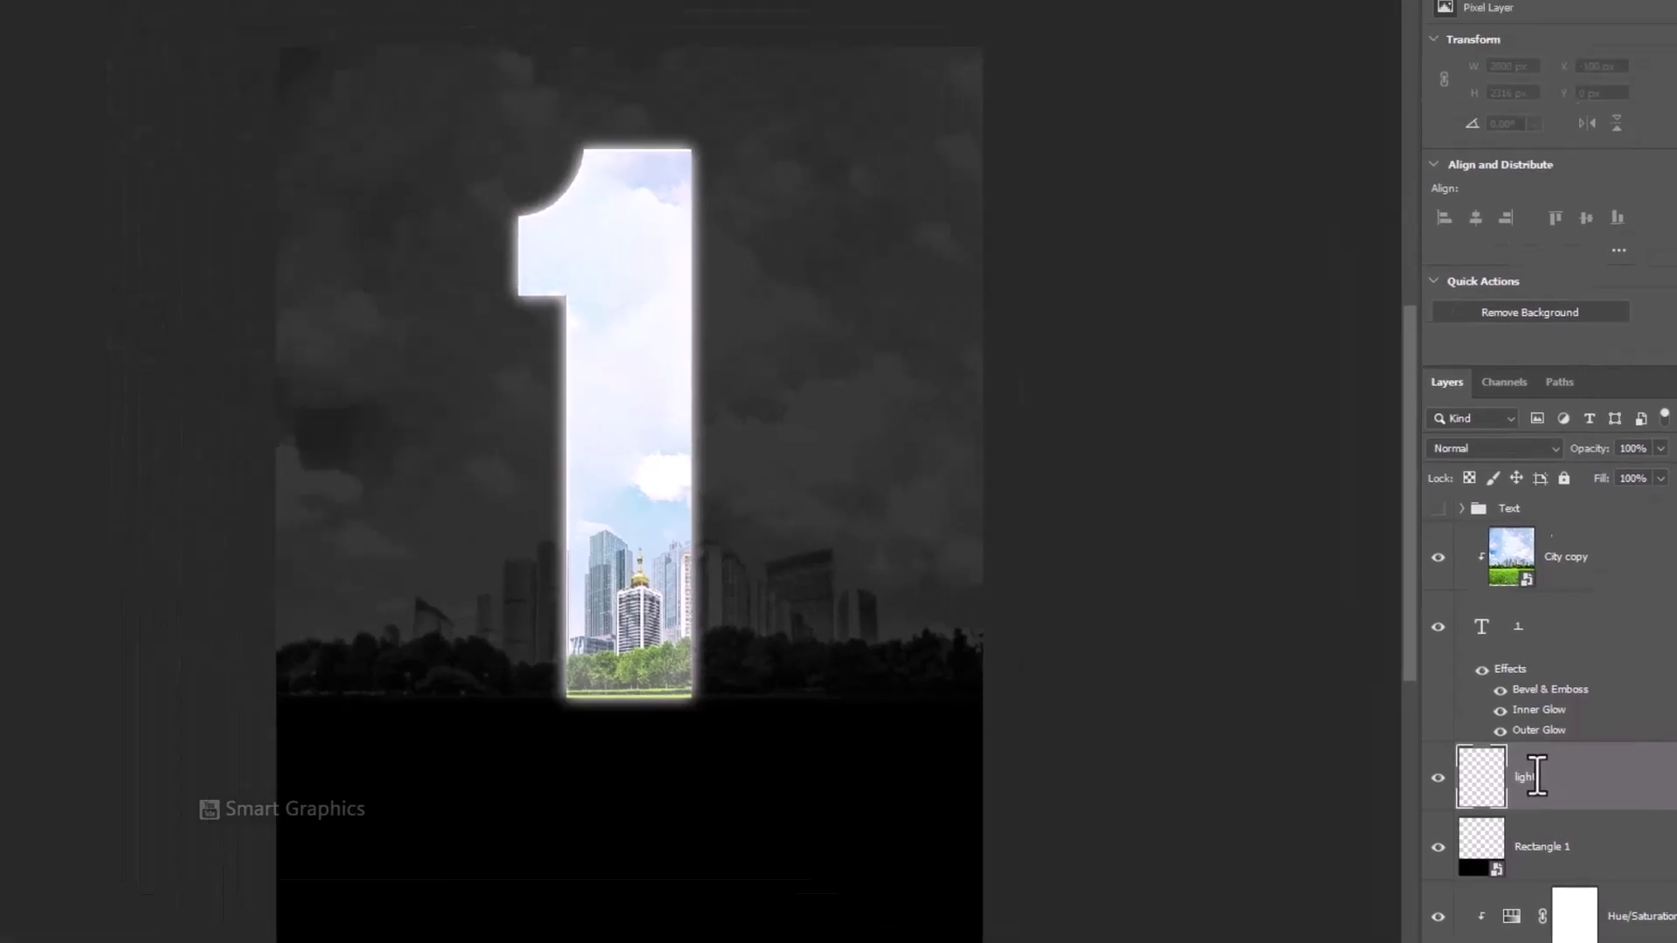
# With the Polygonal Lasso, select a trapezoid about 1487 × 755 px, widening from the base of the number 1 to just below the canvas.
pyautogui.rightClick(0, 0)
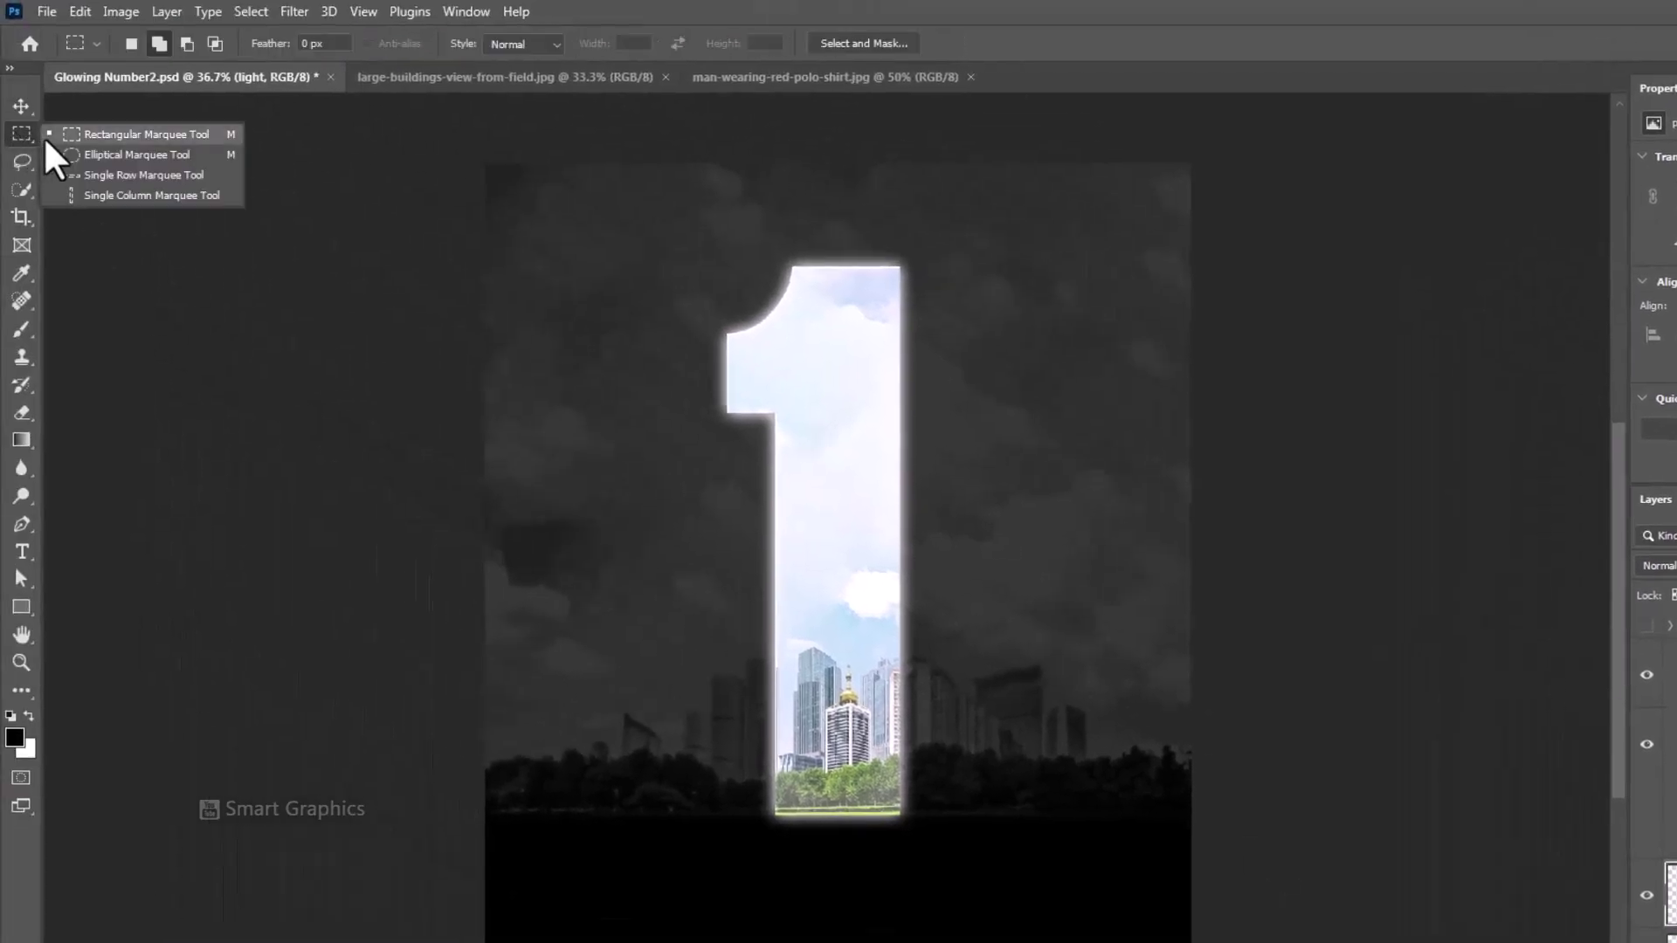
pyautogui.click(20, 126)
pyautogui.rightClick(24, 166)
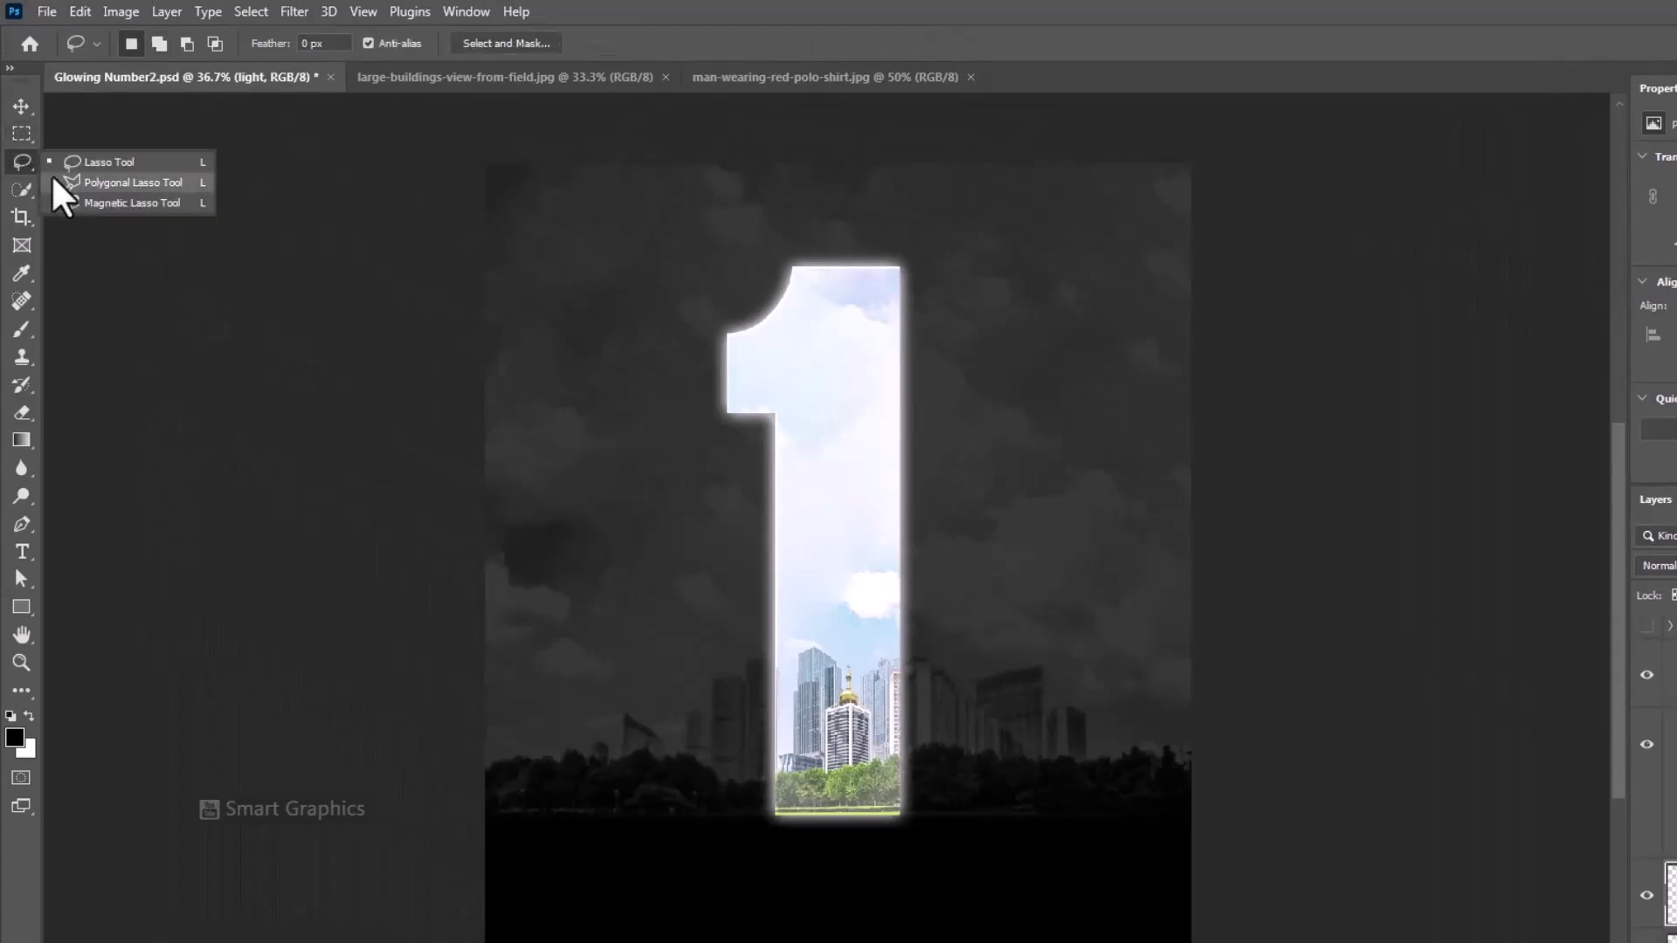
pyautogui.click(78, 178)
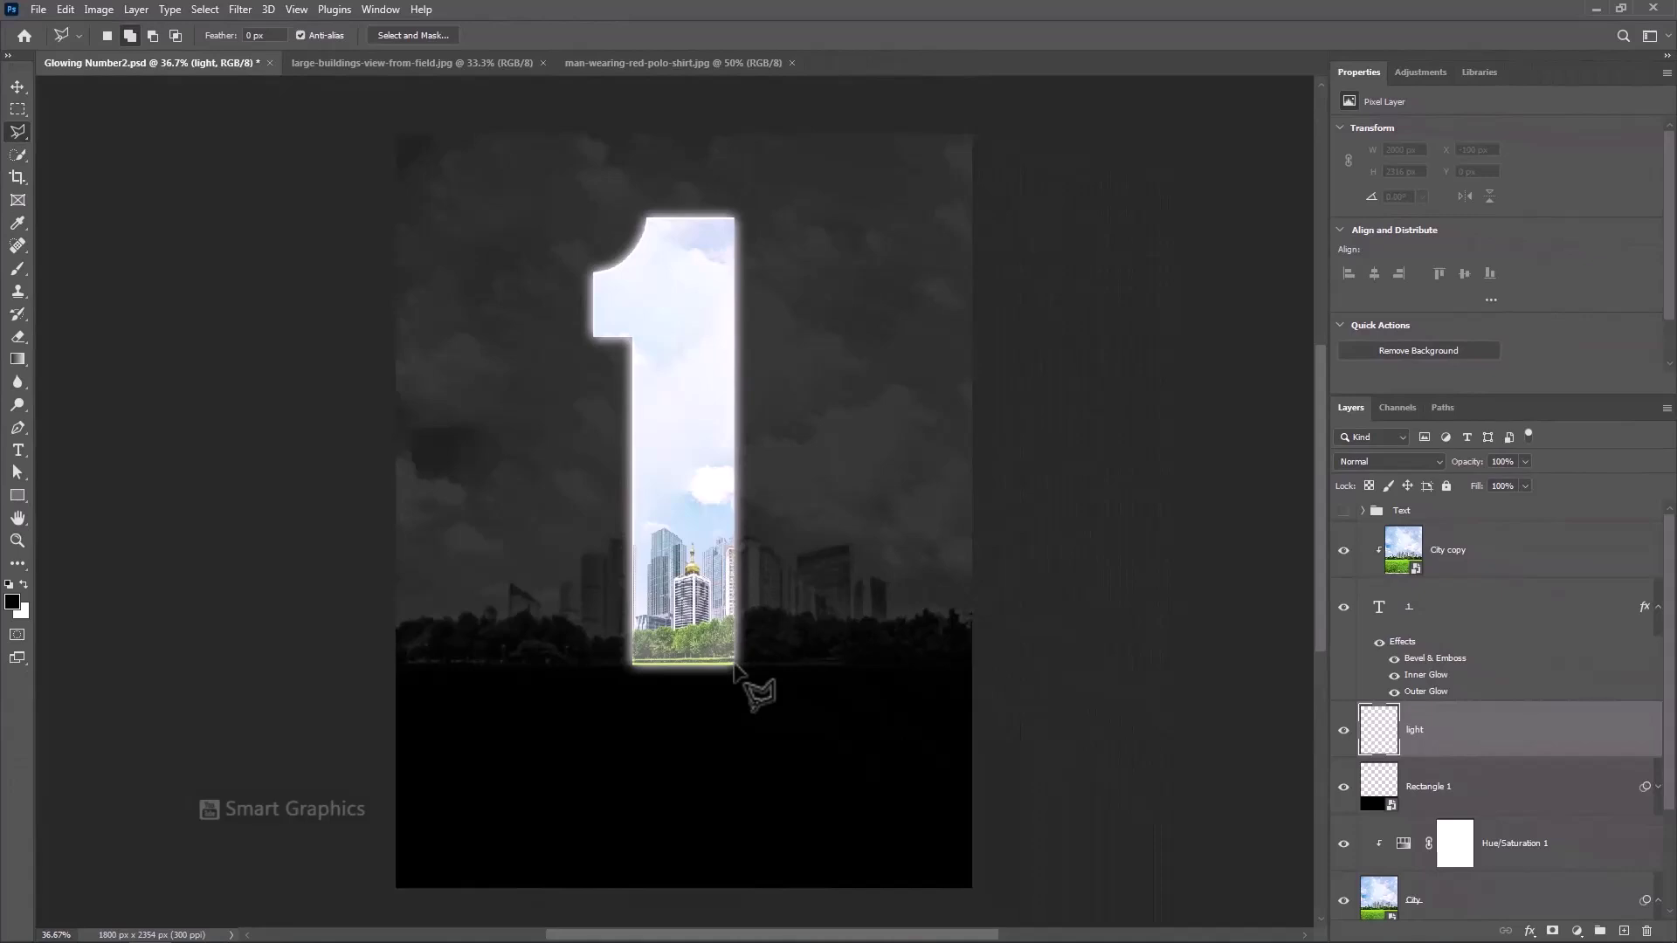
pyautogui.click(733, 666)
pyautogui.click(921, 907)
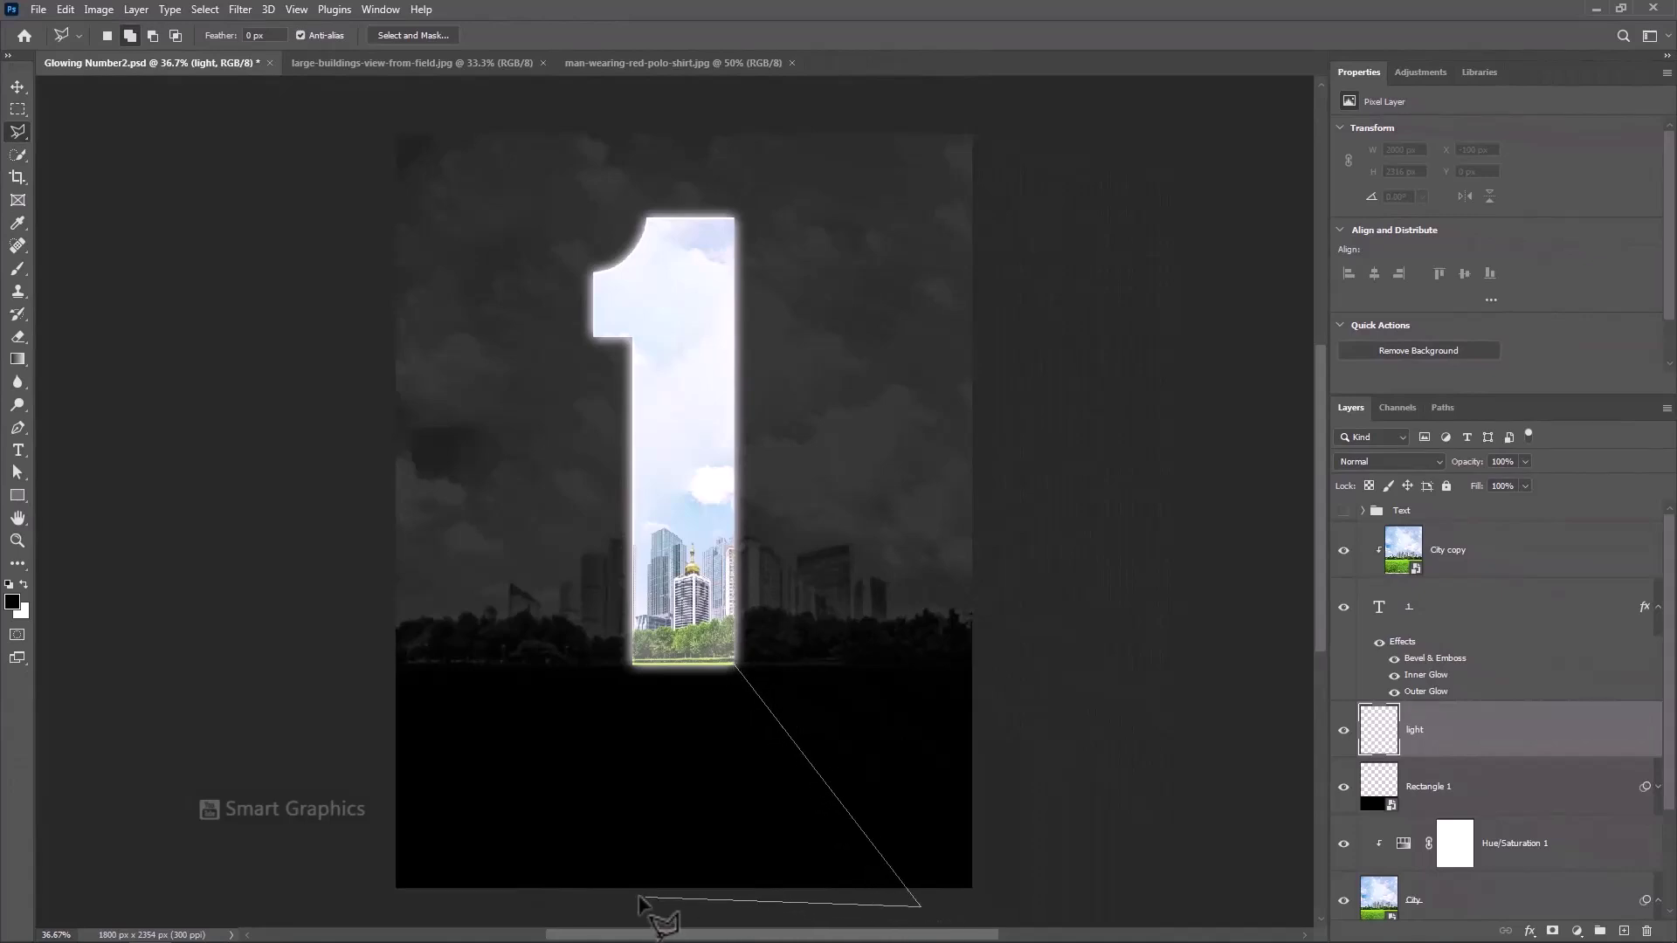
pyautogui.click(445, 907)
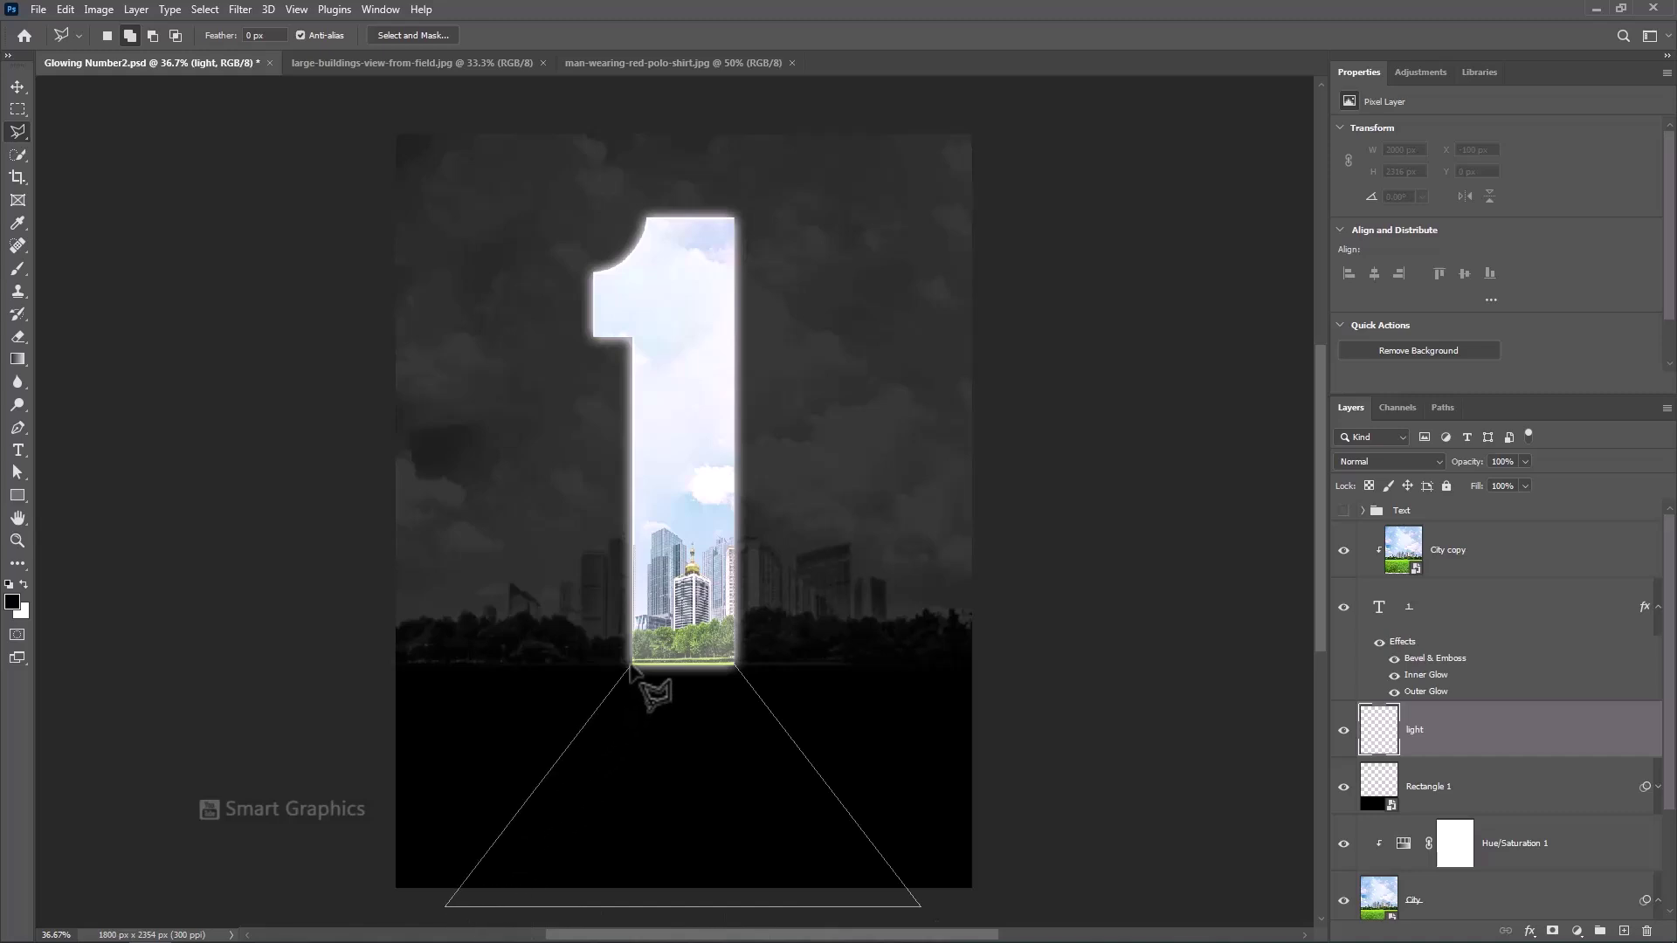
pyautogui.click(632, 667)
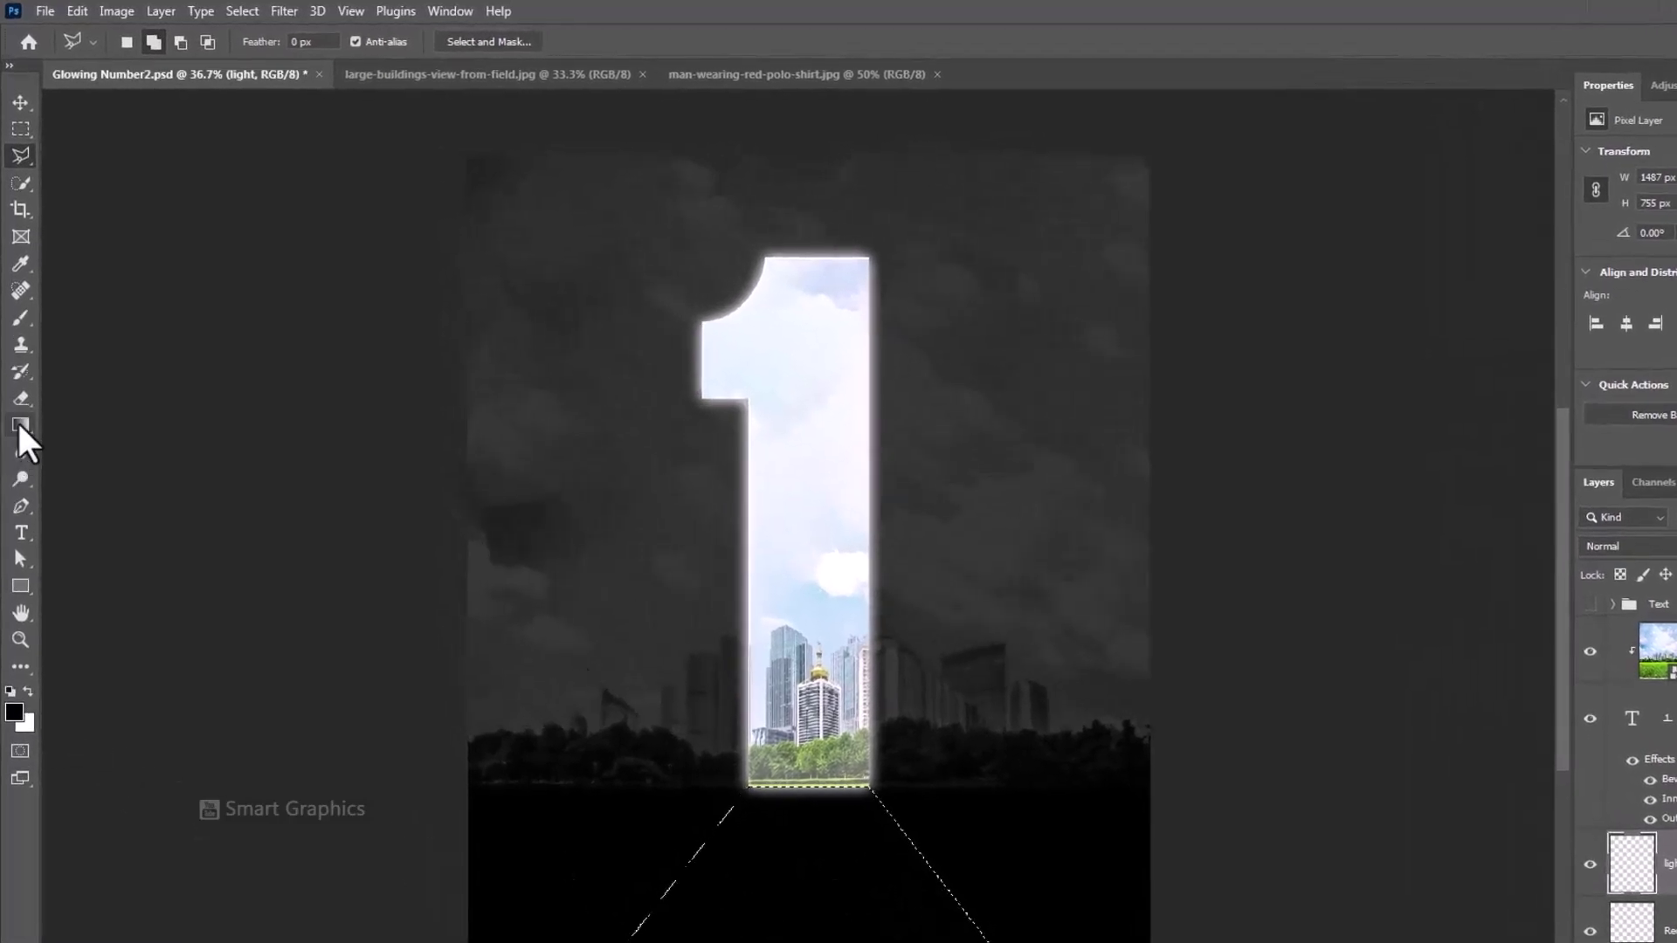
# Fill the trapezoid selection with a linear white-to-transparent gradient fading from the base of the number 1 to the canvas edge, and deselect.
pyautogui.click(20, 423)
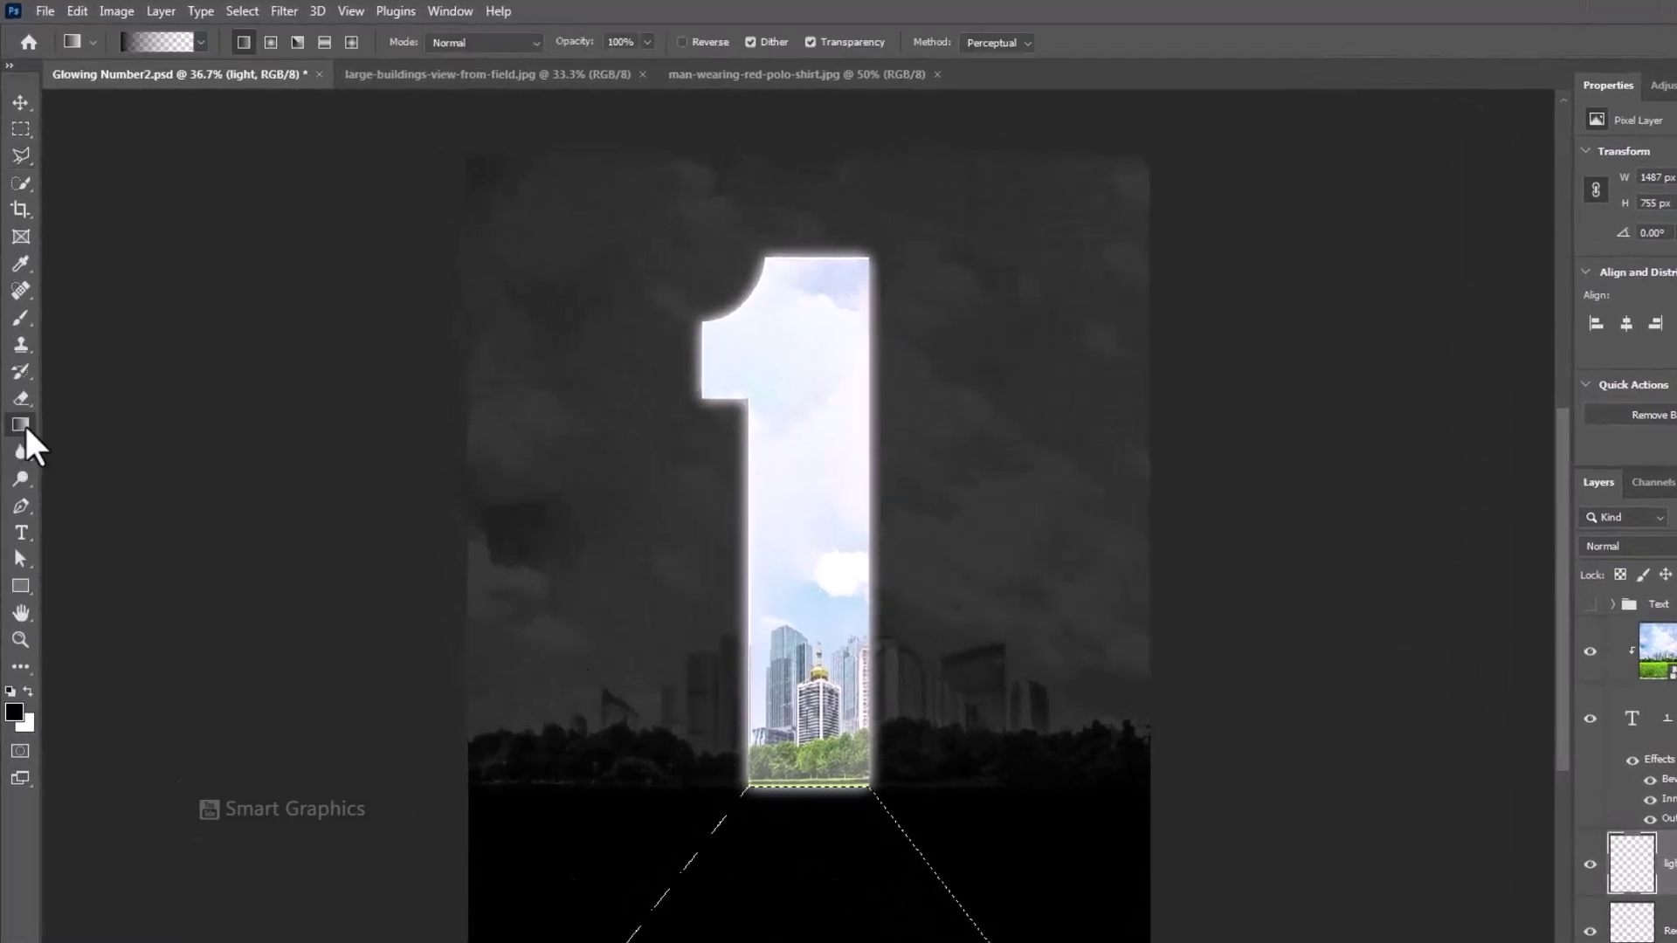
pyautogui.click(28, 689)
pyautogui.click(200, 42)
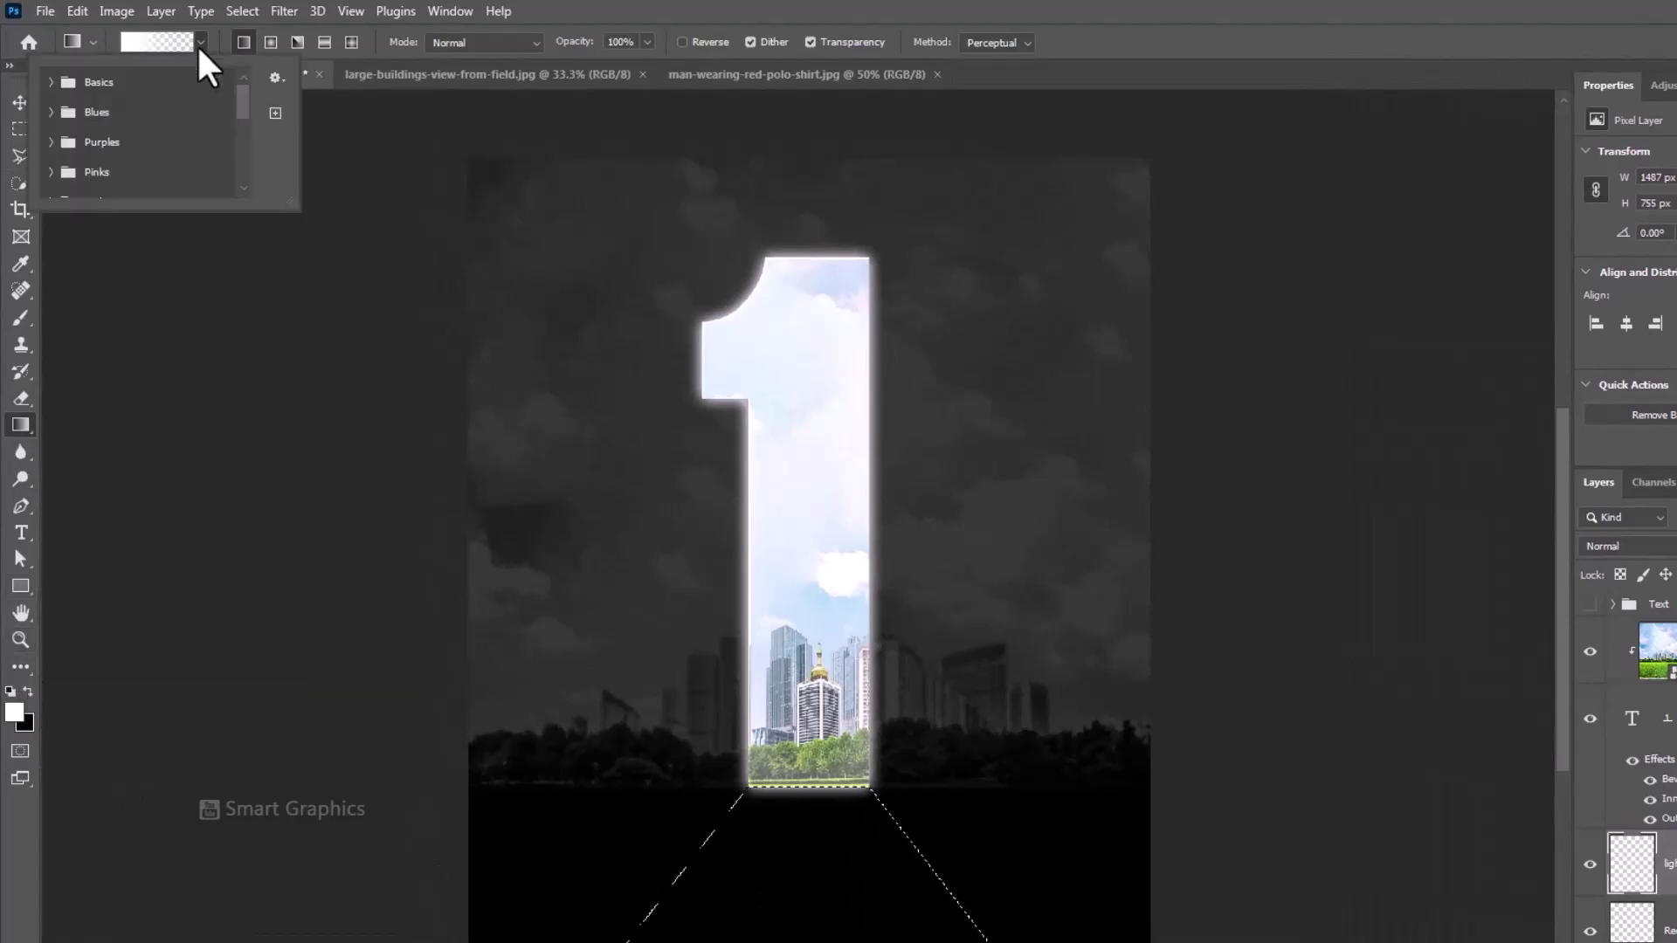
pyautogui.click(54, 83)
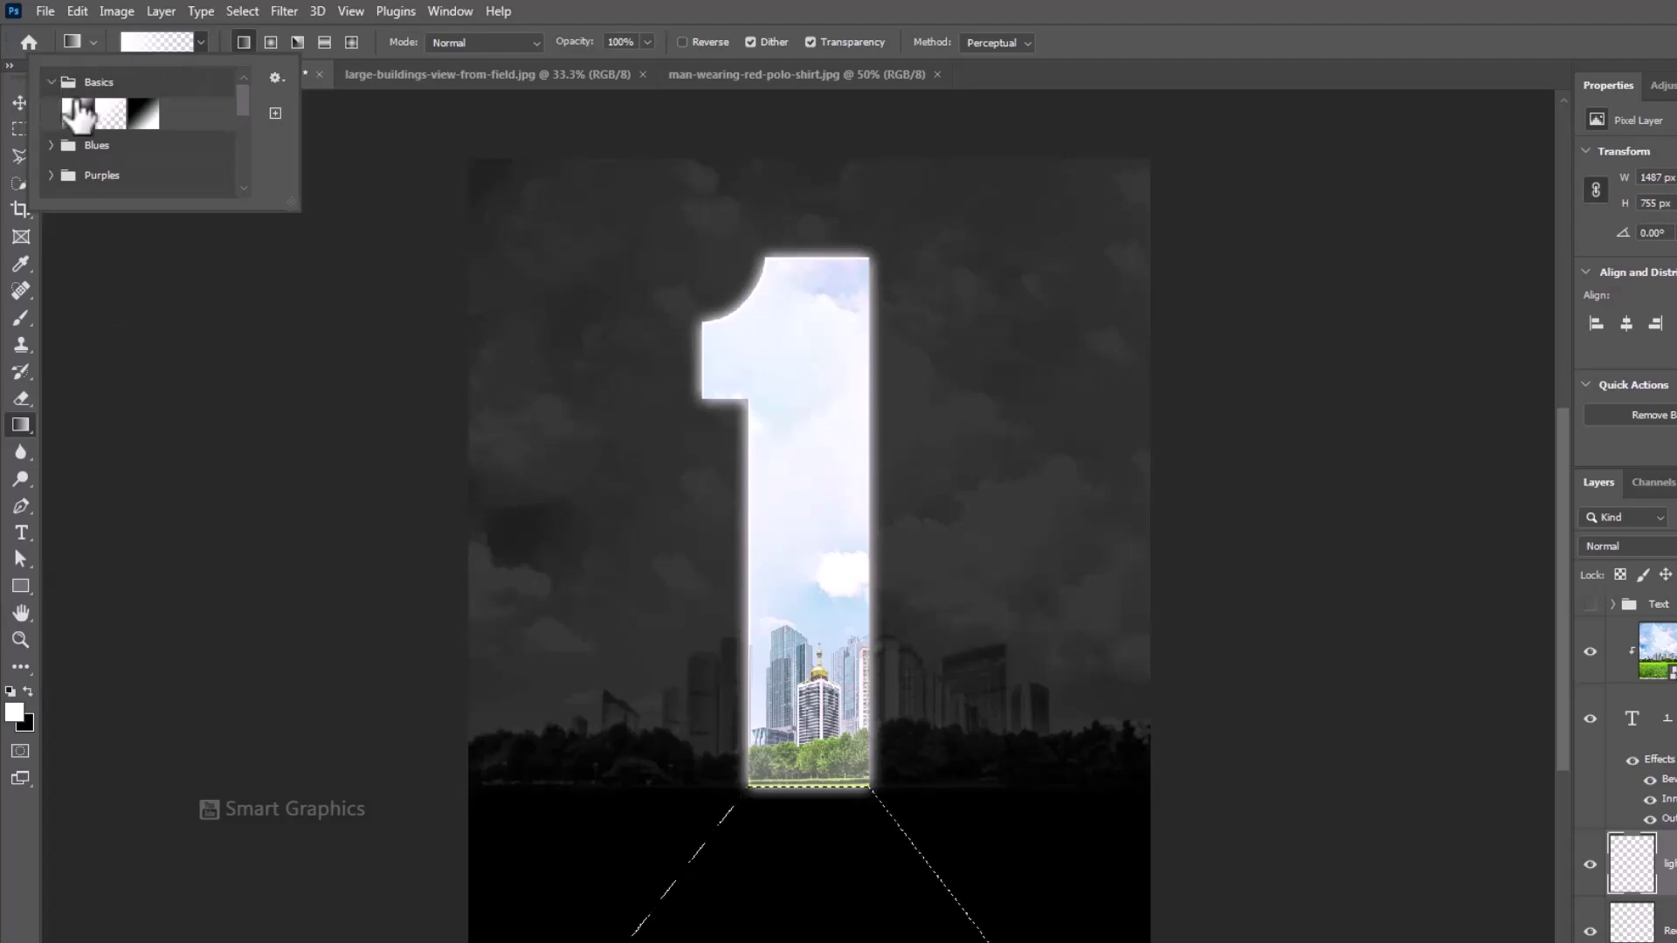
pyautogui.doubleClick(110, 113)
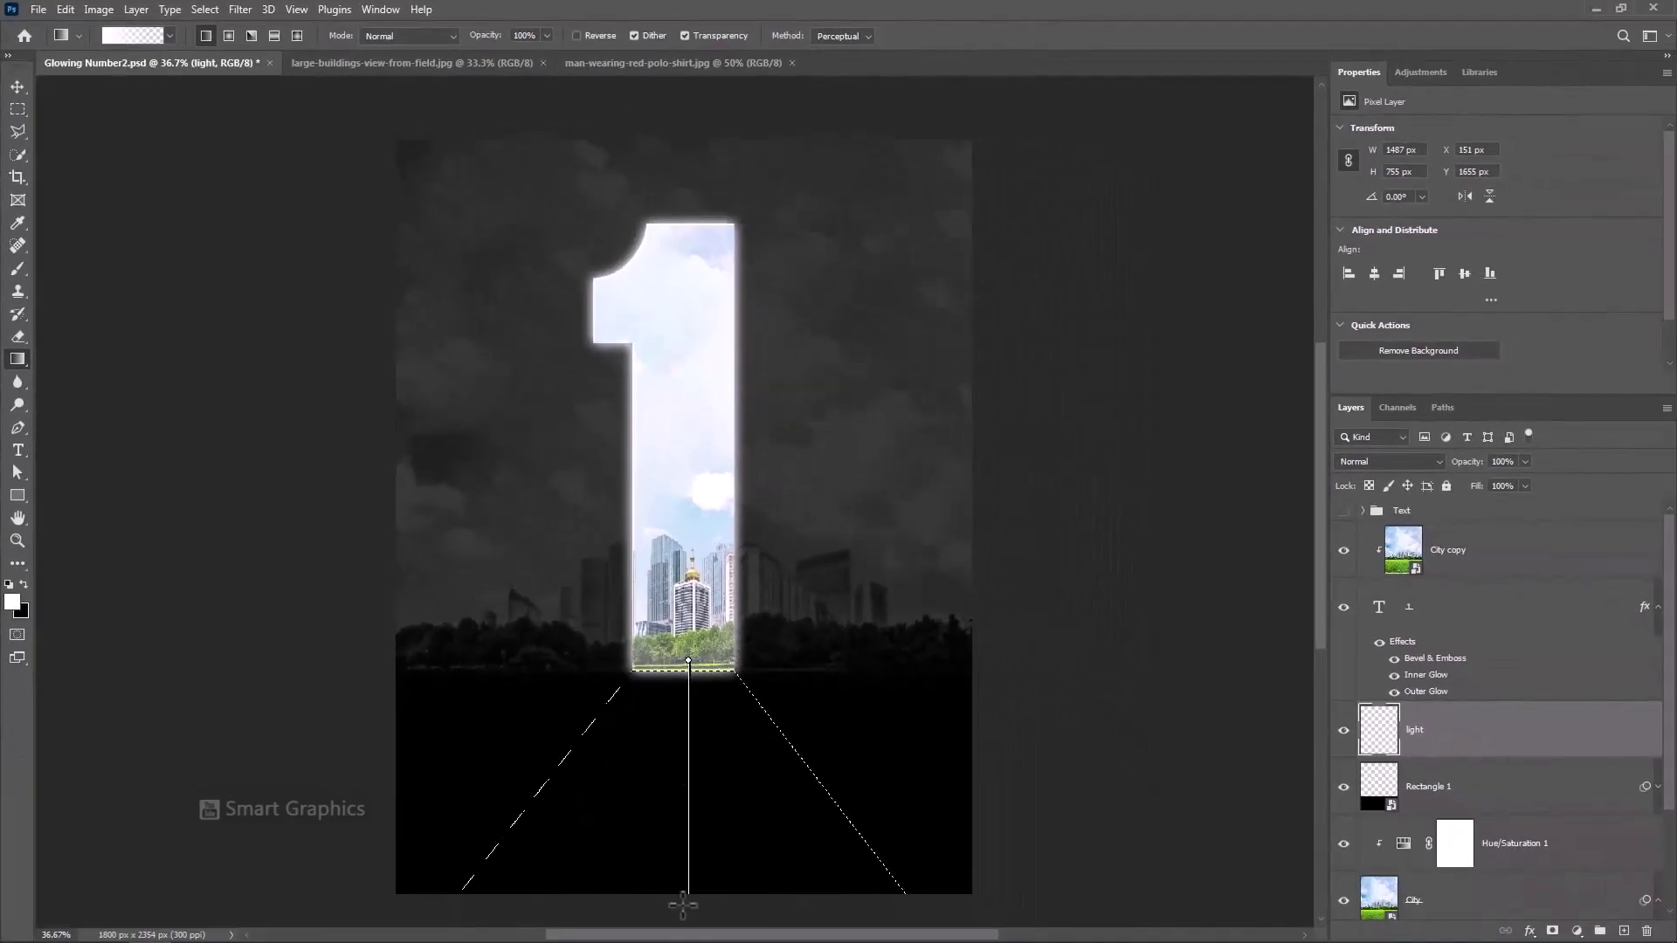
pyautogui.moveTo(683, 905); pyautogui.dragTo(679, 896)
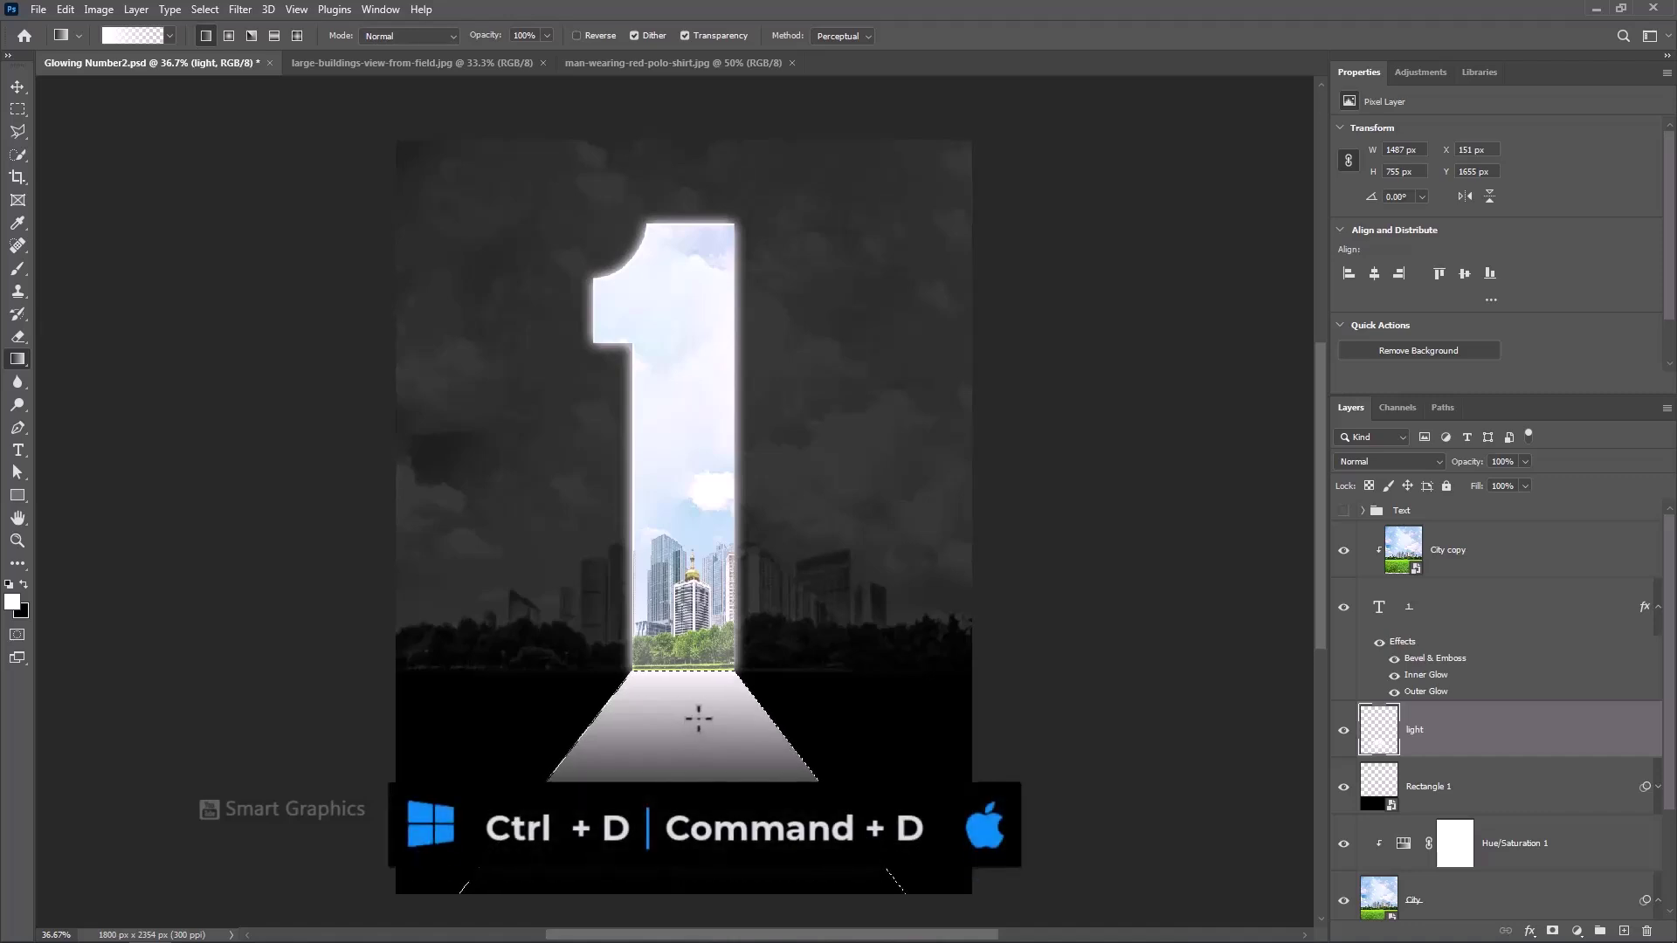
pyautogui.hotkey('ctrl', 'd')
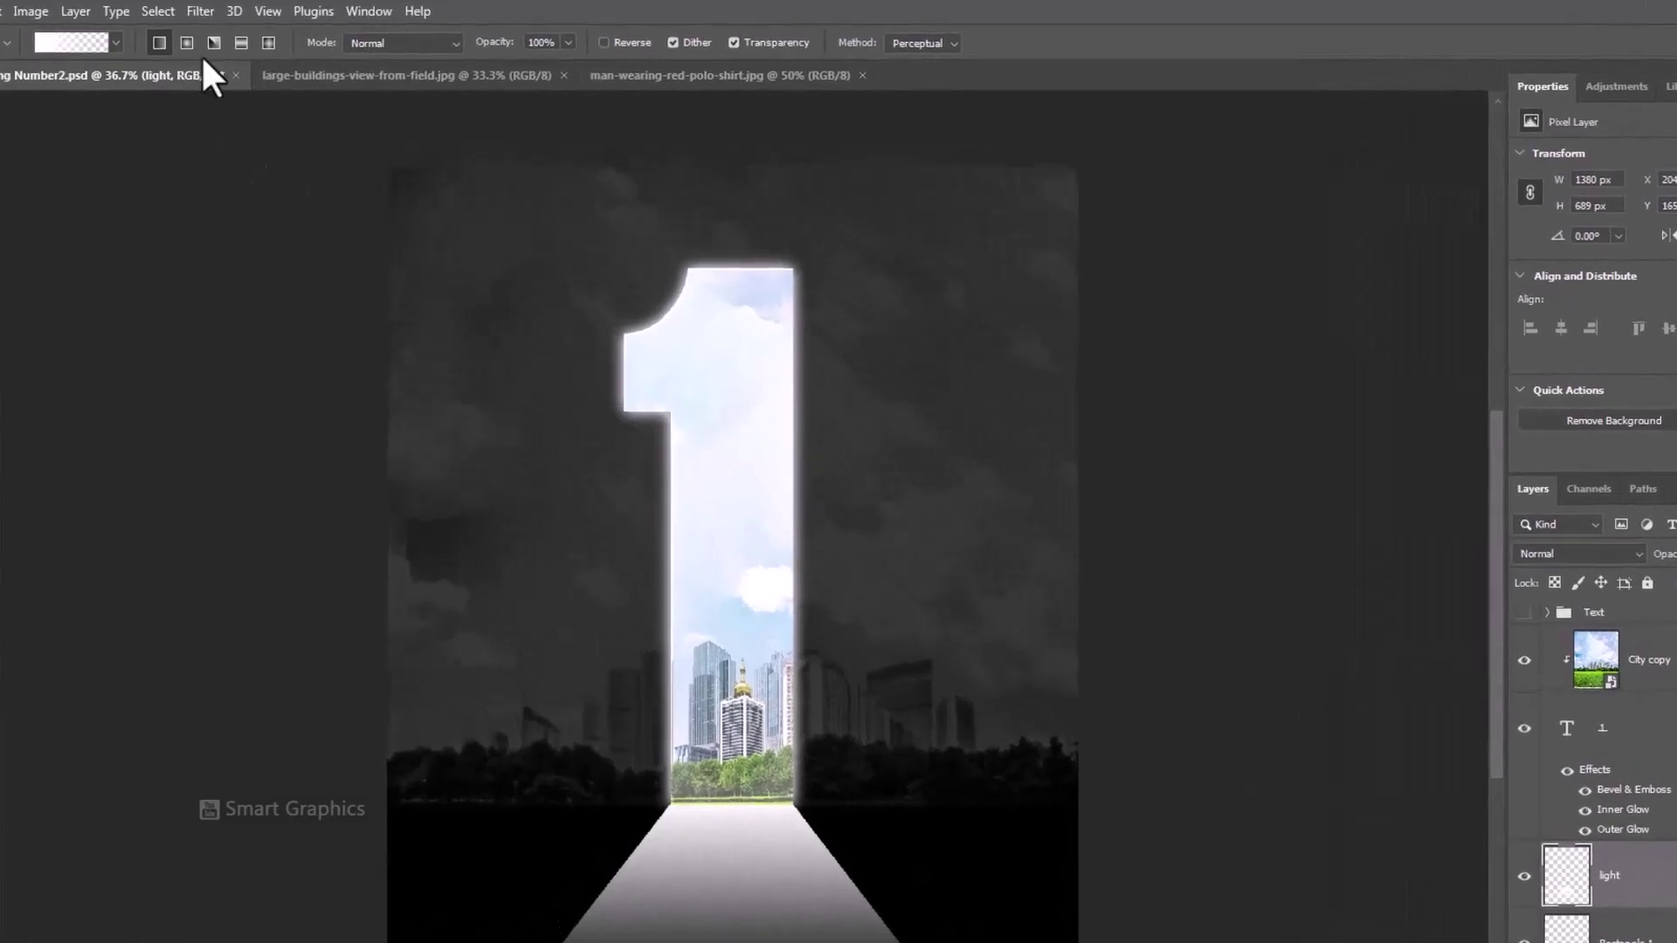
# Apply a Gaussian Blur with a radius of 6.2 pixels to the light layer.
pyautogui.click(200, 11)
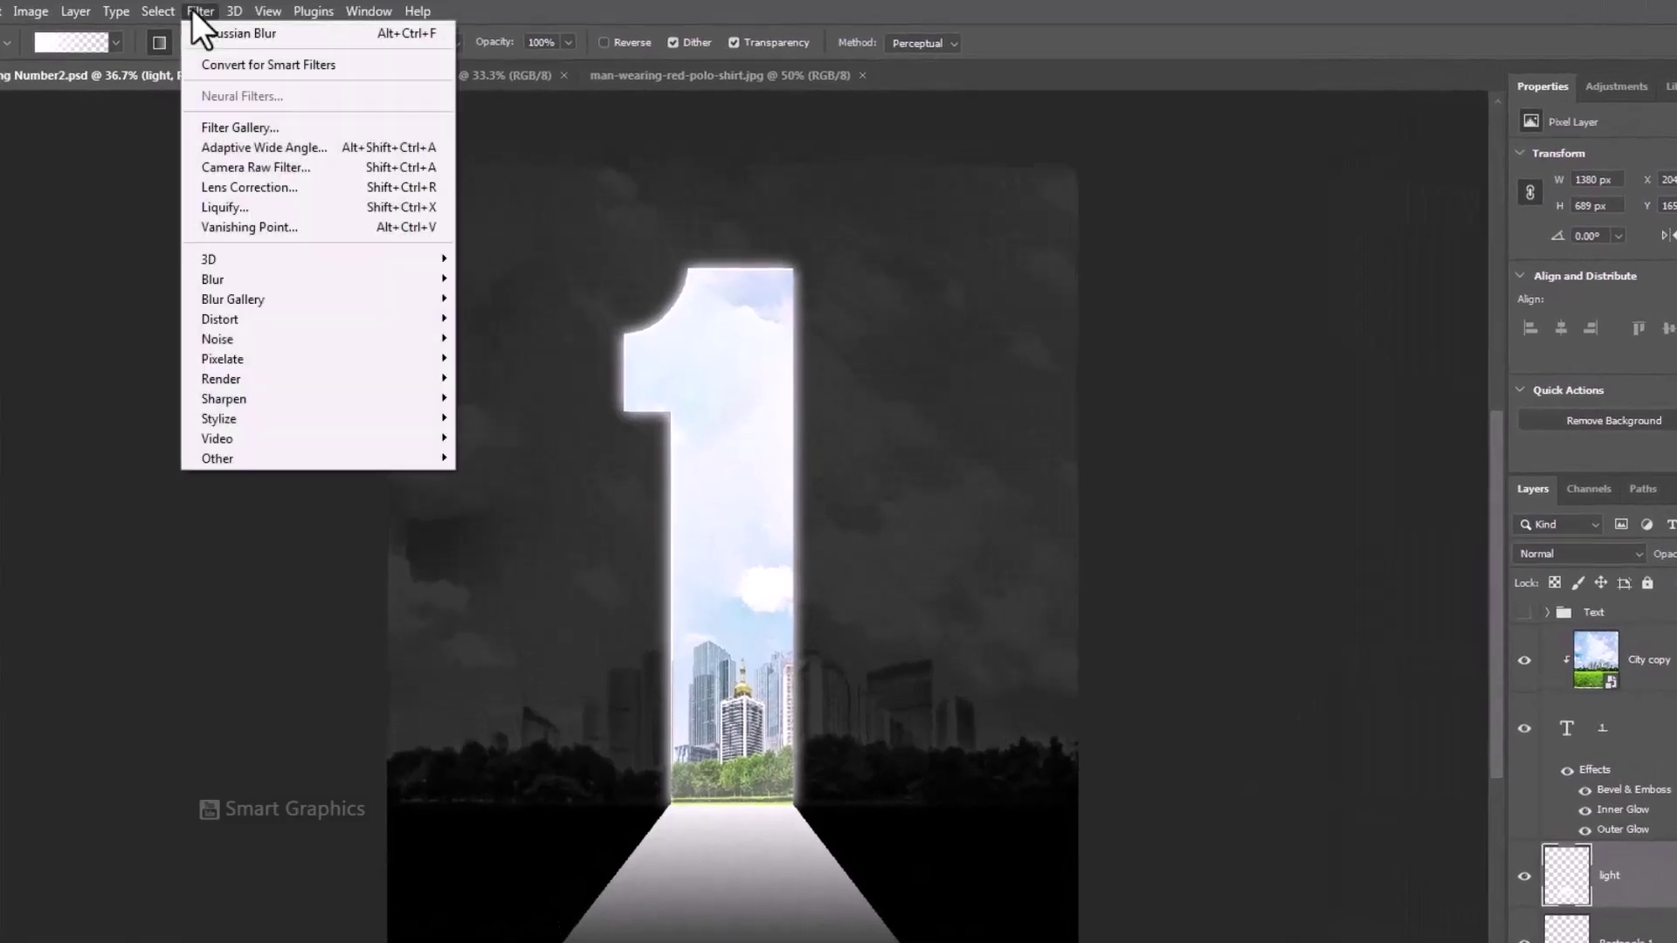
pyautogui.moveTo(278, 281)
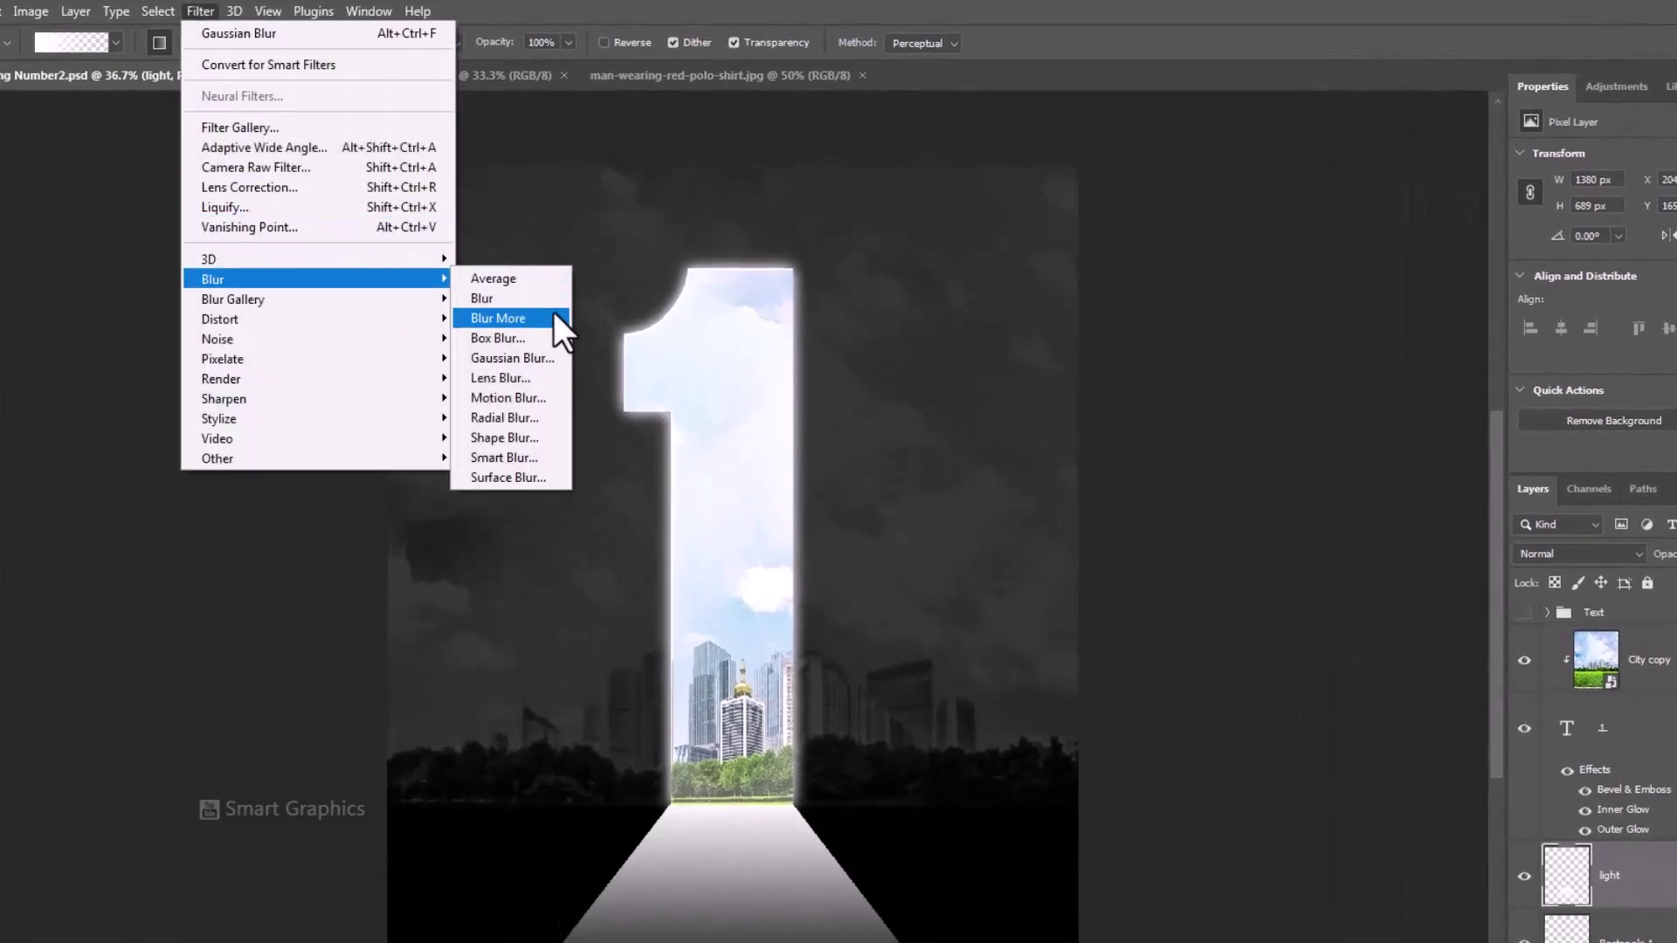
pyautogui.click(524, 357)
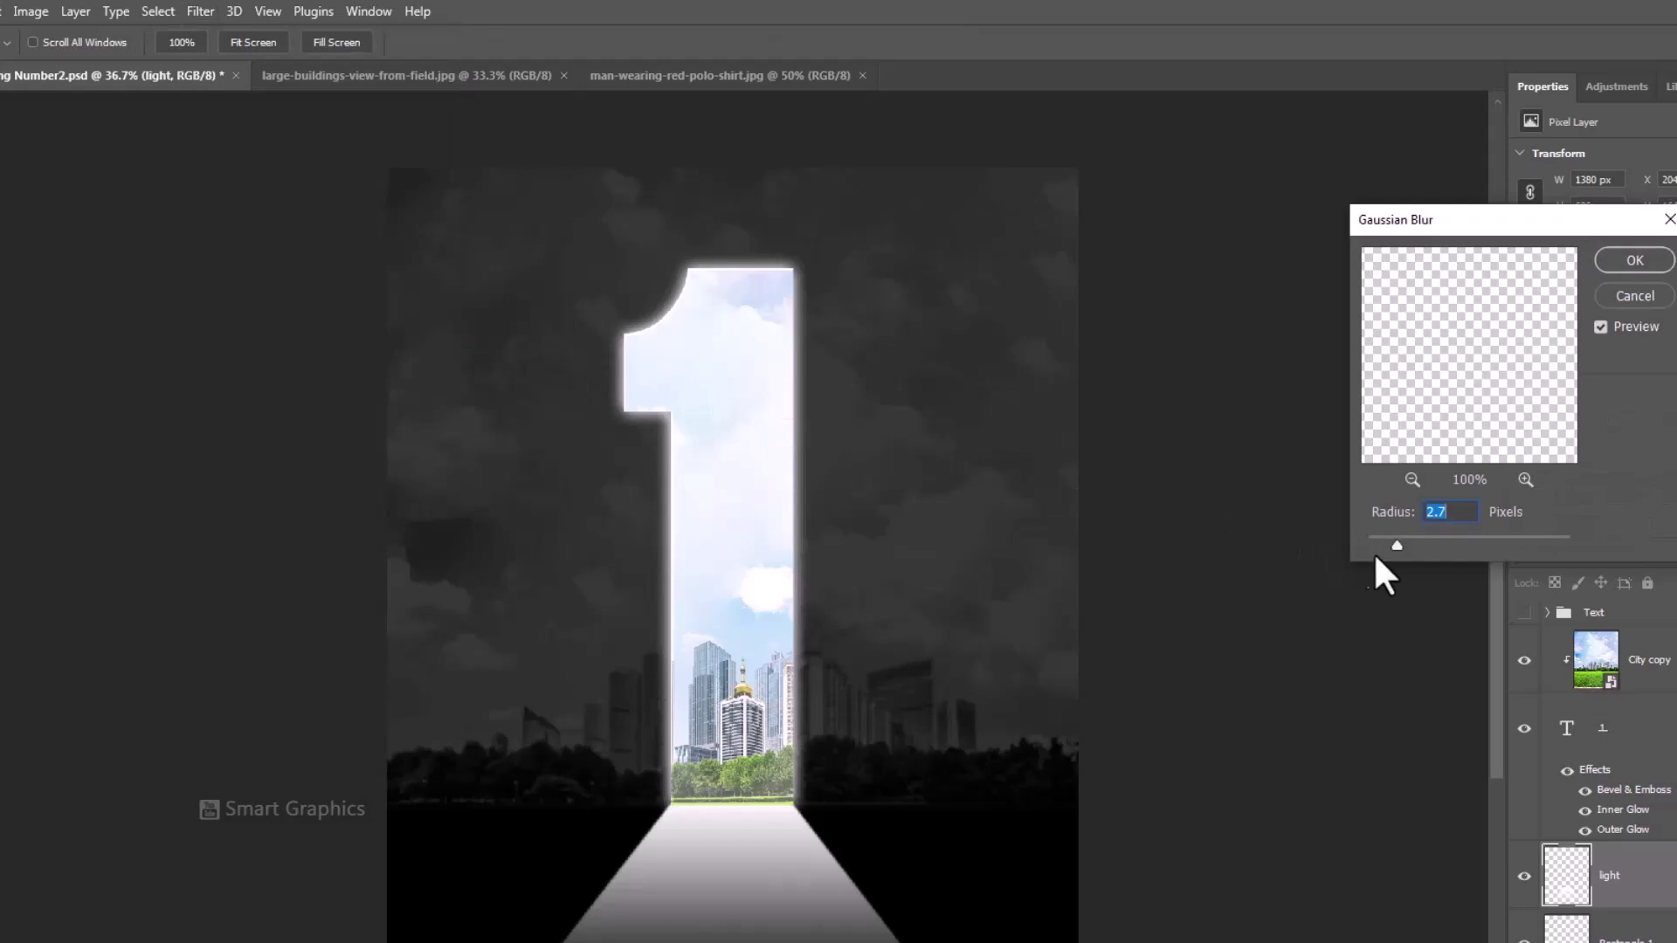
pyautogui.moveTo(1398, 546); pyautogui.dragTo(1427, 542)
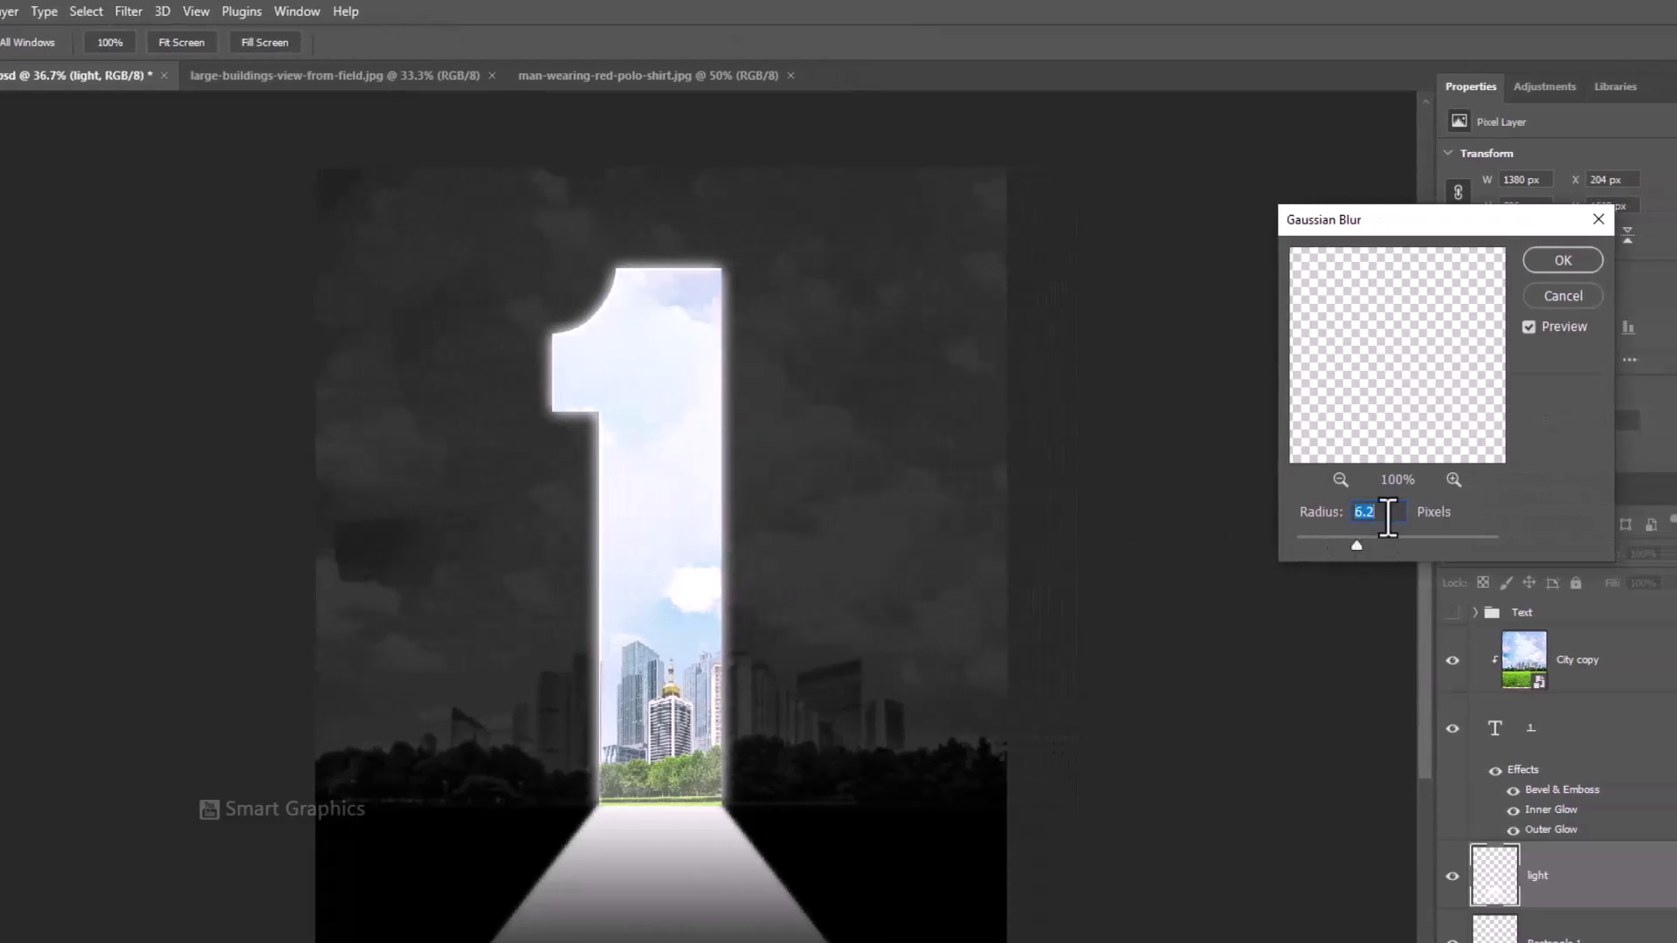
pyautogui.click(1586, 255)
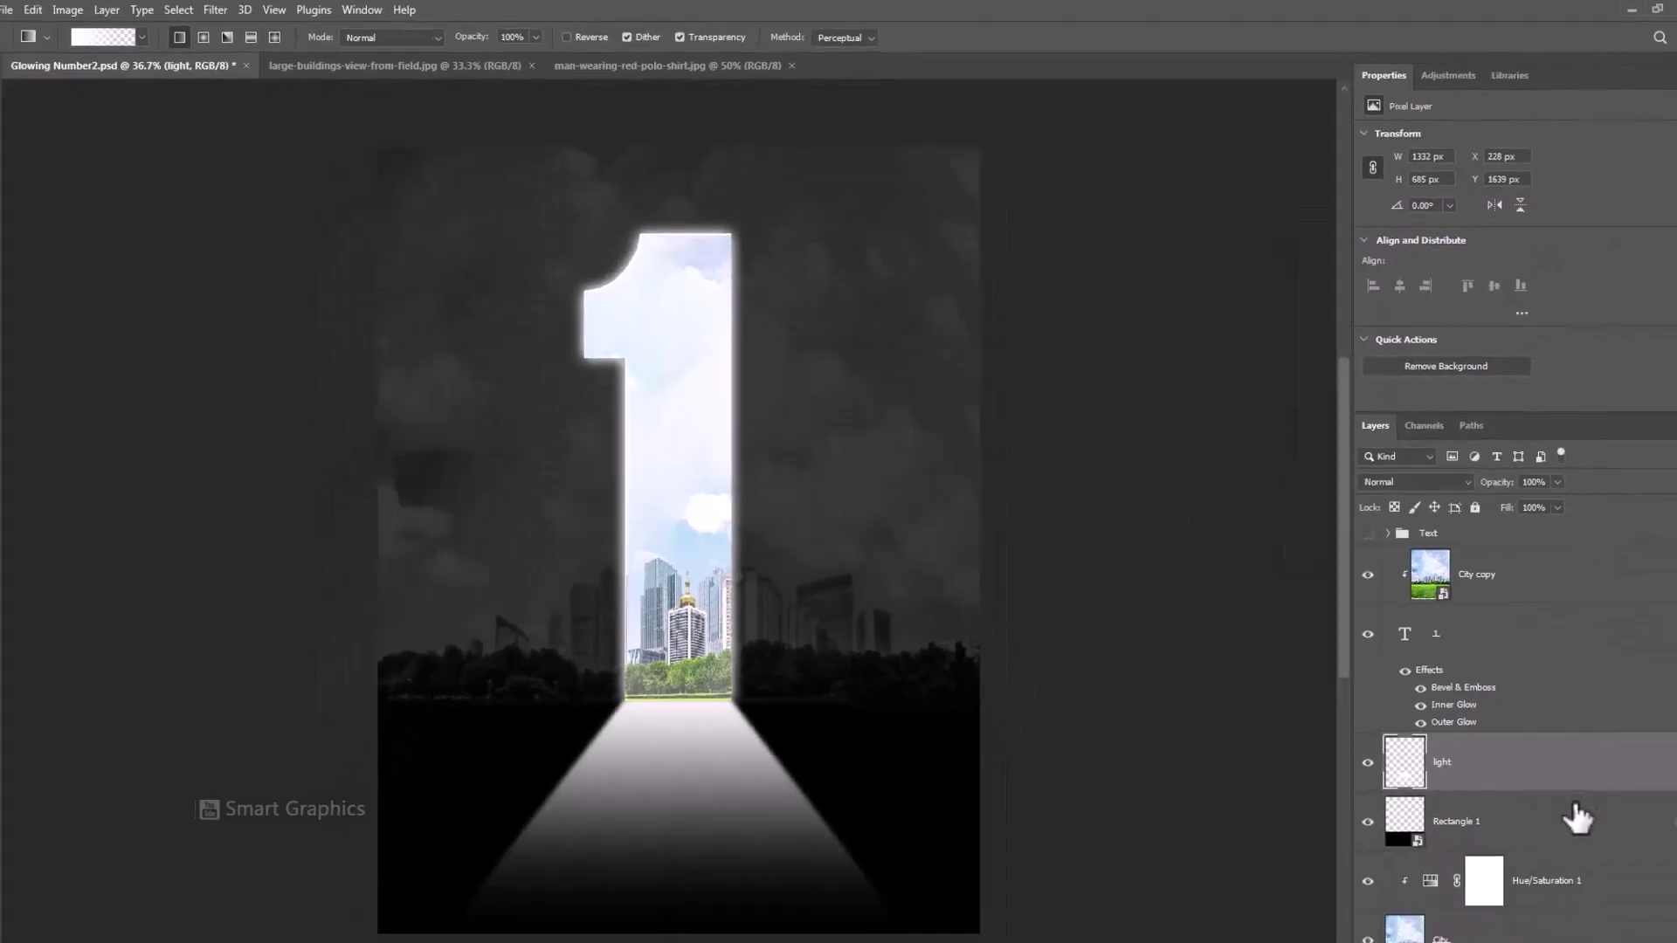
# In man-wearing-red-polo-shirt.jpg, select the man with Select Subject and copy him.
pyautogui.click(611, 62)
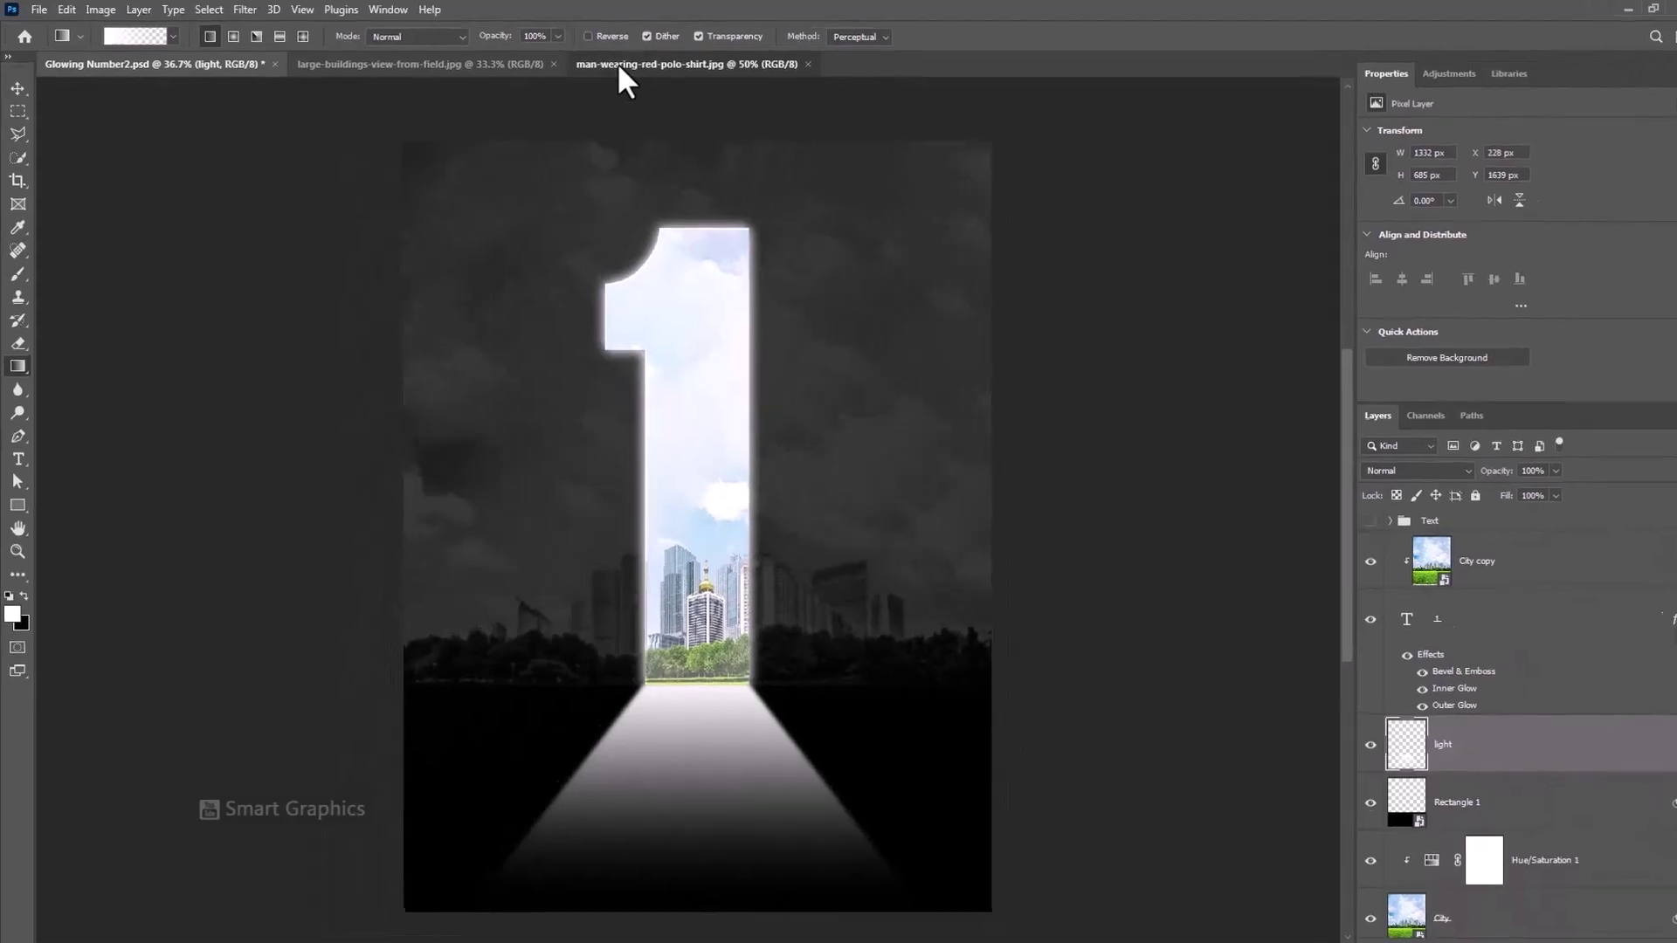
pyautogui.press('v')
pyautogui.click(279, 12)
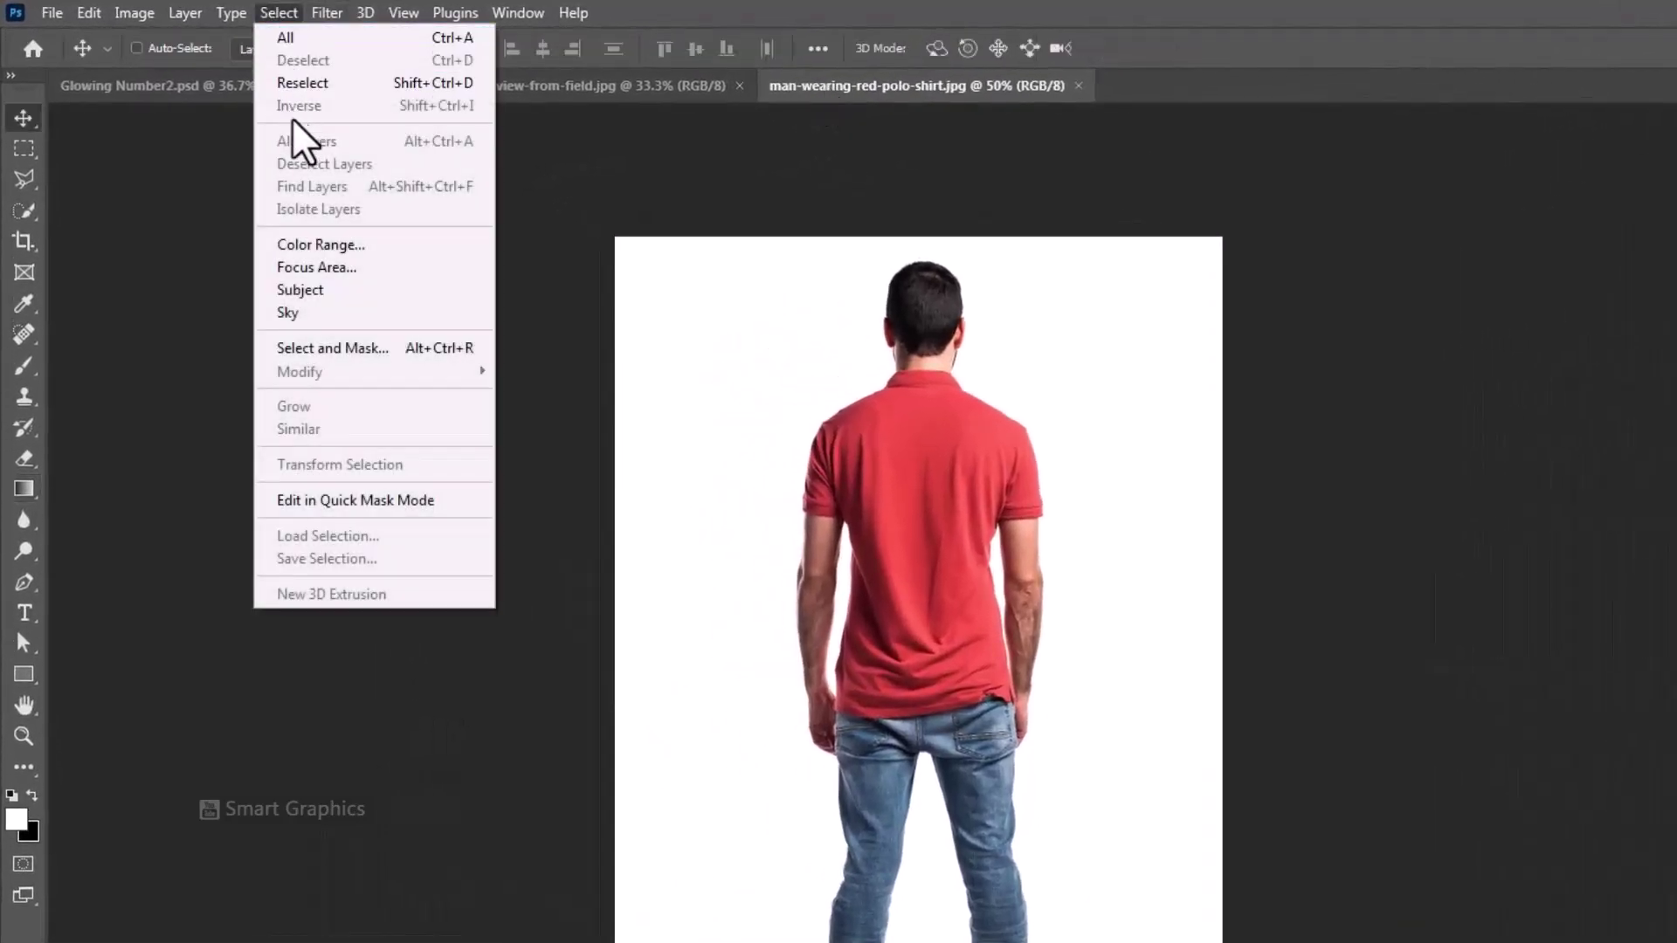
pyautogui.click(306, 290)
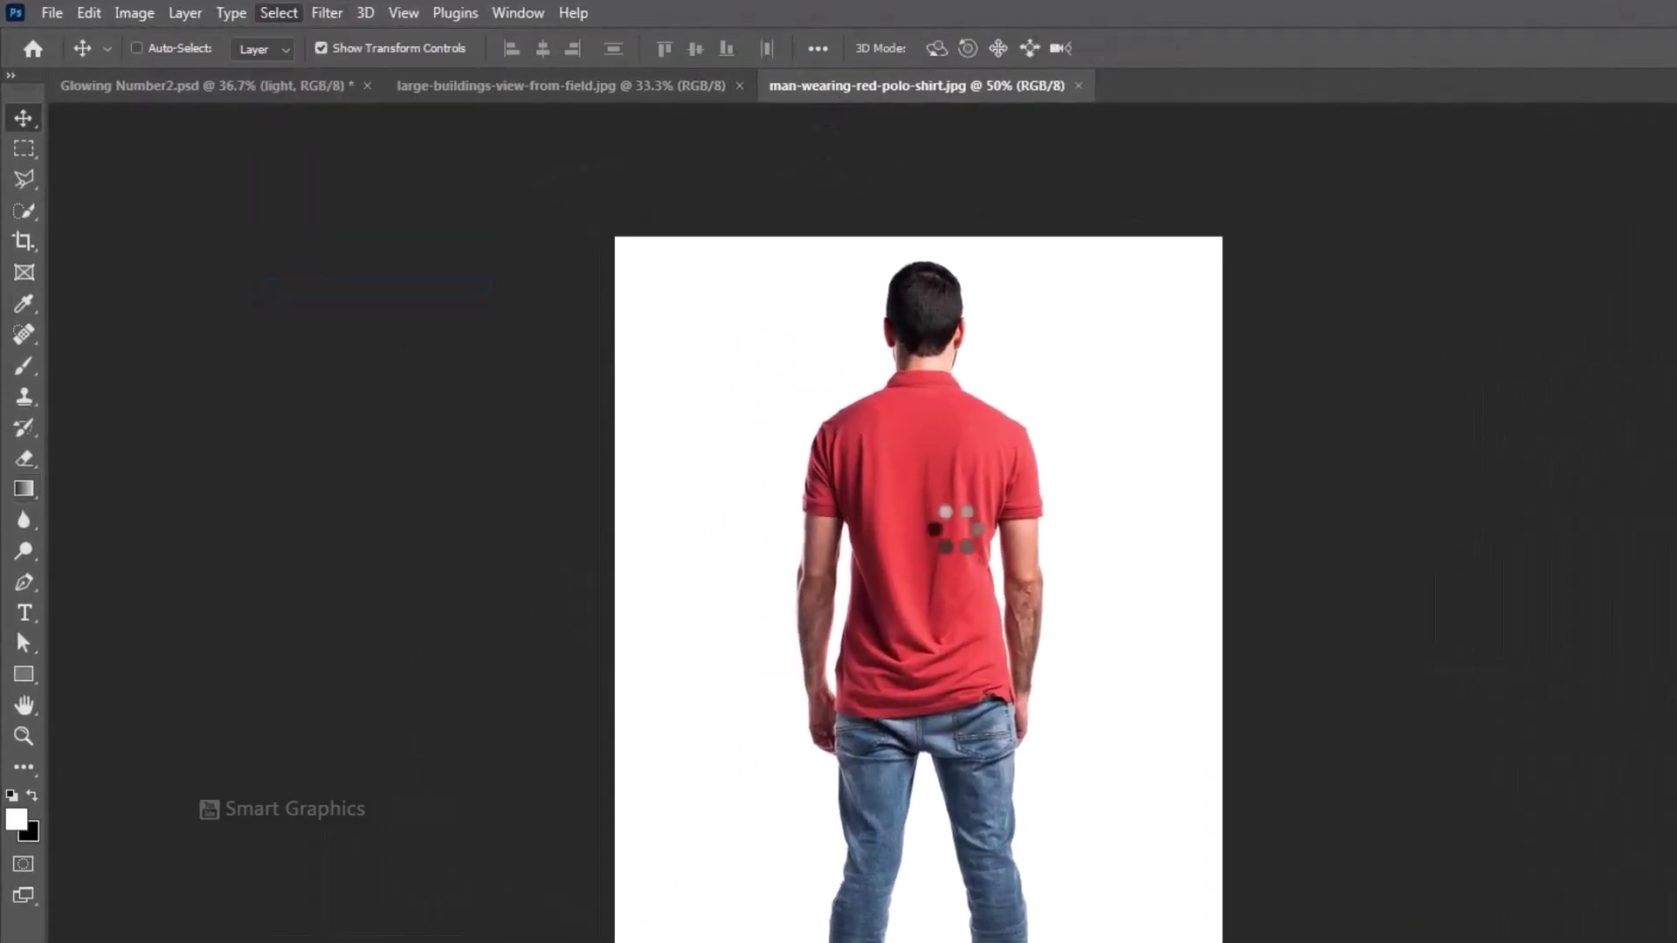
pyautogui.hotkey('ctrl', 'c')
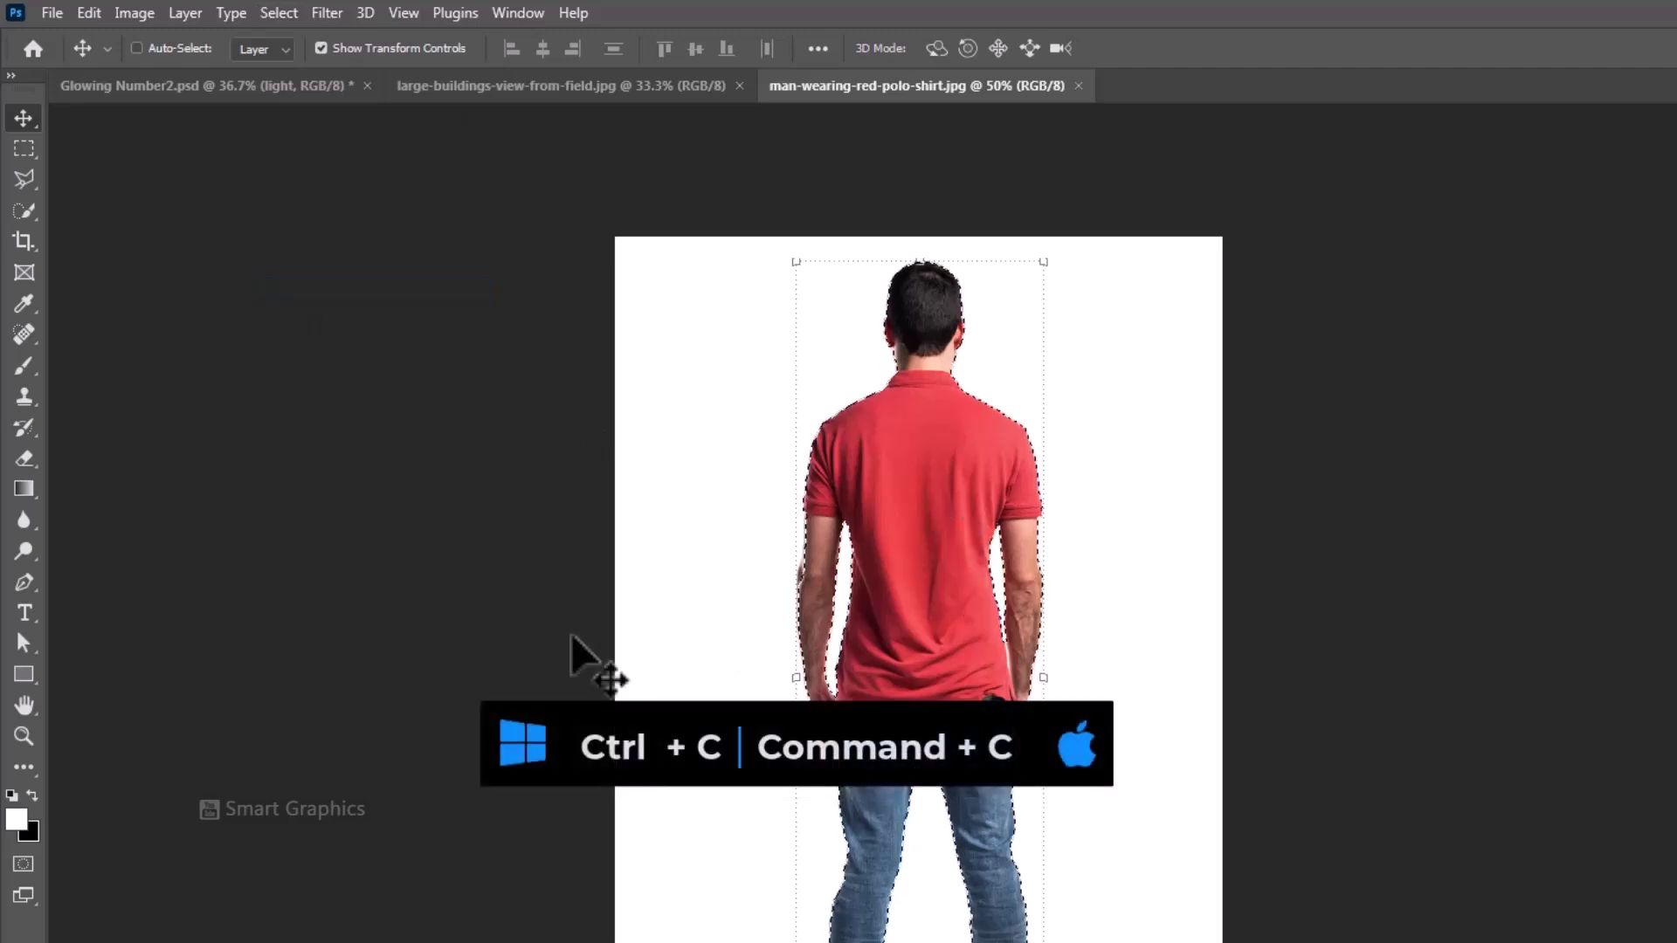
pyautogui.press('ctrl')
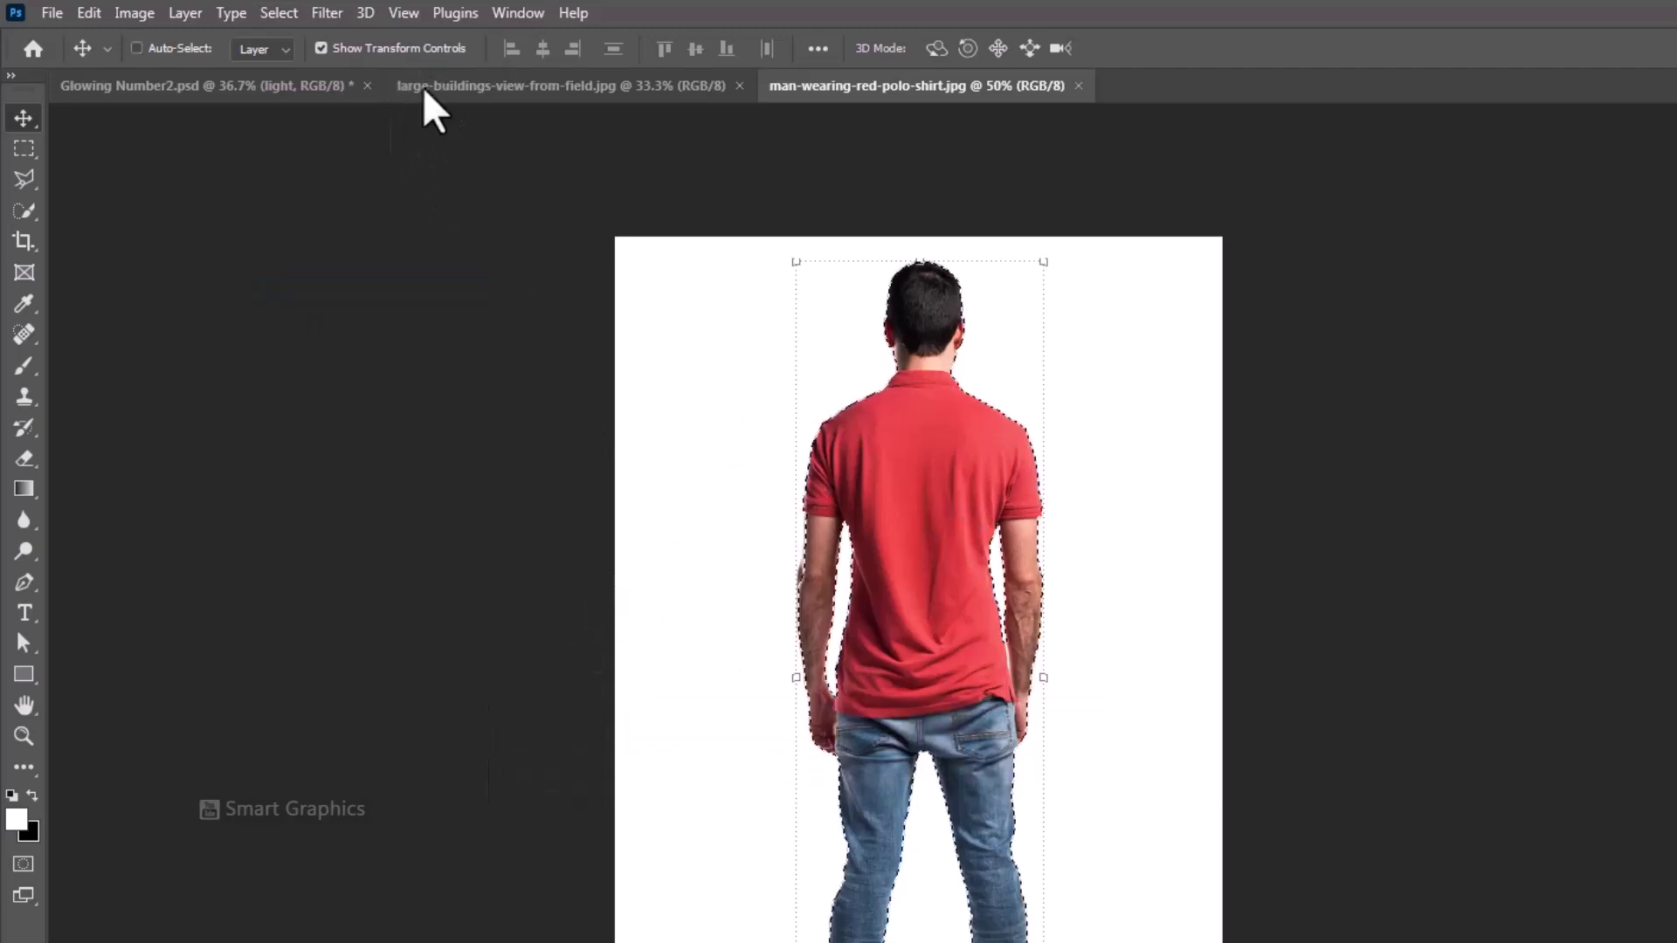
# Paste the man into Glowing Number2.psd and move his layer directly above City copy.
pyautogui.click(318, 86)
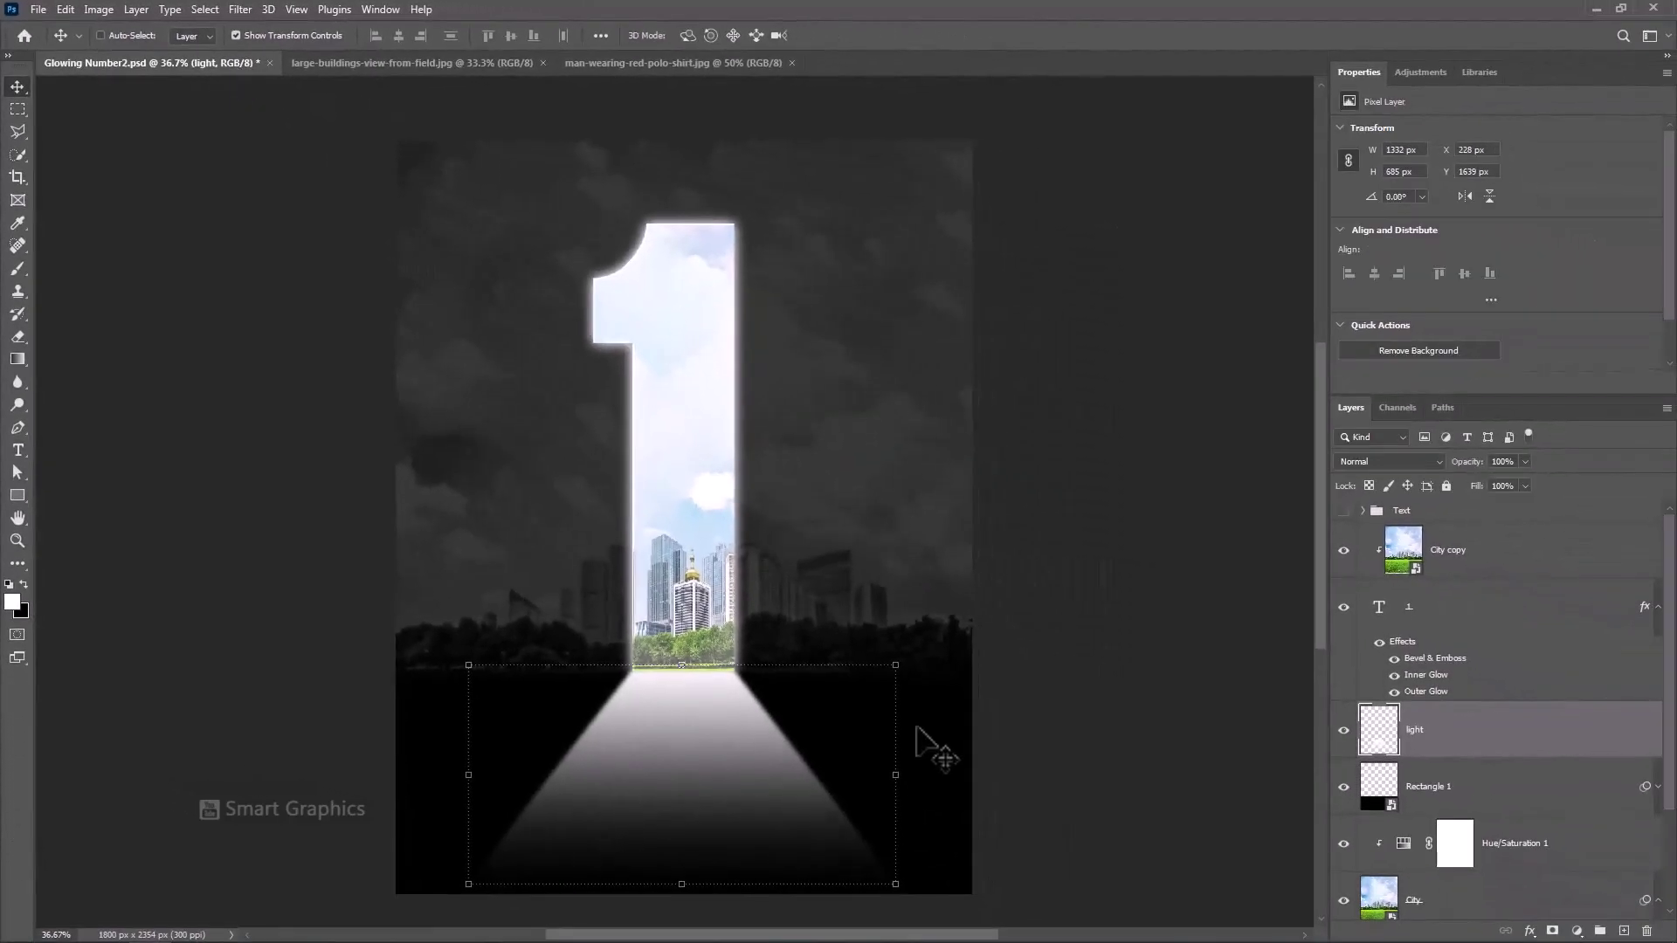
pyautogui.hotkey('ctrl', 'v')
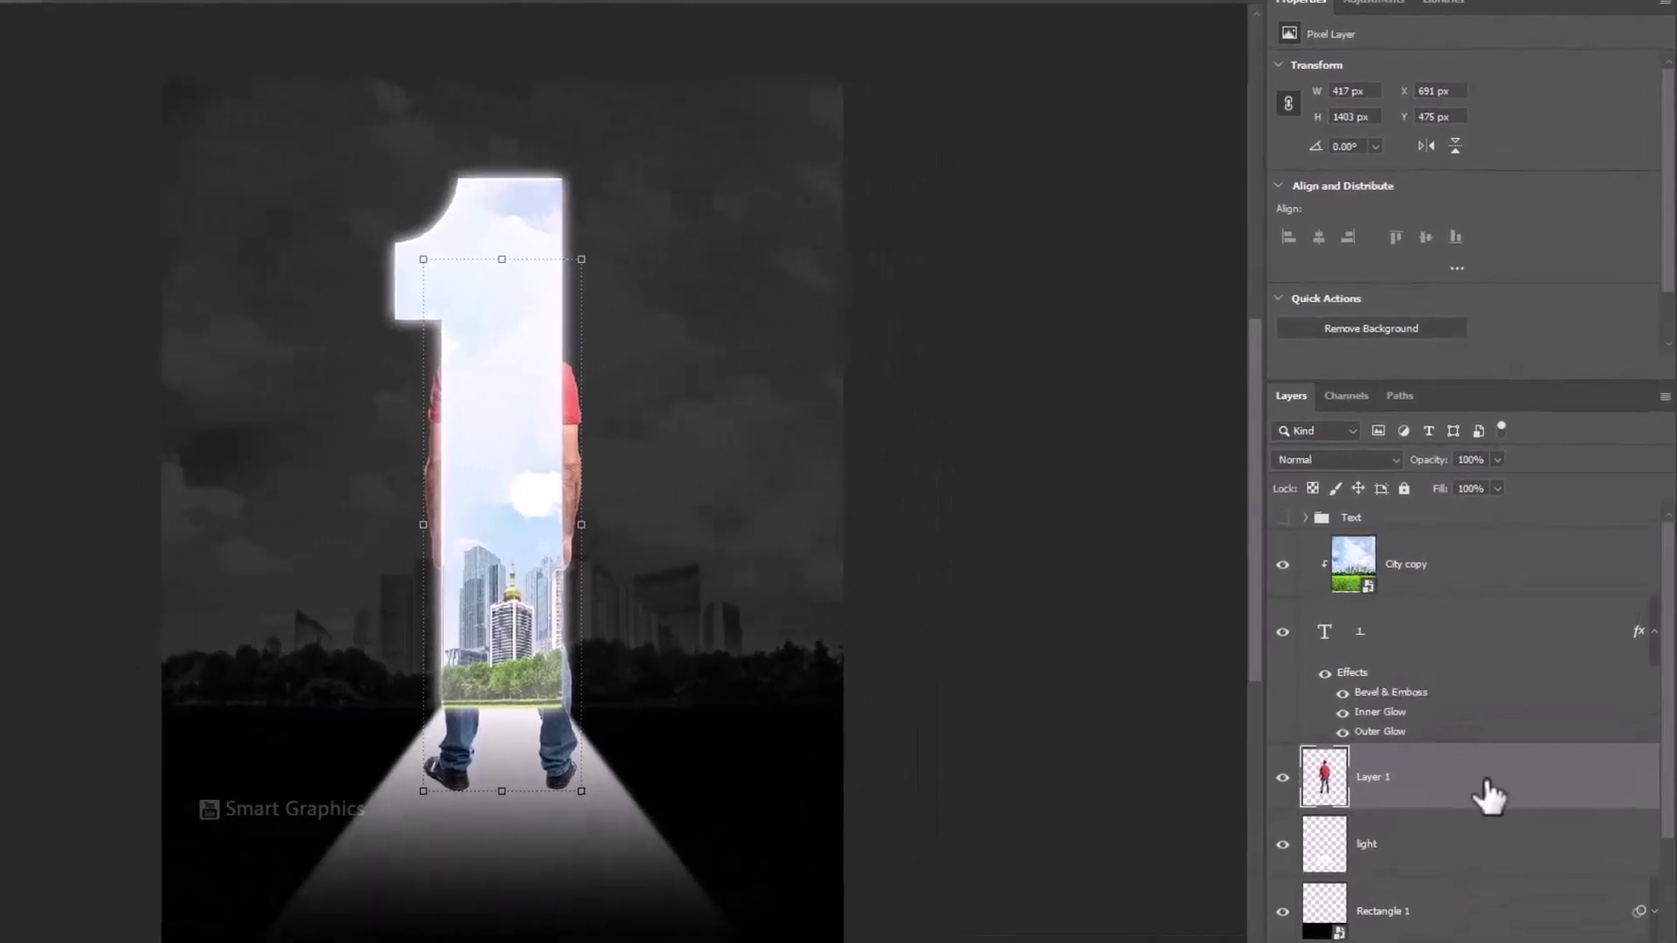
pyautogui.moveTo(1494, 792); pyautogui.dragTo(1432, 536)
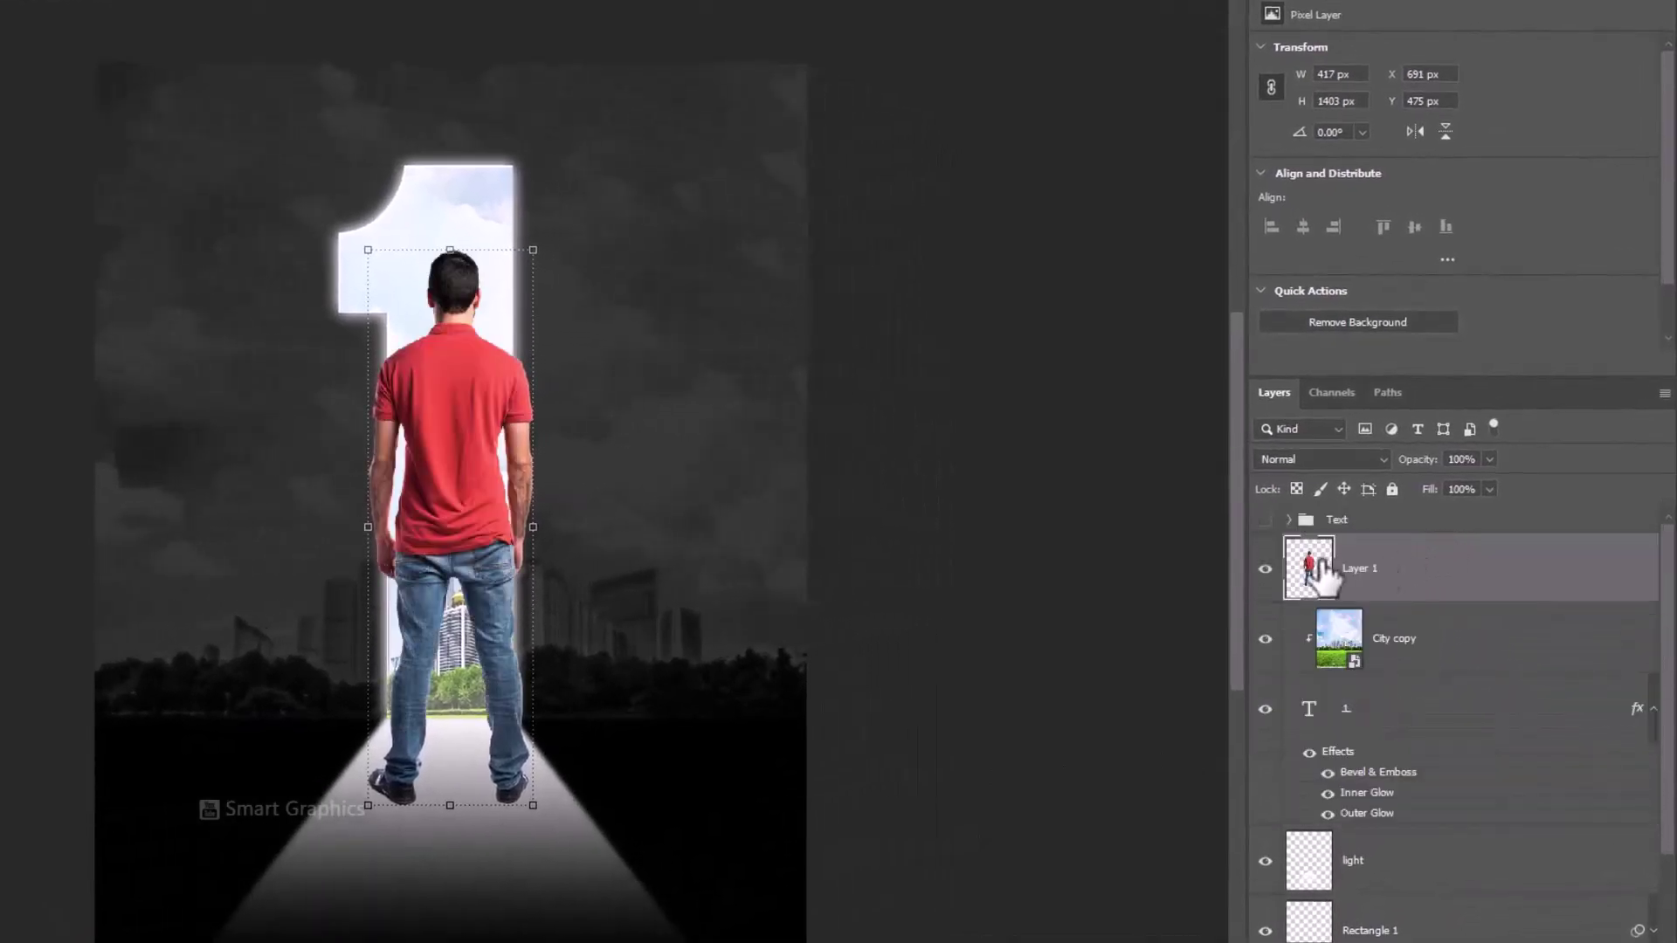
# Rename the pasted layer Man and convert it to a Smart Object.
pyautogui.doubleClick(1378, 570)
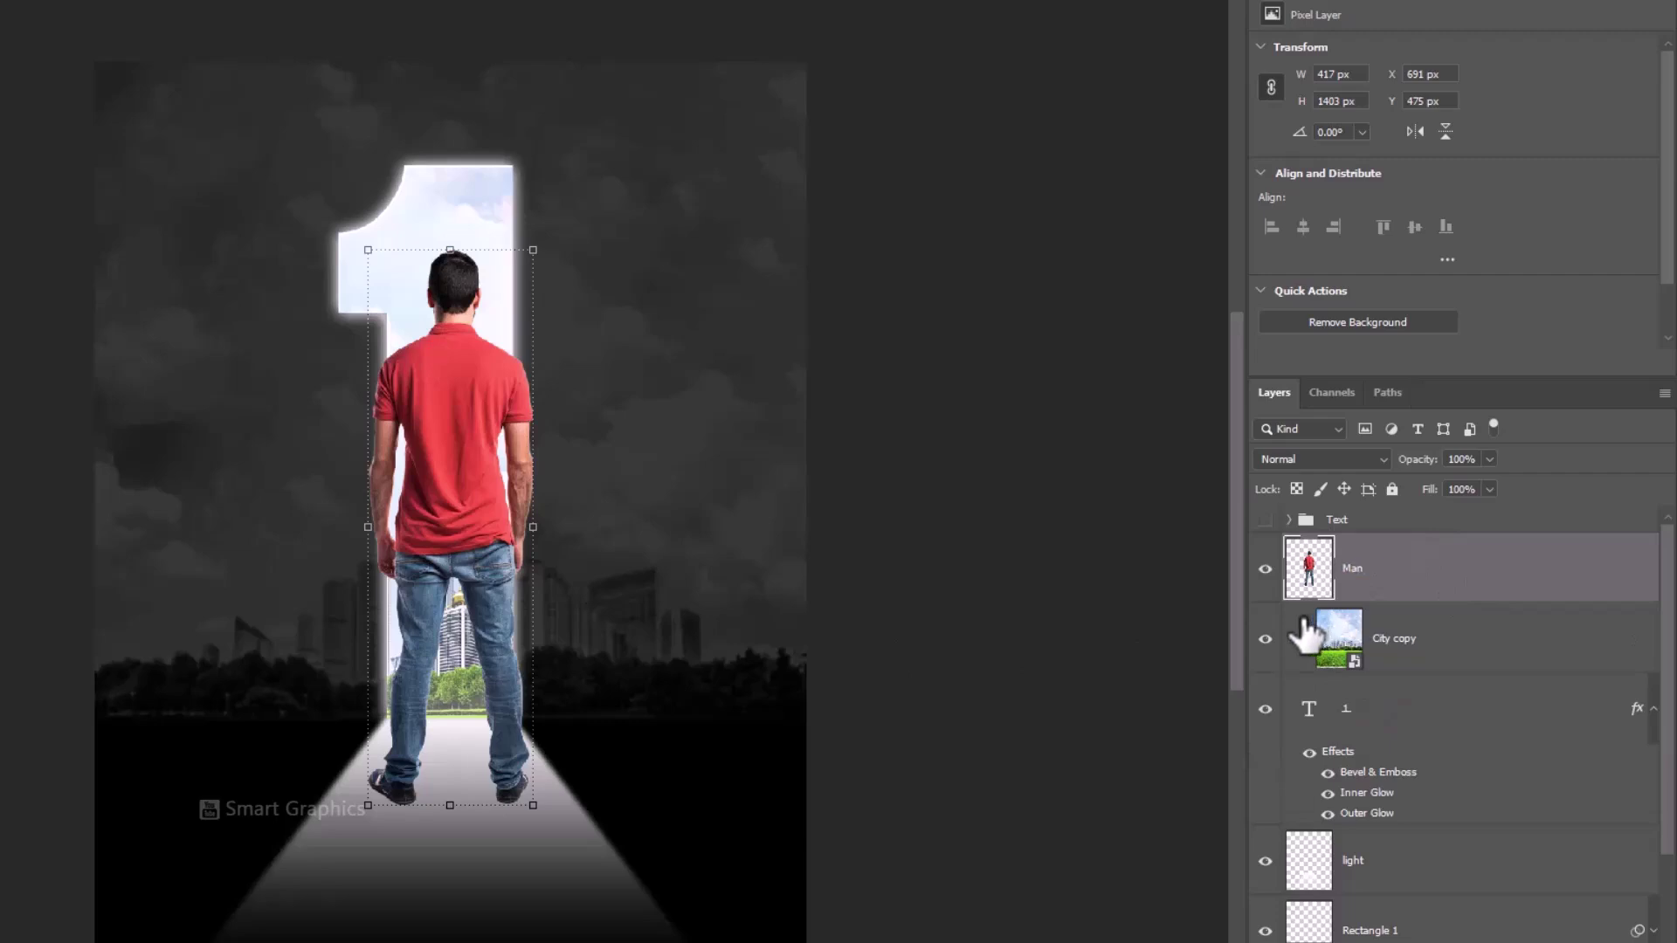
pyautogui.rightClick(1437, 583)
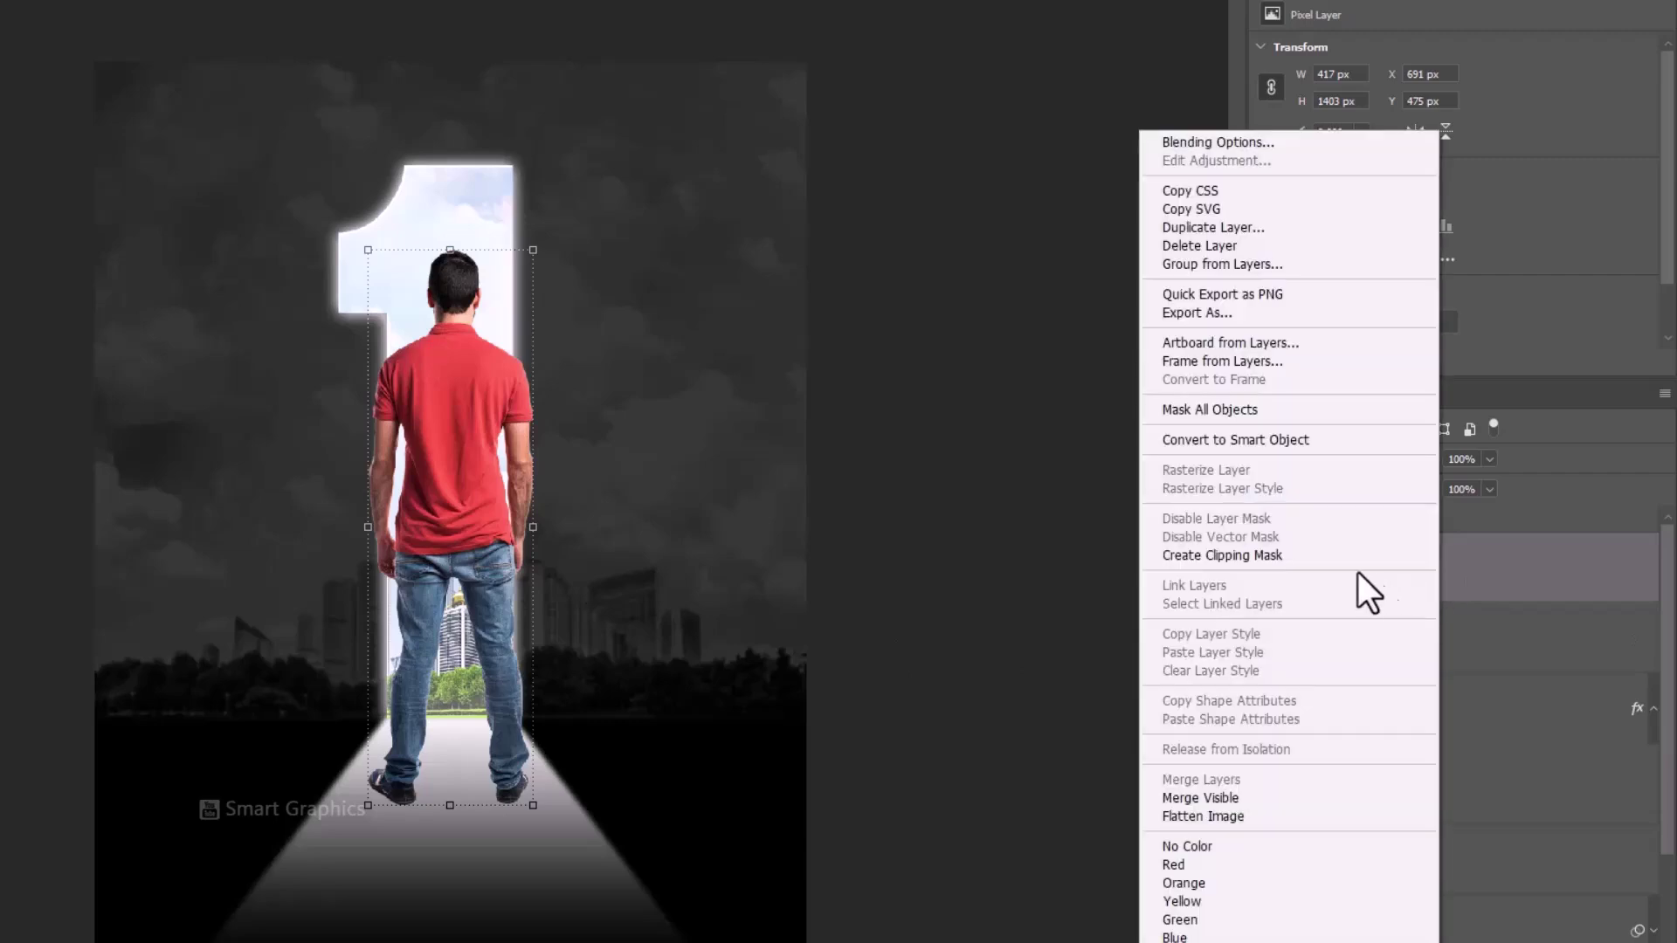
pyautogui.click(1224, 447)
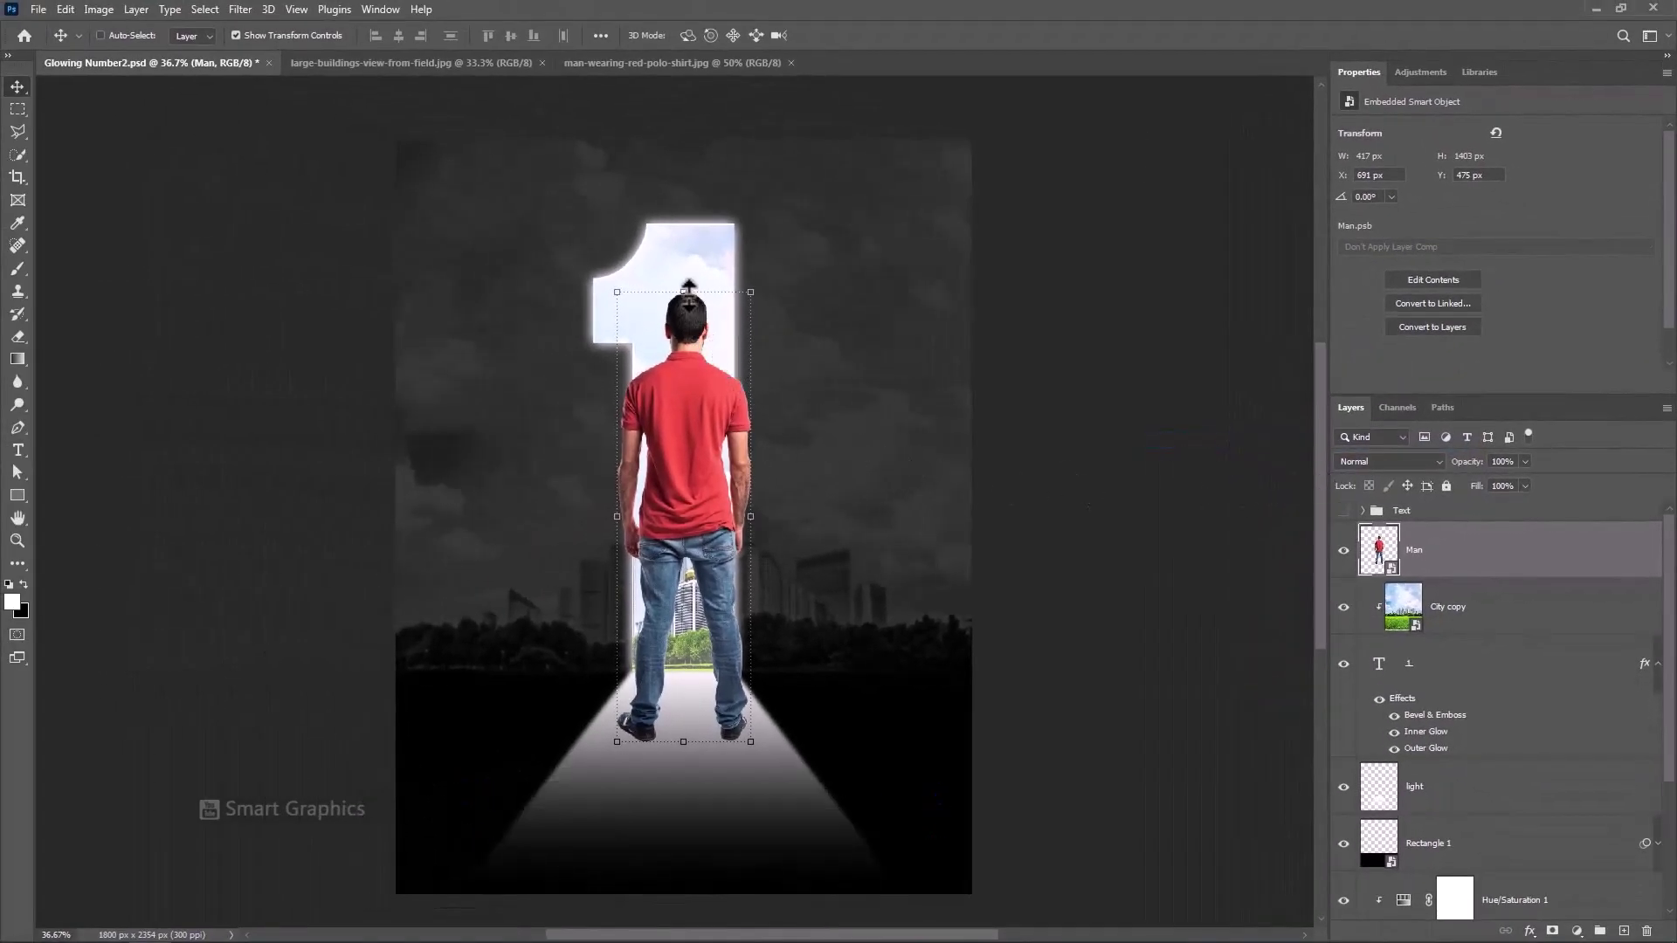
# Scale the man down to about 39 × 131 px, standing on the light at the base of the number 1.
pyautogui.moveTo(688, 292); pyautogui.dragTo(690, 729)
pyautogui.scroll(3, 681, 681)
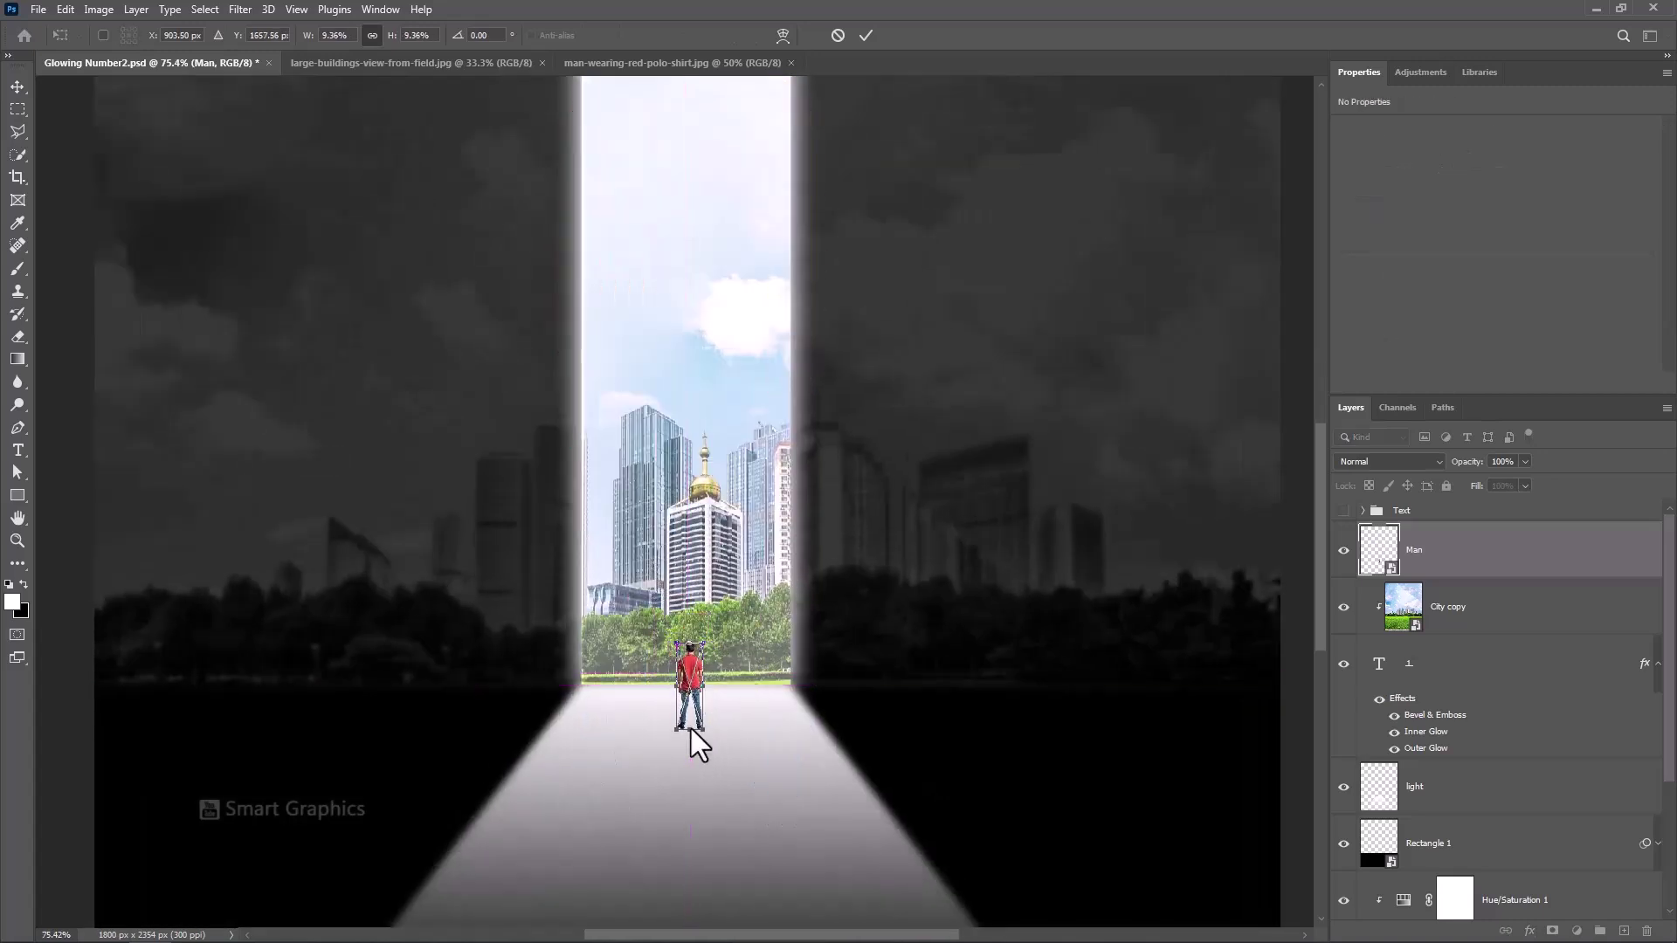
pyautogui.click(867, 35)
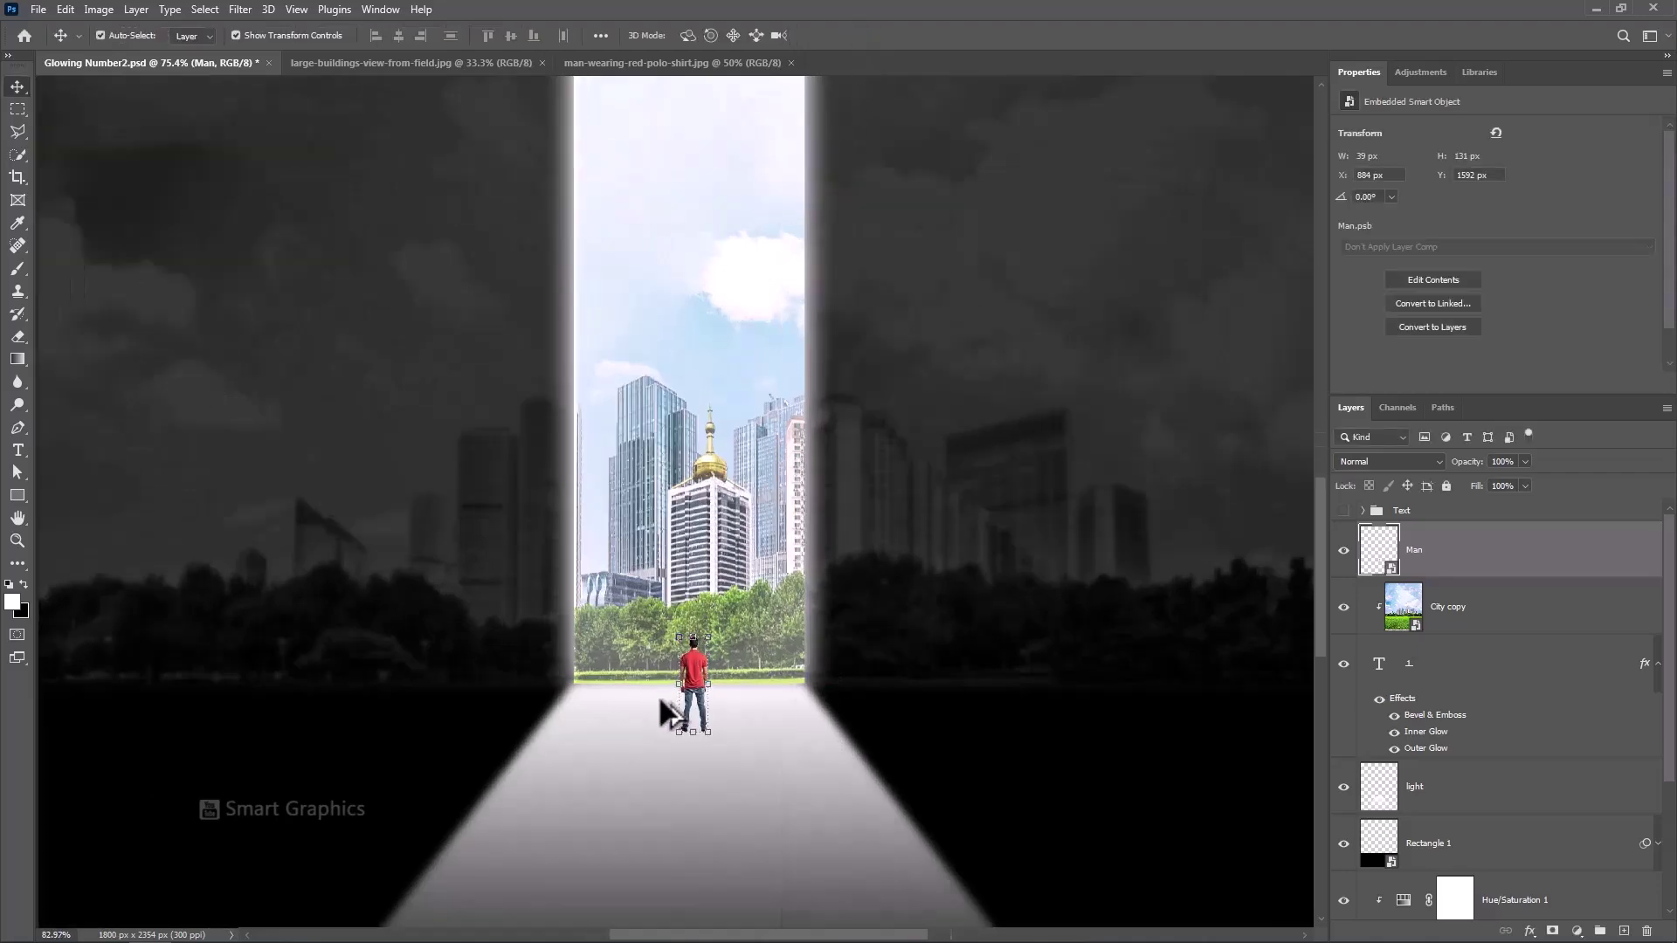
# Turn the man into a silhouette with a Color Overlay of #030303 at Normal blend mode and 100% opacity.
pyautogui.scroll(3, 674, 704)
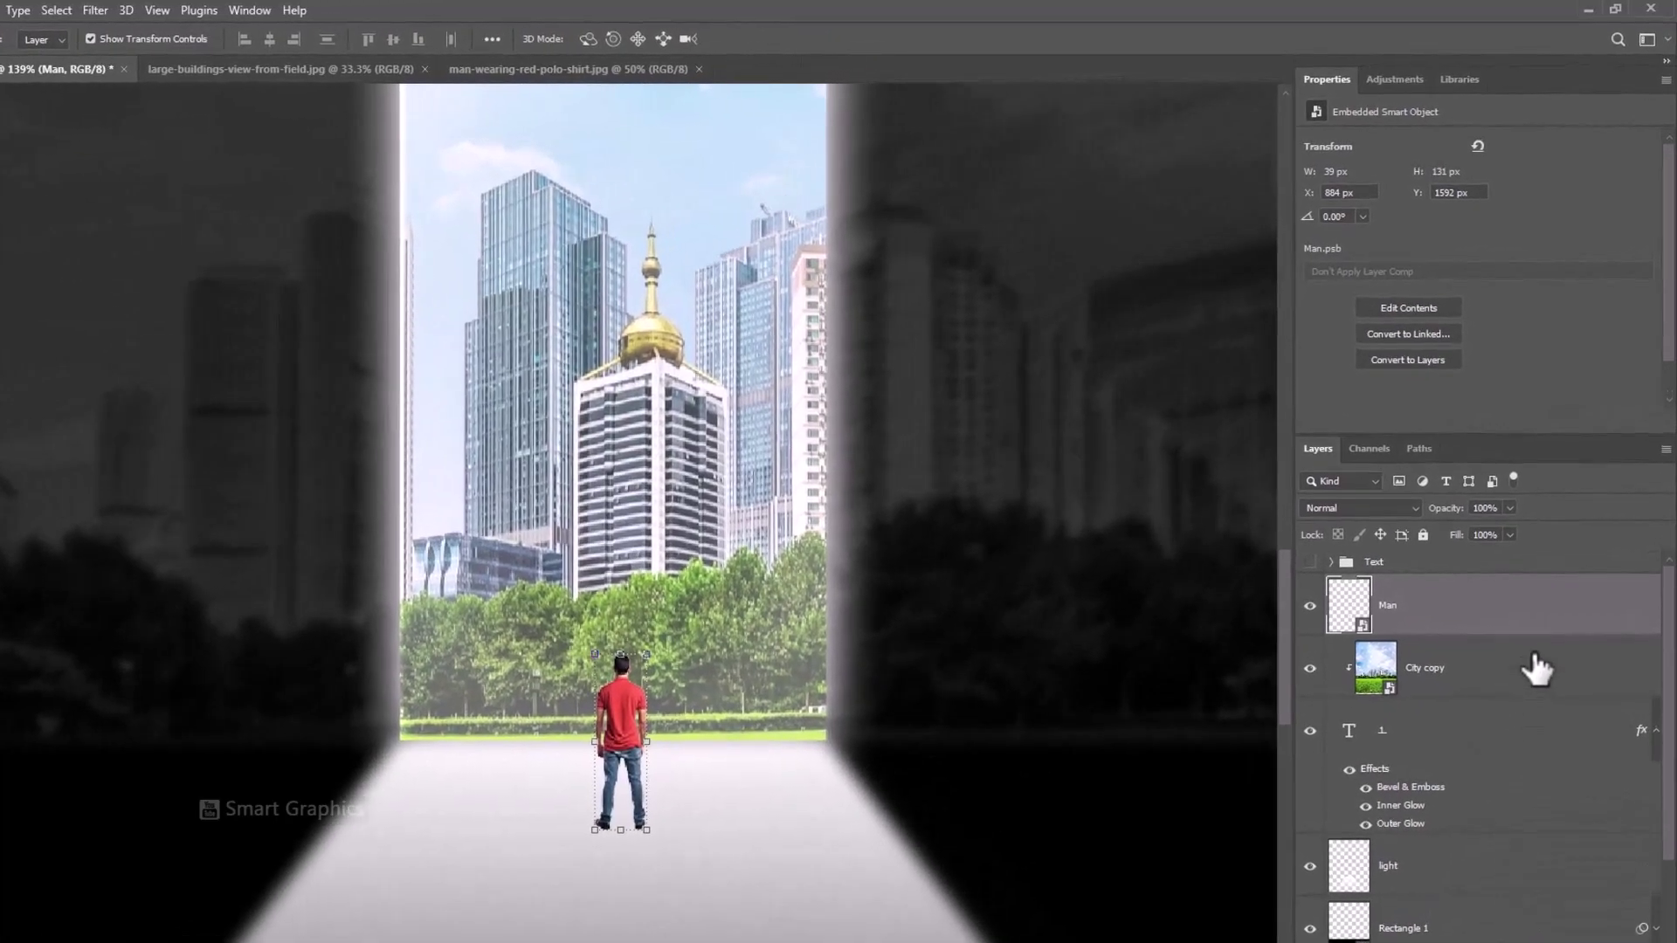
pyautogui.rightClick(1544, 616)
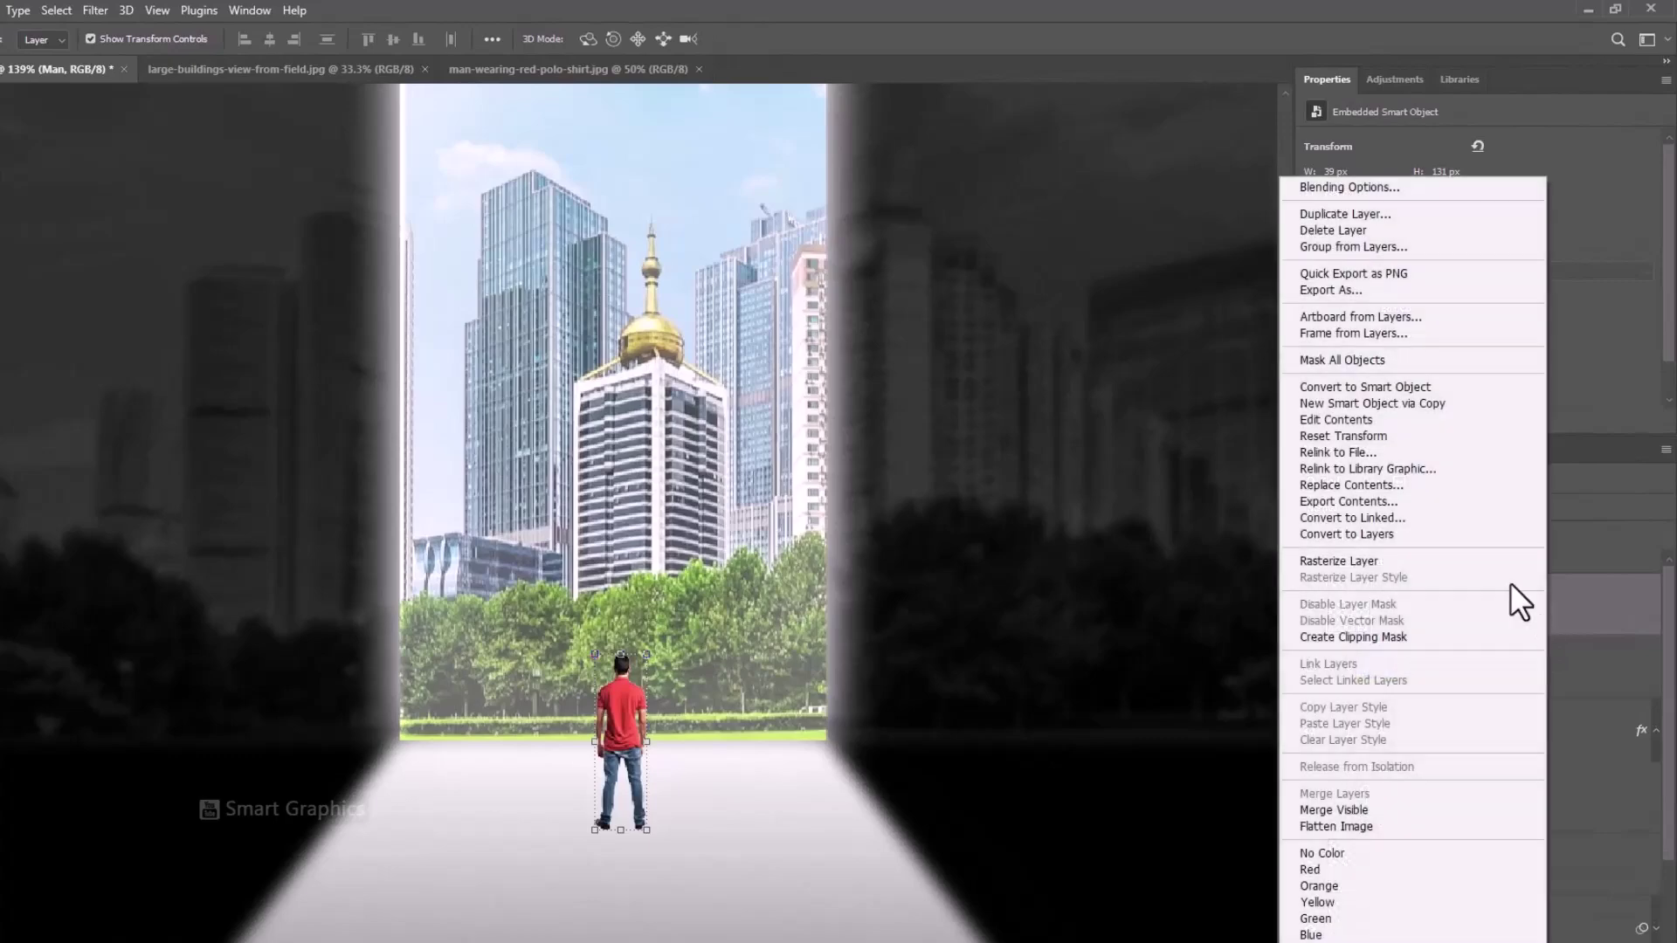
pyautogui.click(1315, 187)
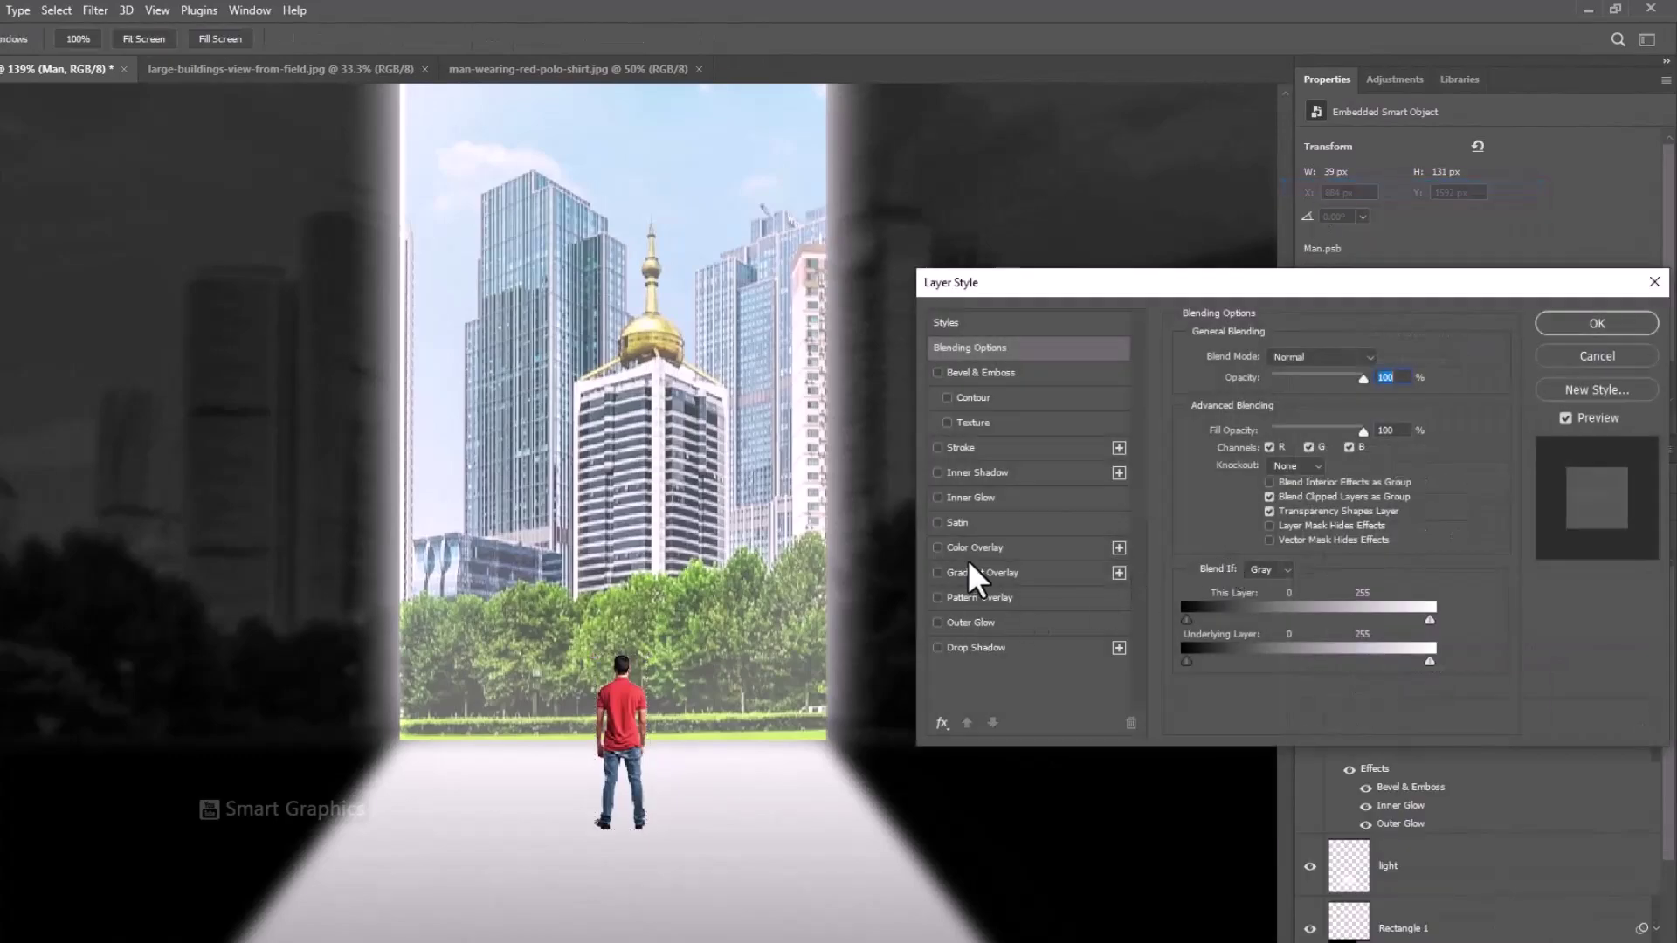
pyautogui.click(963, 547)
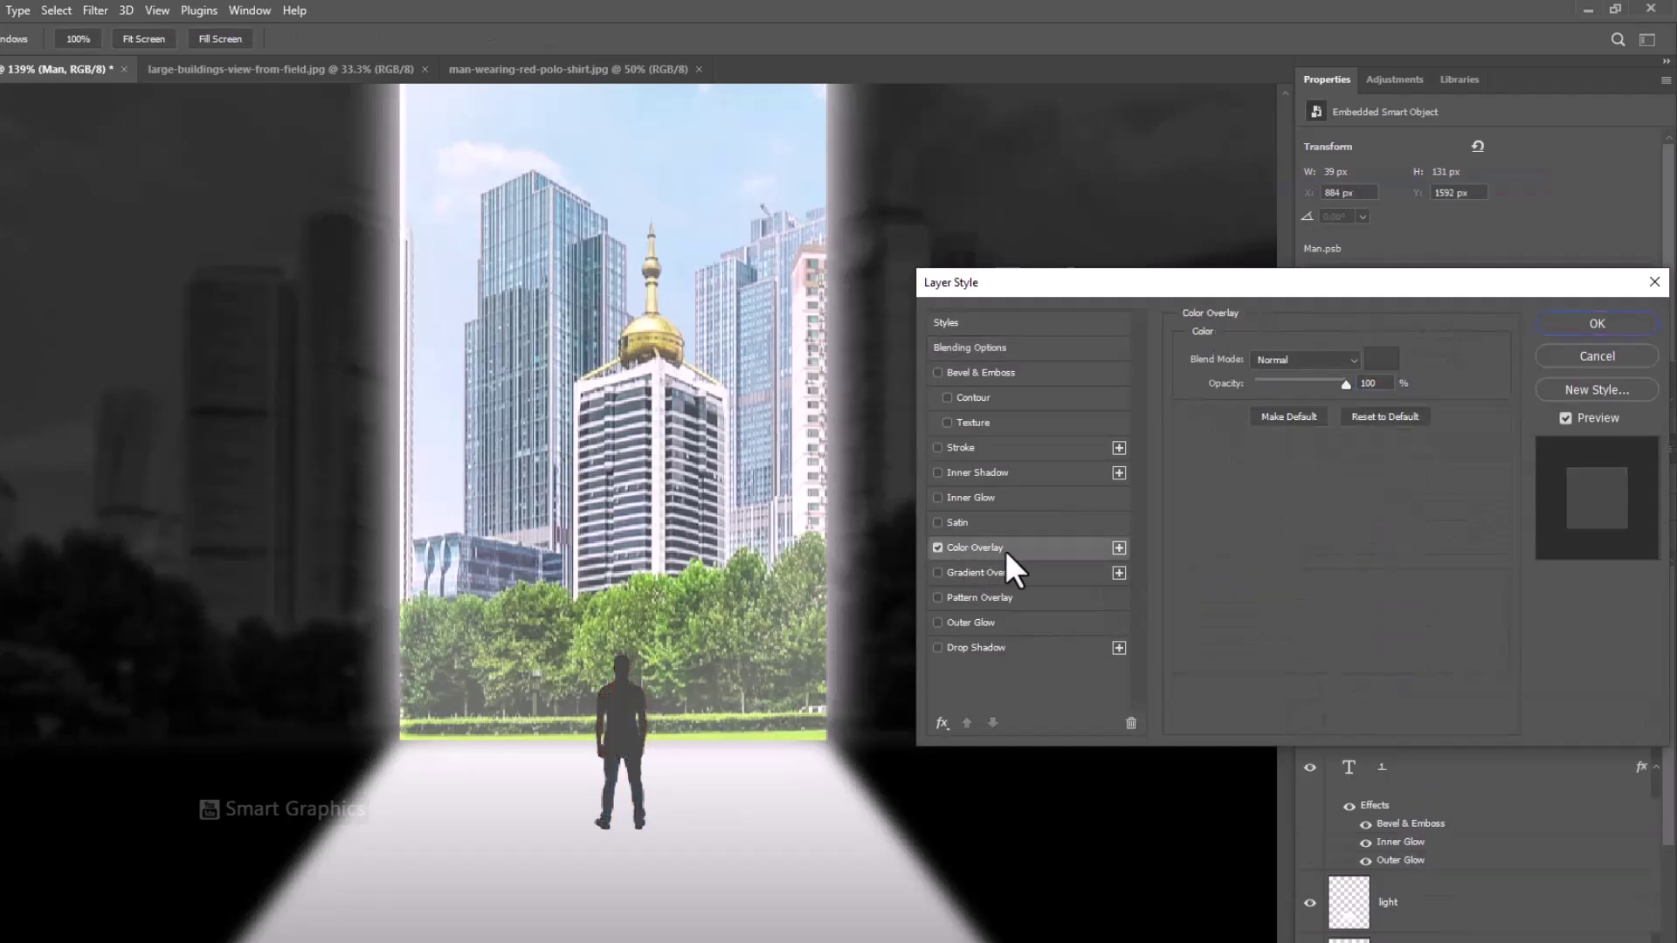
pyautogui.click(1378, 376)
pyautogui.moveTo(1092, 450); pyautogui.dragTo(995, 485)
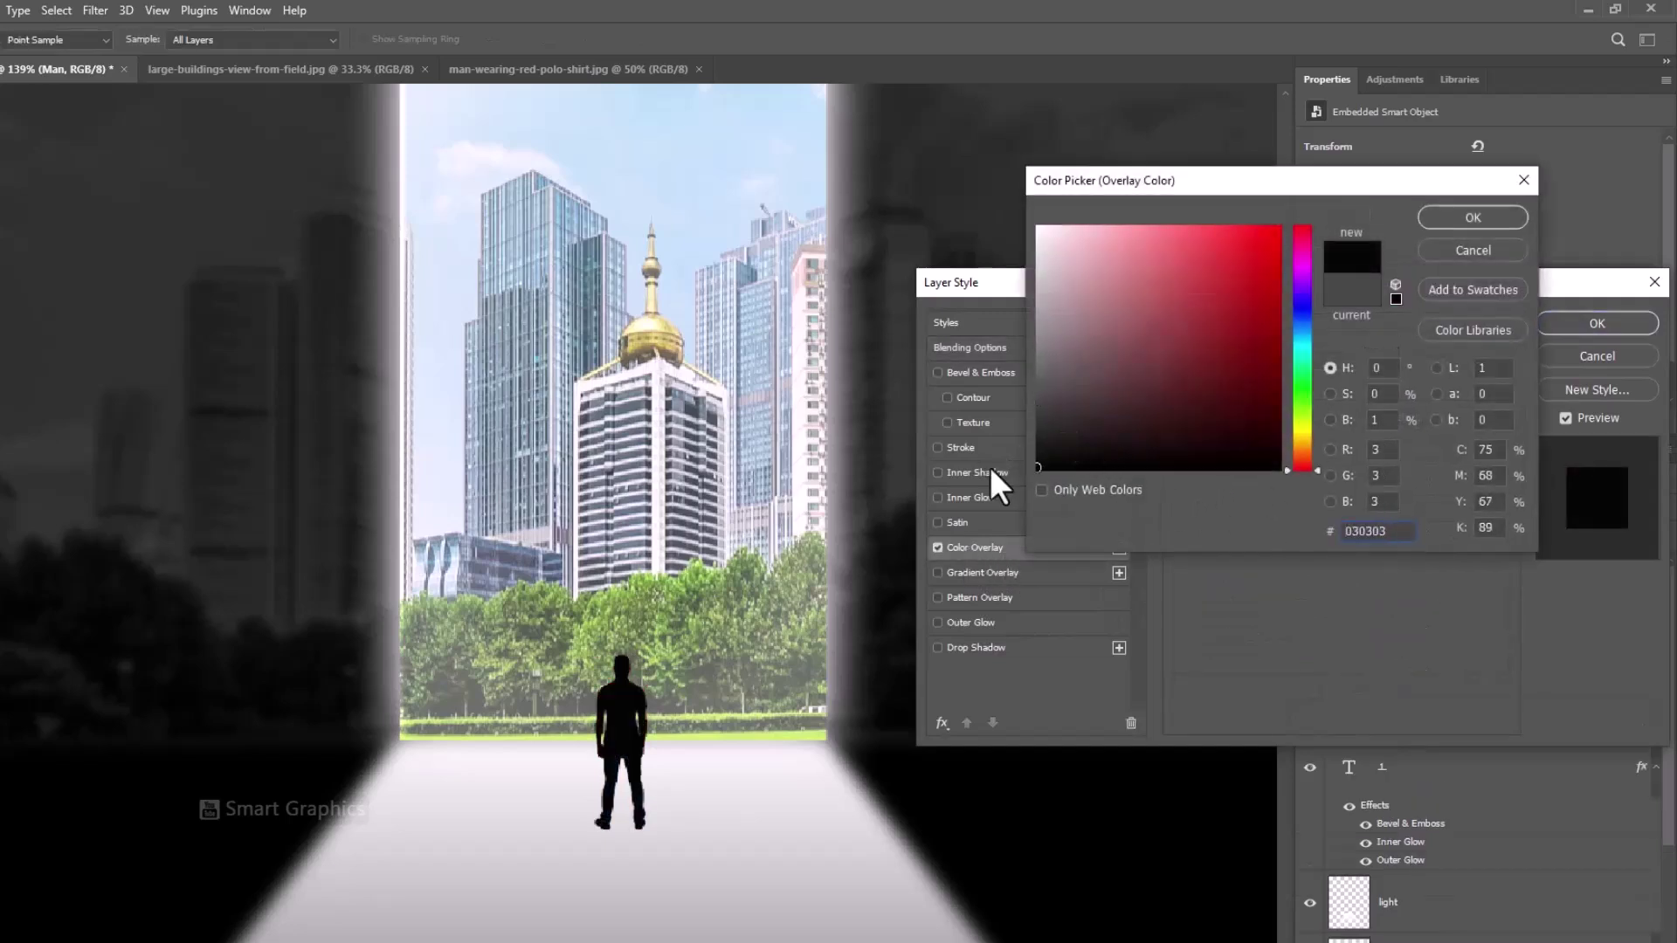
pyautogui.click(1473, 220)
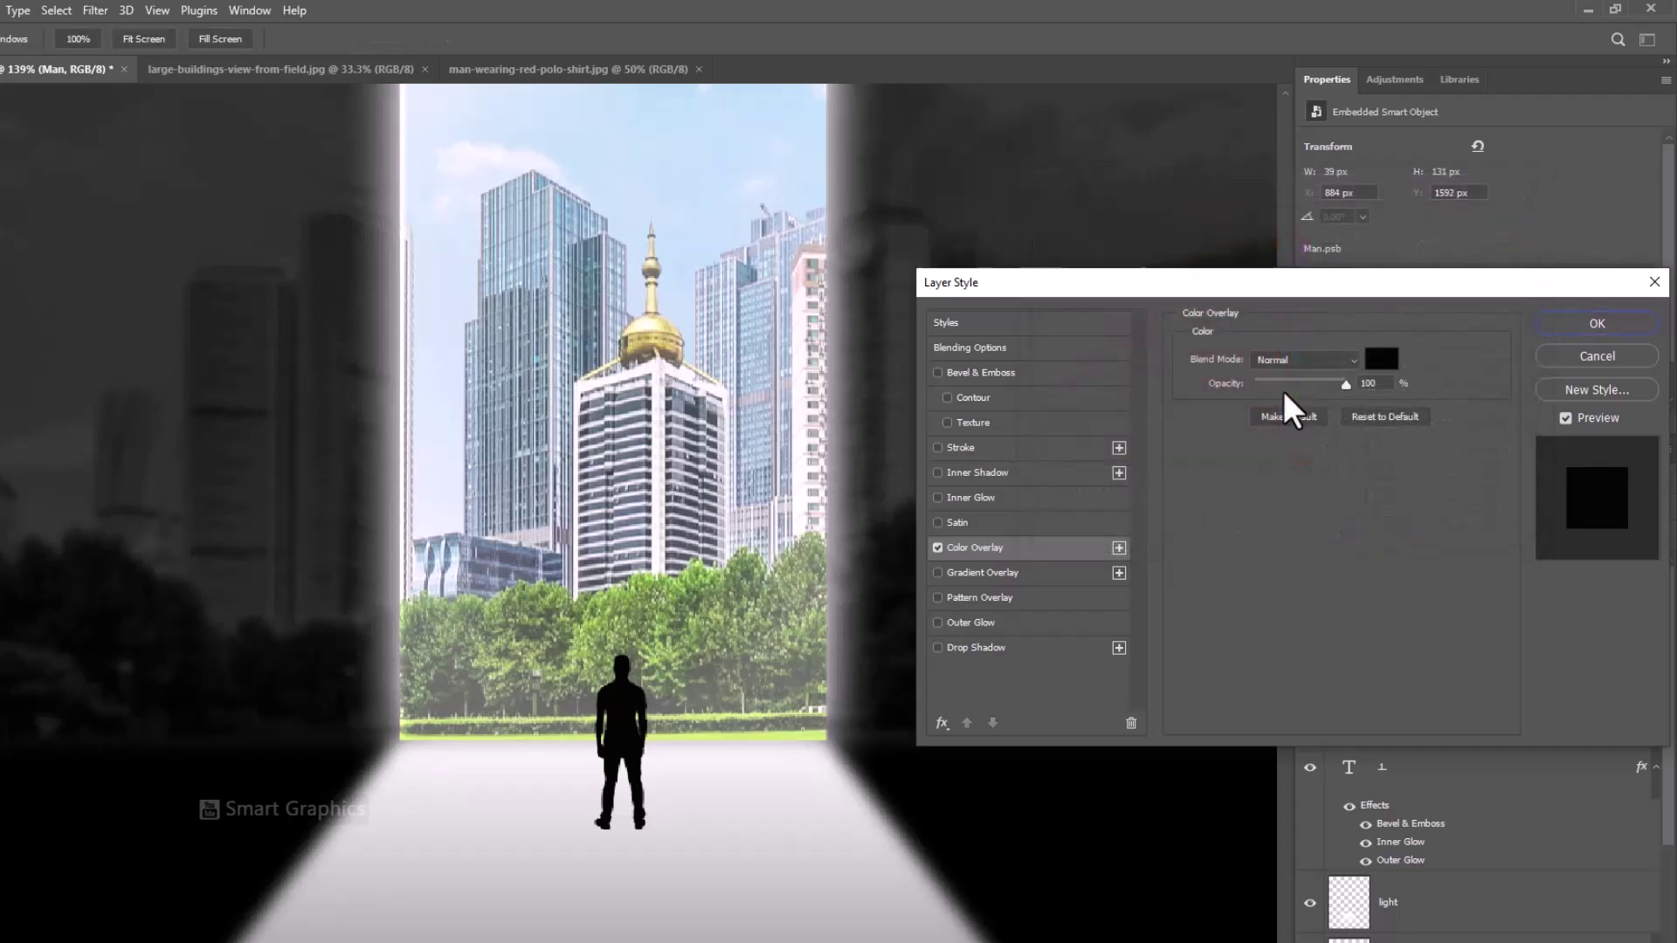
pyautogui.click(1621, 320)
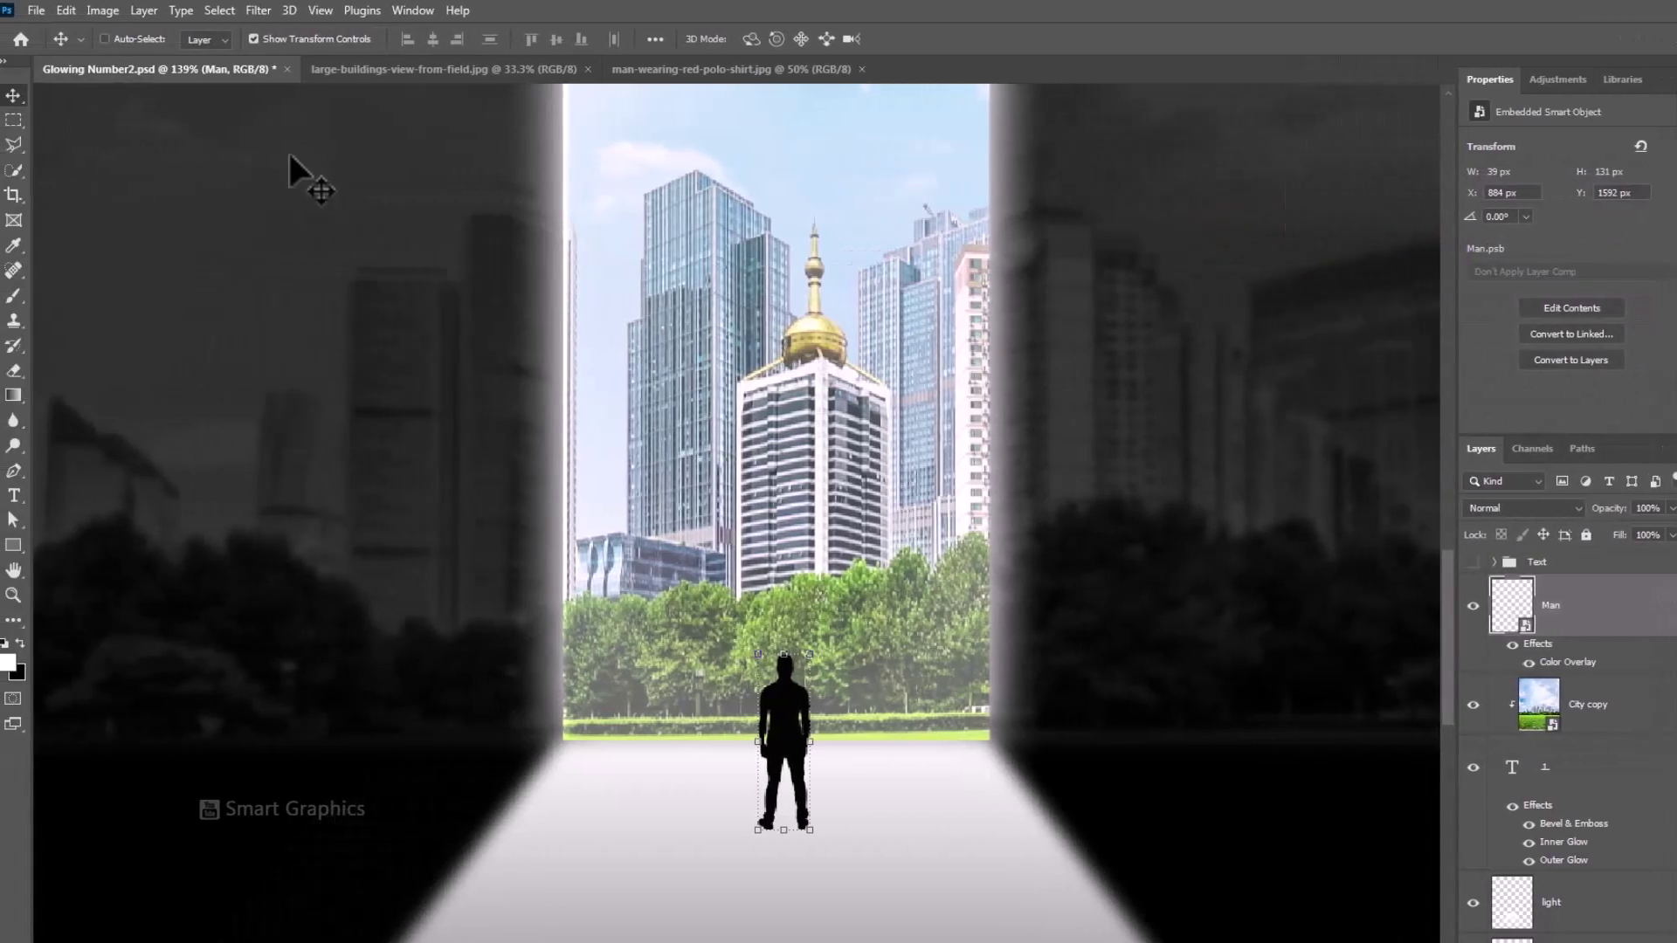
# Apply a Gaussian Blur with a radius of 1 pixel to the Man layer and duplicate the layer.
pyautogui.click(255, 10)
pyautogui.moveTo(353, 254)
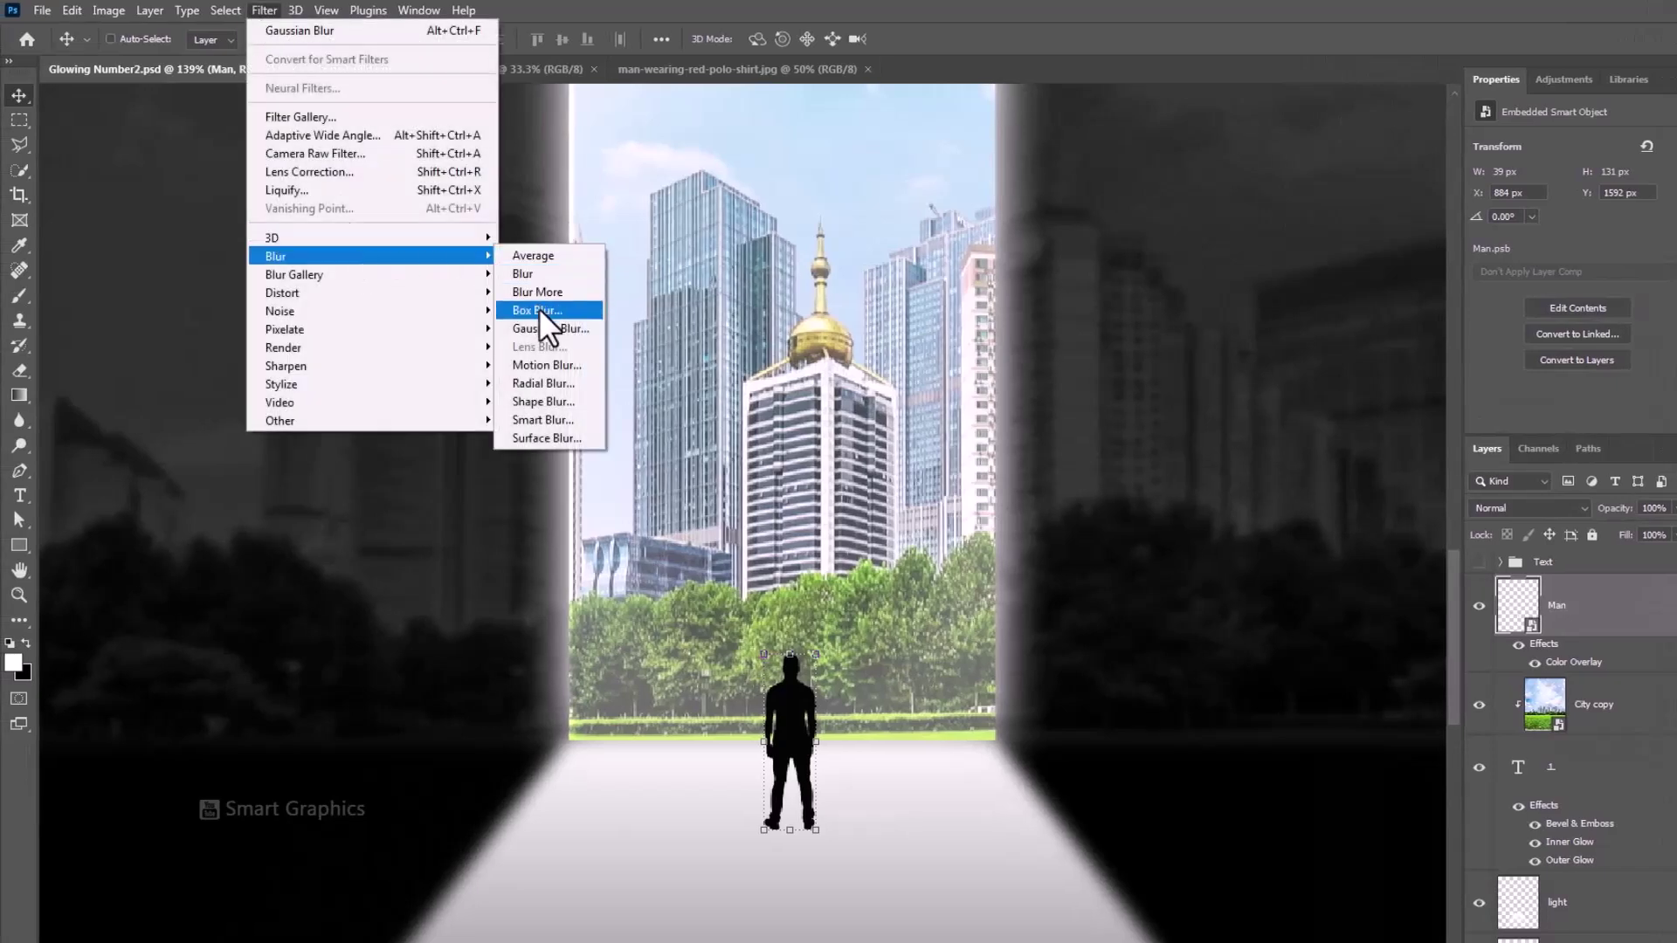
pyautogui.click(543, 328)
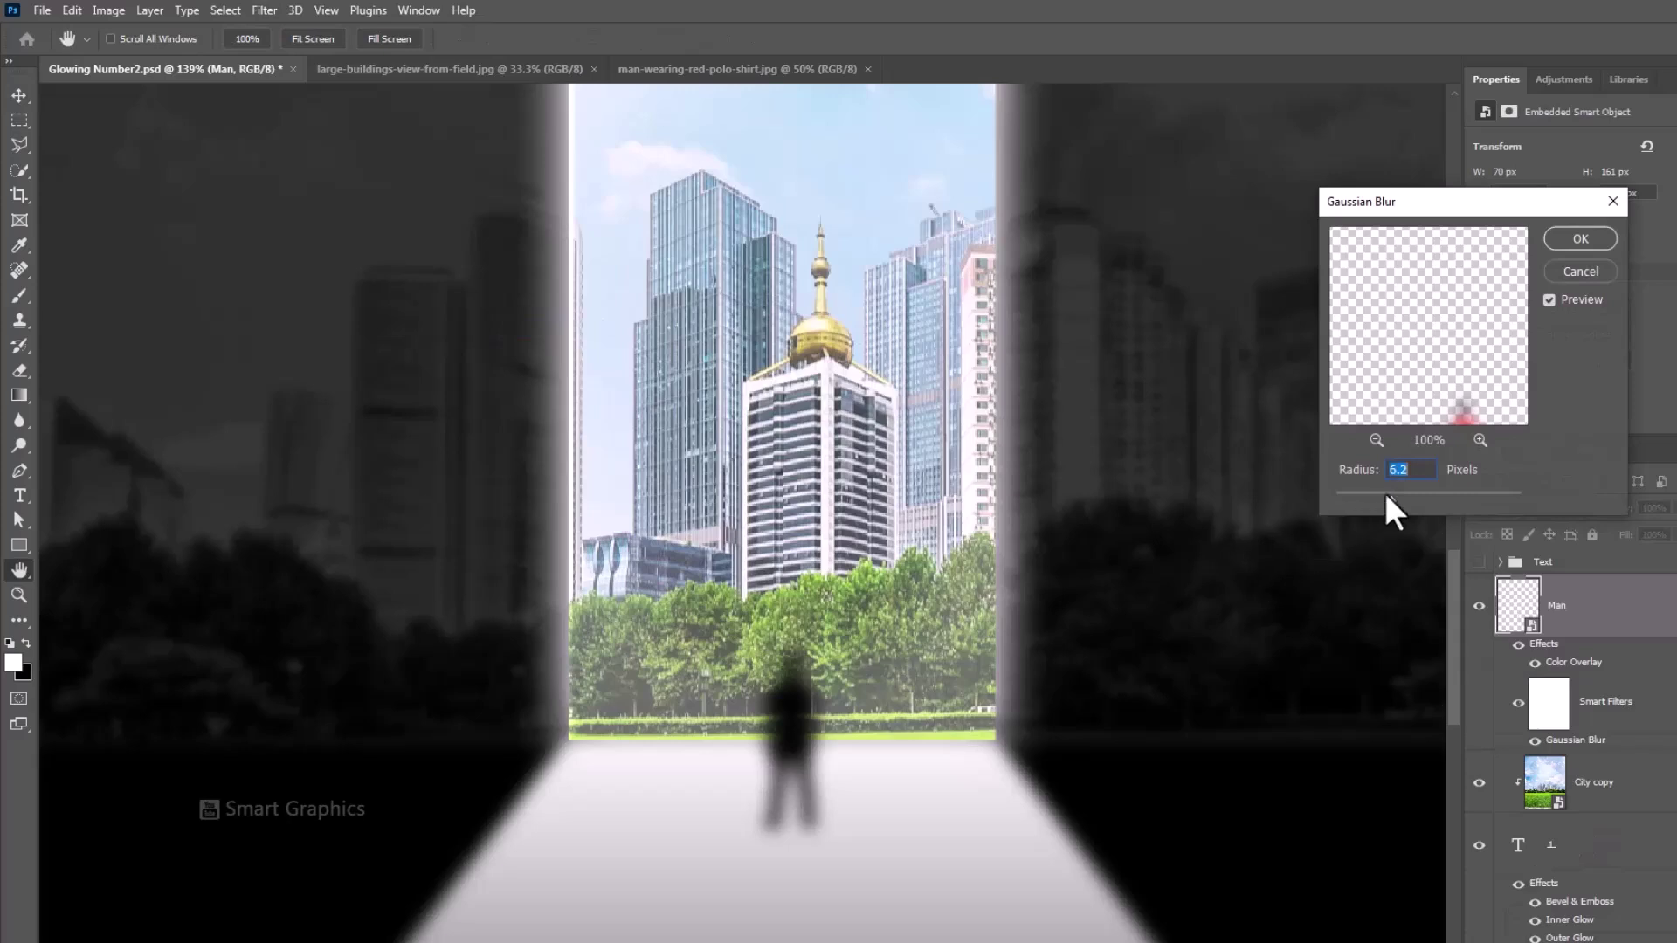
pyautogui.write('1')
pyautogui.click(1577, 241)
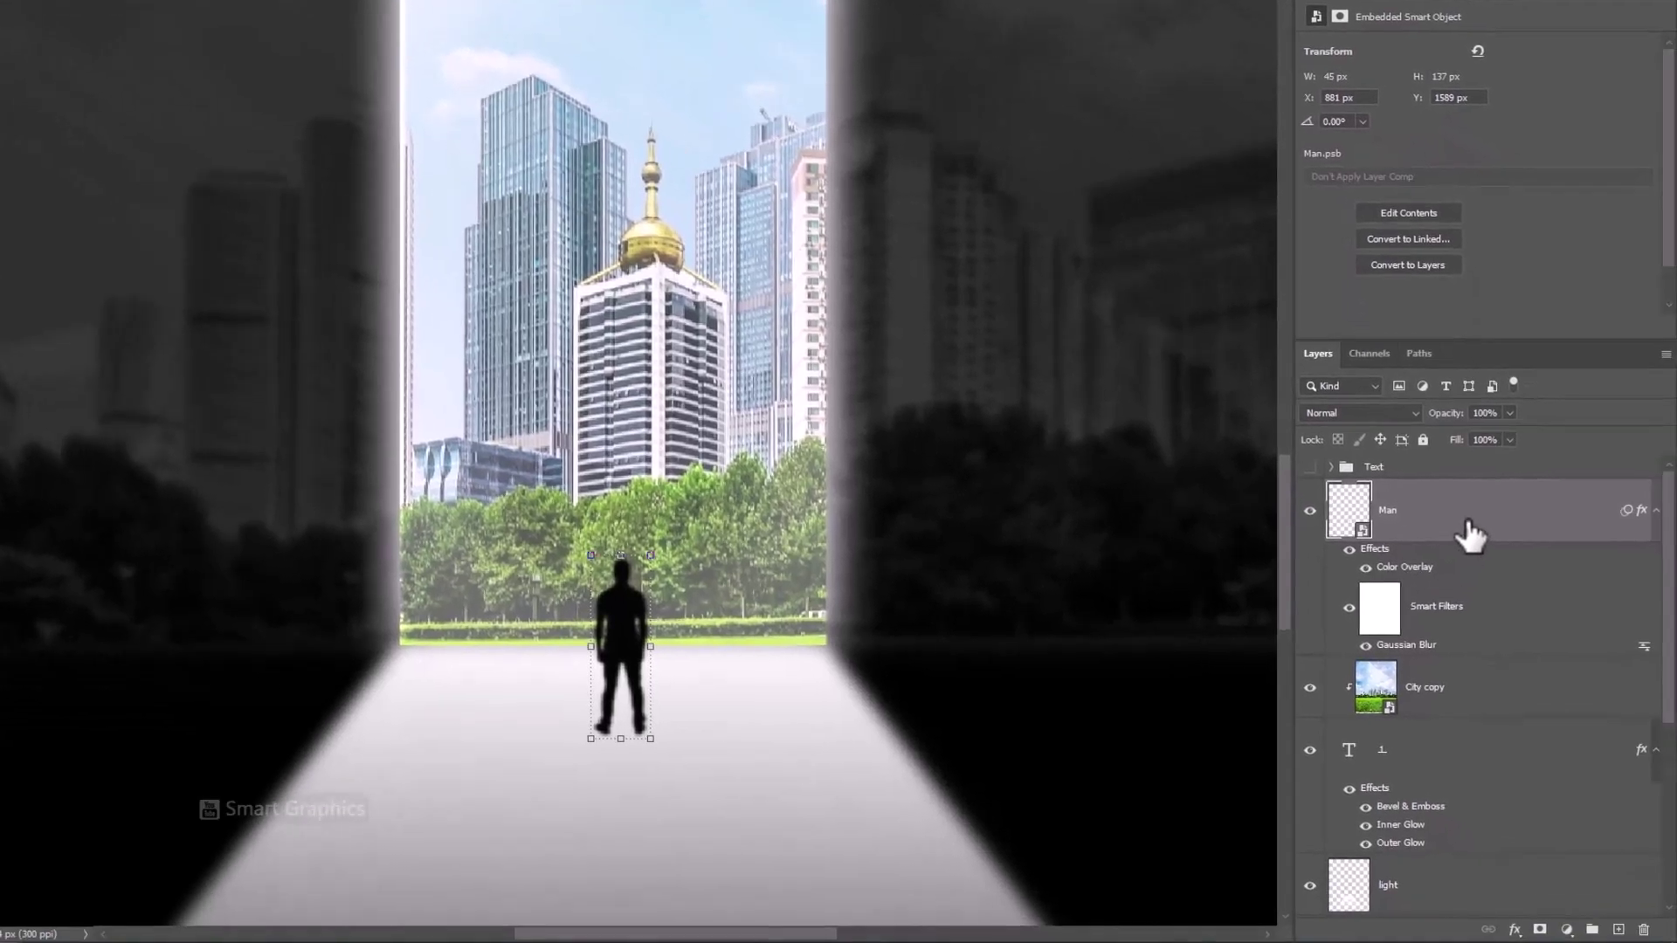
pyautogui.hotkey('ctrl', 'j')
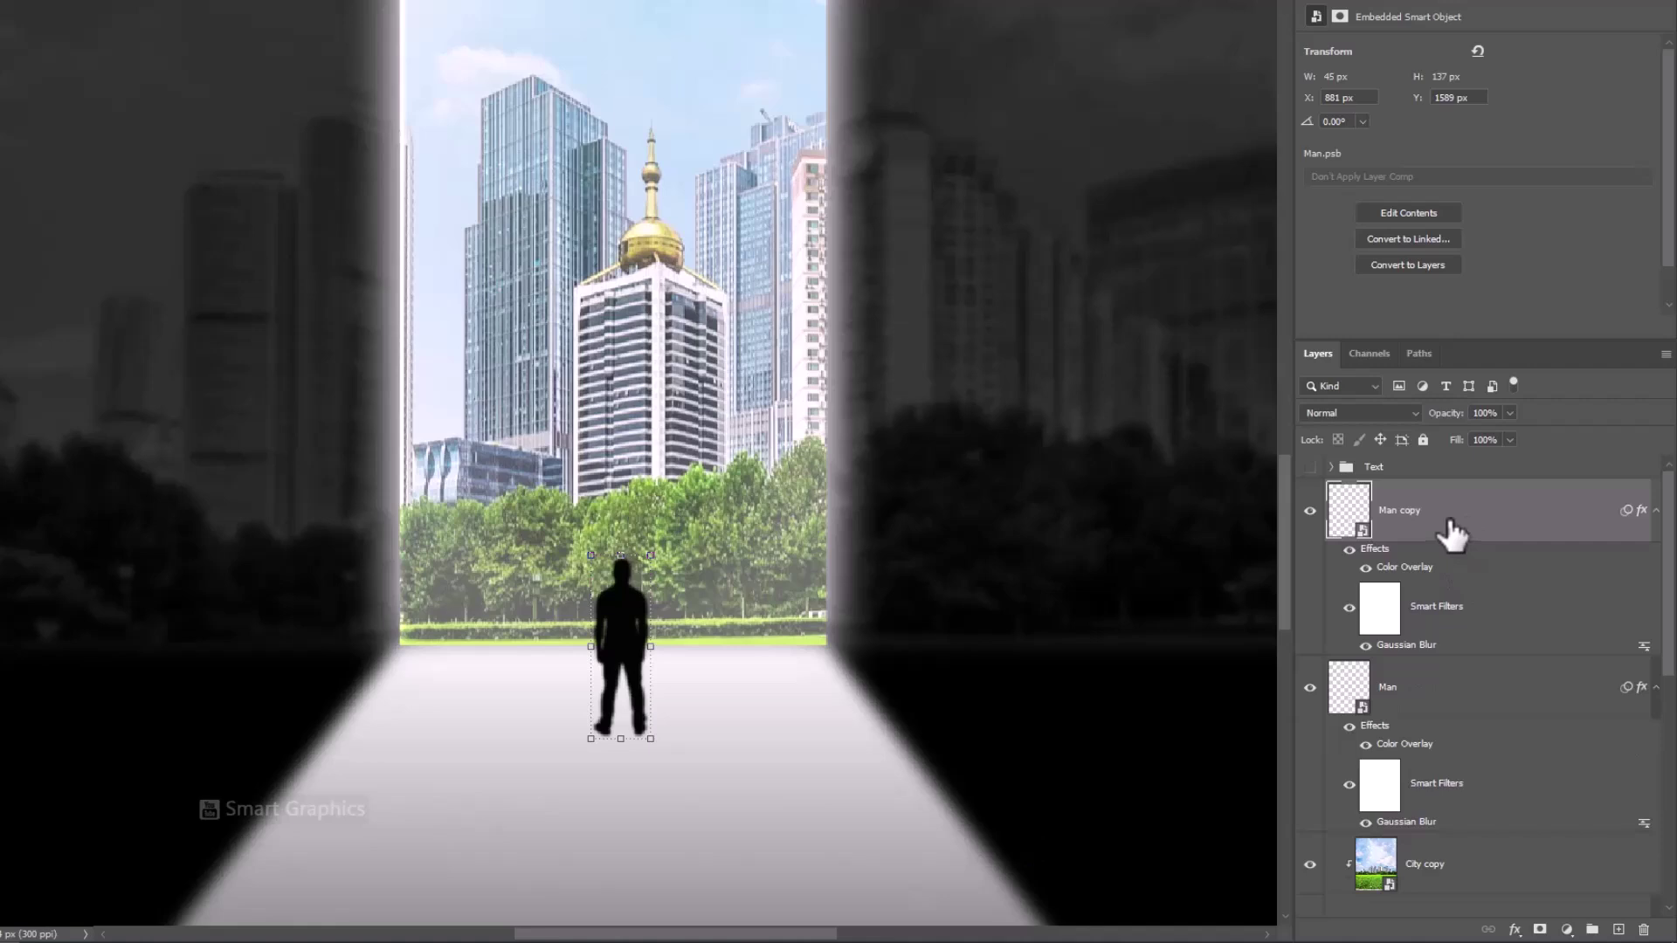
# Move the Man copy layer below the Man layer and collapse the effects lists of both layers.
pyautogui.moveTo(1591, 542); pyautogui.dragTo(1420, 808)
pyautogui.click(1655, 514)
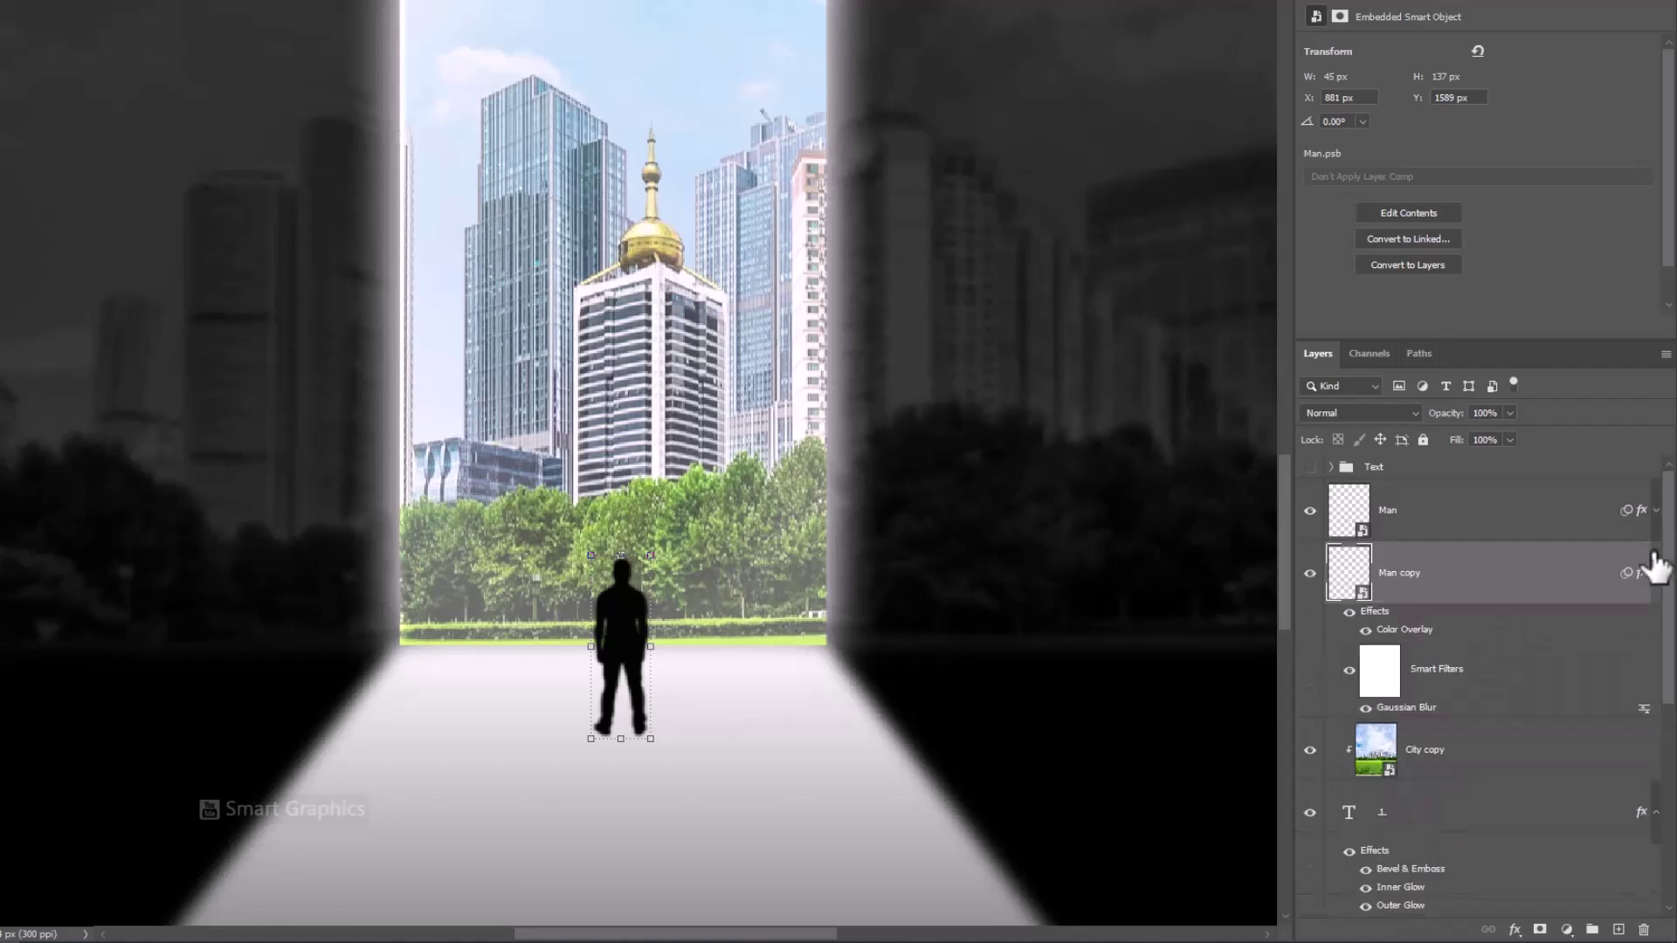
pyautogui.click(1657, 573)
# Flip the Man copy vertically with Free Transform and place it upside down directly beneath the standing man's feet.
pyautogui.hotkey('ctrl', 't')
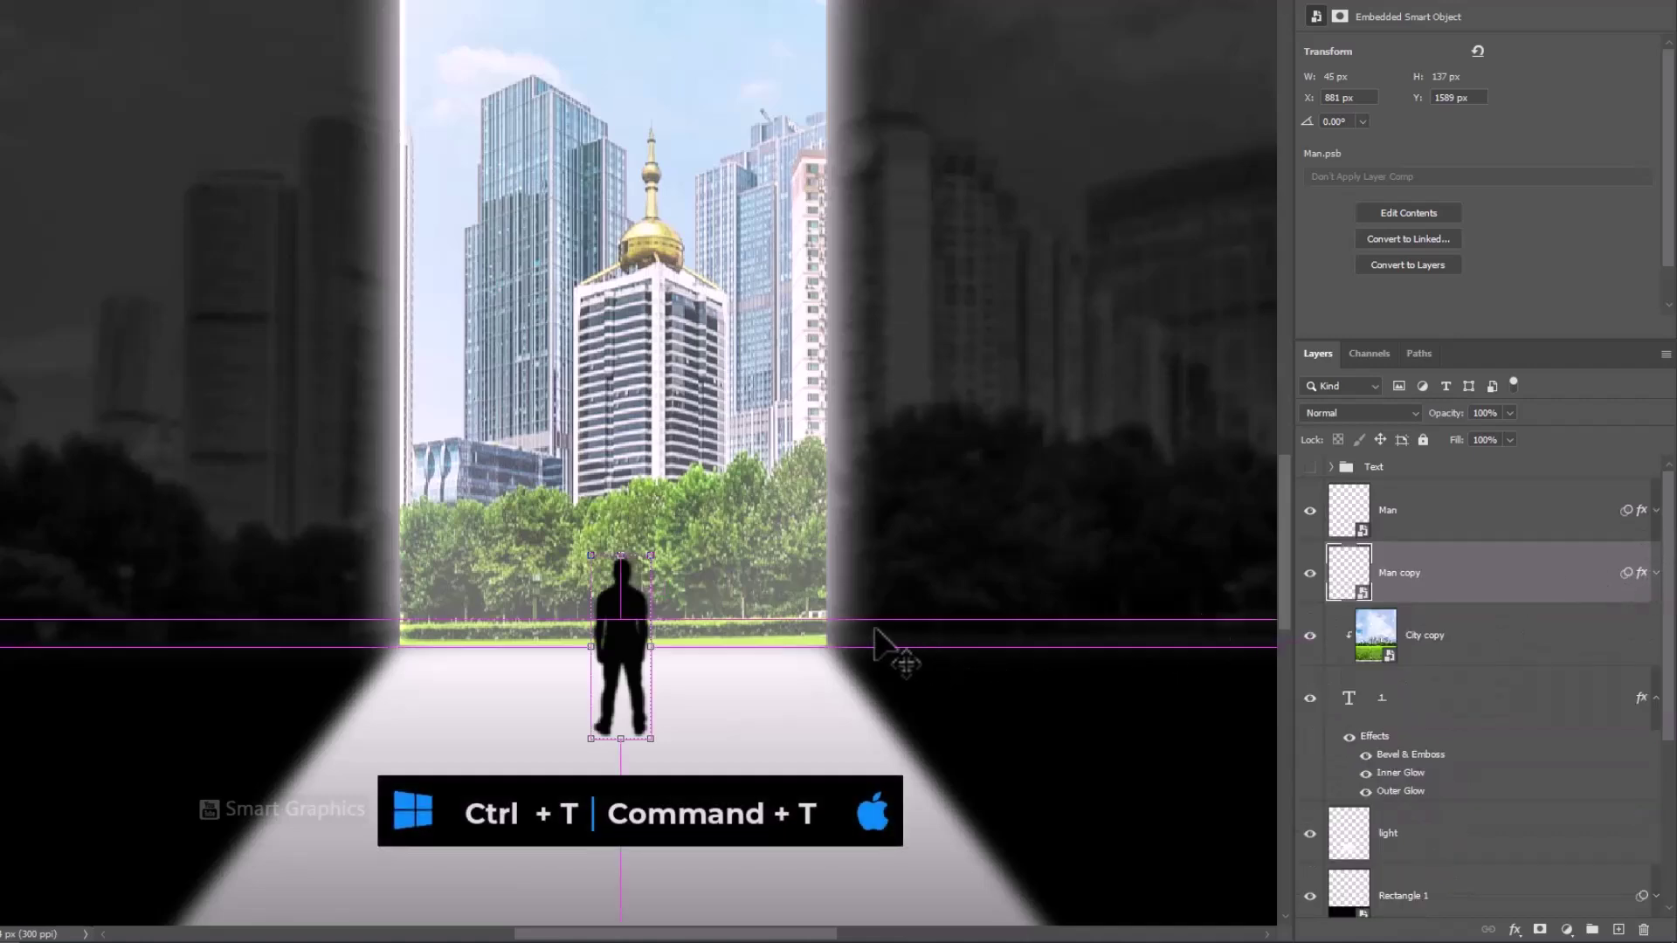
pyautogui.rightClick(632, 614)
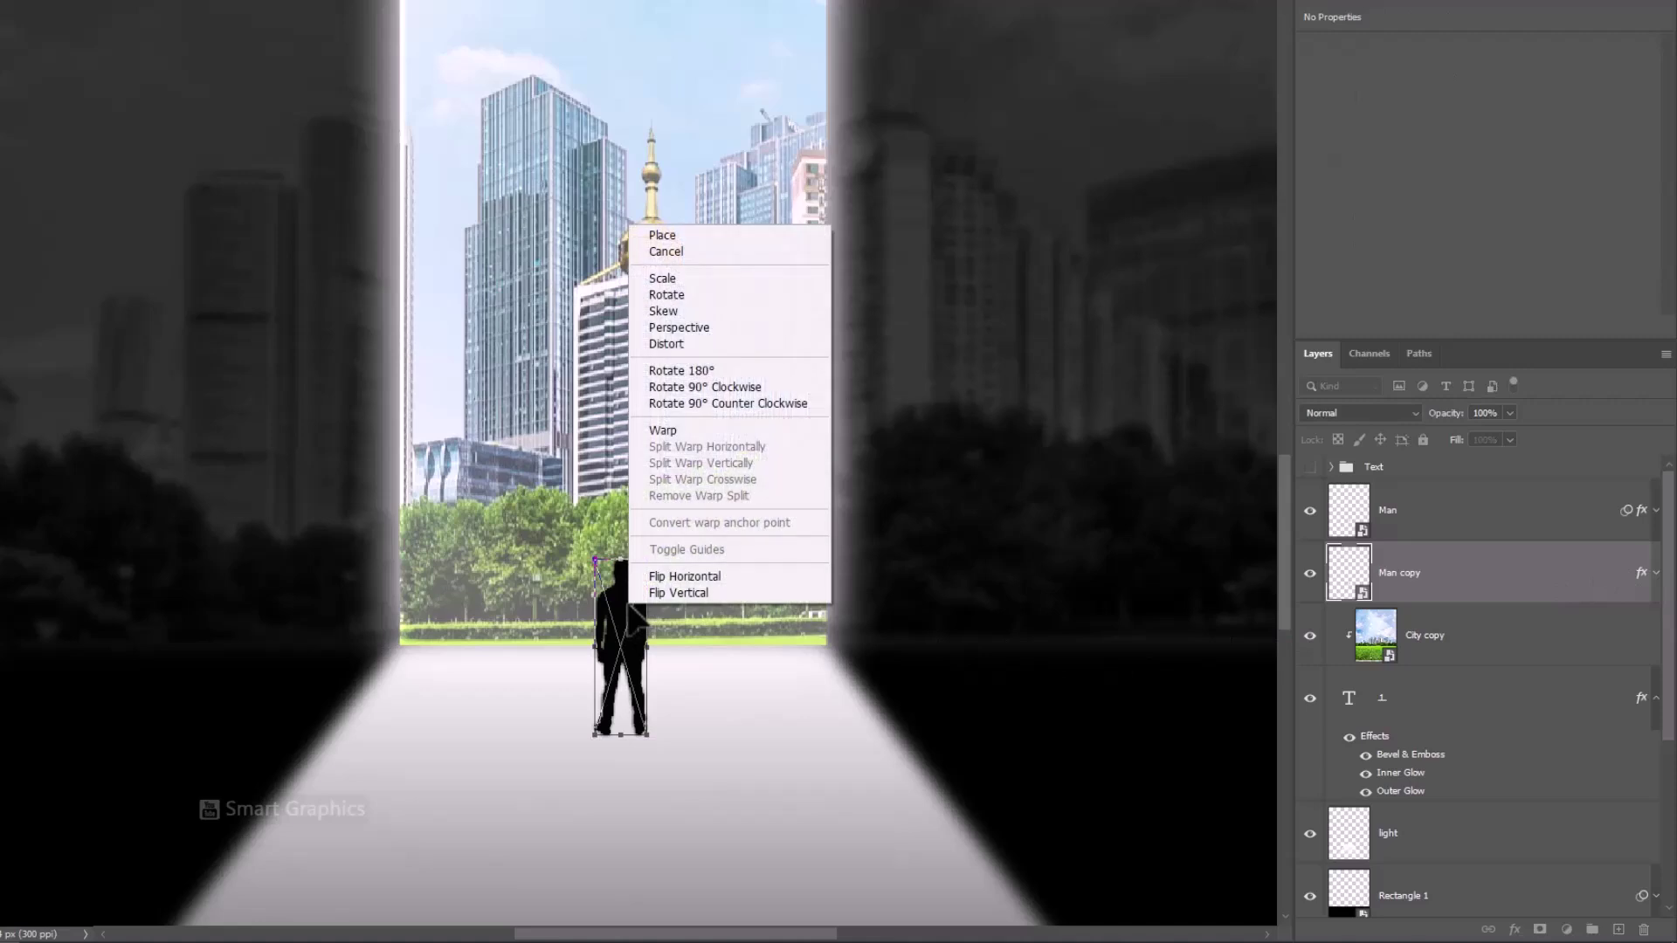
pyautogui.click(657, 592)
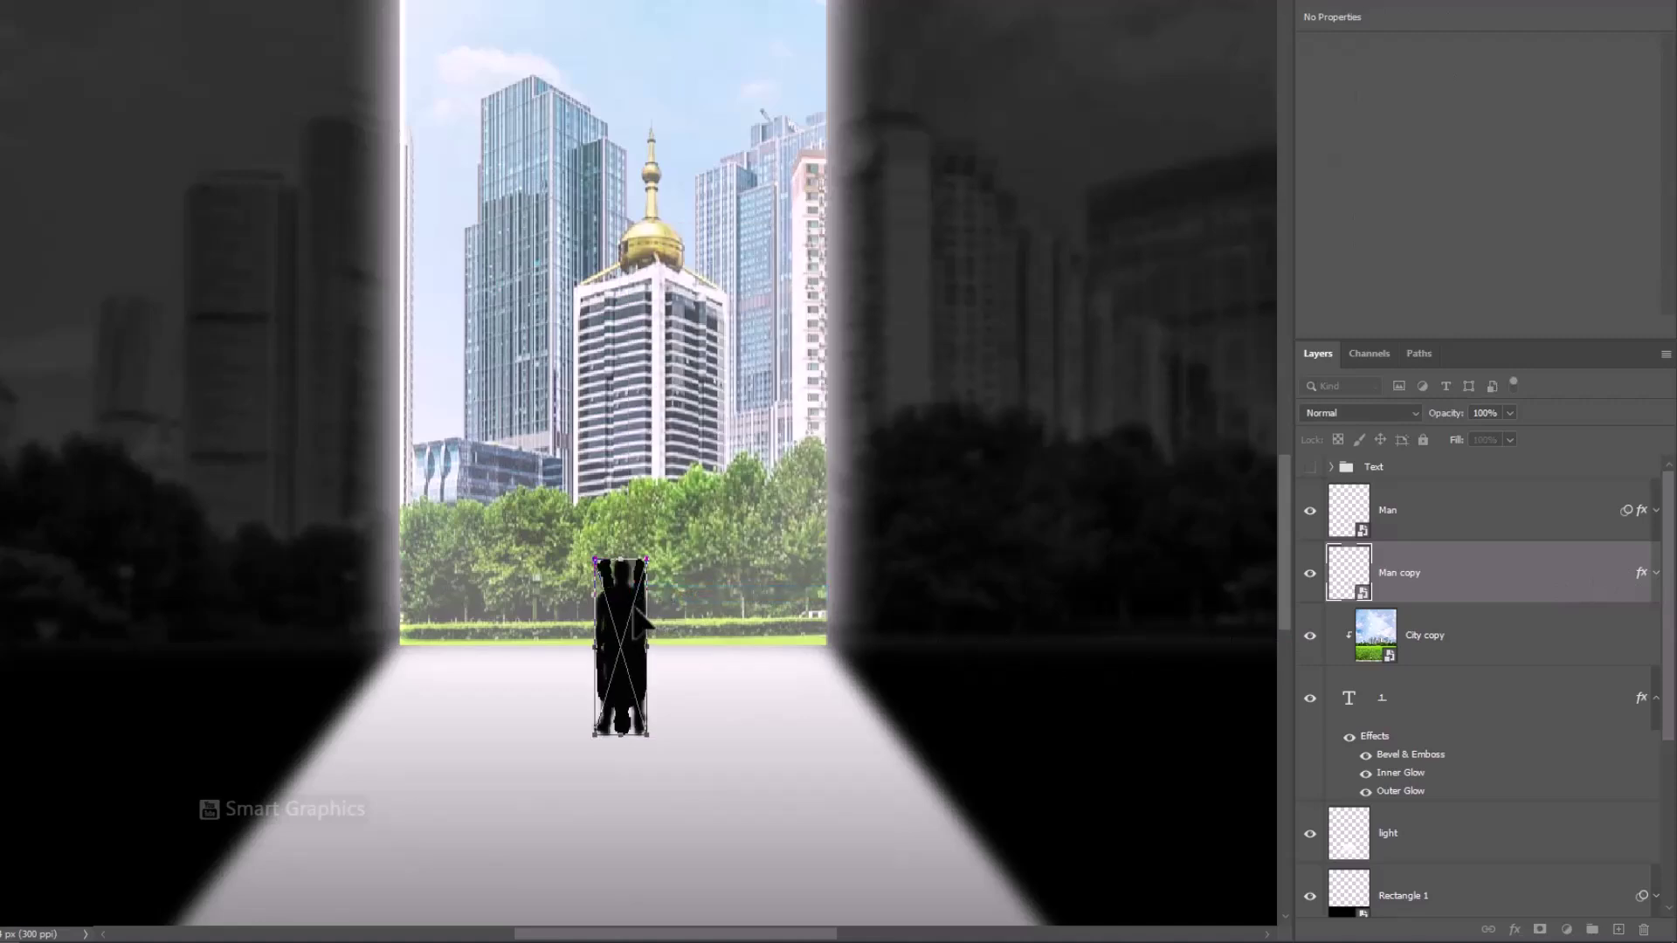
pyautogui.moveTo(640, 611); pyautogui.dragTo(629, 750)
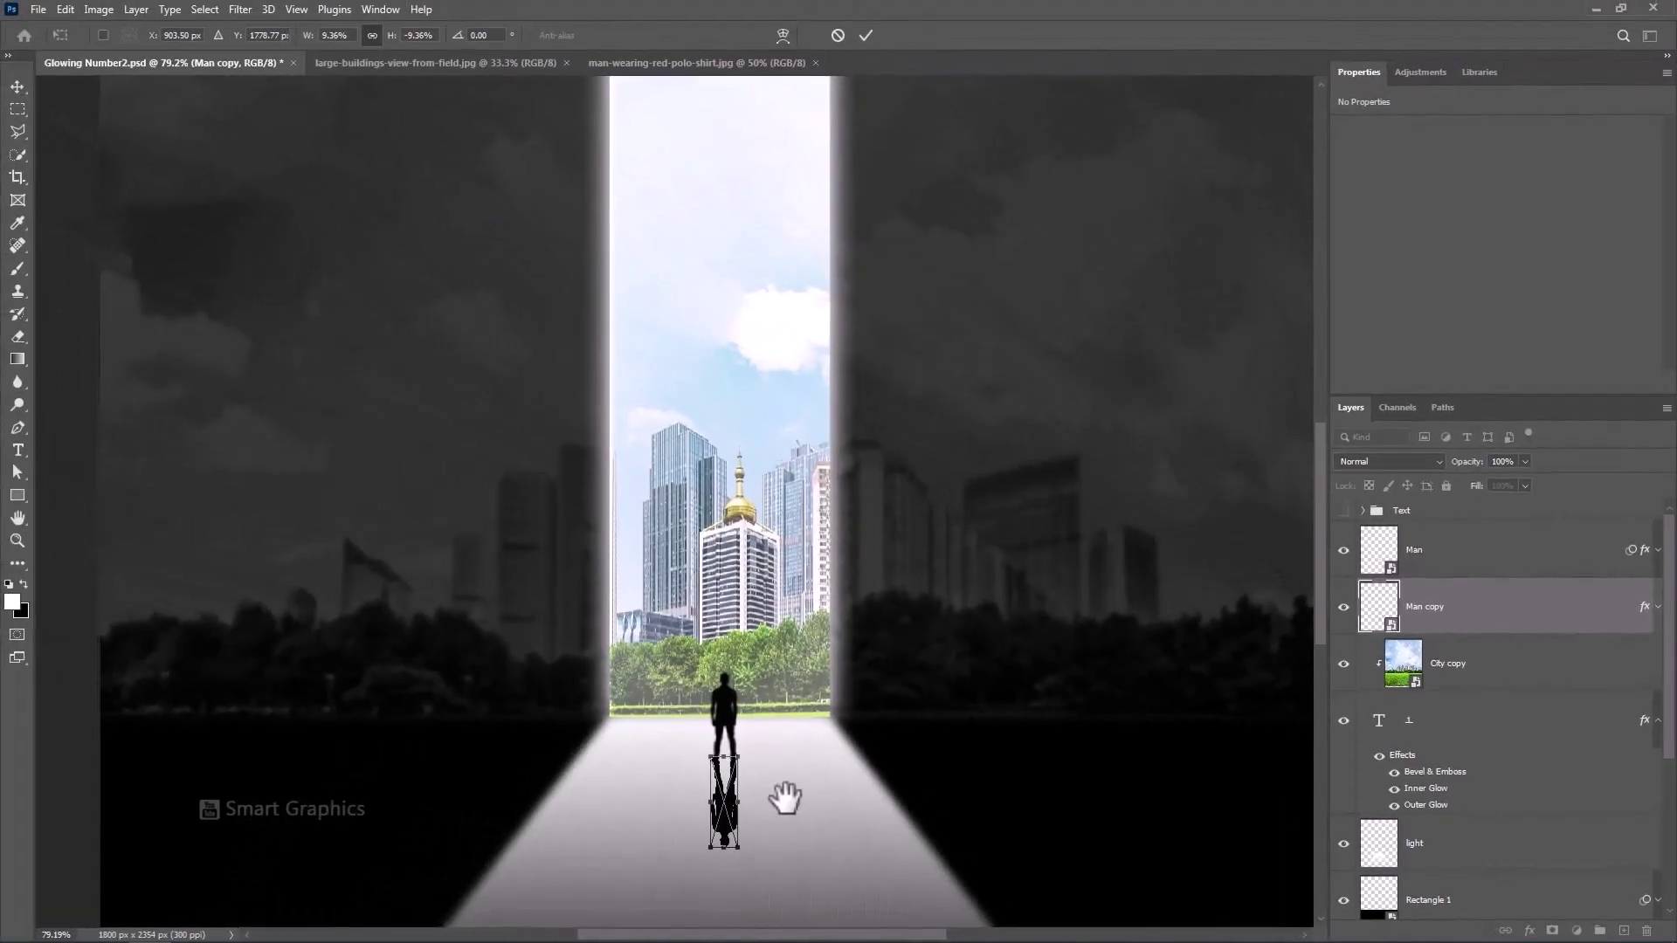
# Stretch the flipped man down to the canvas's lower edge and widen its far end symmetrically with Perspective.
pyautogui.scroll(-3, 699, 784)
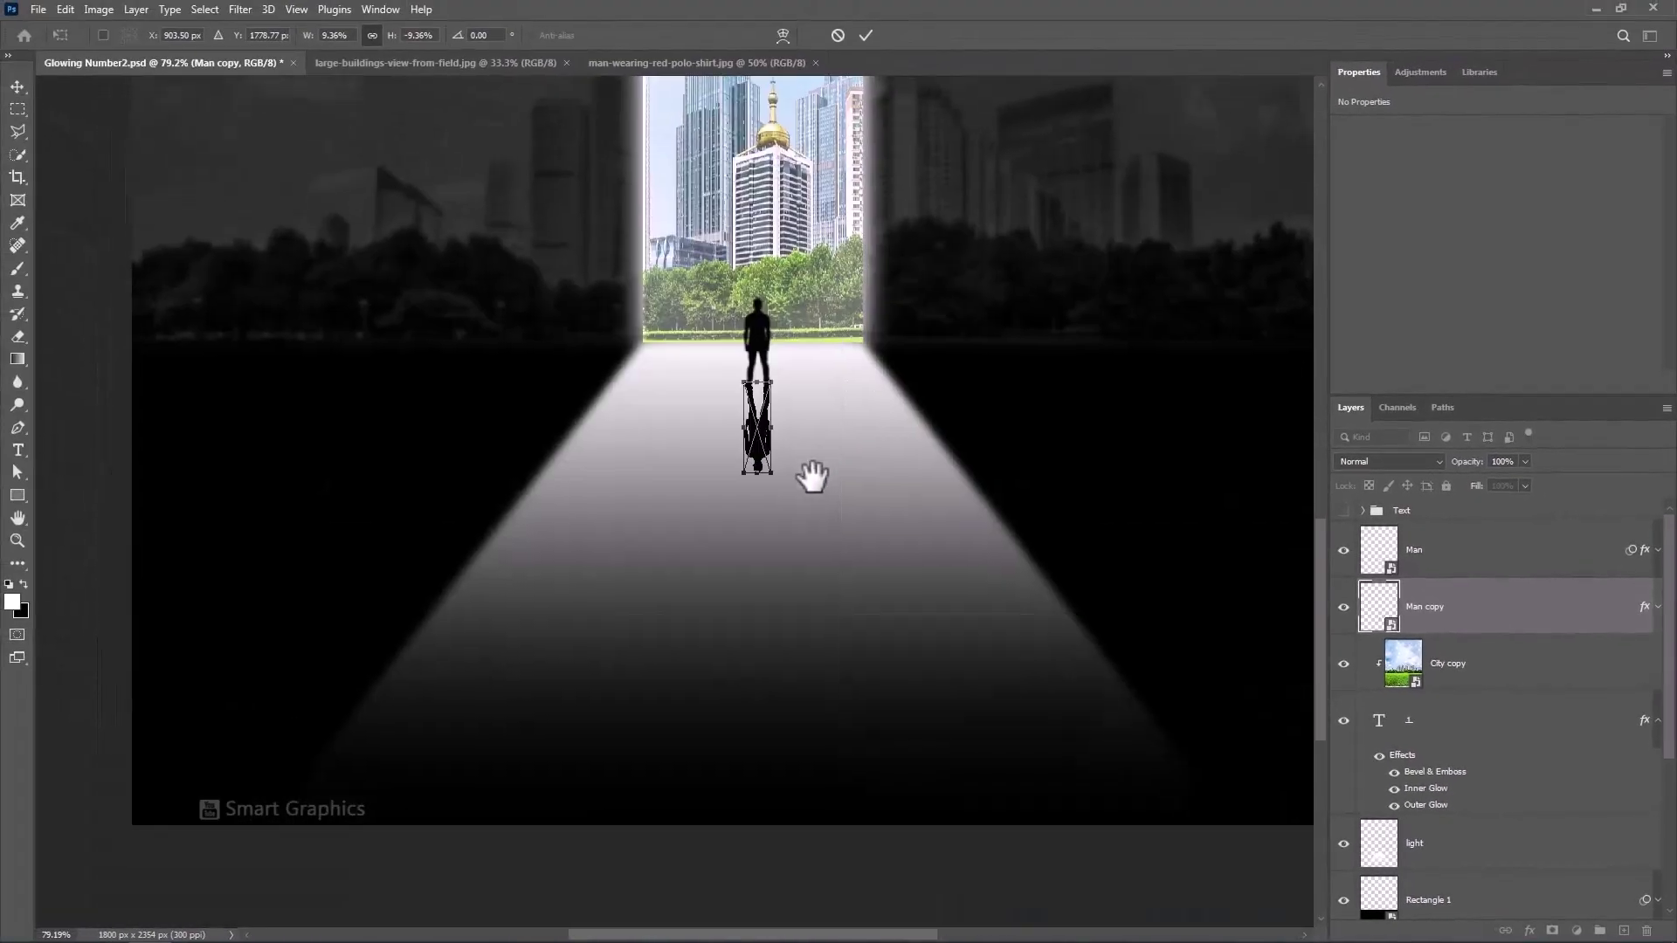
pyautogui.moveTo(757, 488); pyautogui.dragTo(756, 825)
pyautogui.rightClick(762, 789)
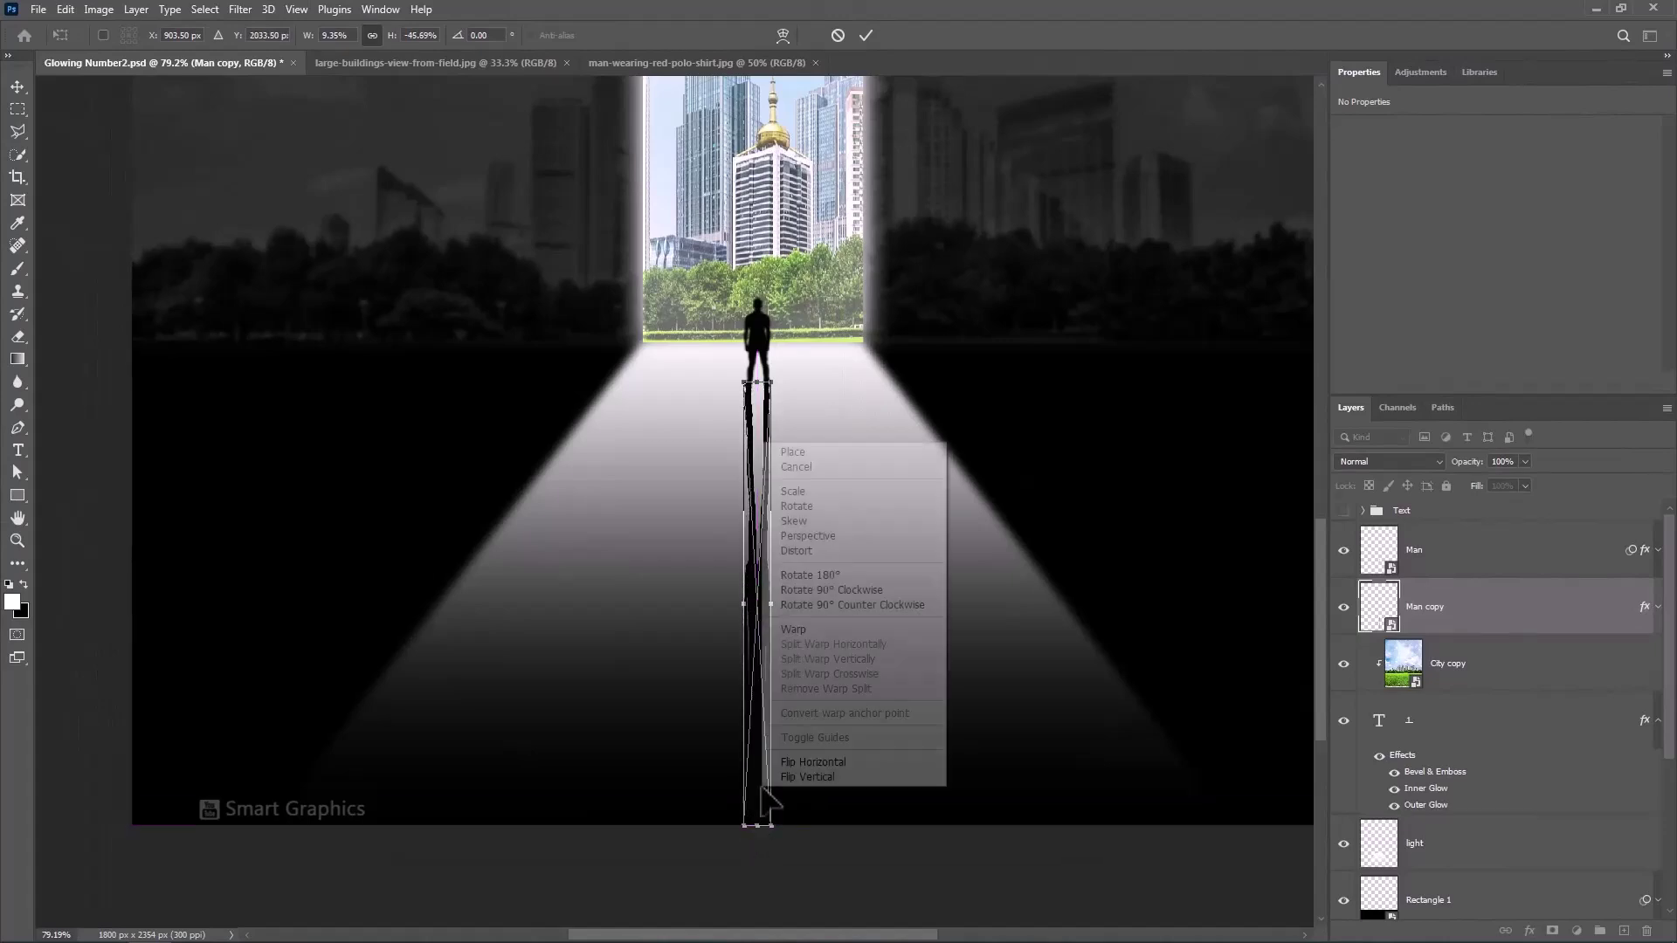
pyautogui.click(795, 540)
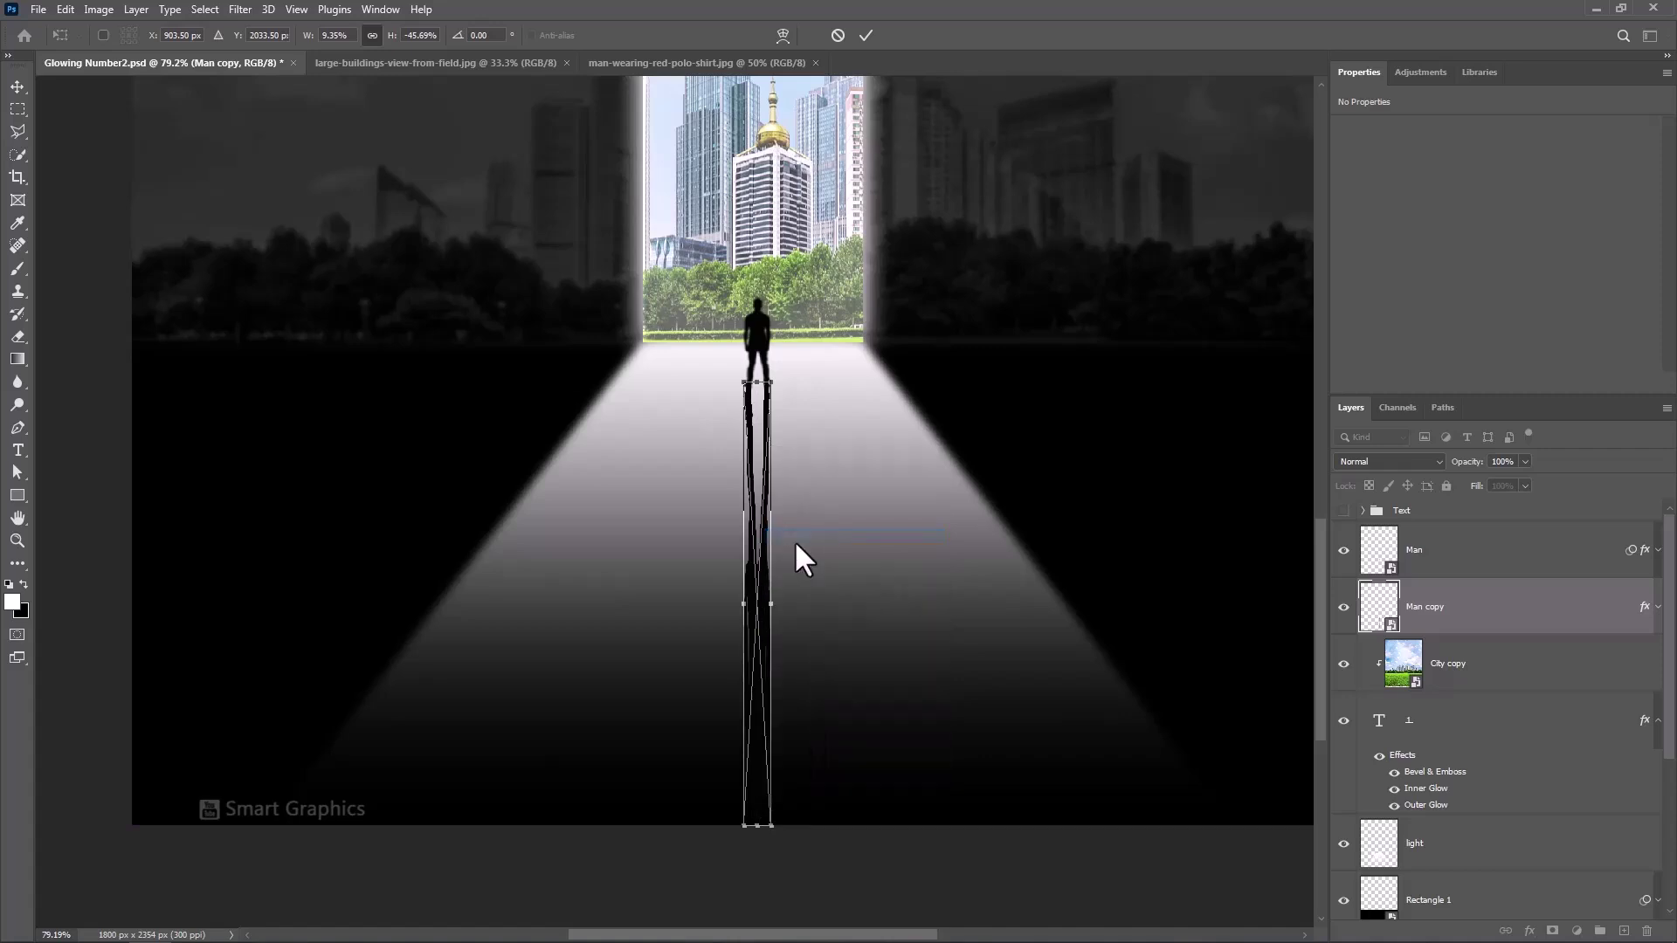
pyautogui.moveTo(773, 827); pyautogui.dragTo(943, 853)
# Scale the shadow down past the canvas's lower edge to about 250% width and -91% height, and apply the transform.
pyautogui.scroll(-3, 793, 770)
pyautogui.moveTo(786, 824); pyautogui.dragTo(786, 629)
pyautogui.rightClick(777, 578)
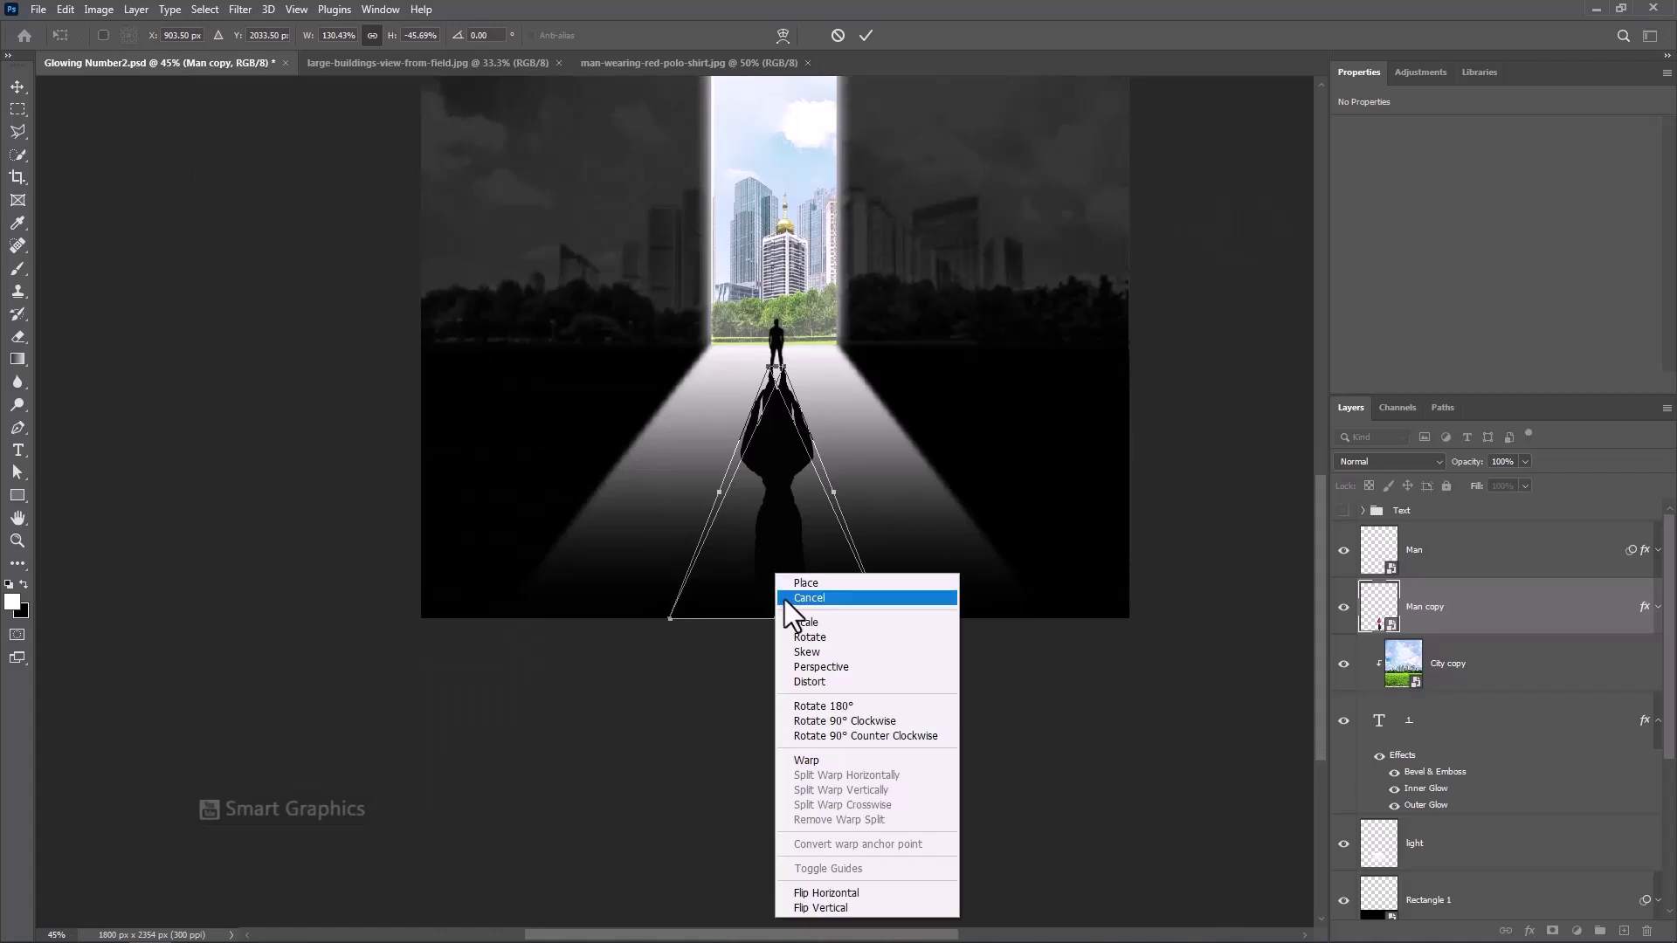
pyautogui.click(793, 621)
pyautogui.moveTo(779, 621); pyautogui.dragTo(785, 869)
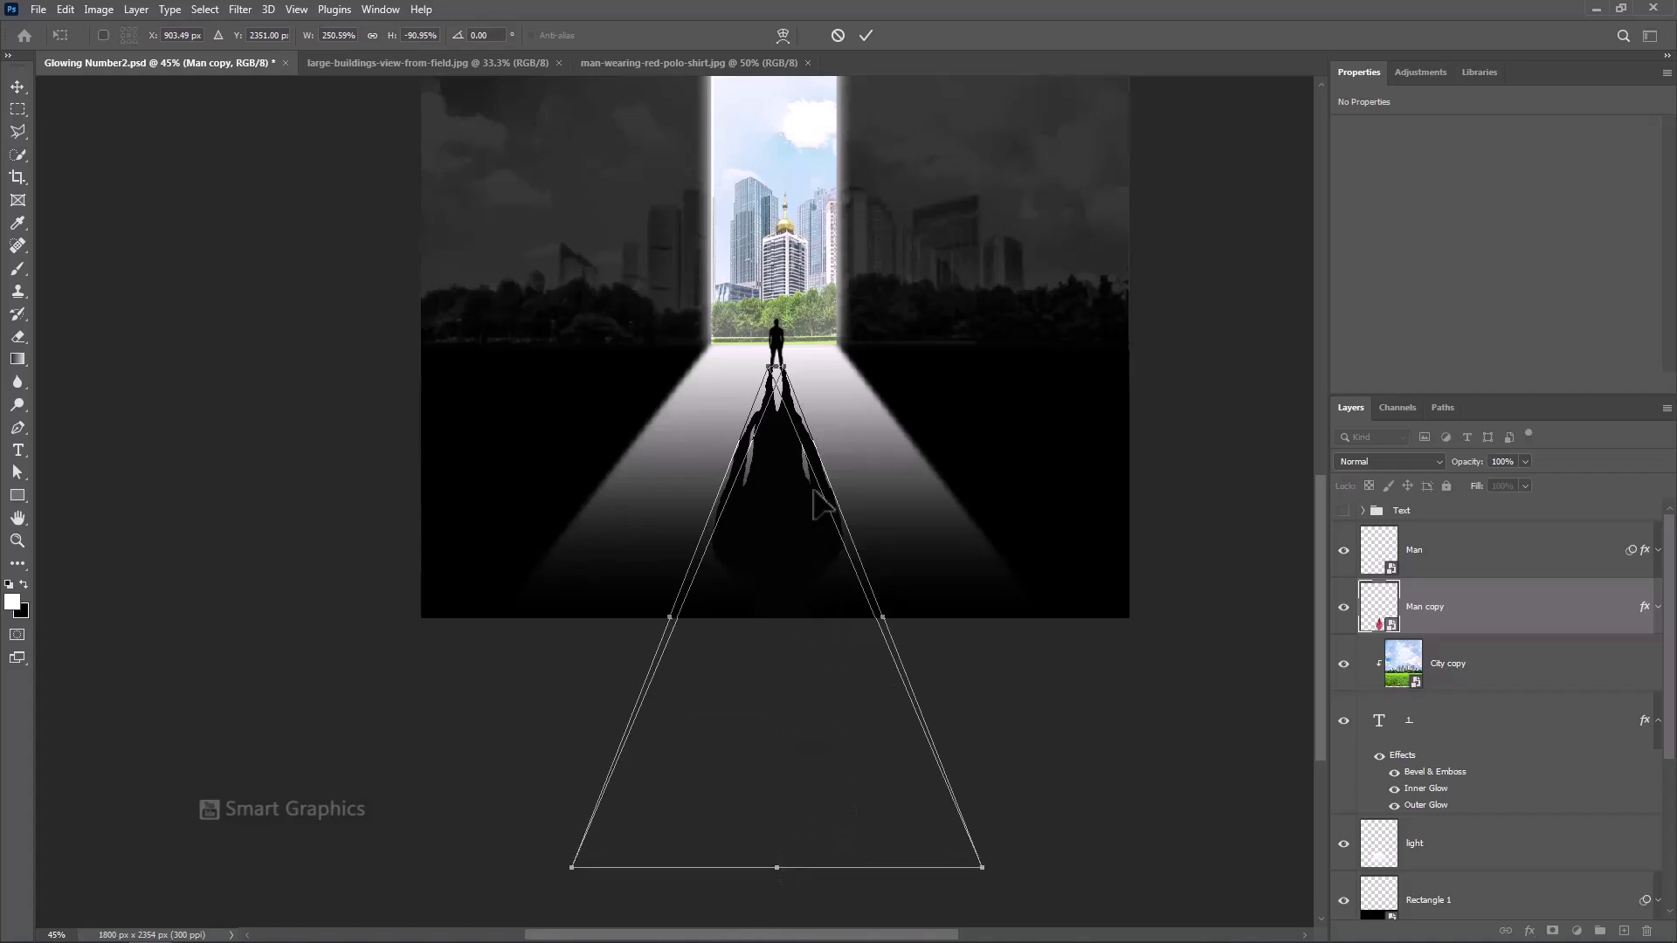
pyautogui.click(867, 34)
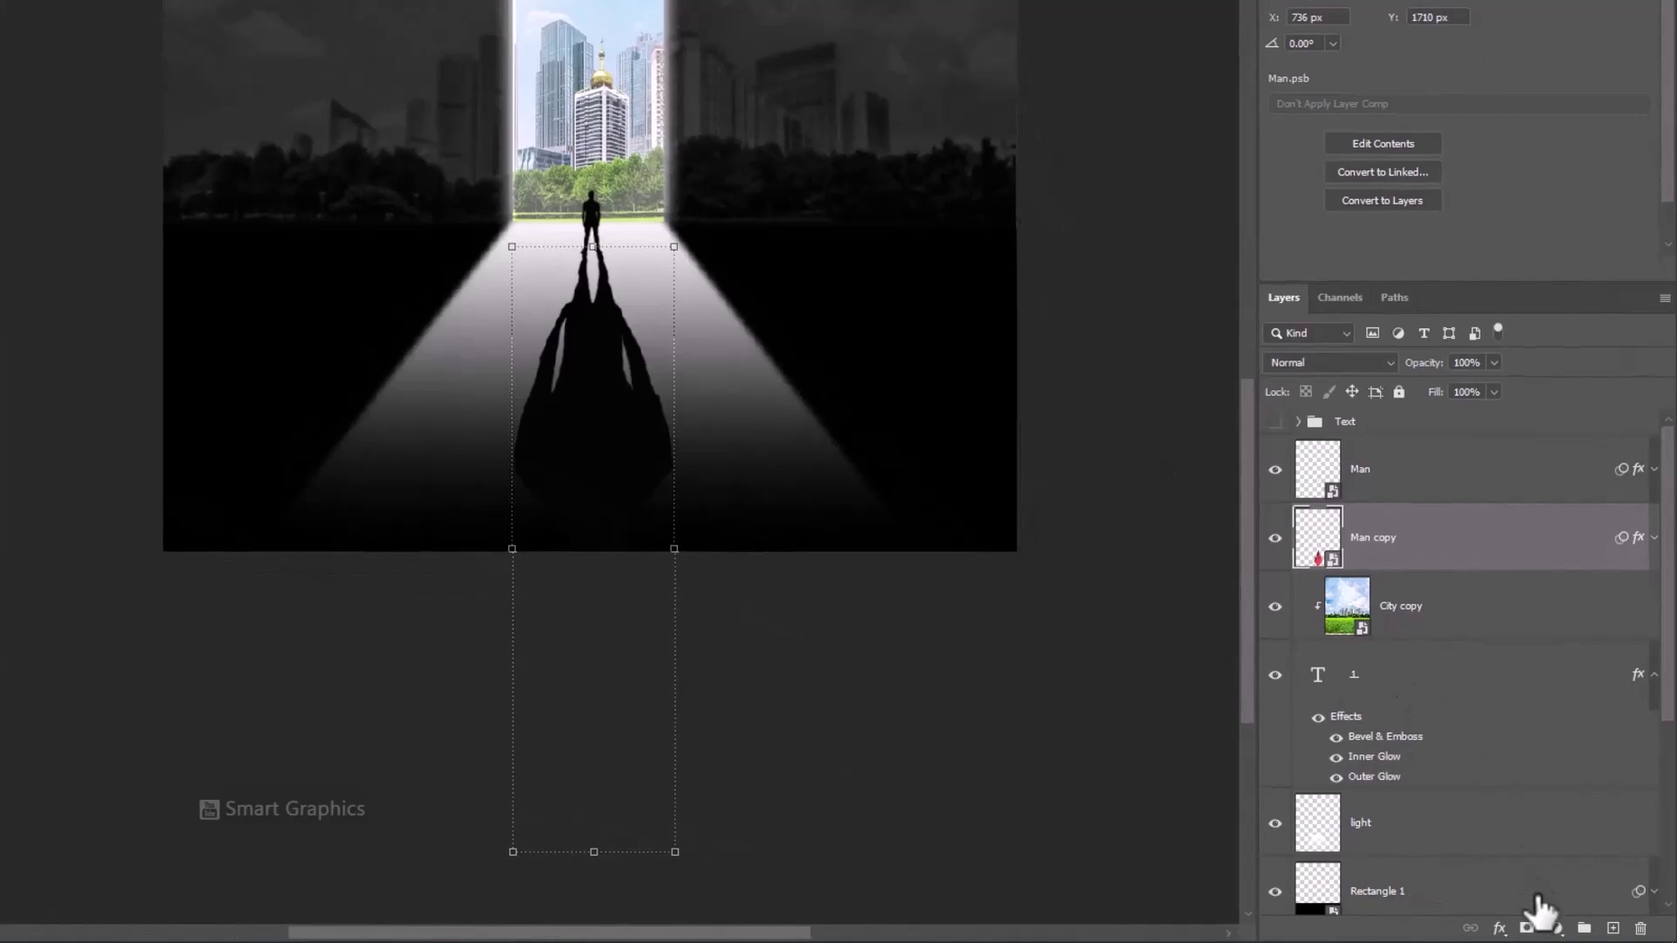
# Add a layer mask to Man copy and fade the shadow's far end with black-to-transparent linear gradients drawn from below the canvas upward.
pyautogui.click(1528, 929)
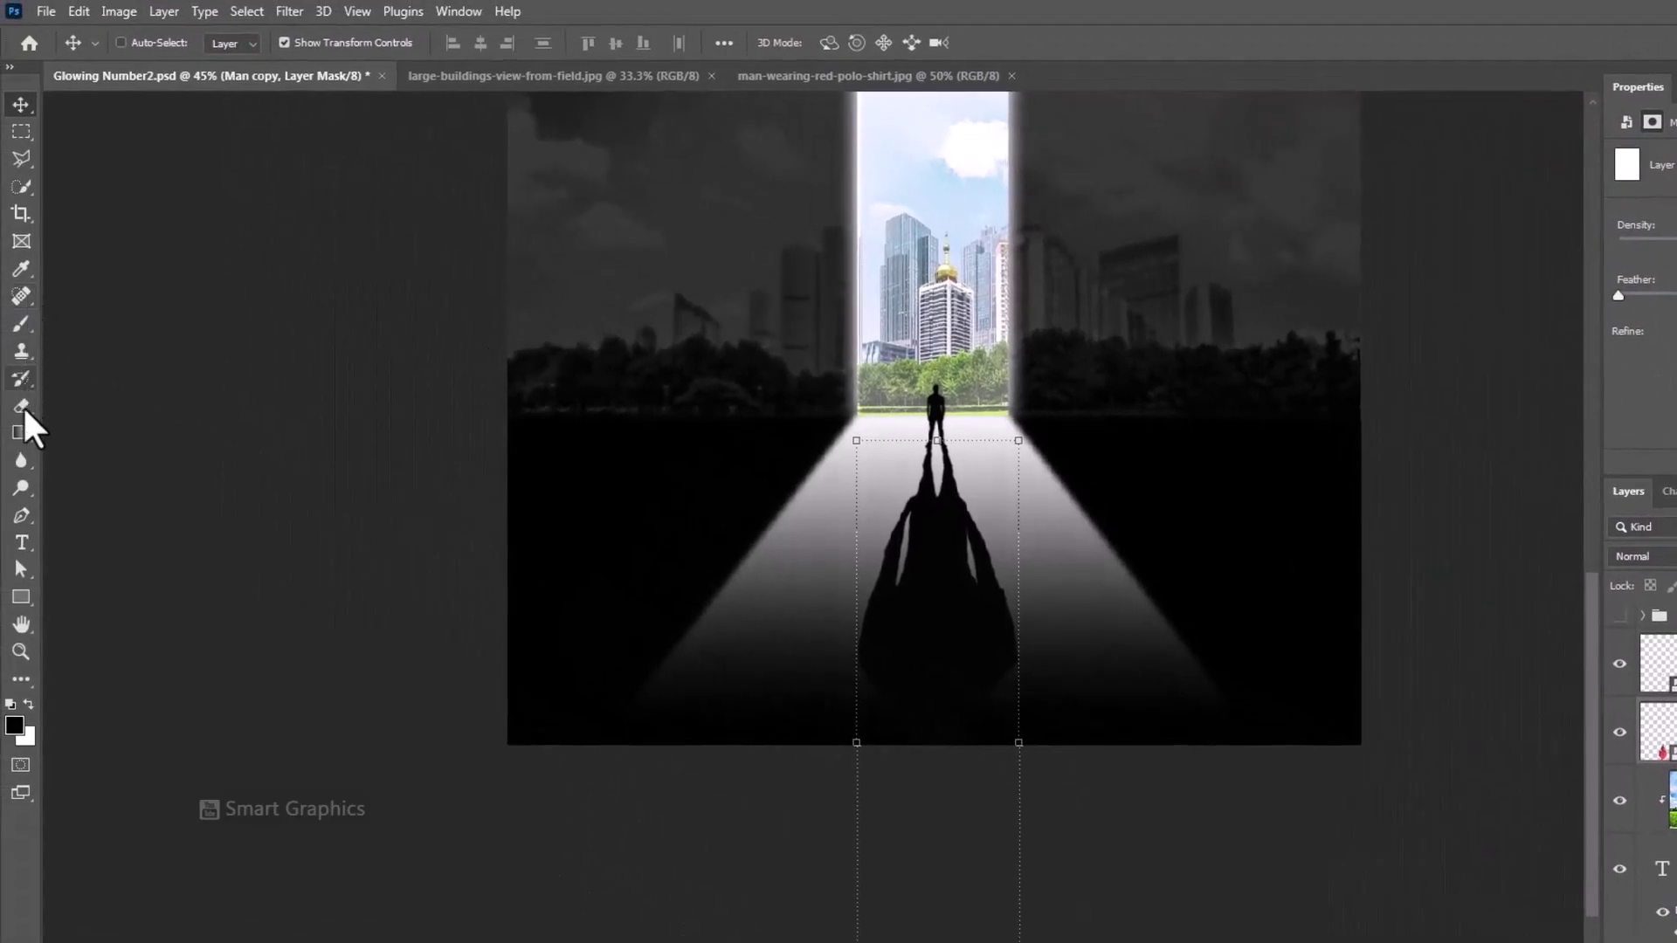
pyautogui.click(22, 434)
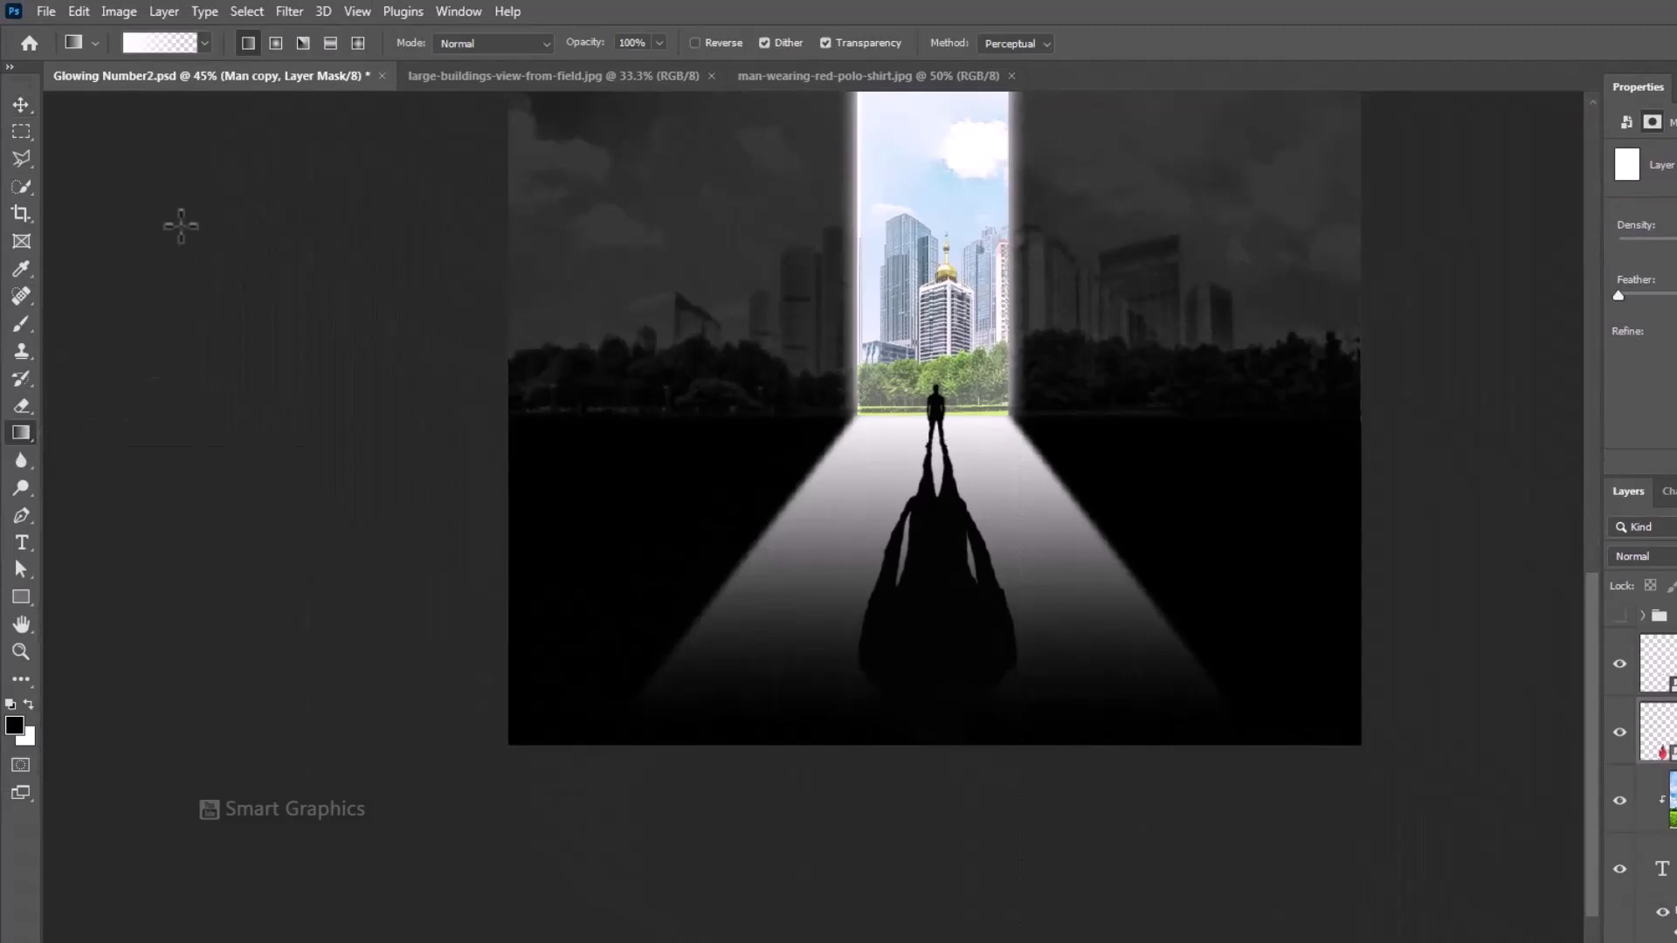
pyautogui.click(31, 706)
pyautogui.click(32, 706)
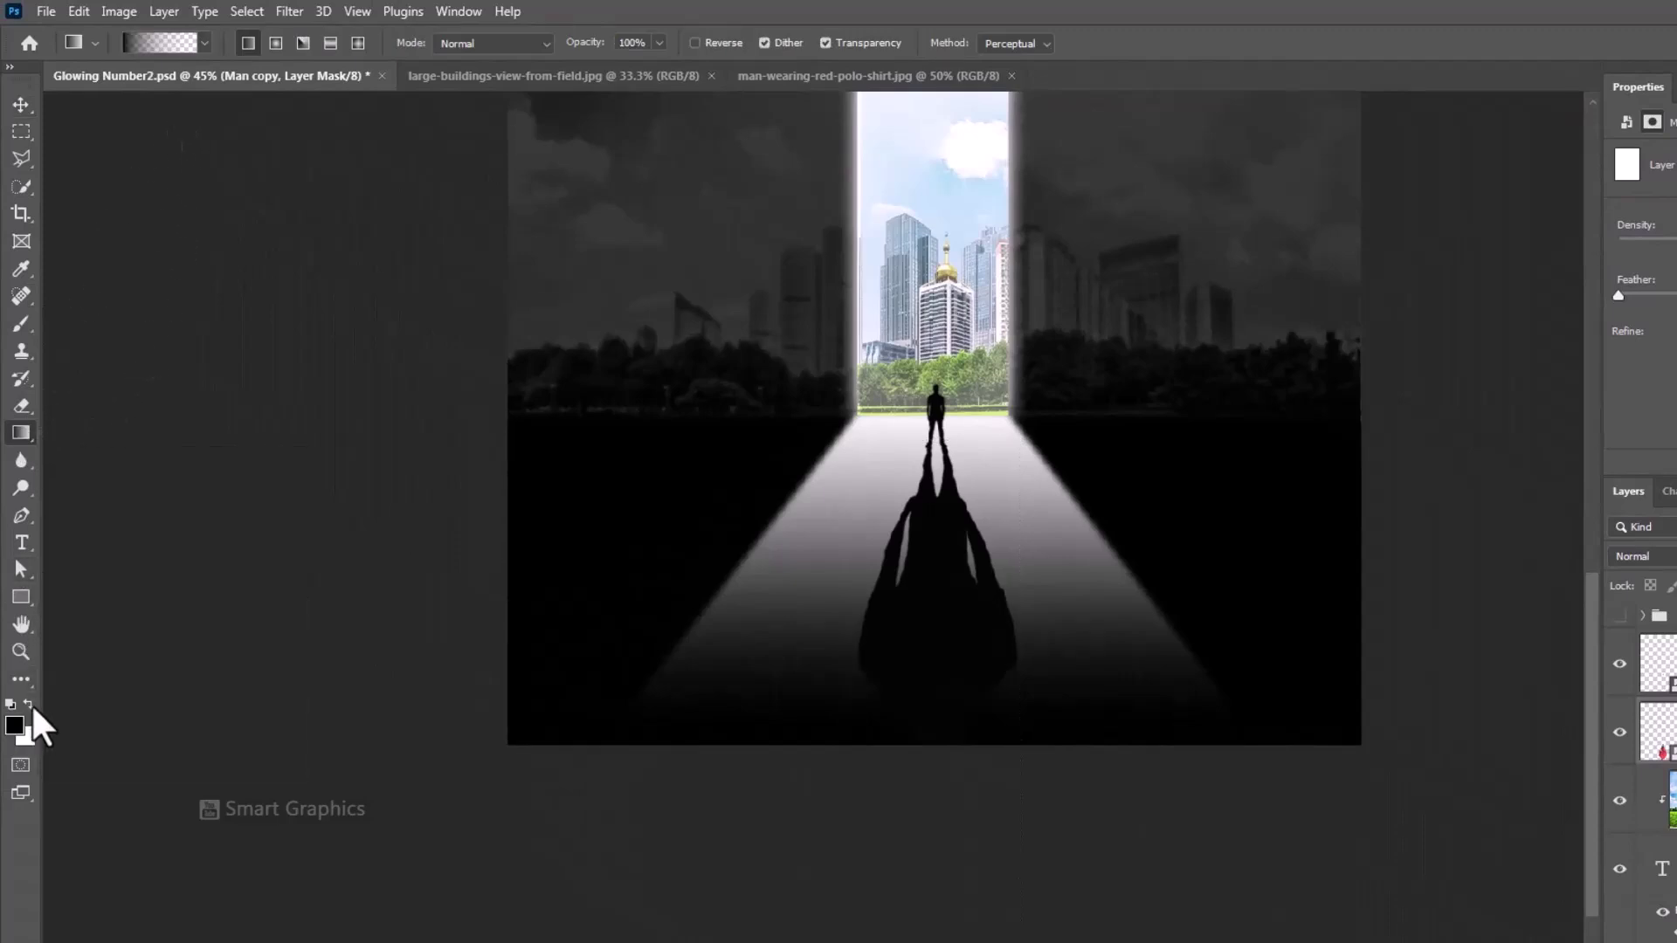
pyautogui.moveTo(949, 857); pyautogui.dragTo(948, 480)
pyautogui.moveTo(948, 309); pyautogui.dragTo(947, 308)
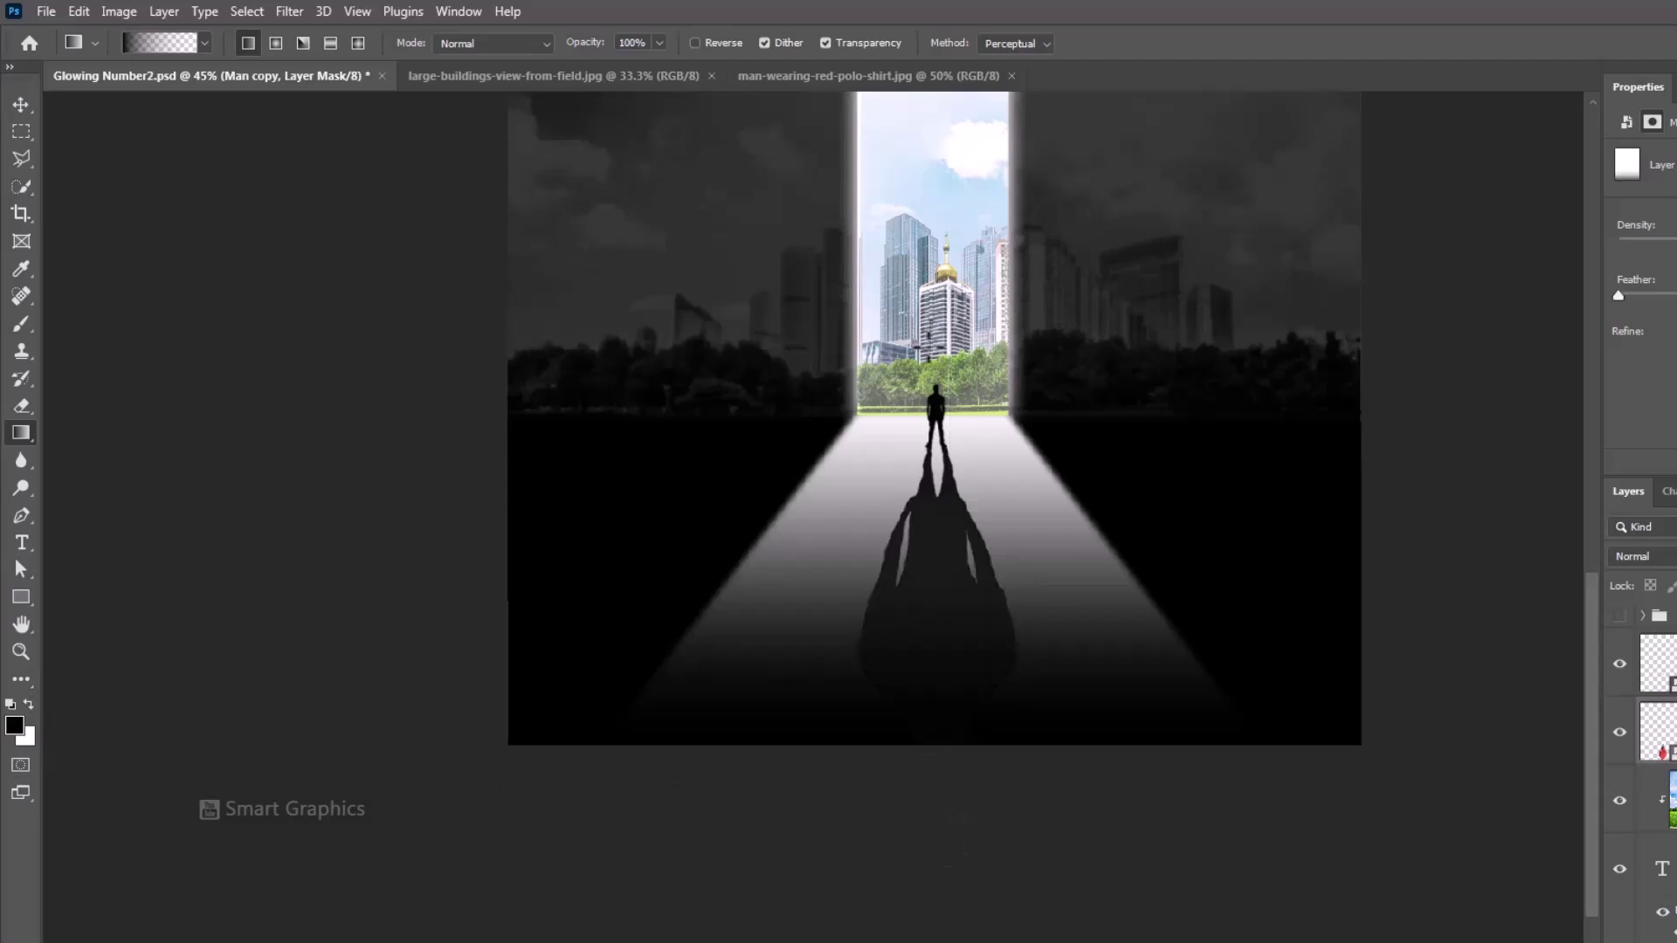
pyautogui.moveTo(933, 780); pyautogui.dragTo(931, 301)
pyautogui.moveTo(945, 744); pyautogui.dragTo(950, 481)
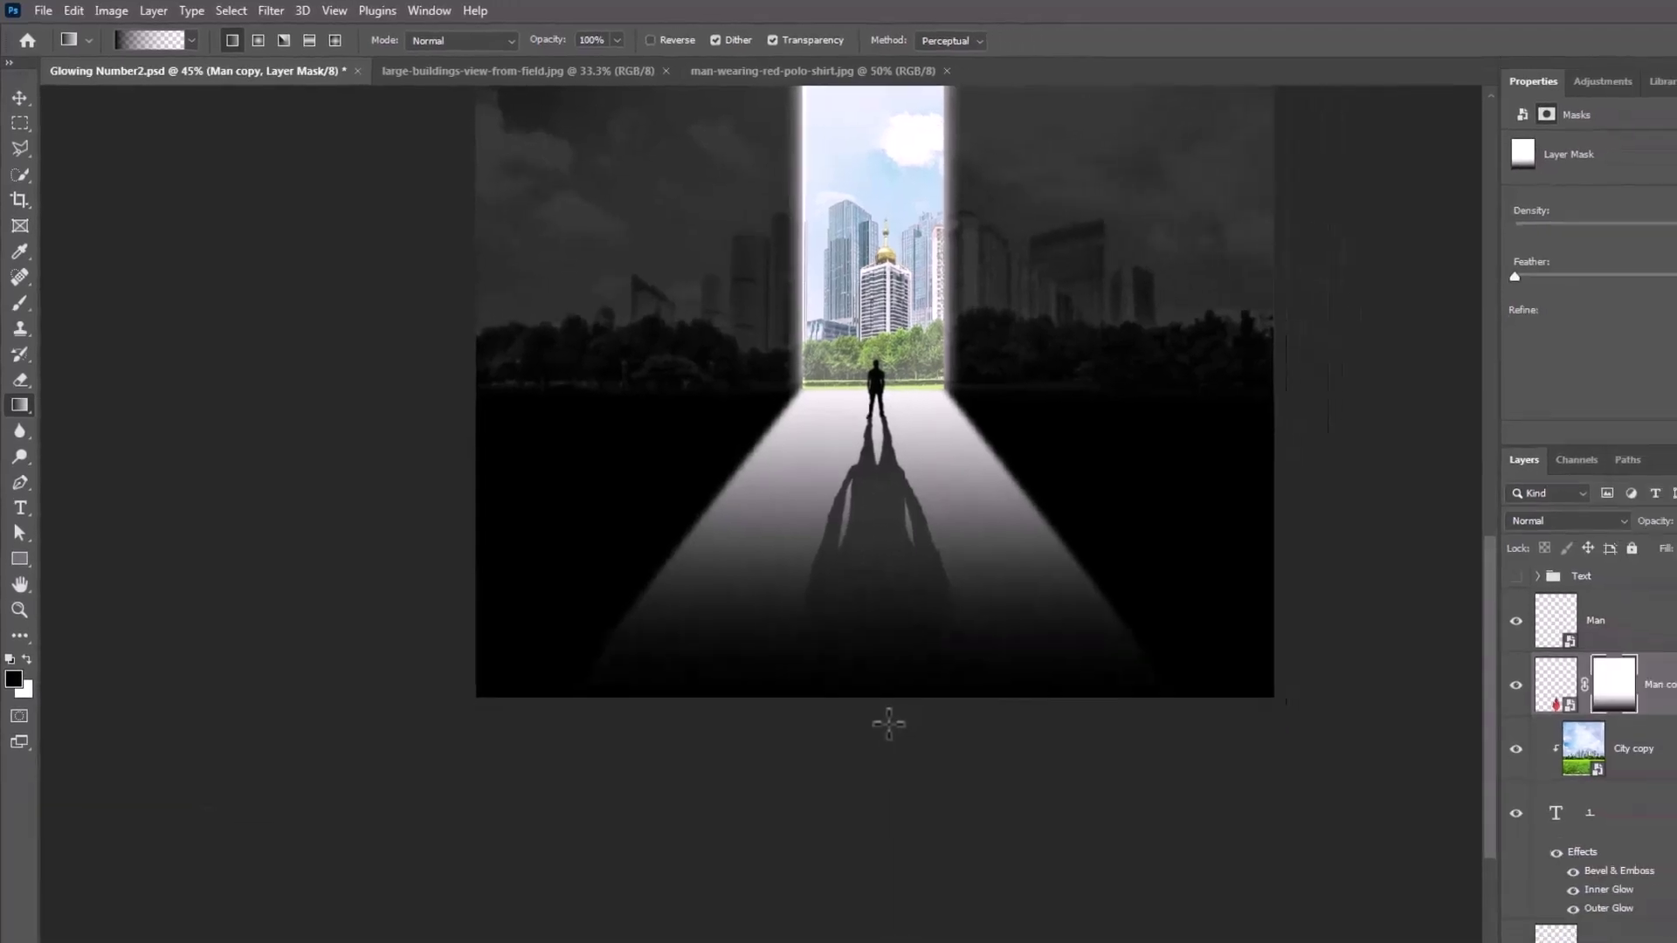
# Show the Text layer group on the poster, with the whole canvas in view.
pyautogui.hotkey('ctrl', '0')
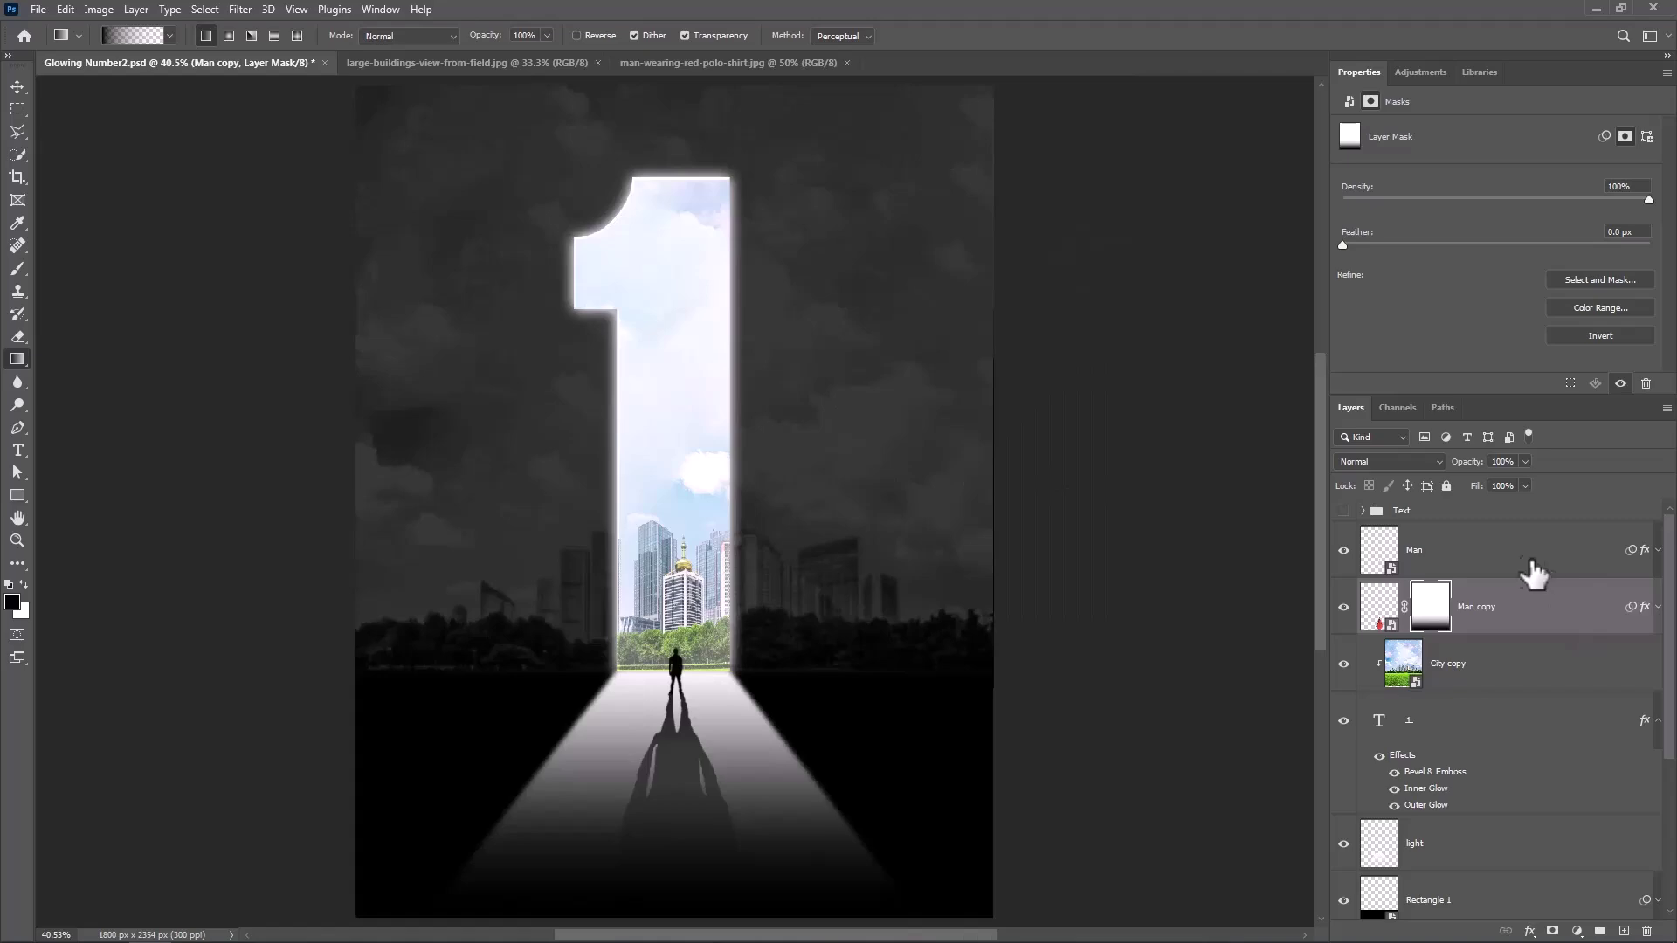
pyautogui.click(1344, 512)
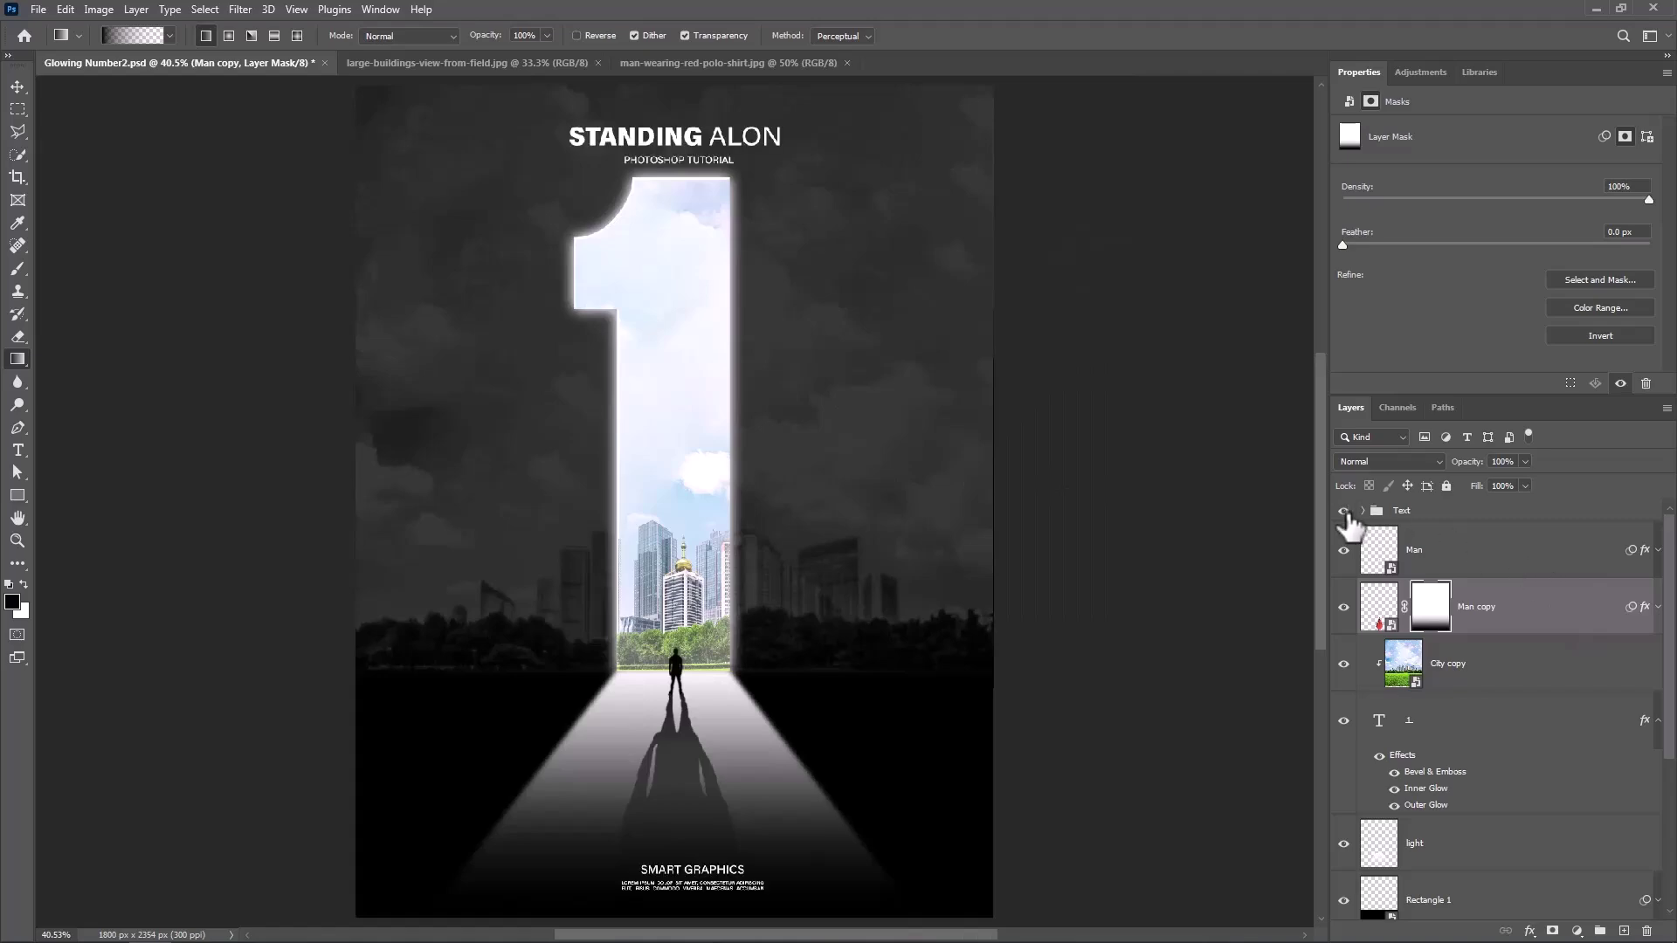